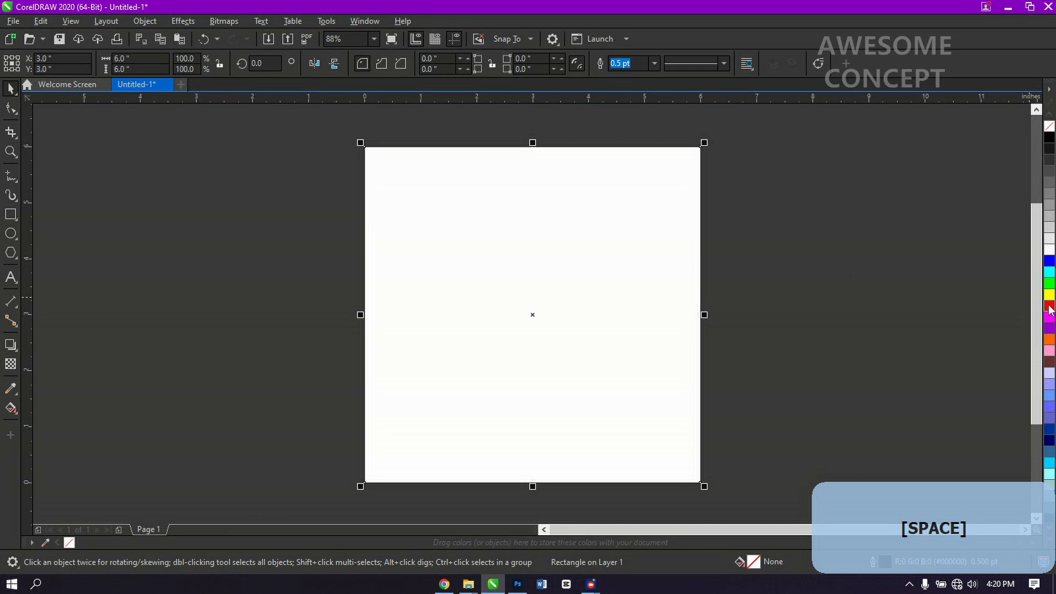
- Fill the page-sized square with red and apply an elliptical fountain fill inside it
left_click(1049, 304)
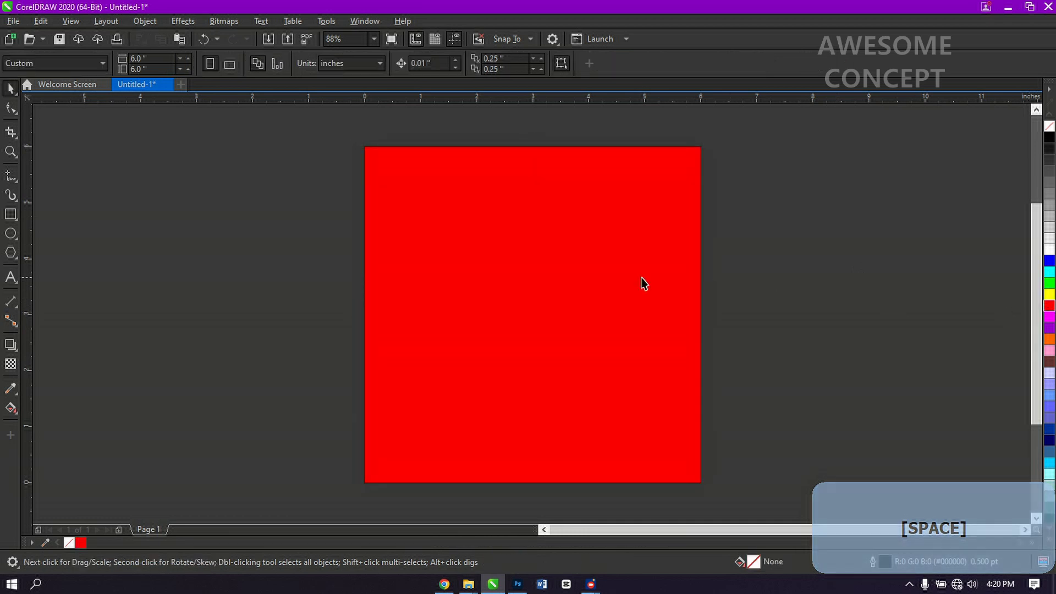
left_click(17, 416)
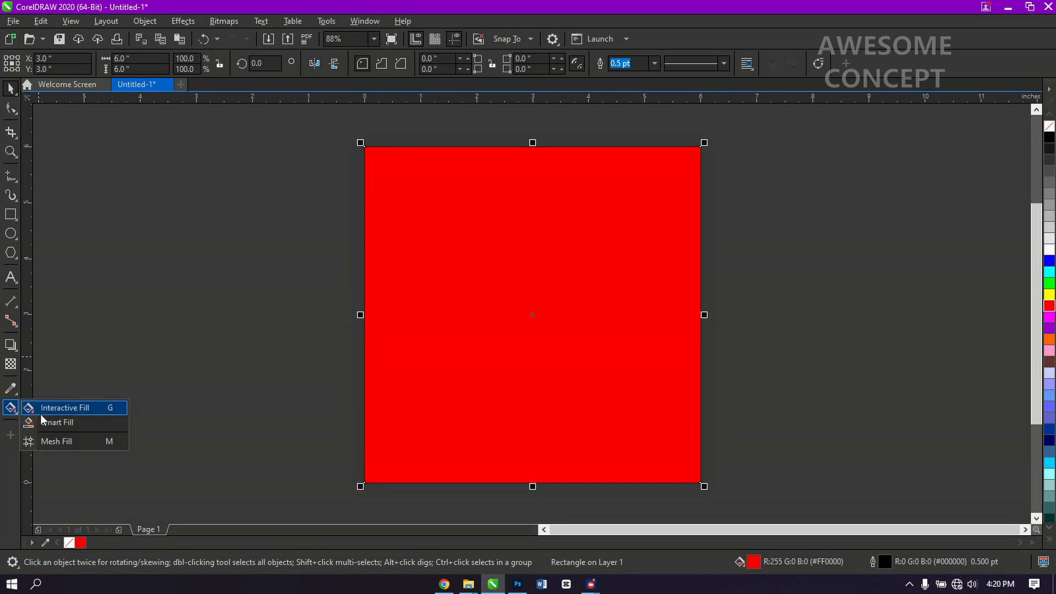
left_click(40, 410)
left_click_drag(515, 231, 533, 436)
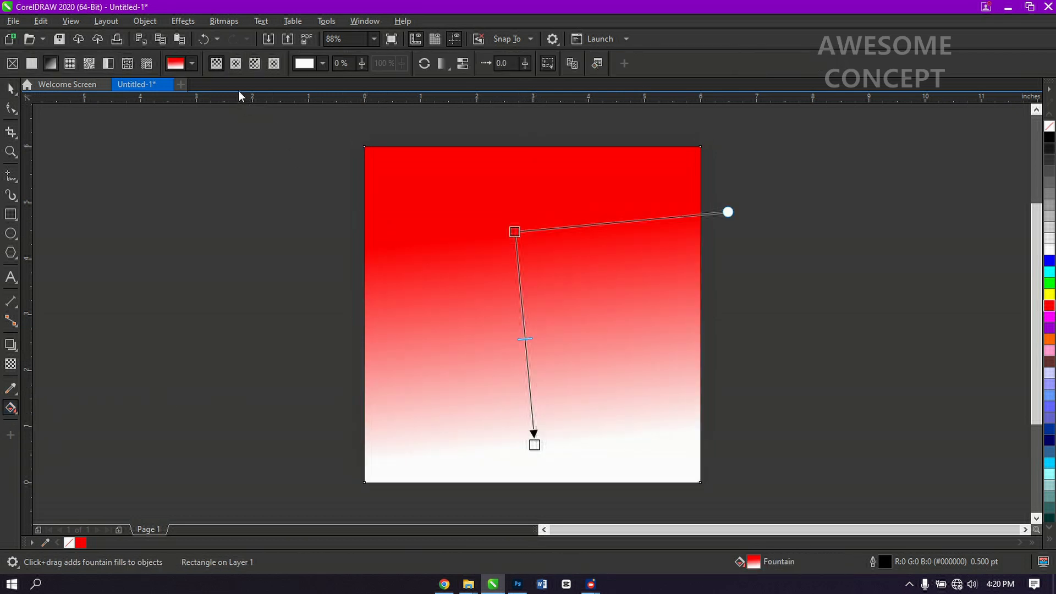
left_click(235, 63)
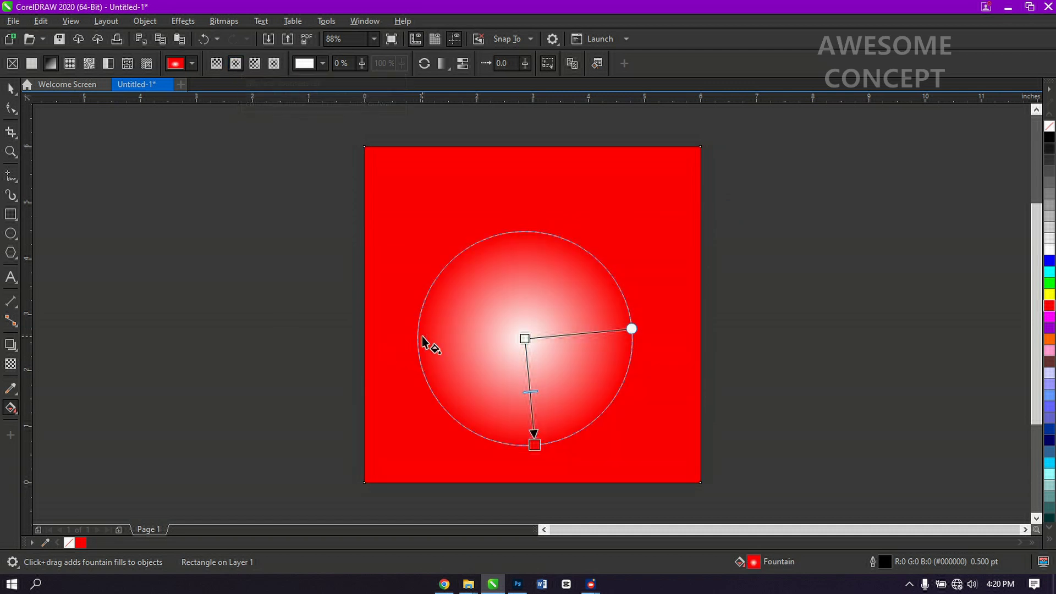
- Colour the fountain fill's centre node red and its outer node black
left_click(525, 339)
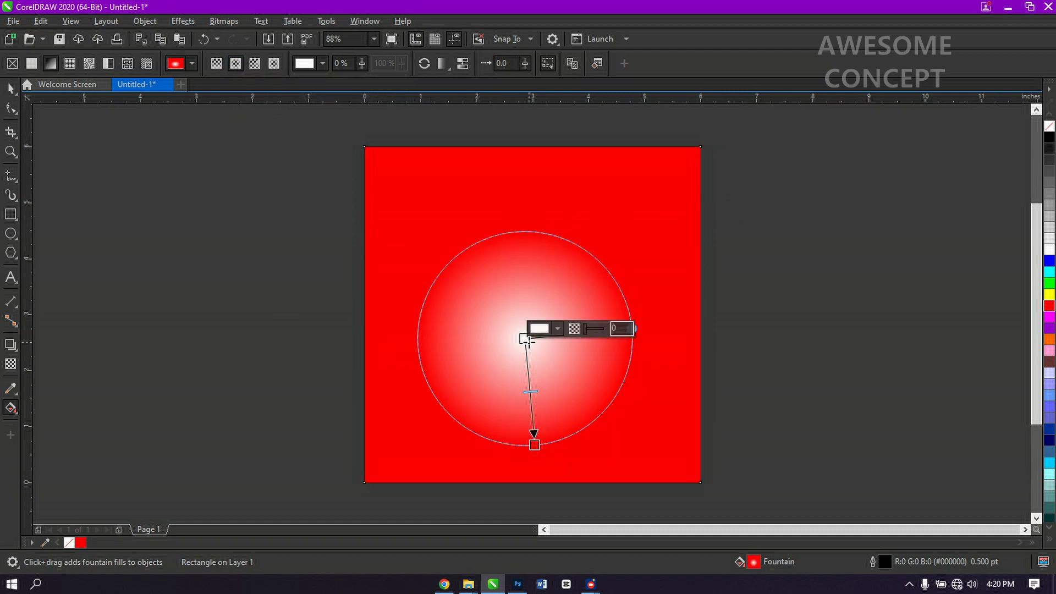
left_click(1049, 139)
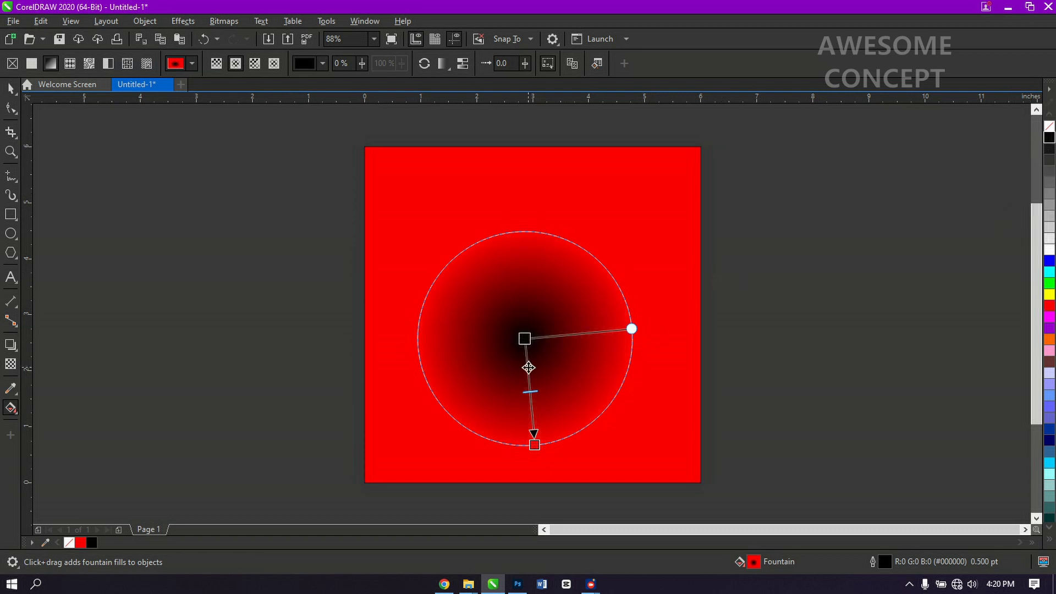
left_click(1049, 307)
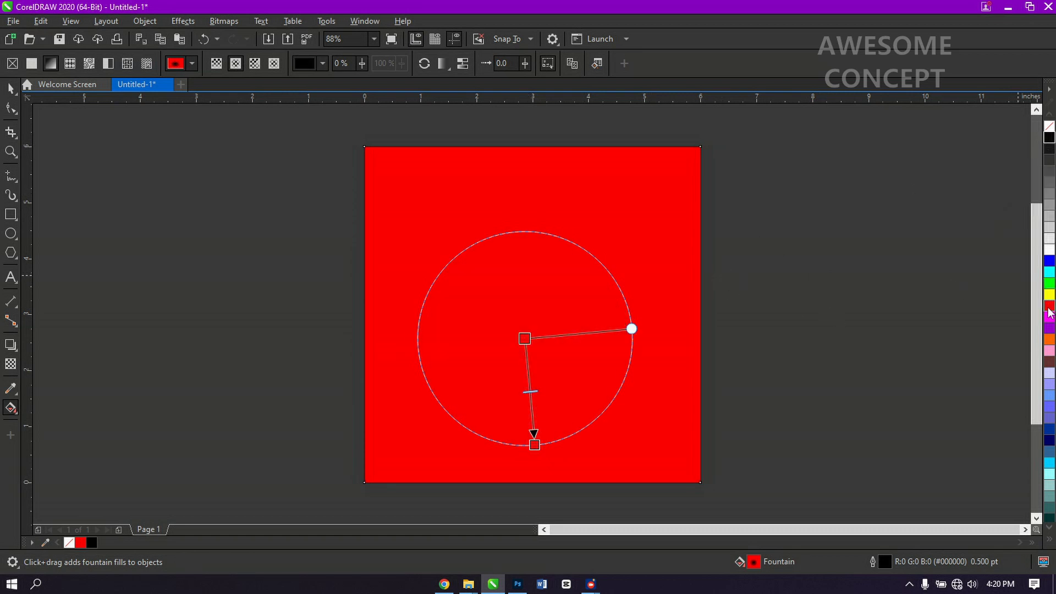
left_click(535, 445)
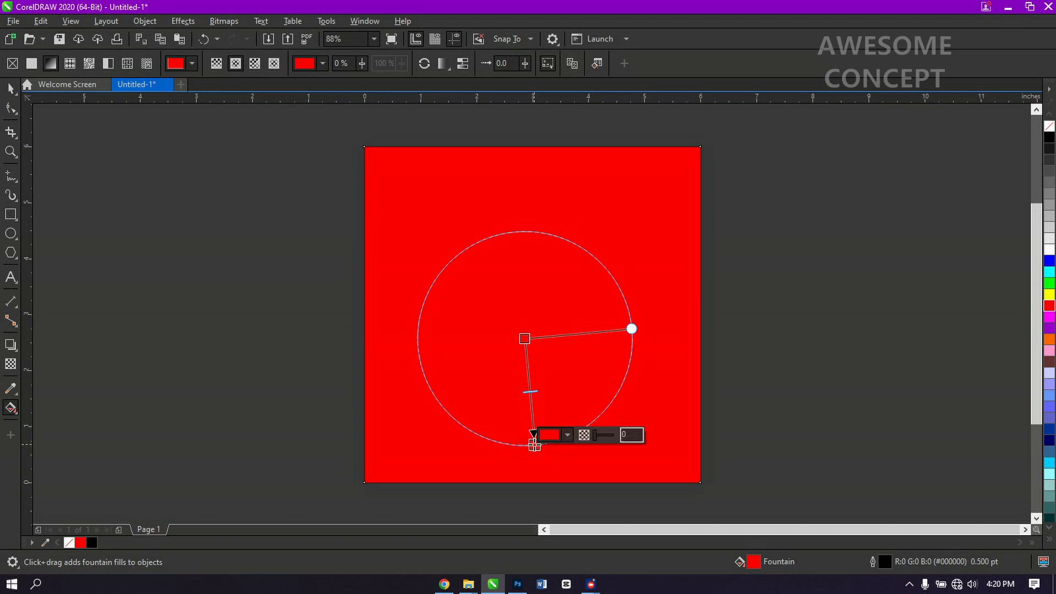
left_click(1049, 137)
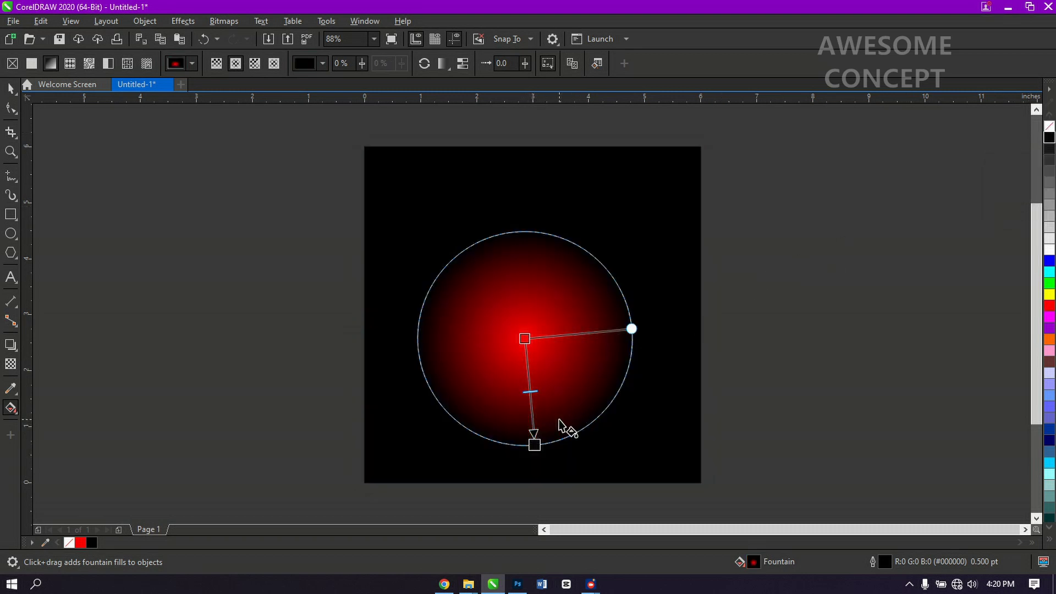
- Enlarge the radial gradient beyond the square, move its centre to the middle of the page, and adjust its midpoint
left_click_drag(534, 445, 694, 411)
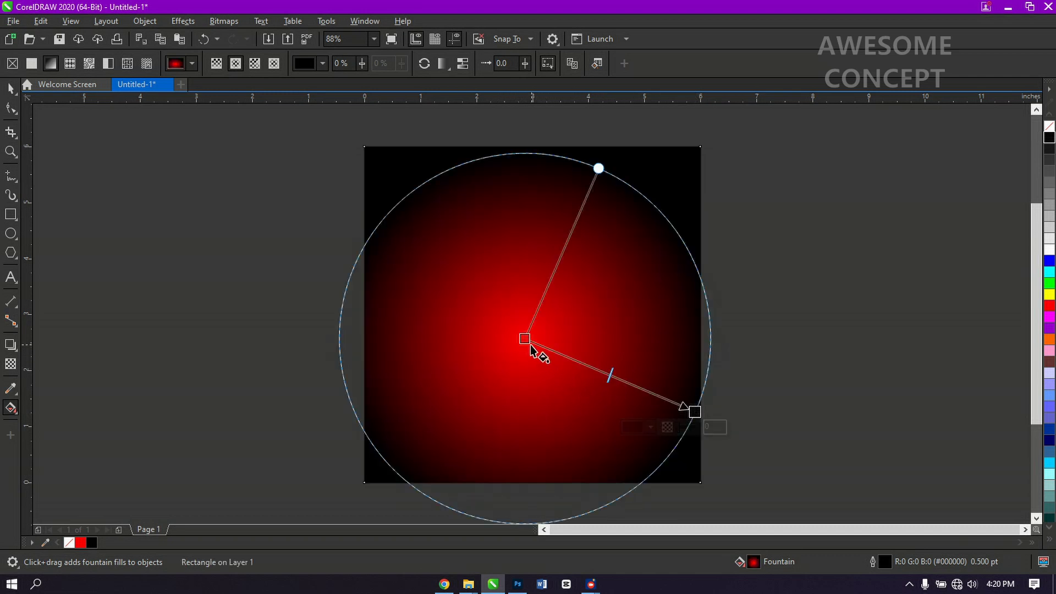
left_click_drag(525, 338, 541, 309)
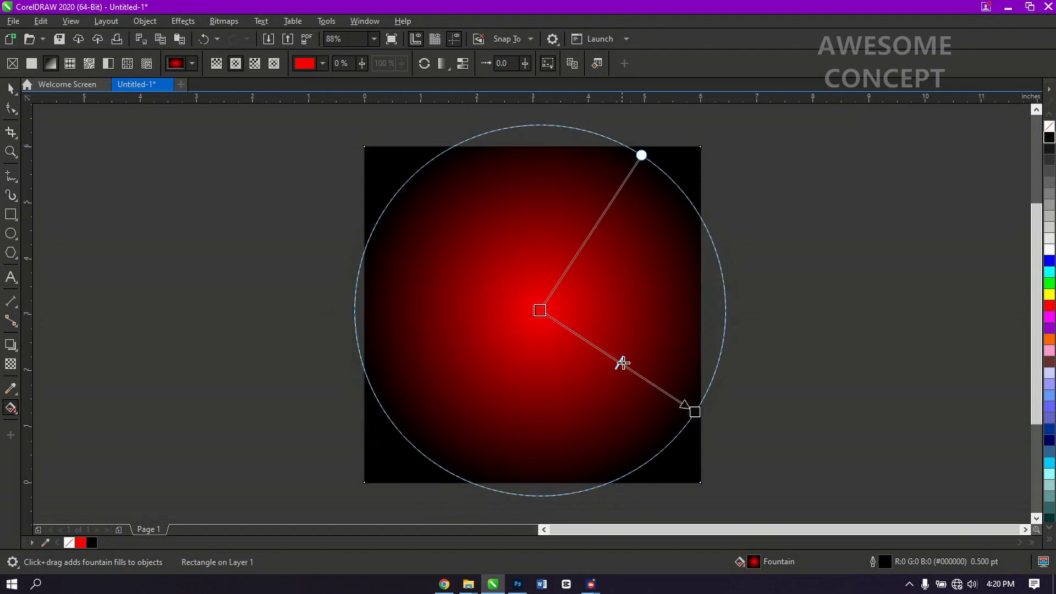
left_click(638, 378)
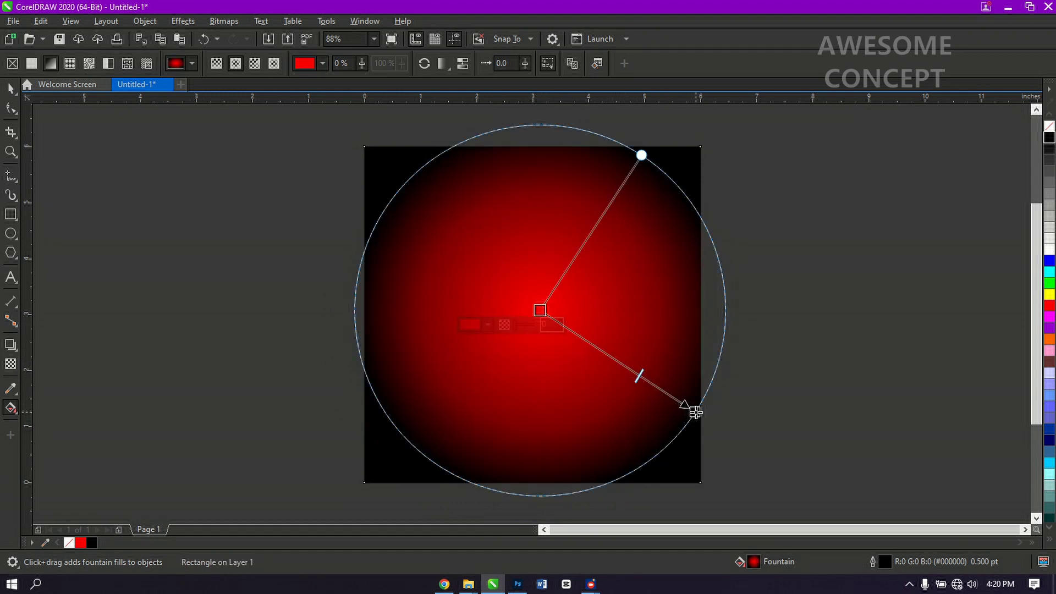
left_click_drag(696, 412, 801, 438)
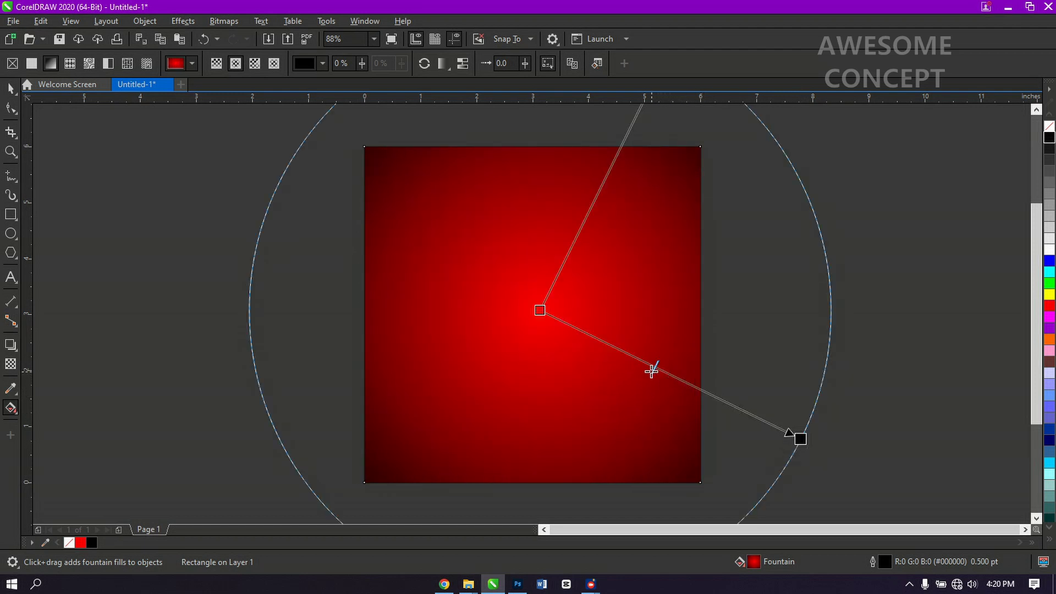
left_click_drag(651, 371, 651, 370)
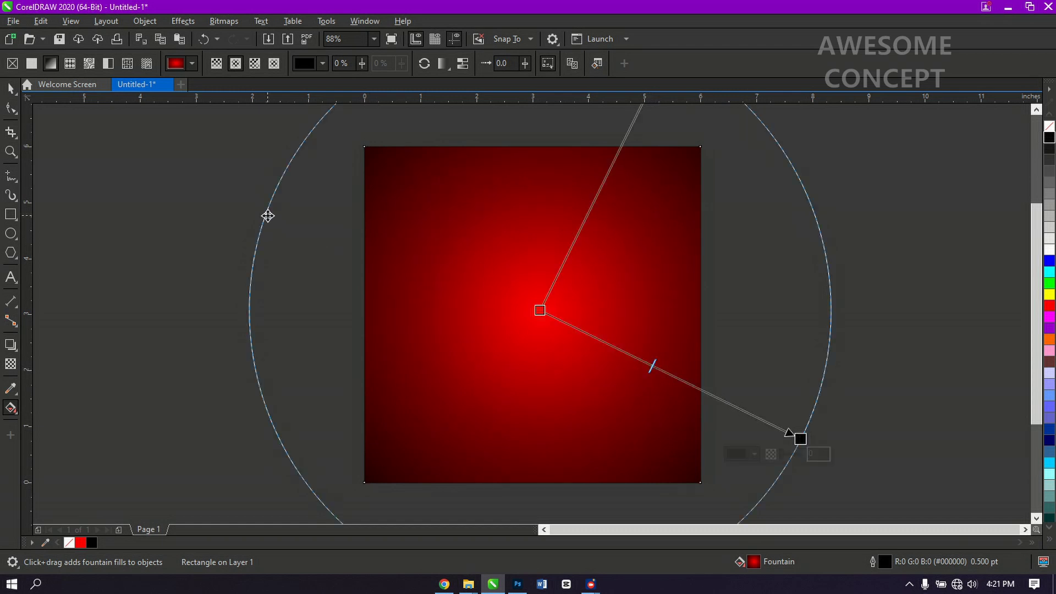
- Remove the outline from the gradient square by setting its outline width to None
left_click(11, 88)
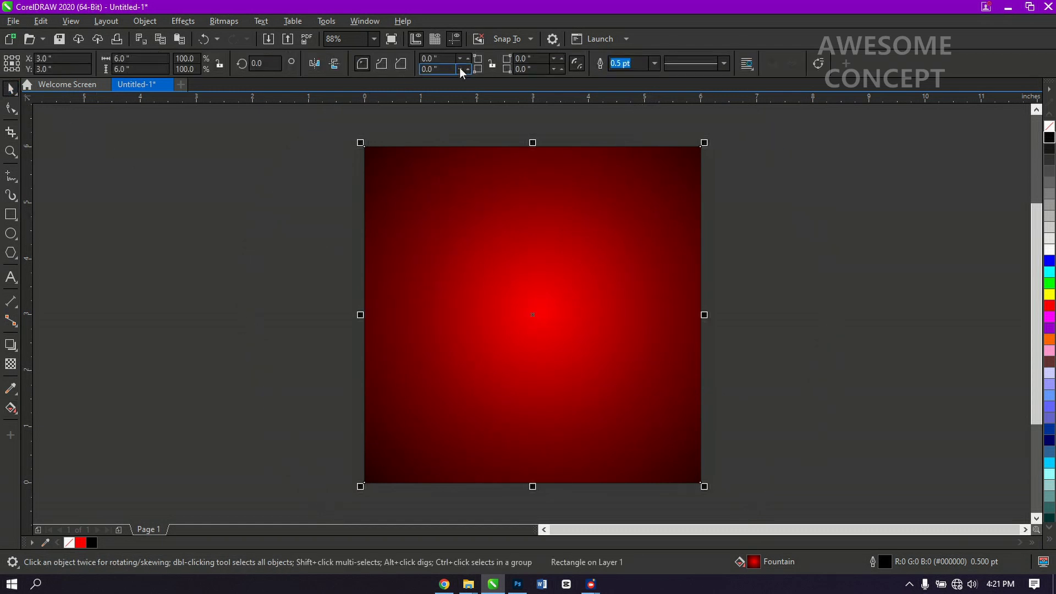
left_click(656, 63)
left_click(646, 75)
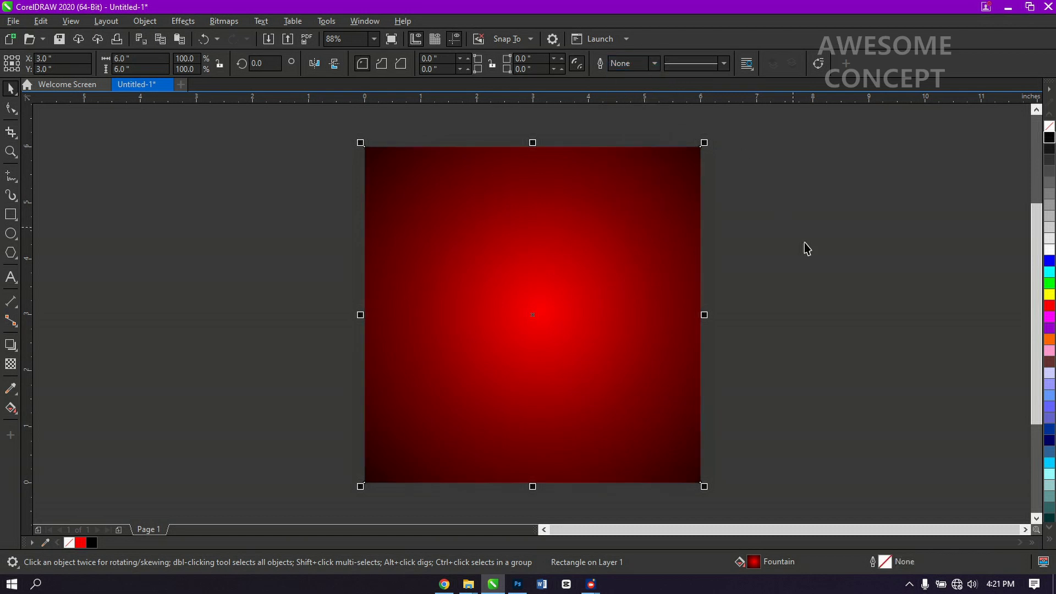
left_click(826, 281)
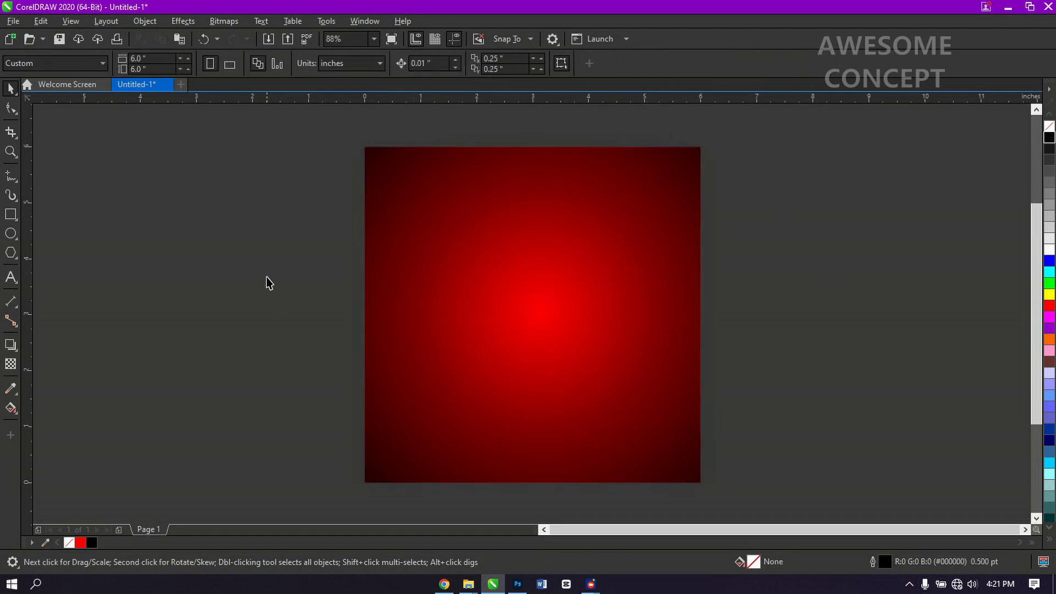
- Import the Awesome logo PNG from the Shoe Flyer folder on the Desktop and place it on the page
right_click(280, 239)
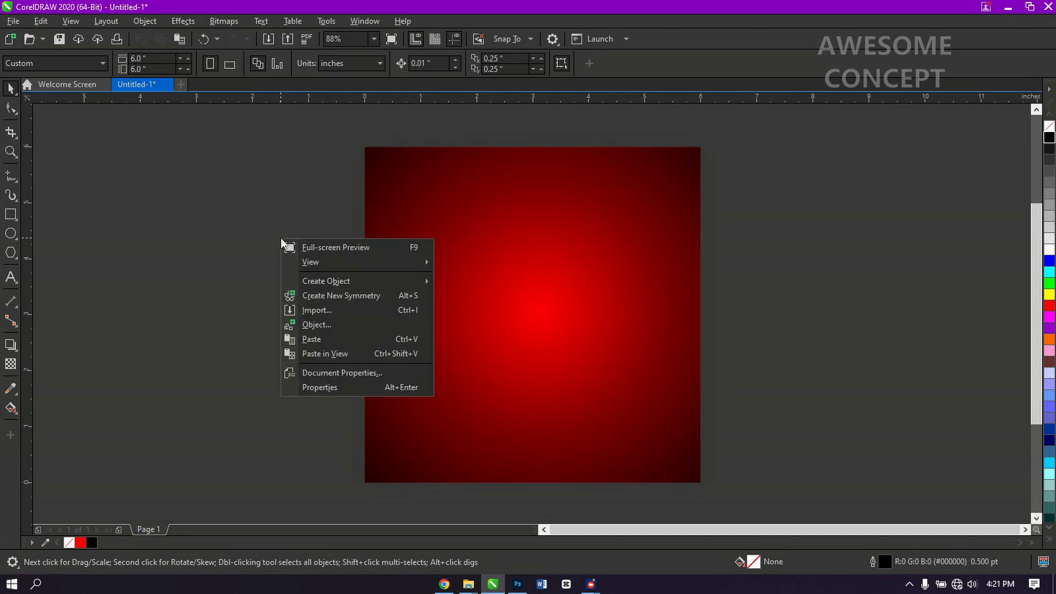
left_click(311, 312)
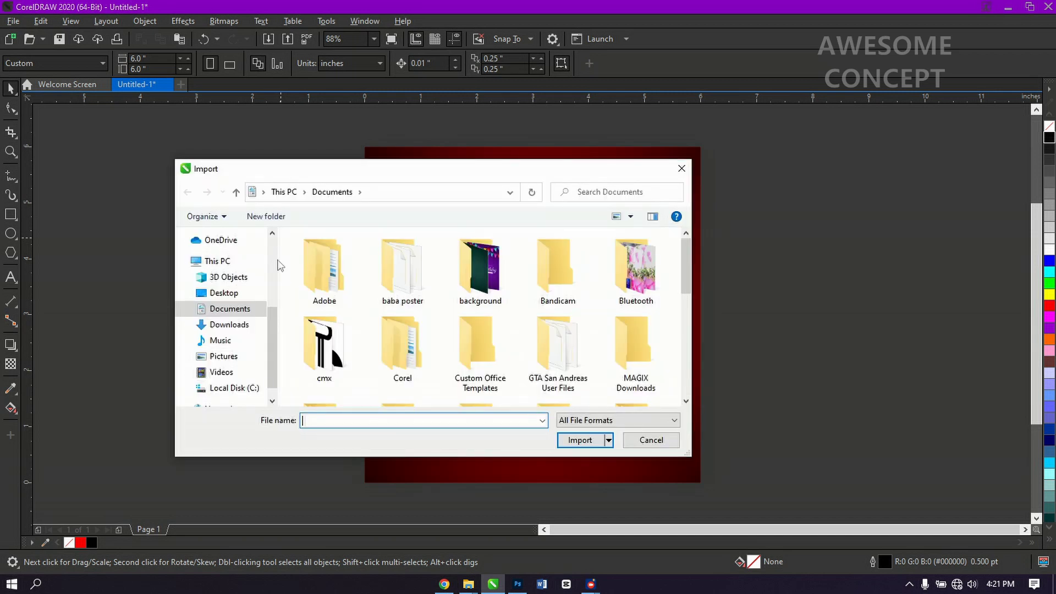
left_click(234, 295)
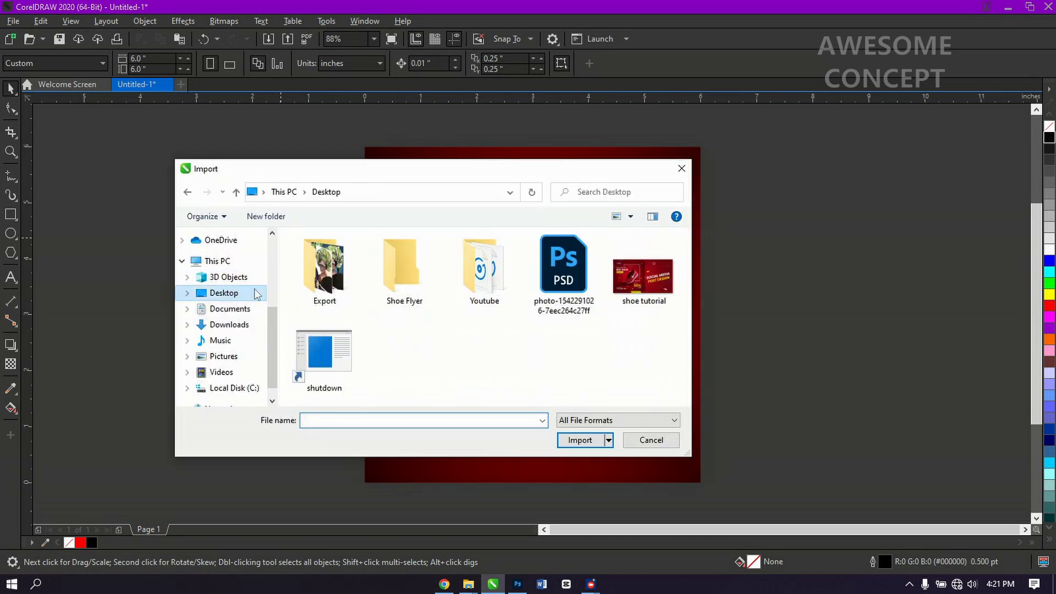
double_click(394, 273)
left_click(337, 256)
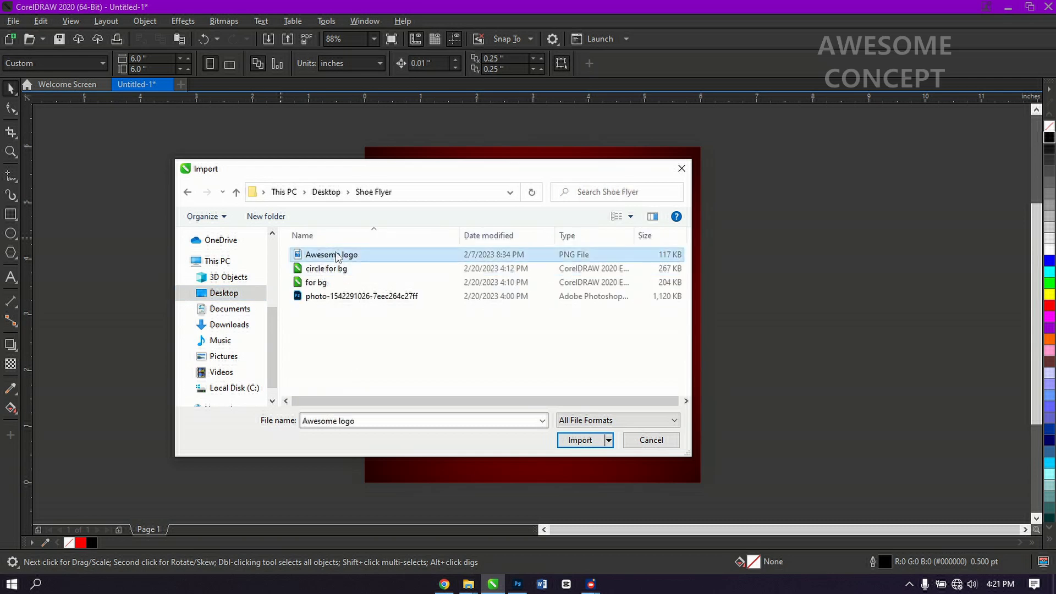
left_click(578, 440)
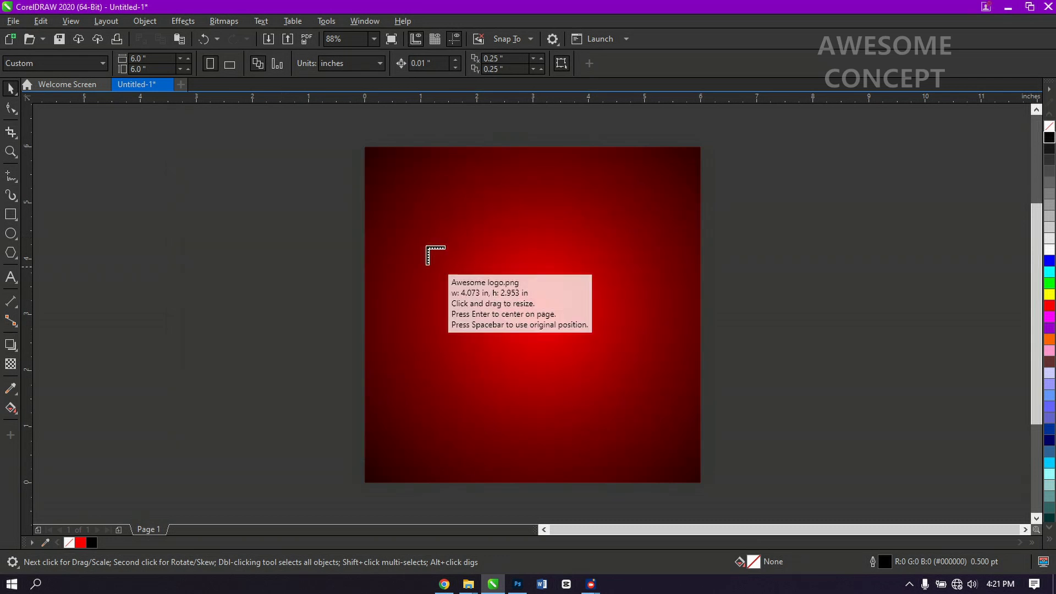
left_click(407, 199)
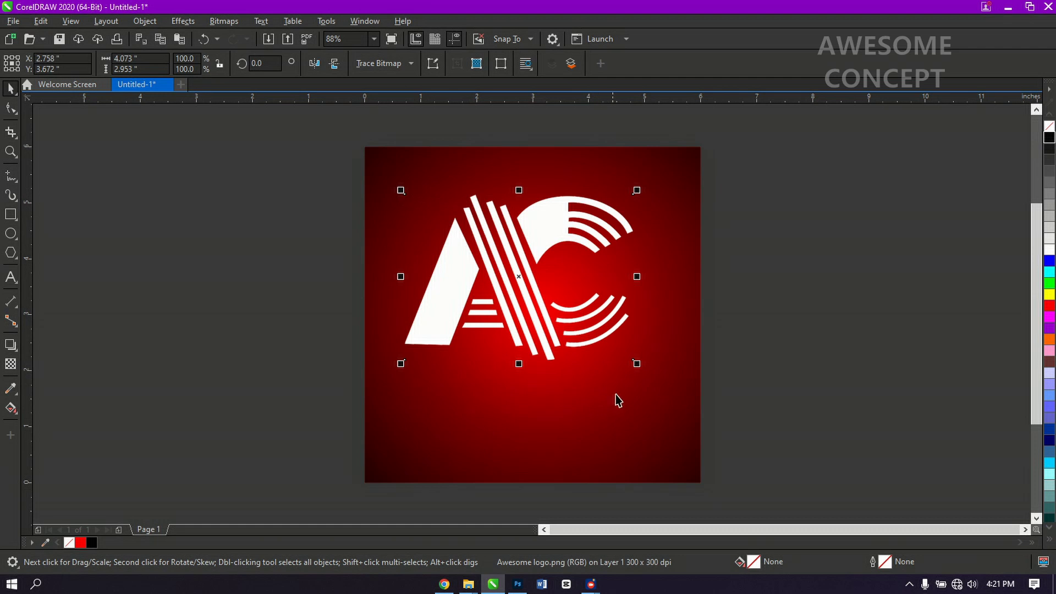
- Scale the logo down to about 15% (0.61 by 0.44 inches) and position it in the page's upper-left corner
left_click_drag(641, 364, 397, 173)
key("F4")
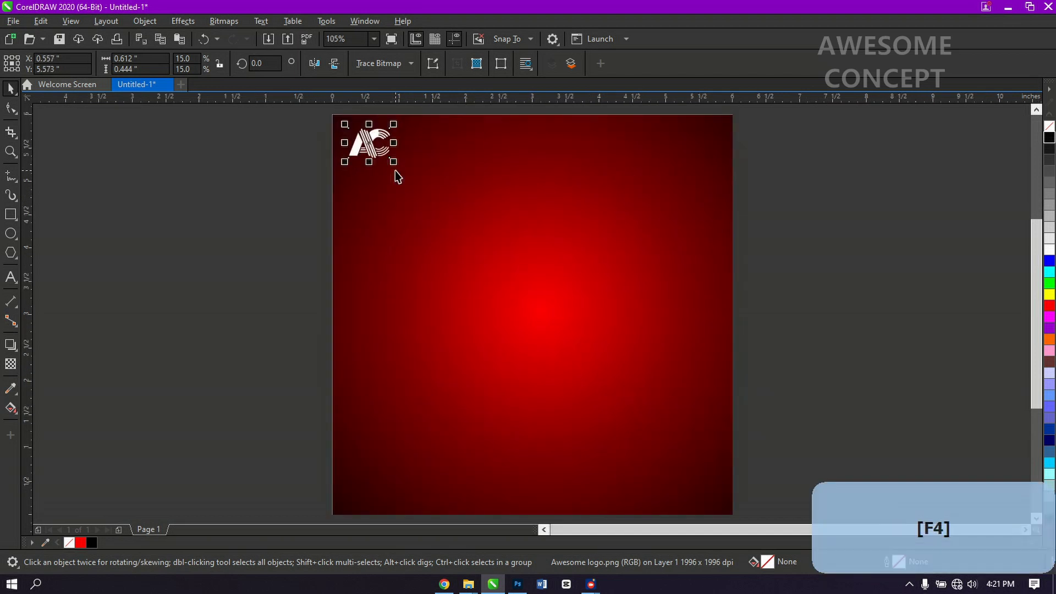
left_click(300, 197)
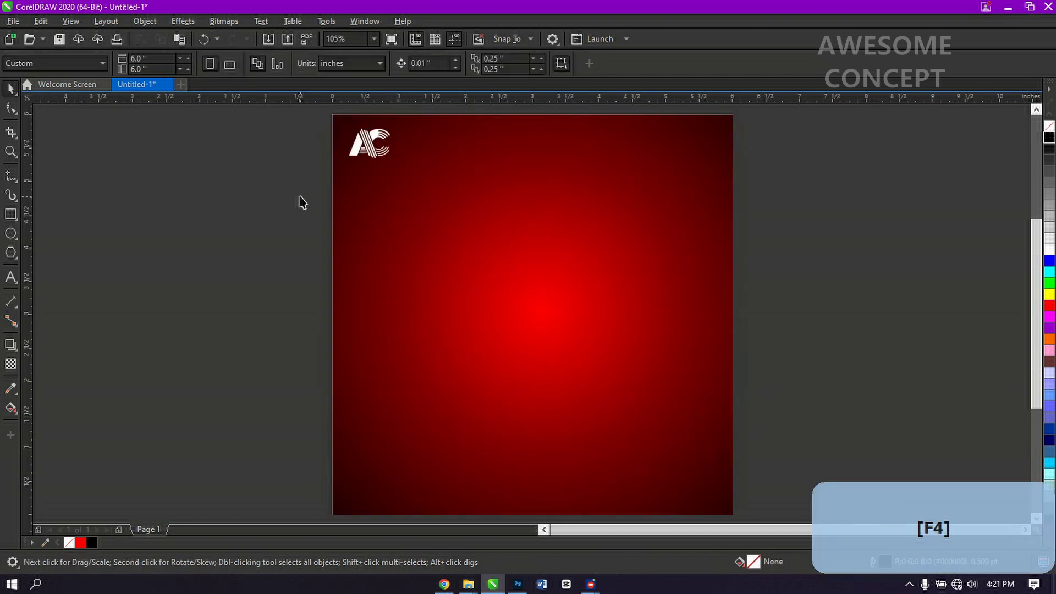
key("z")
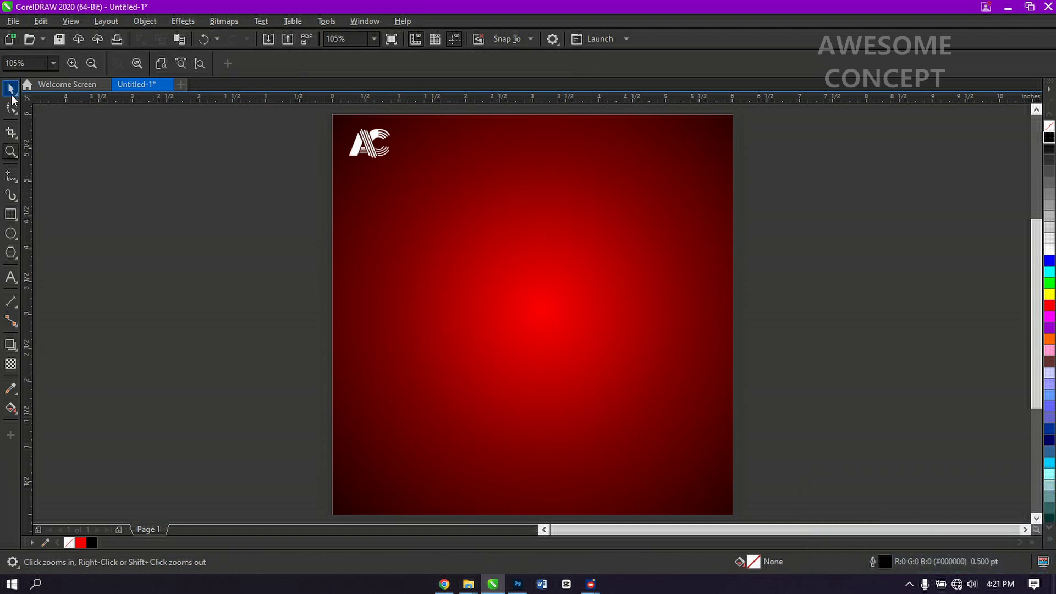
left_click(12, 94)
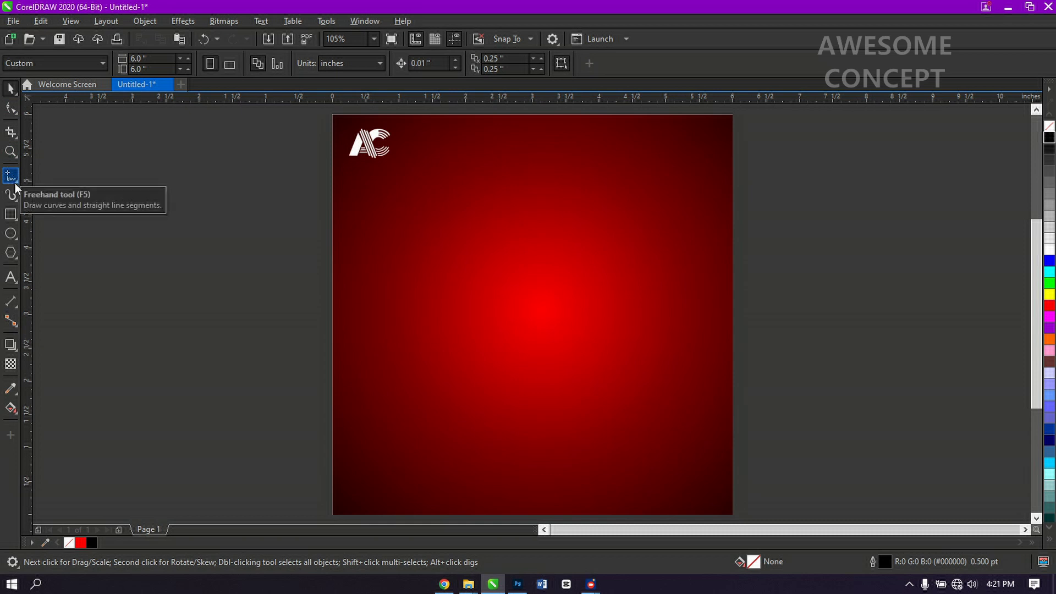
- Add the text lines "New Arrival" and "Big Sale" beneath the logo and separate them into individual text objects
left_click(10, 277)
left_click(365, 186)
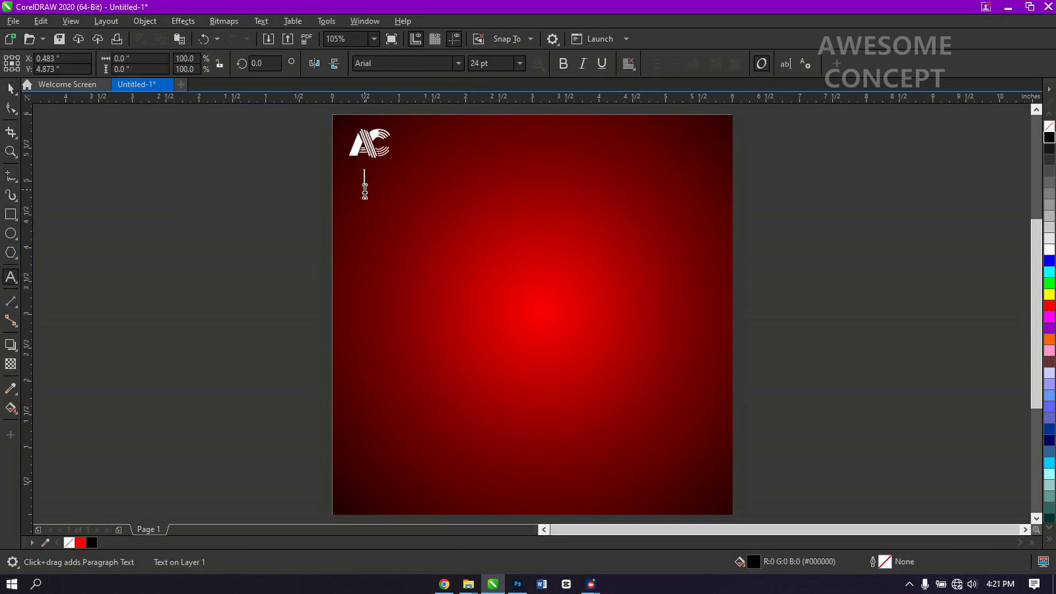
type("New ")
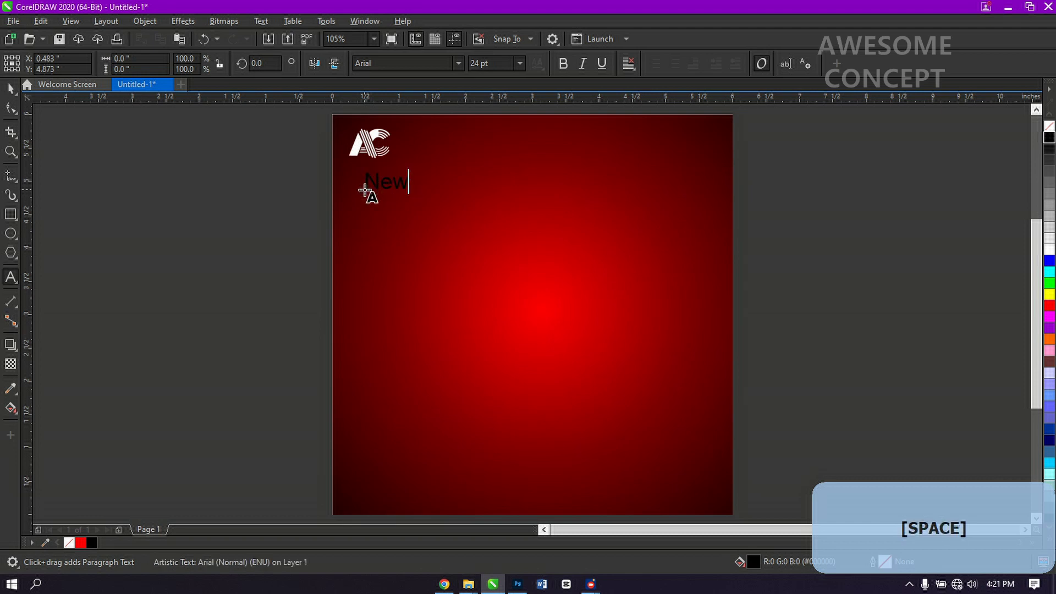
type("Arrival")
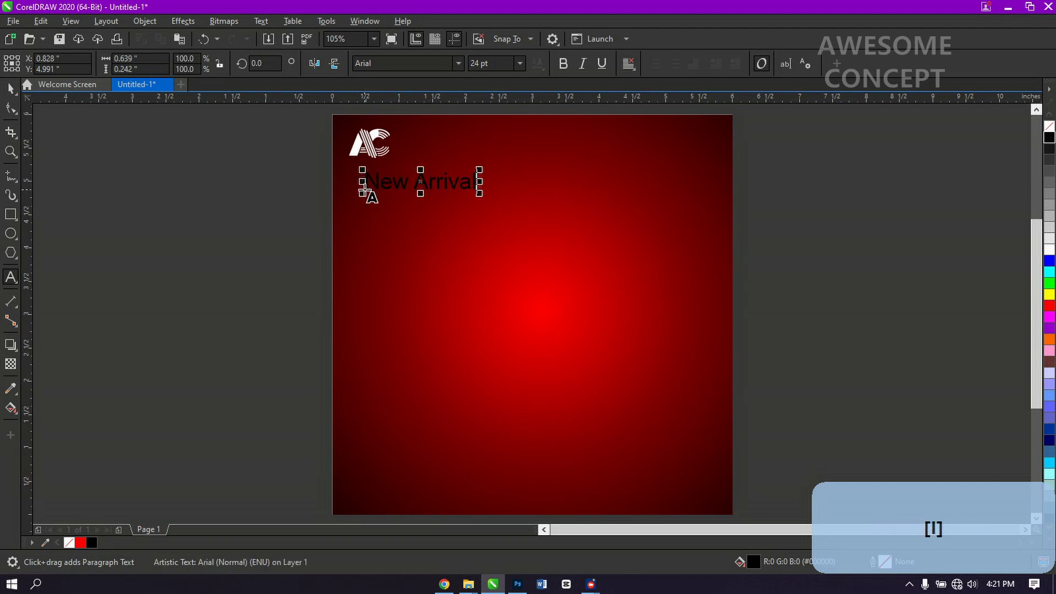
key("Return")
type("Big")
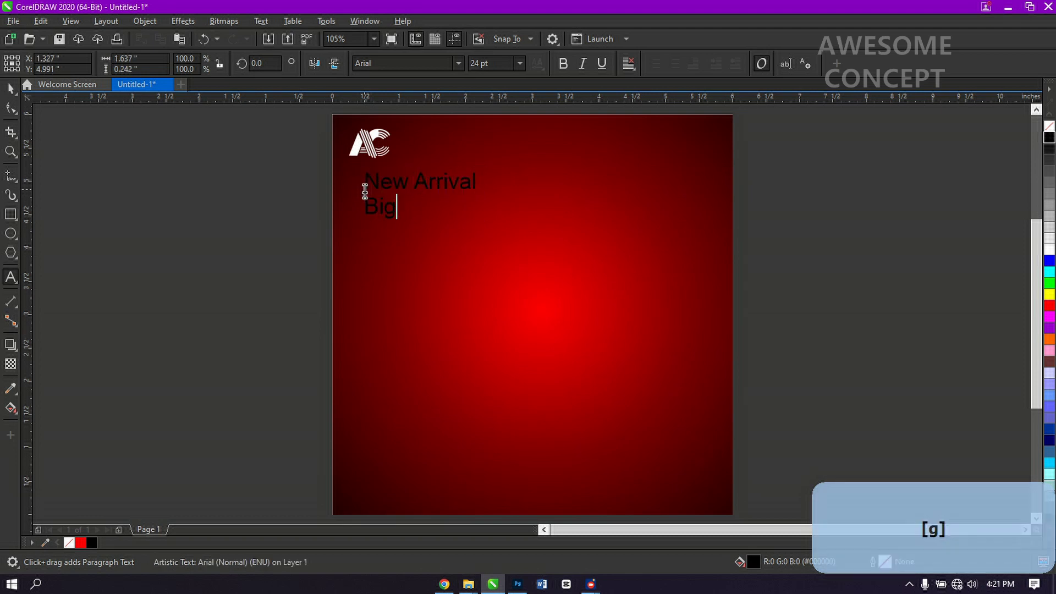
type(" Sale")
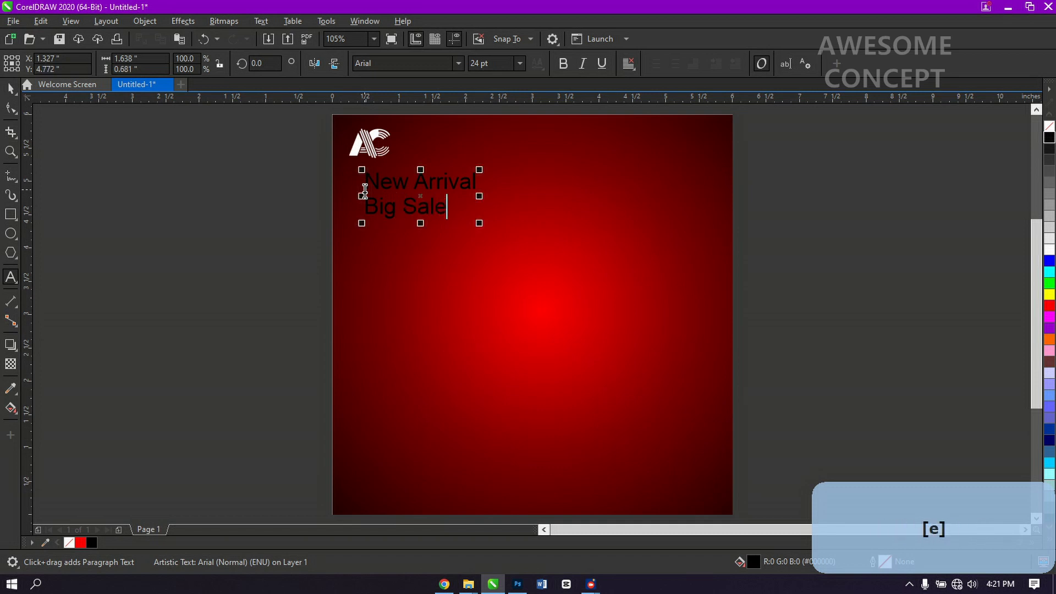
key("Return")
key("ctrl+space")
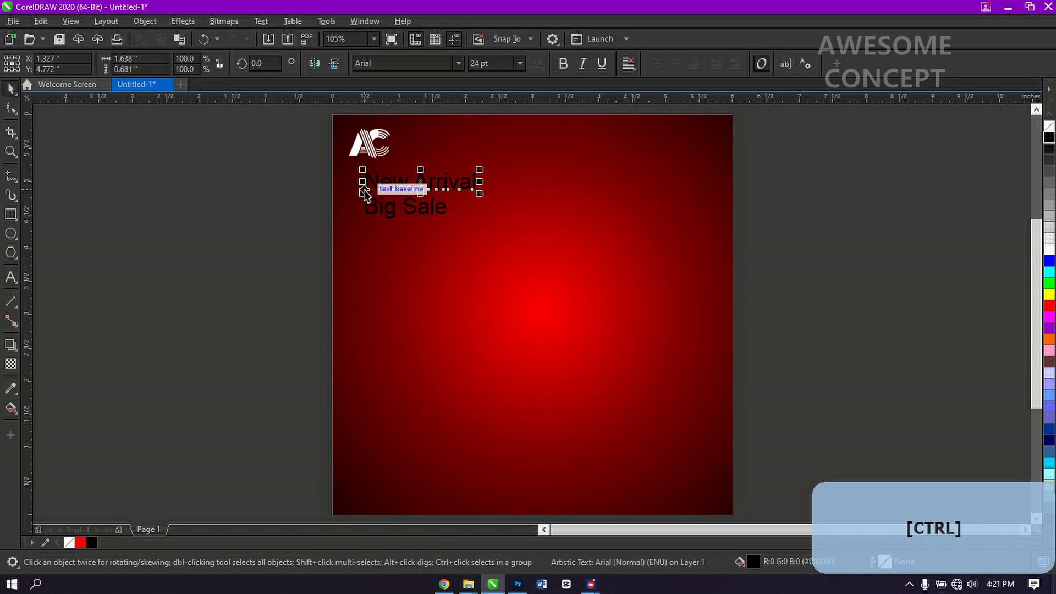
- Edit the upper text line to read "New Arrivals"
left_click(471, 181)
left_click(471, 181)
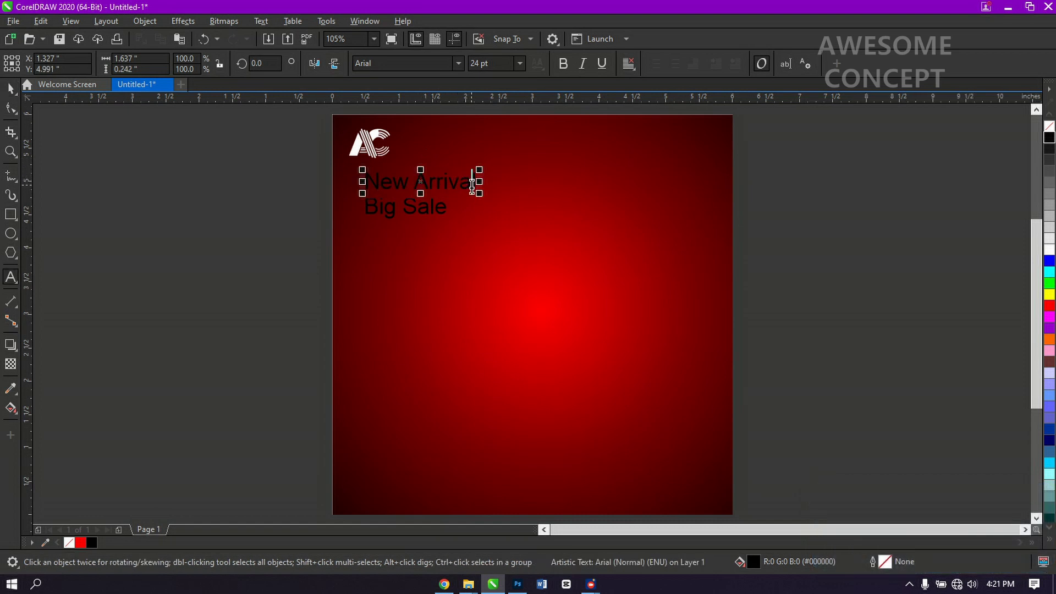
key("ctrl+space")
type("s")
key("ctrl+space")
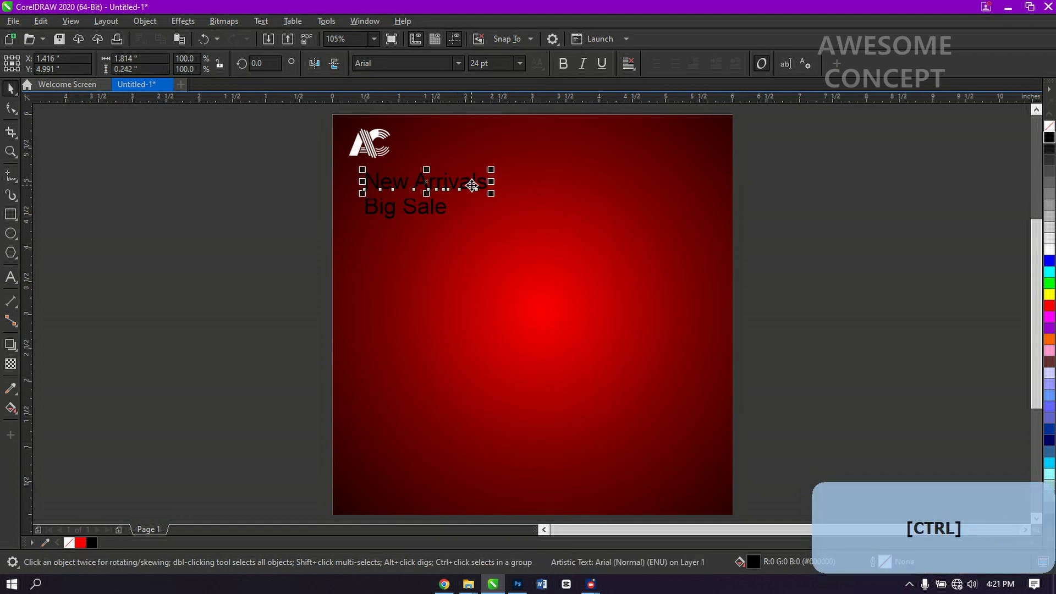
- Set the "New Arrivals" text in the Nanotech LLC font and scale it down to about 17.6 pt
left_click(459, 64)
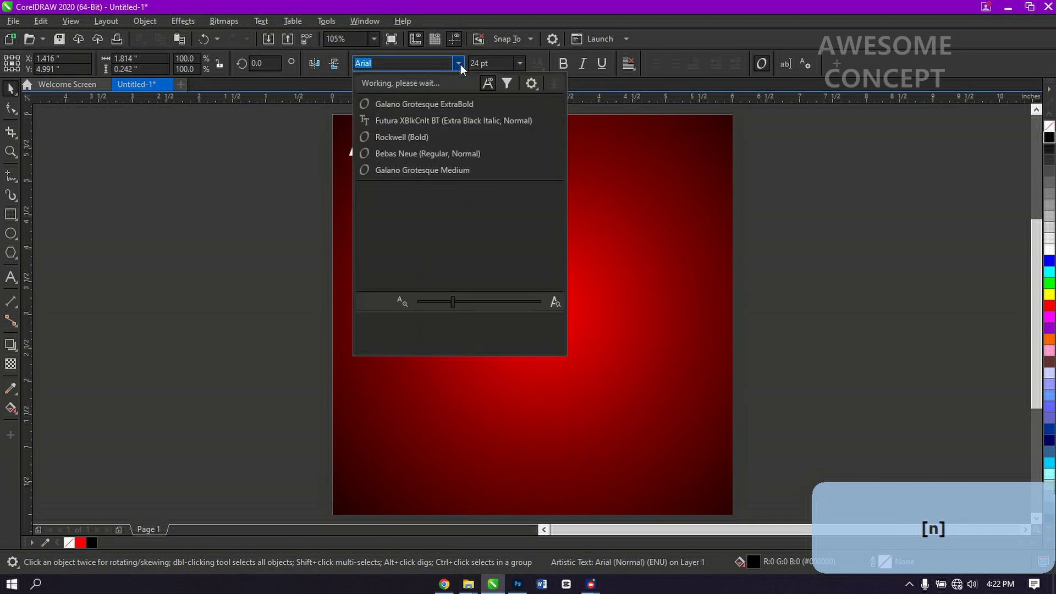
type("Nano")
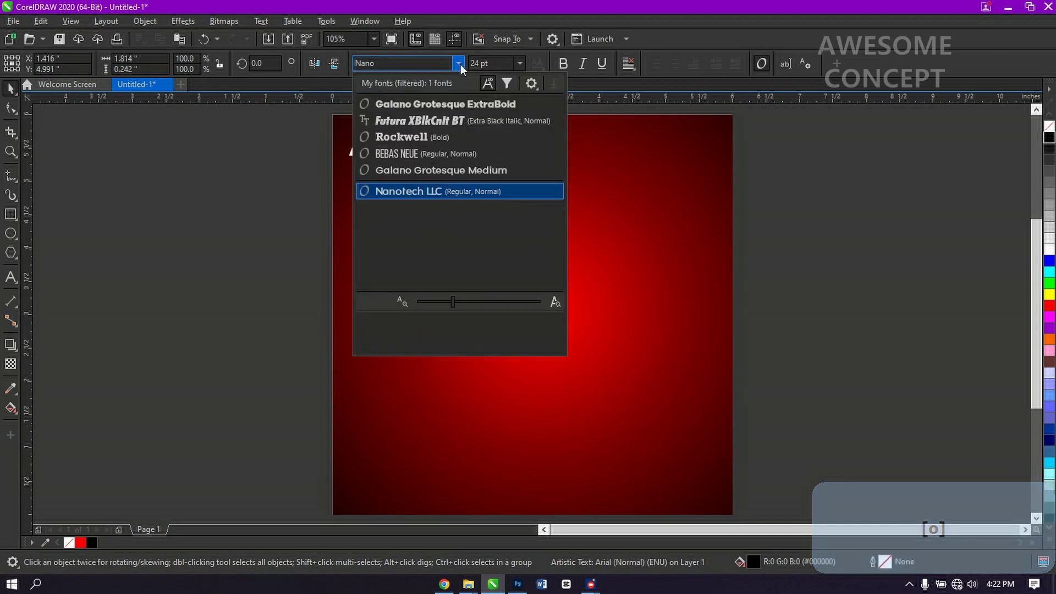
key("Return")
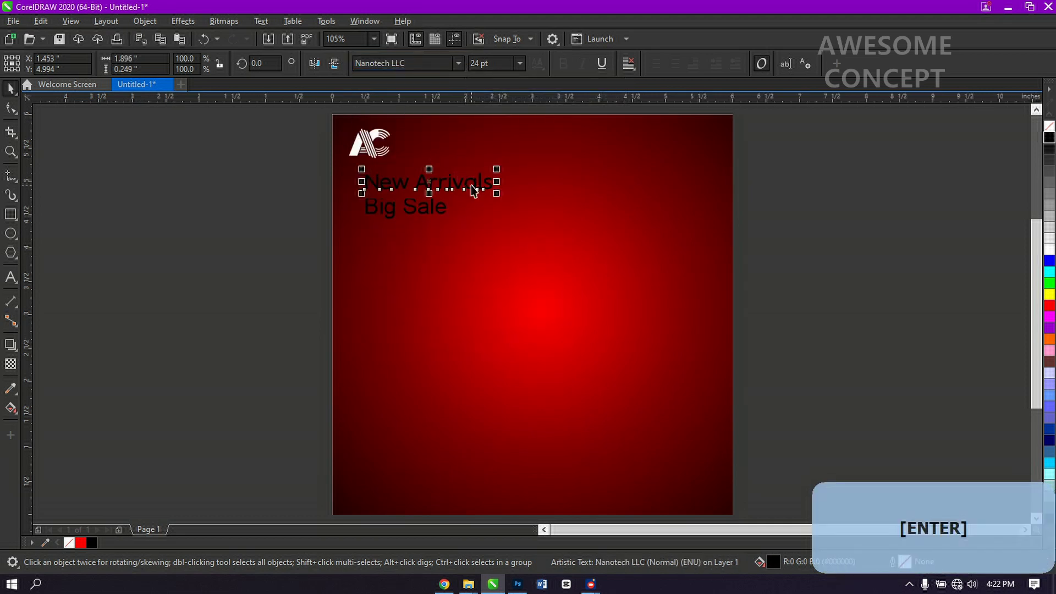
left_click_drag(496, 193, 465, 196)
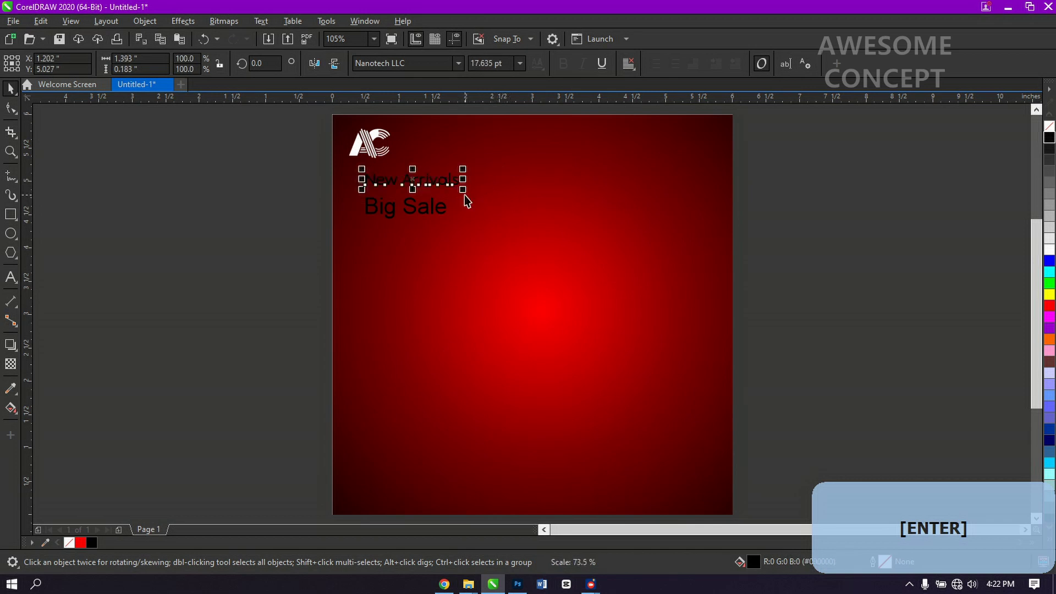
- Change the case of the "Big Sale" text to uppercase
double_click(432, 210)
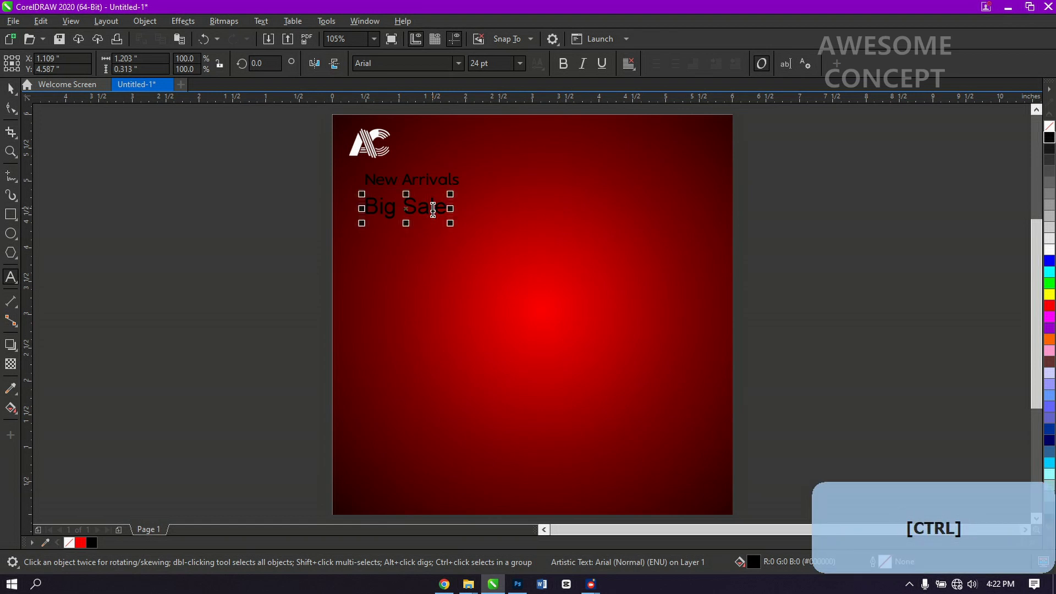
key("ctrl+a")
key("shift")
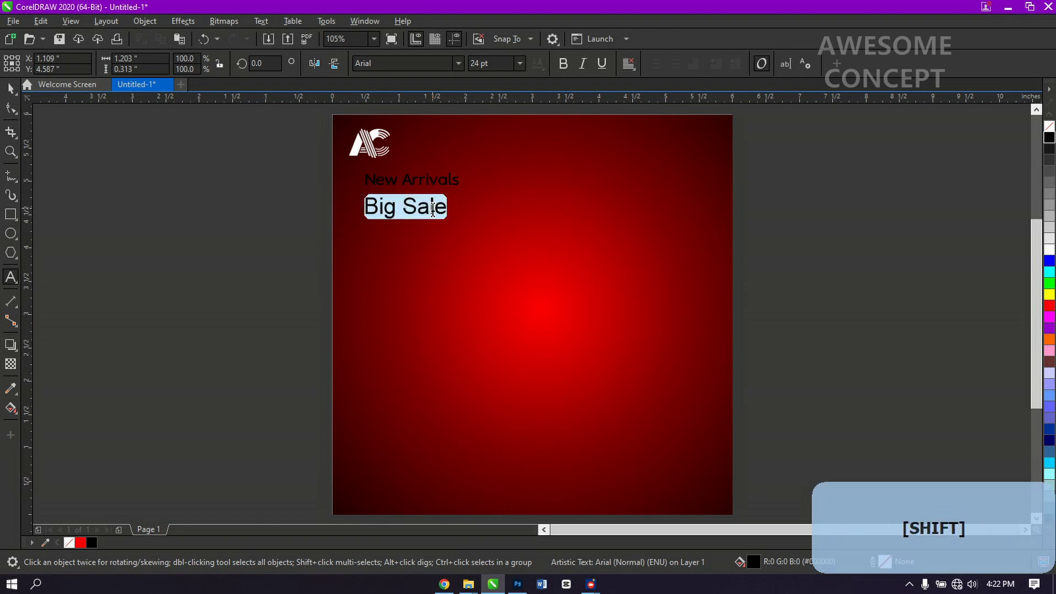
key("shift+F3")
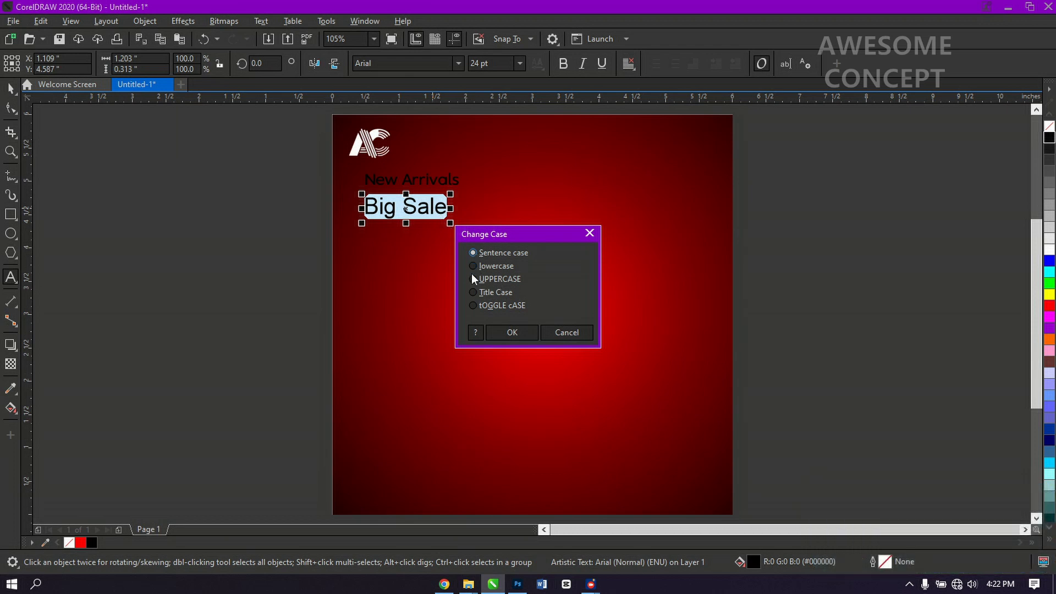
left_click(514, 329)
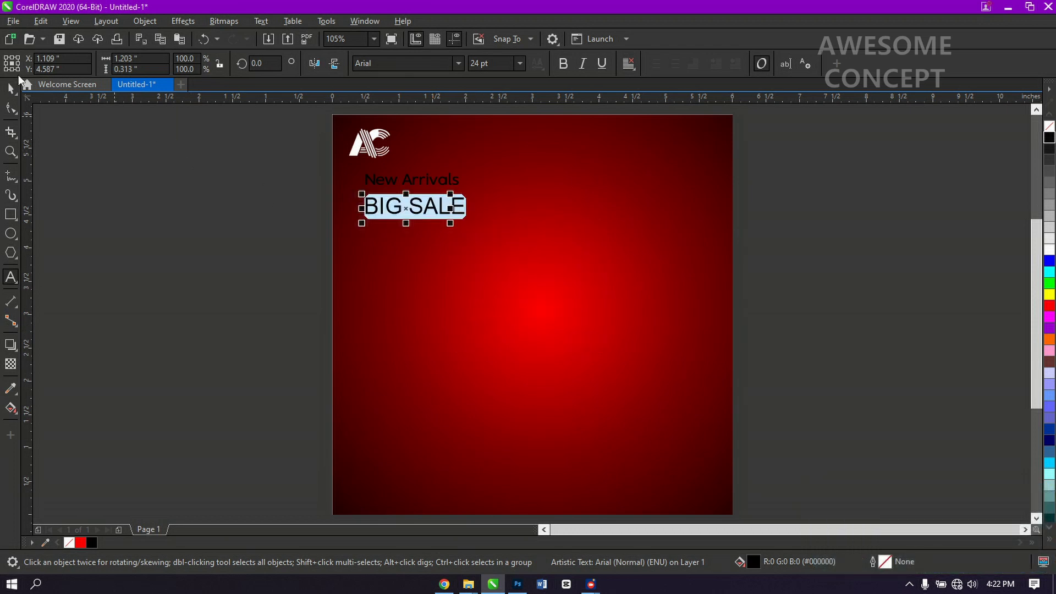
left_click(12, 88)
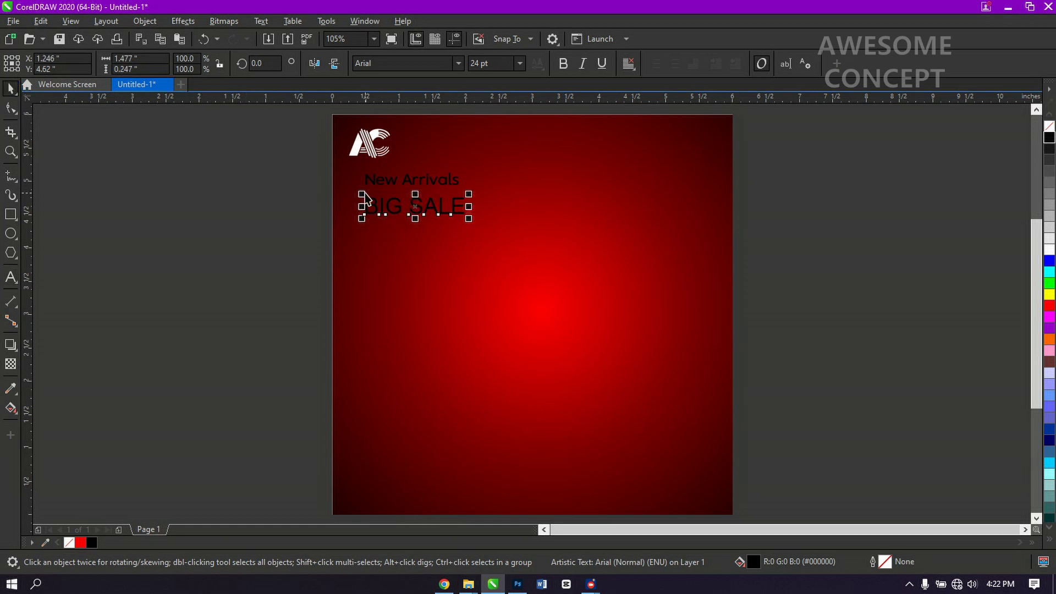
- Nudge the "BIG SALE" text up to a Y position of 4.75 inches, close beneath "New Arrivals"
key("Up")
key("Up")
key("Up")
key("Up")
key("Up")
key("Up")
key("Up")
key("Up")
key("Up")
key("Up")
key("Up")
key("Up")
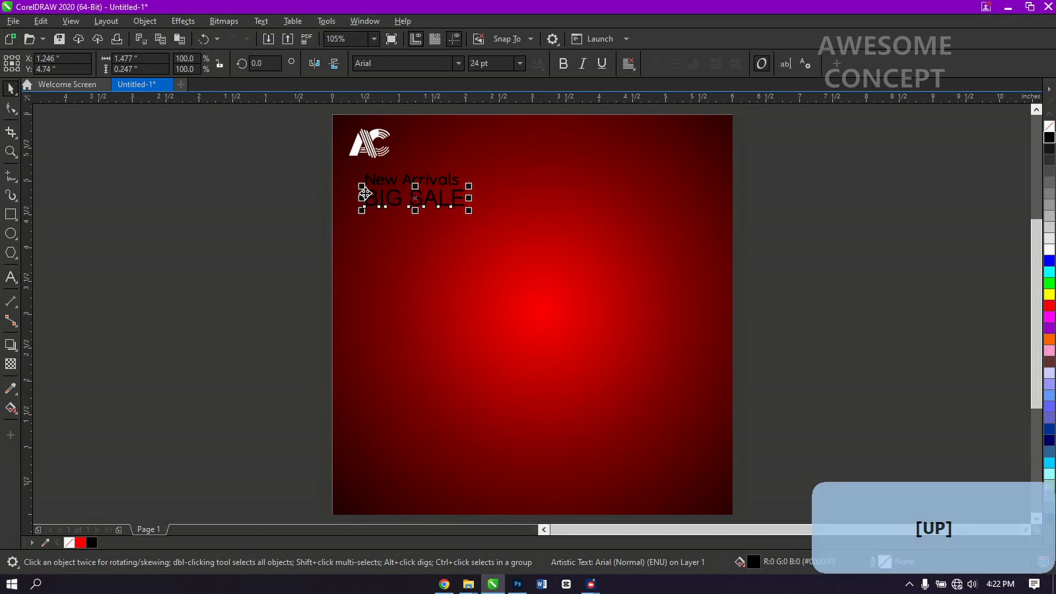
key("Up")
key("Up")
key("Down")
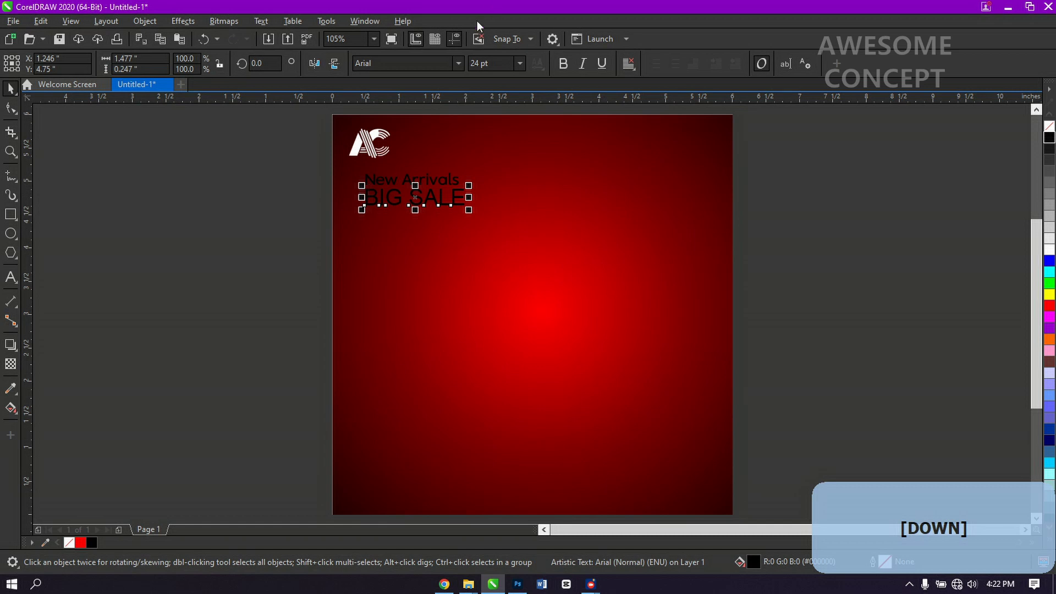
- Set "BIG SALE" in Galano Grotesque Bold and enlarge it to about 27.5 pt
left_click(407, 64)
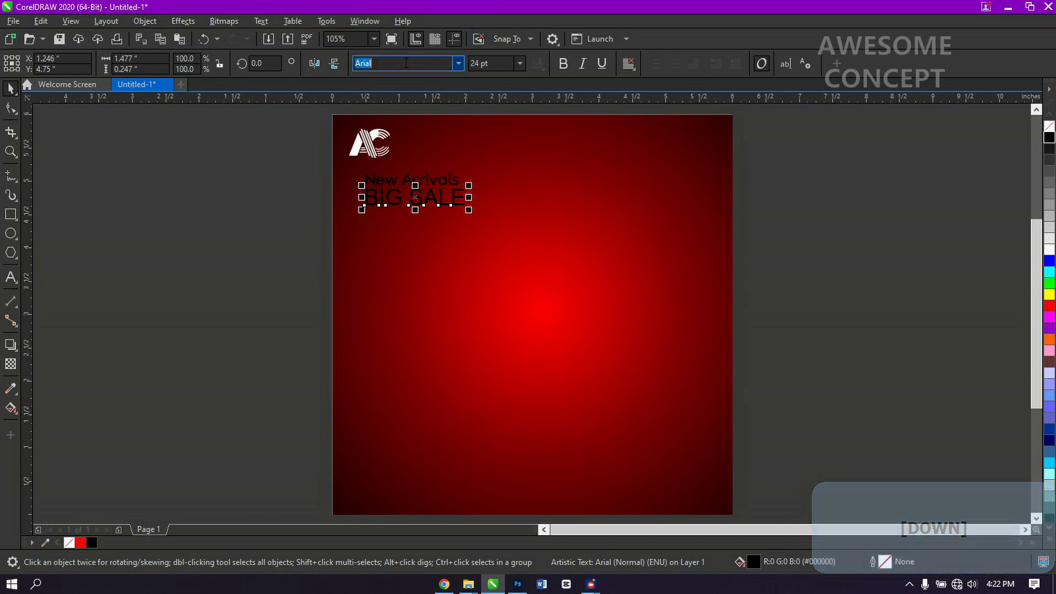
type("gala")
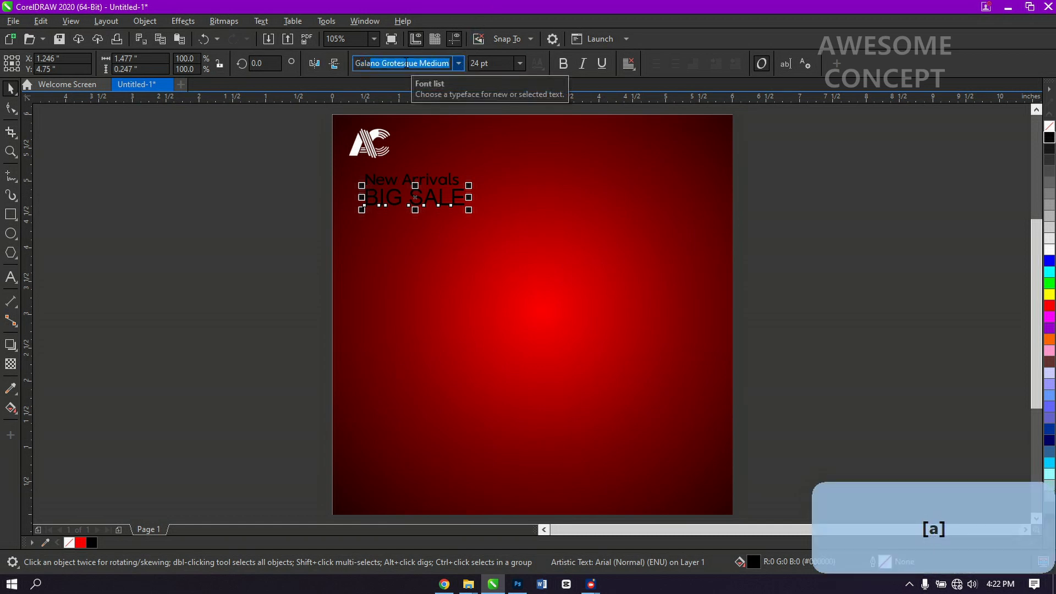
key("Return")
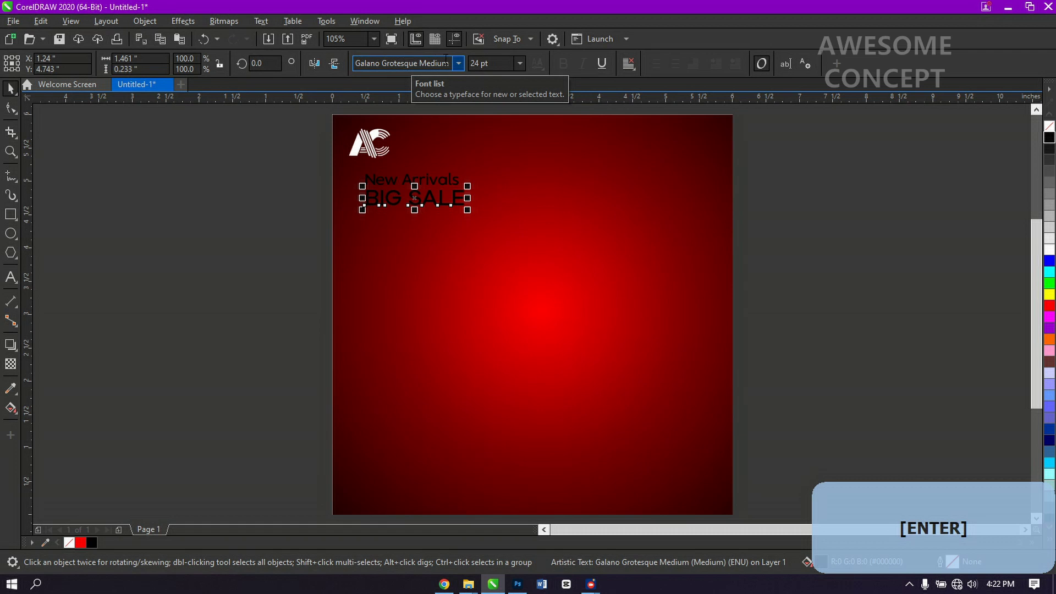
left_click(461, 63)
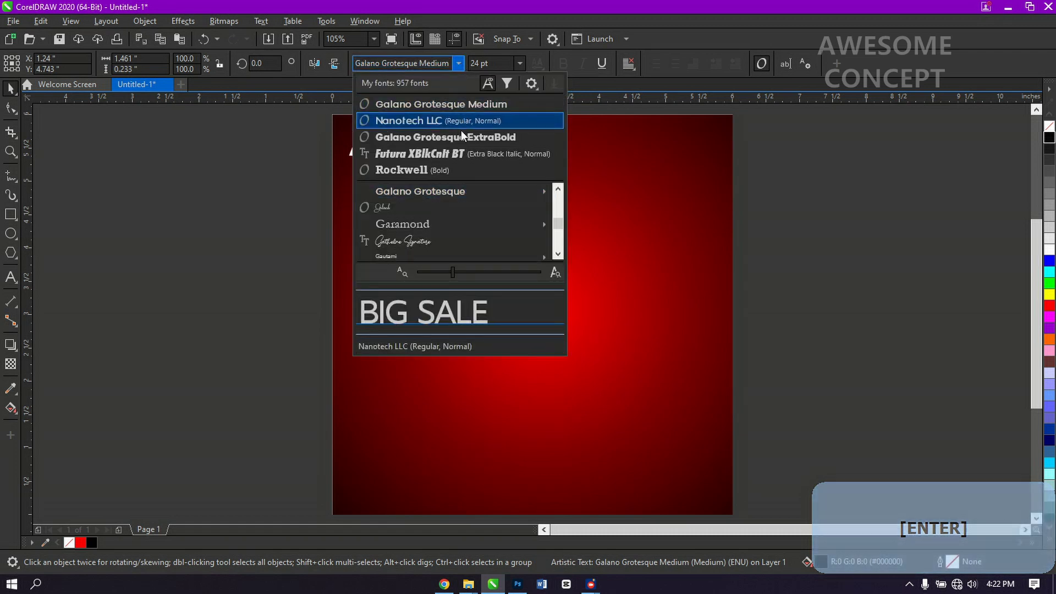
mouse_move(461, 190)
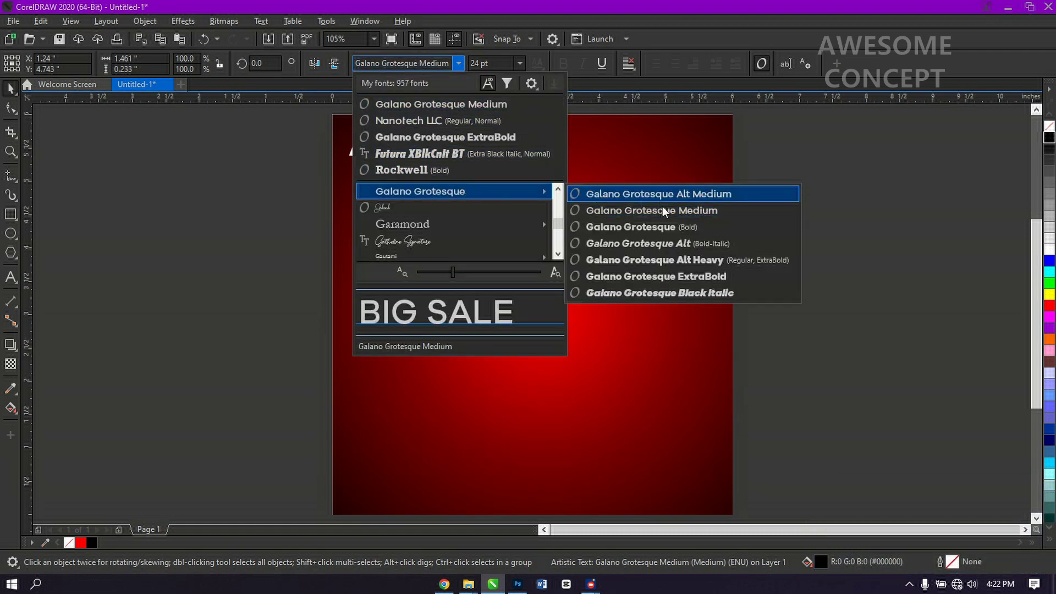
left_click(661, 232)
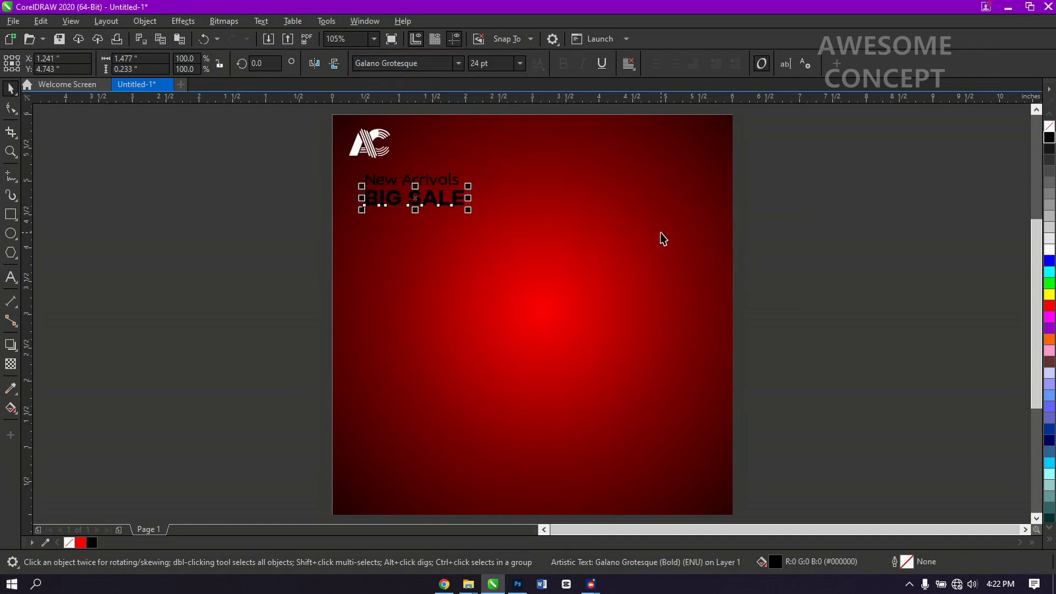
left_click_drag(469, 211, 484, 216)
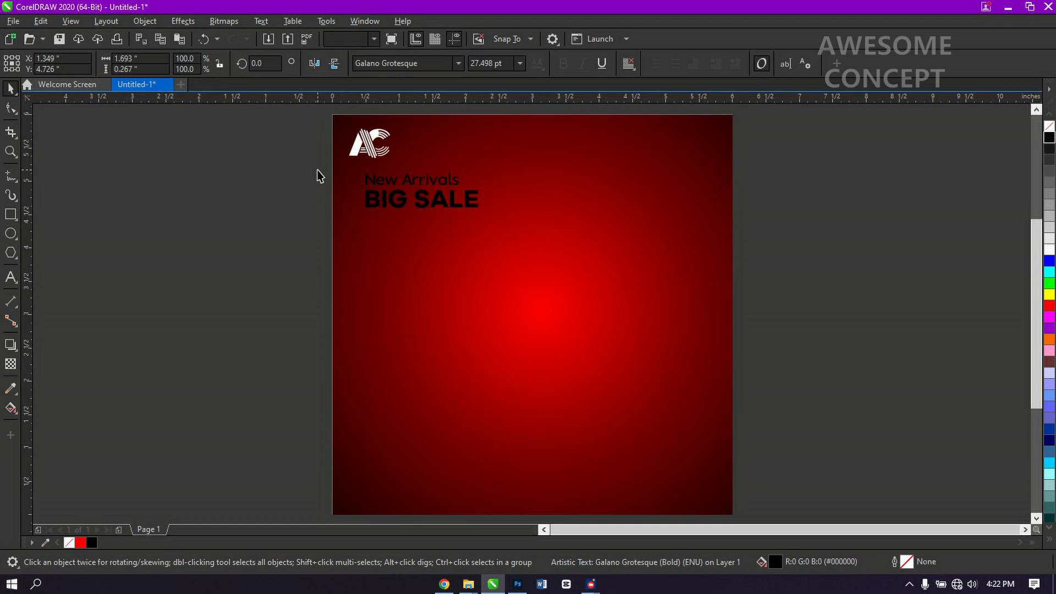
- Enlarge both text lines together to about 2.47 by 0.77 inches, left-aligned with the logo, and lower them slightly
left_click_drag(317, 170, 511, 230)
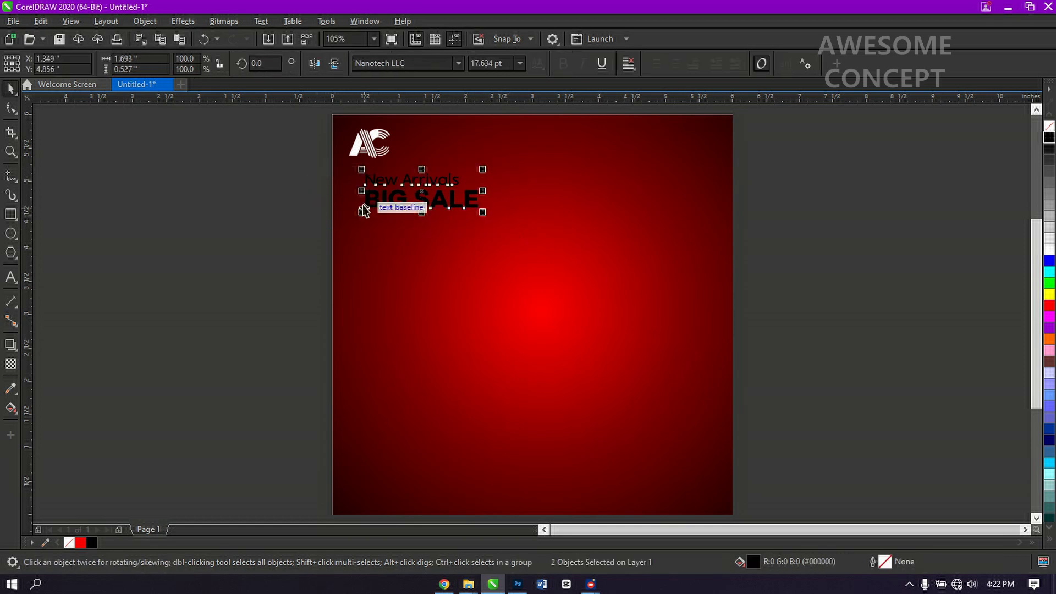
left_click_drag(361, 212, 343, 230)
key("Down")
key("Down")
key("Down")
key("Down")
key("Down")
key("Down")
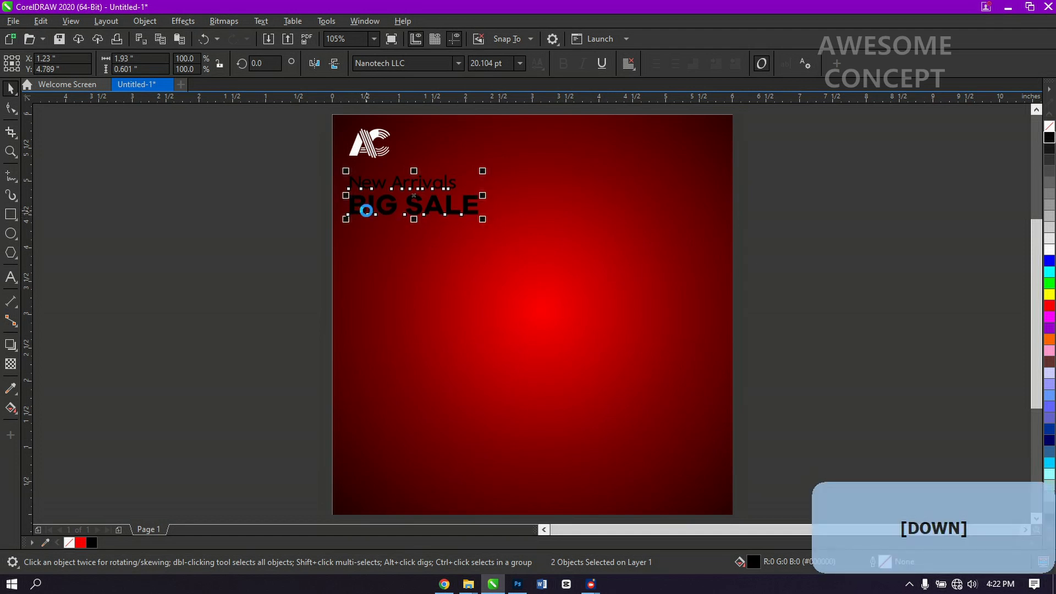
key("Down")
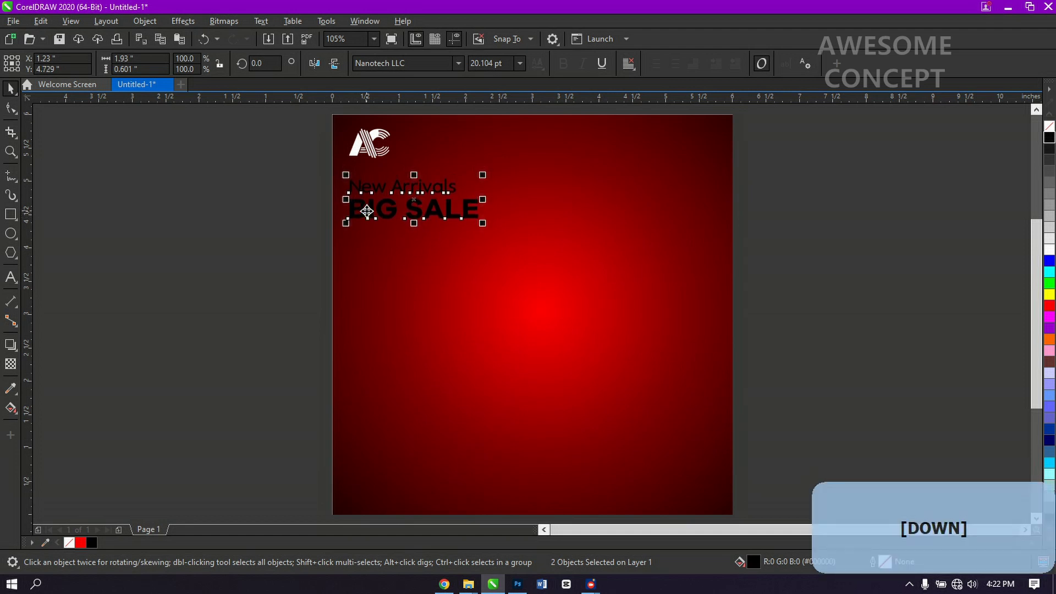
key("Down")
key("Down")
key("Down")
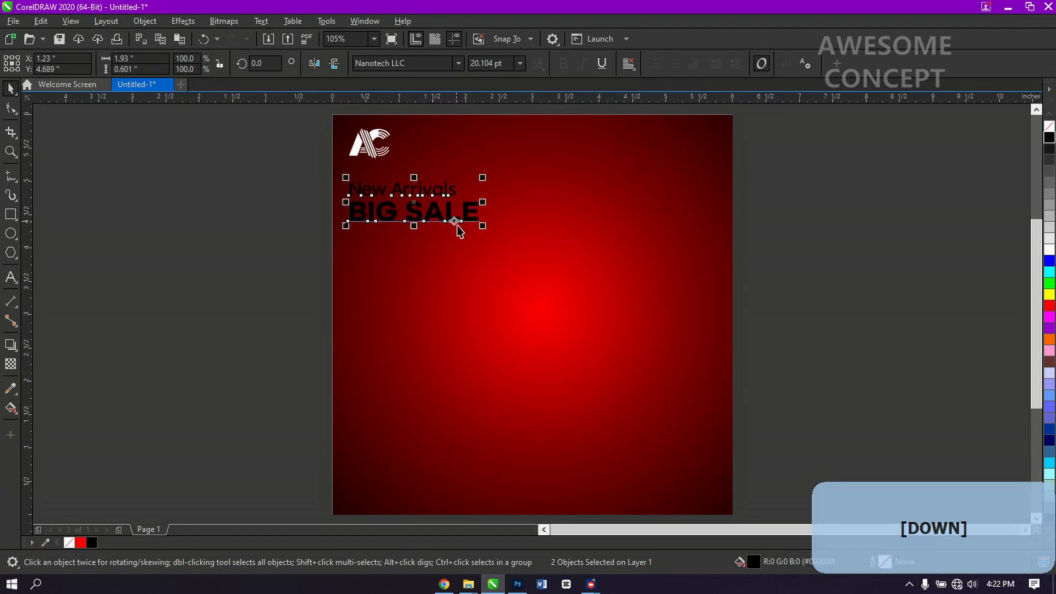
left_click_drag(485, 229, 521, 249)
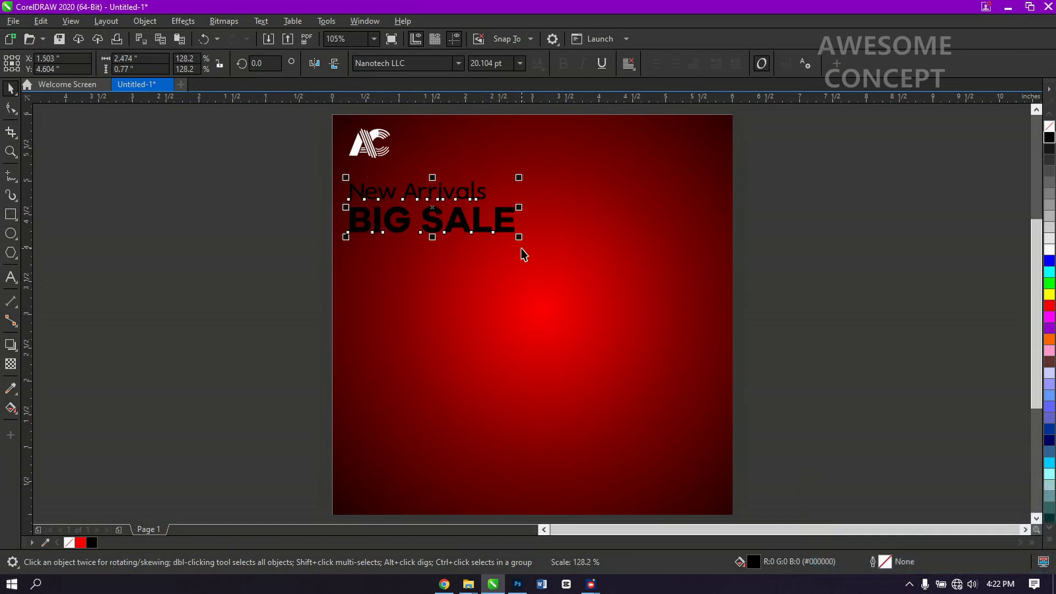
- Fill both the "New Arrivals" and "BIG SALE" text lines with white
left_click(224, 269)
left_click(379, 222)
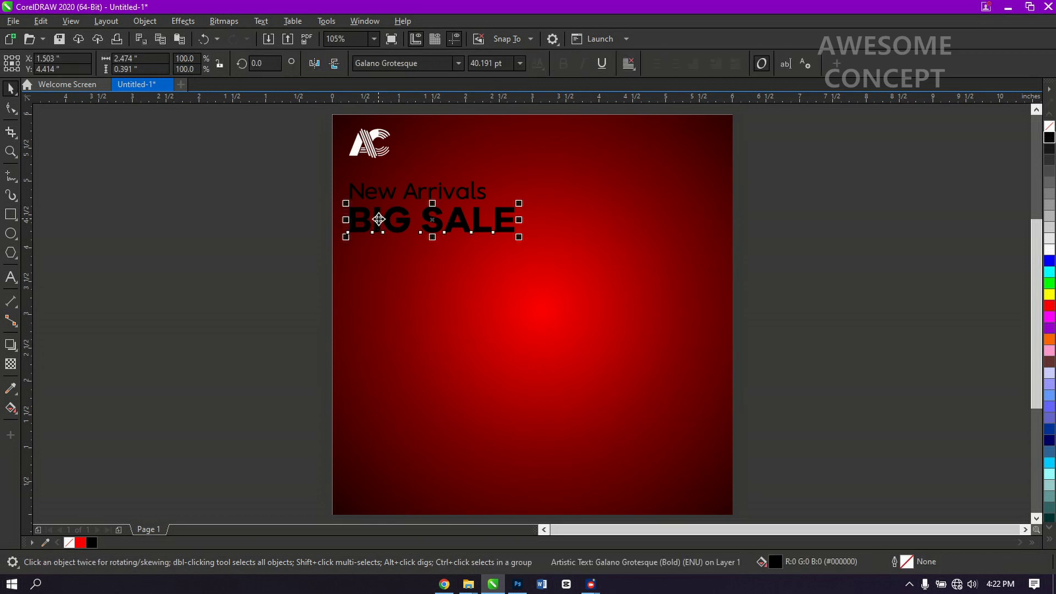
left_click_drag(273, 306, 545, 176)
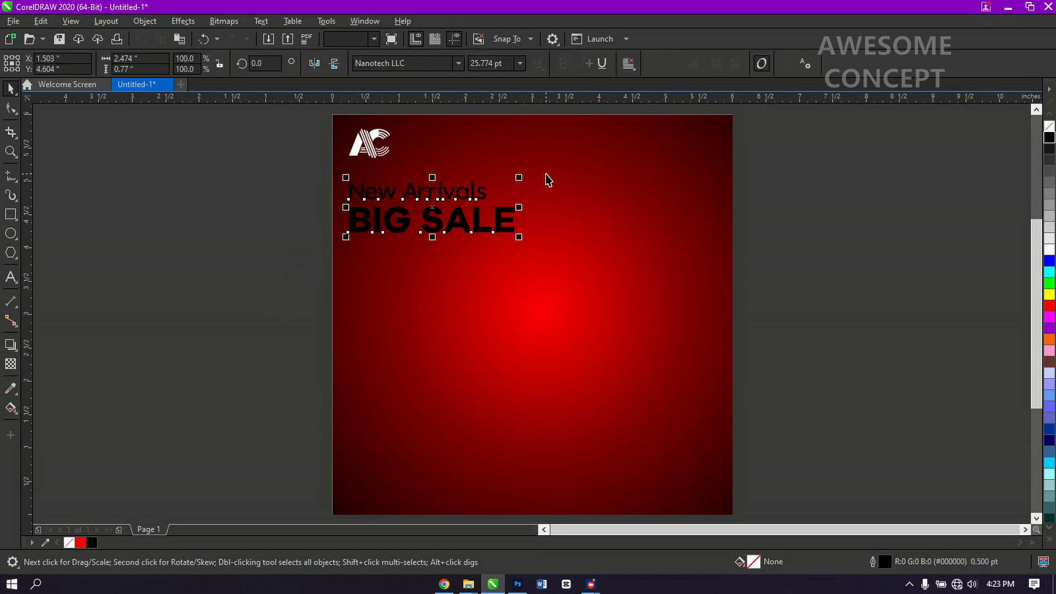
left_click(1050, 248)
left_click(884, 280)
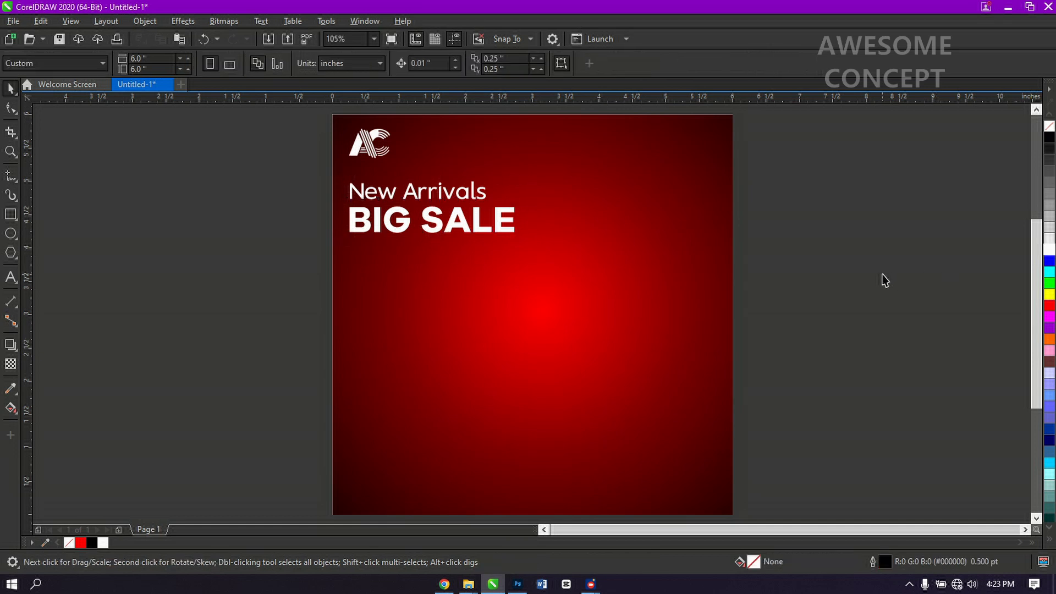
- Draw a rectangle about 1.47 by 0.32 inches beneath "BIG SALE" and fill it with yellow
key("z")
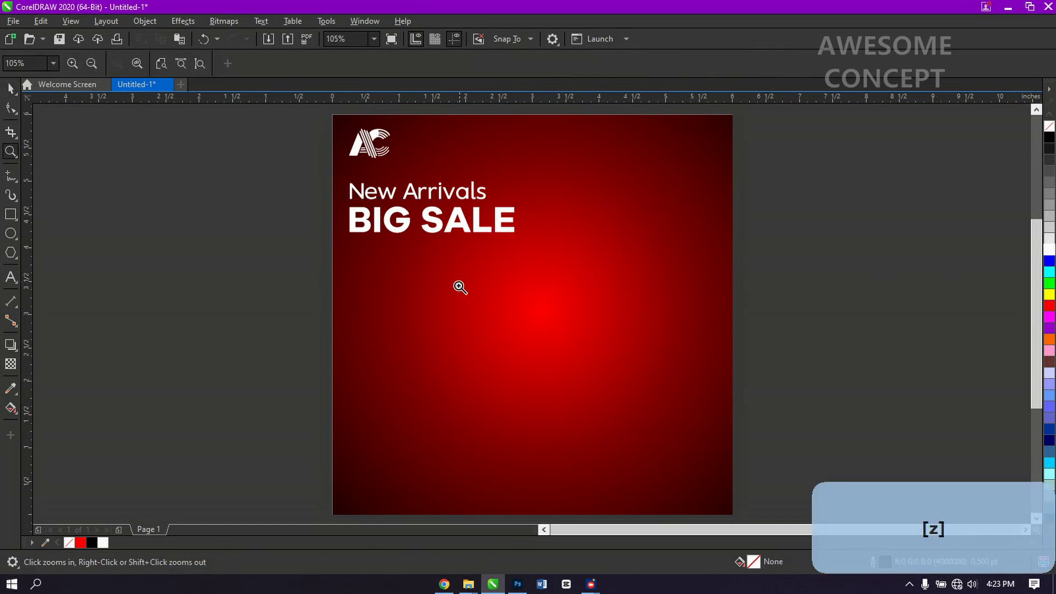
left_click_drag(287, 168, 776, 314)
key("ctrl+space")
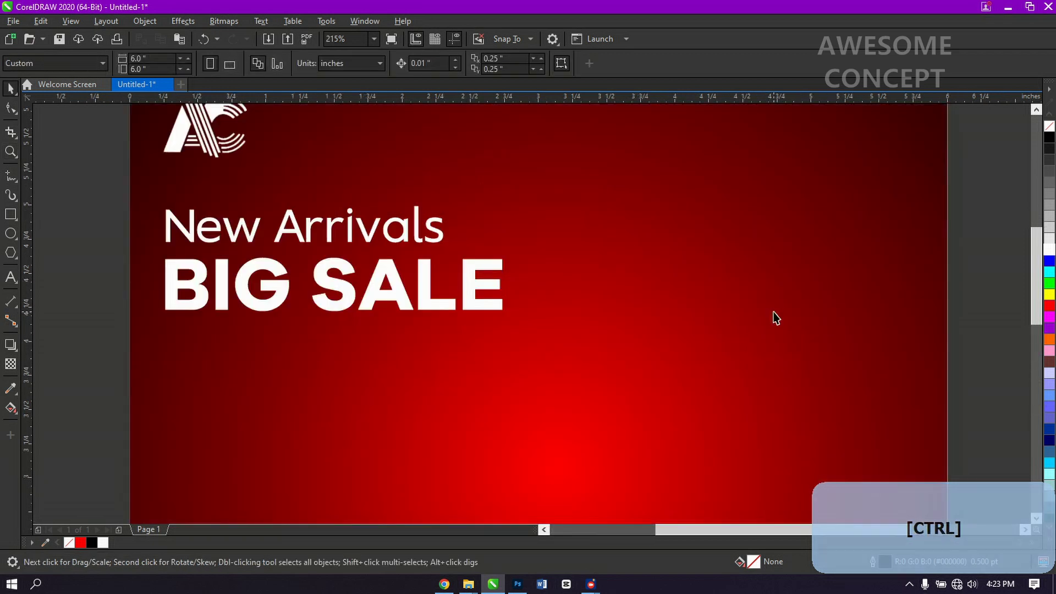
left_click(10, 215)
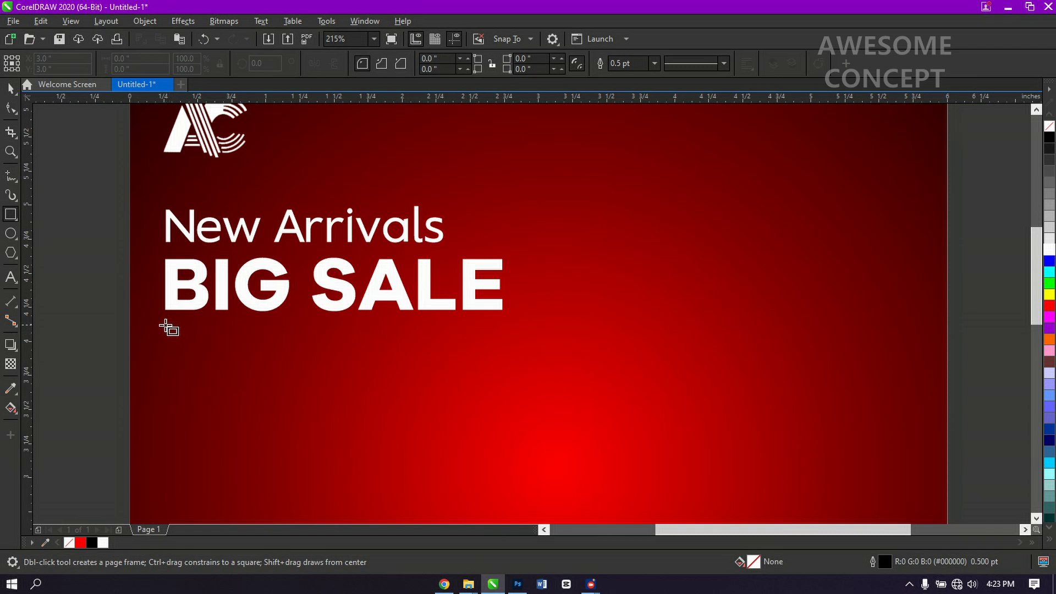
left_click_drag(165, 325, 366, 367)
key("ctrl+space")
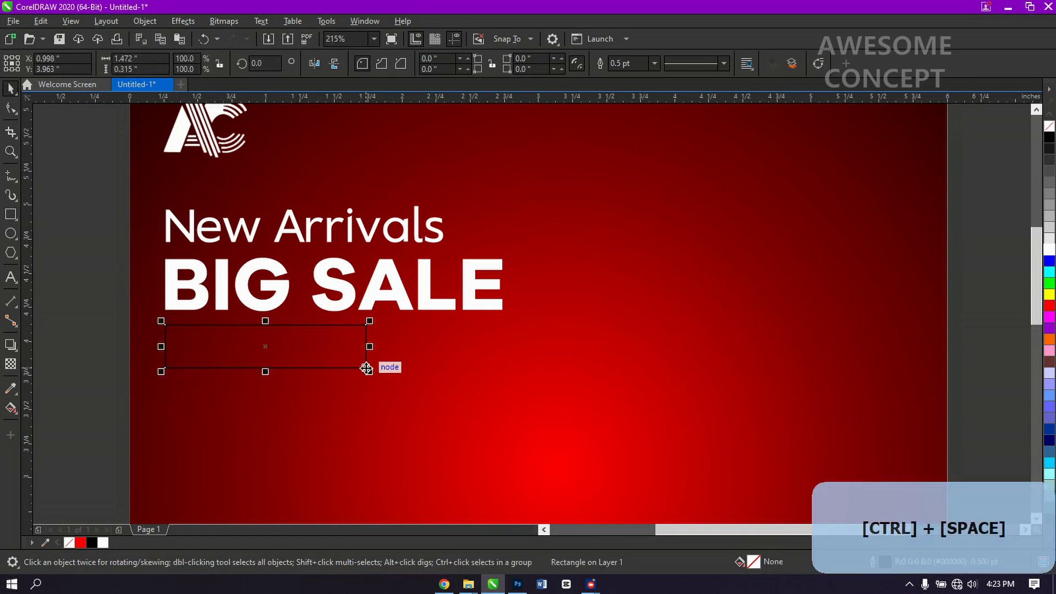
left_click(1050, 296)
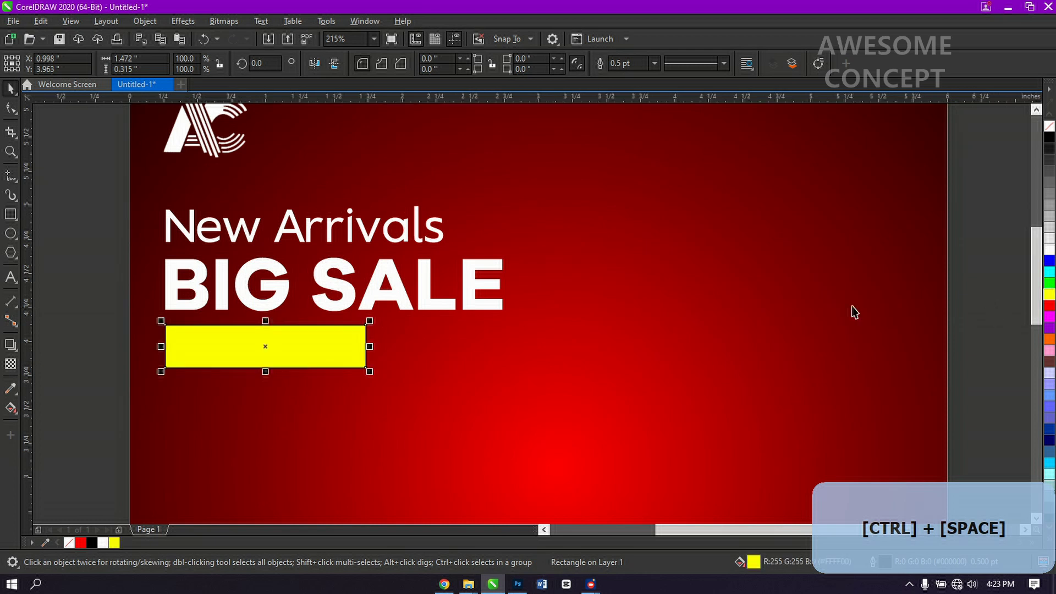
- Add the artistic text "SHOP NOW >" just beneath the yellow rectangle
left_click(11, 278)
left_click(179, 410)
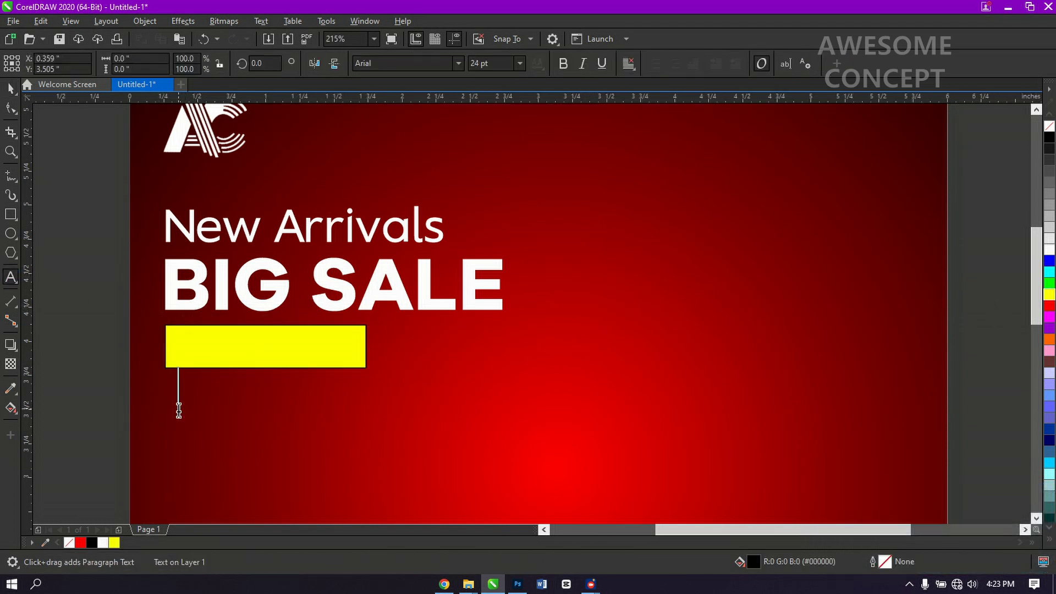
key("Caps_Lock")
type("SHOP ")
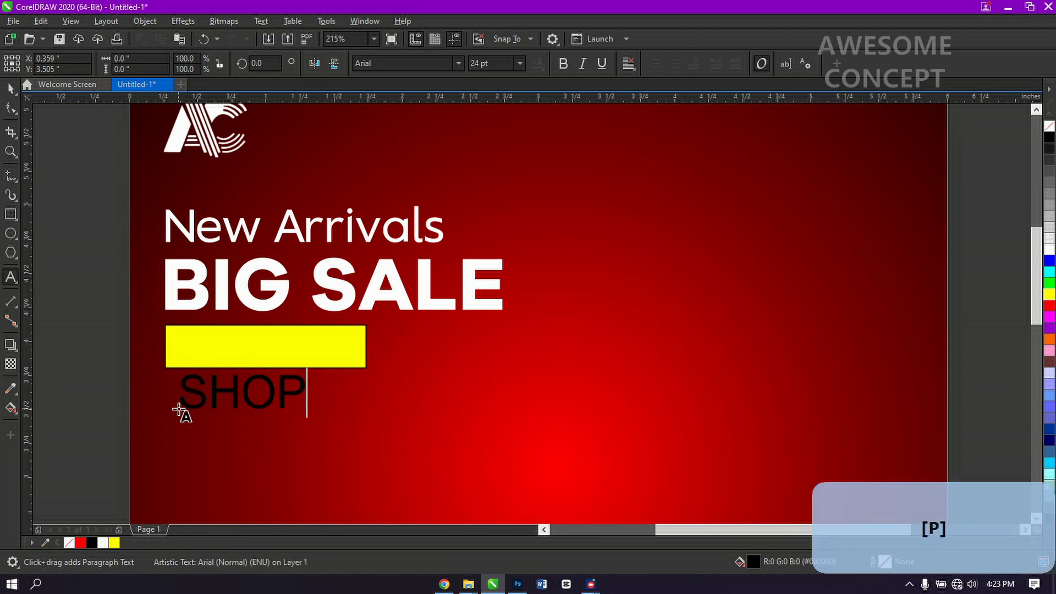
type("NOW")
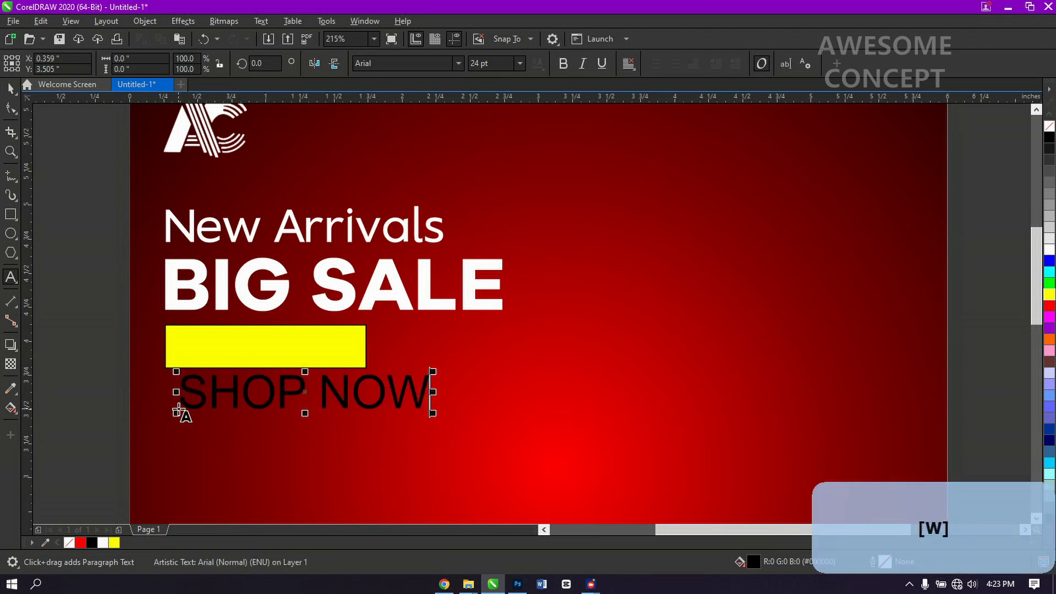
type("  >")
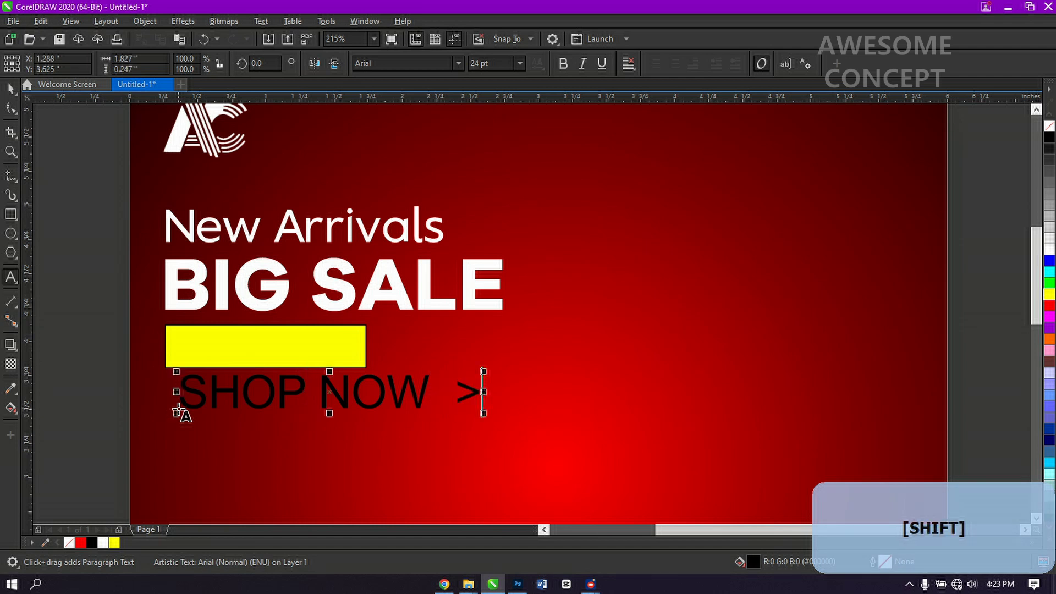
- Remove the extra space before the ">" in the "SHOP NOW" text
key("Left")
key("BackSpace")
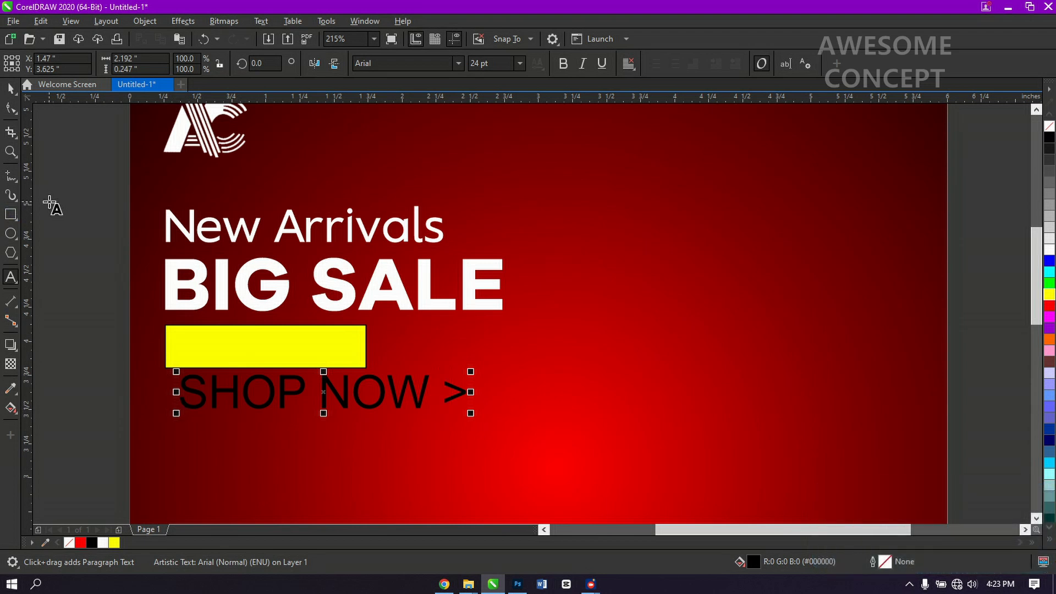
key("ctrl")
left_click(9, 88)
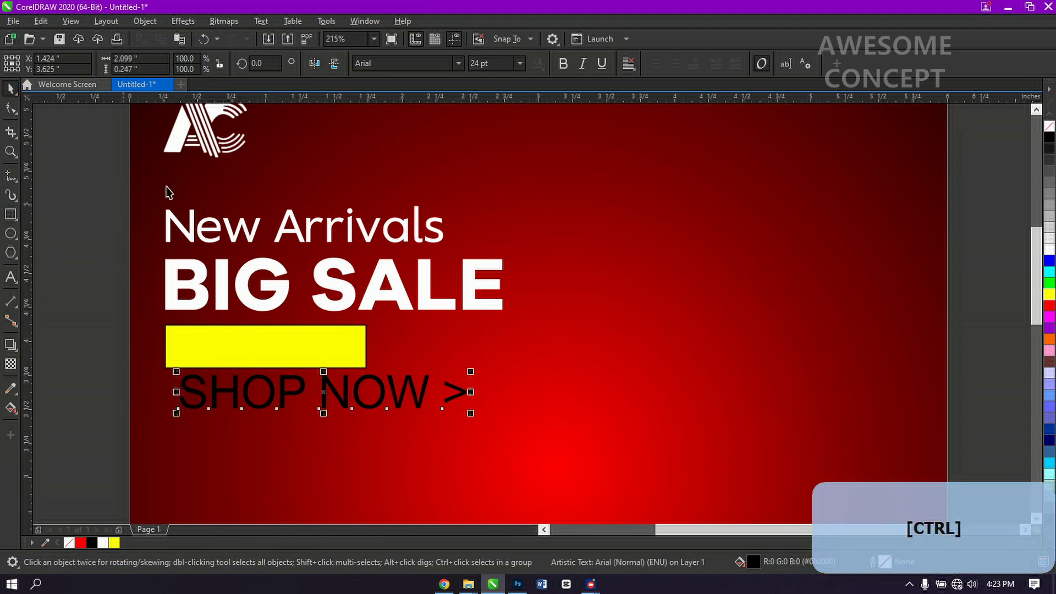
- Remove the outline from the yellow rectangle
left_click(306, 362)
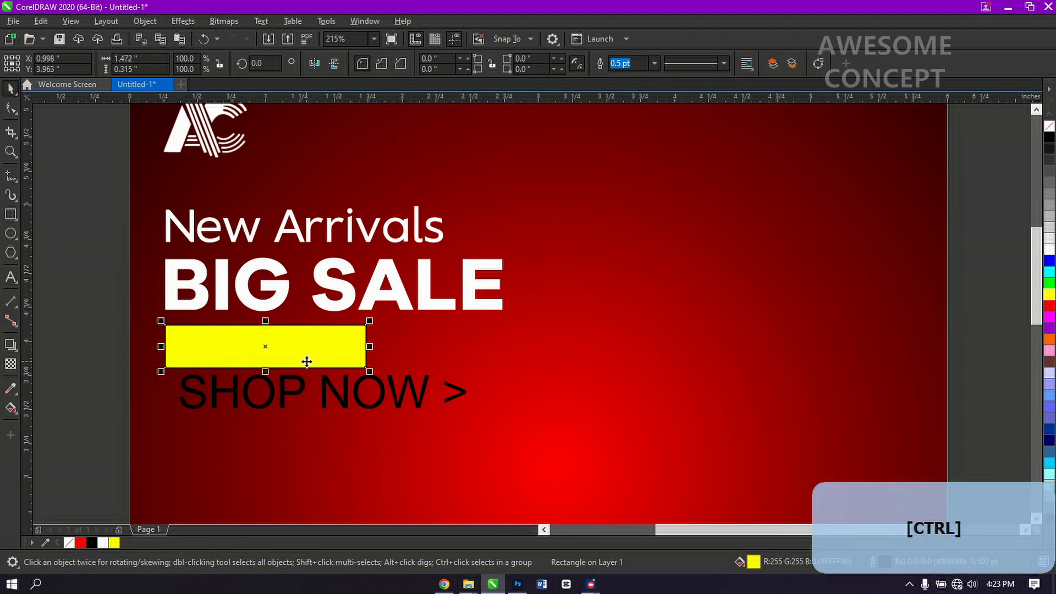
left_click(654, 63)
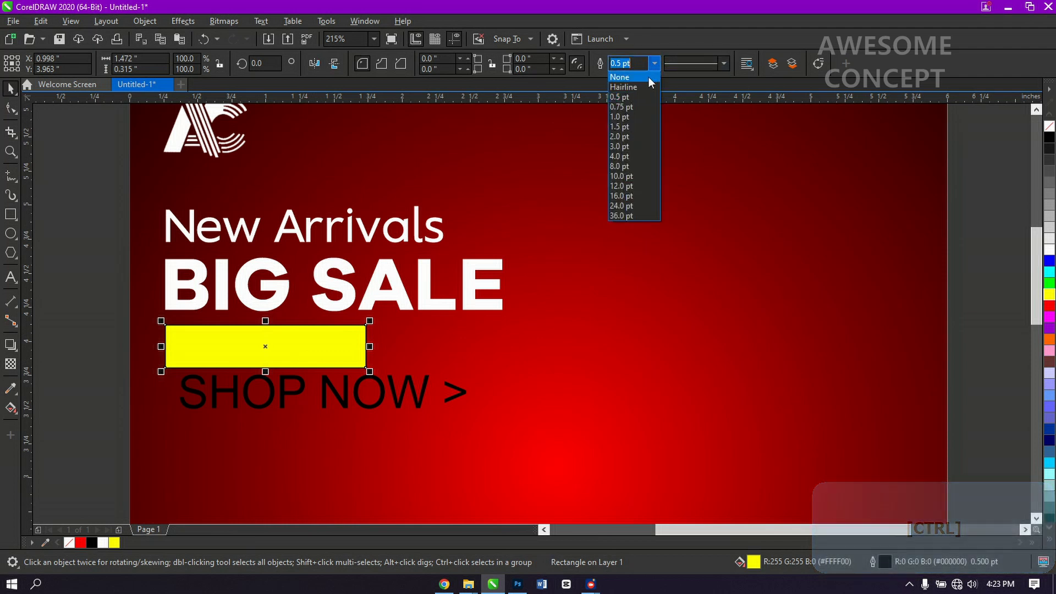
left_click(649, 77)
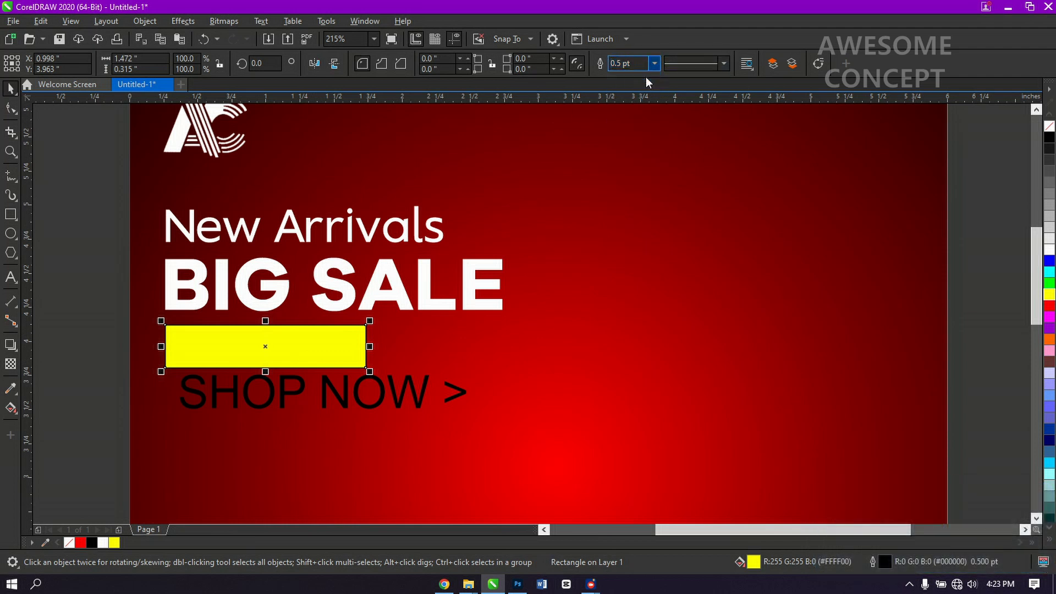
- Set the "SHOP NOW >" text in Nanotech LLC and shrink it to about 14.2 pt, placed on the yellow rectangle
left_click(345, 403)
left_click(459, 62)
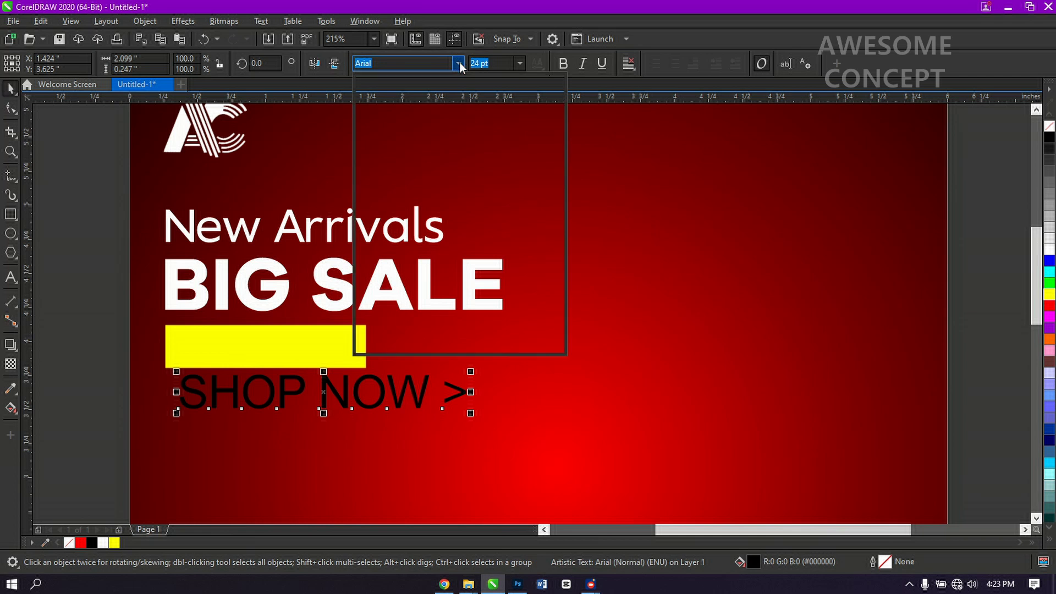
left_click(435, 137)
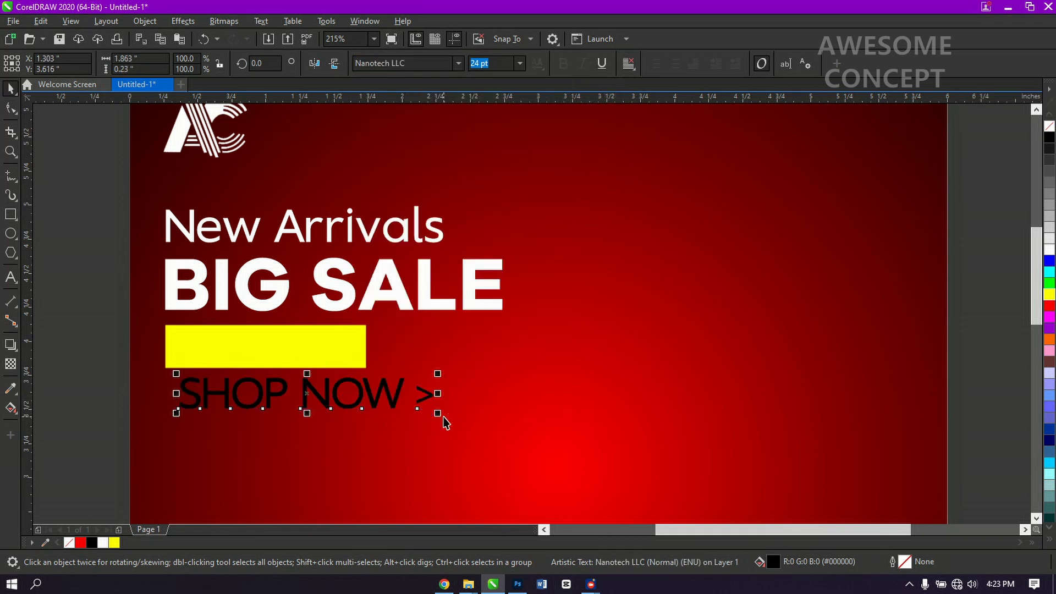
left_click_drag(438, 413, 330, 324)
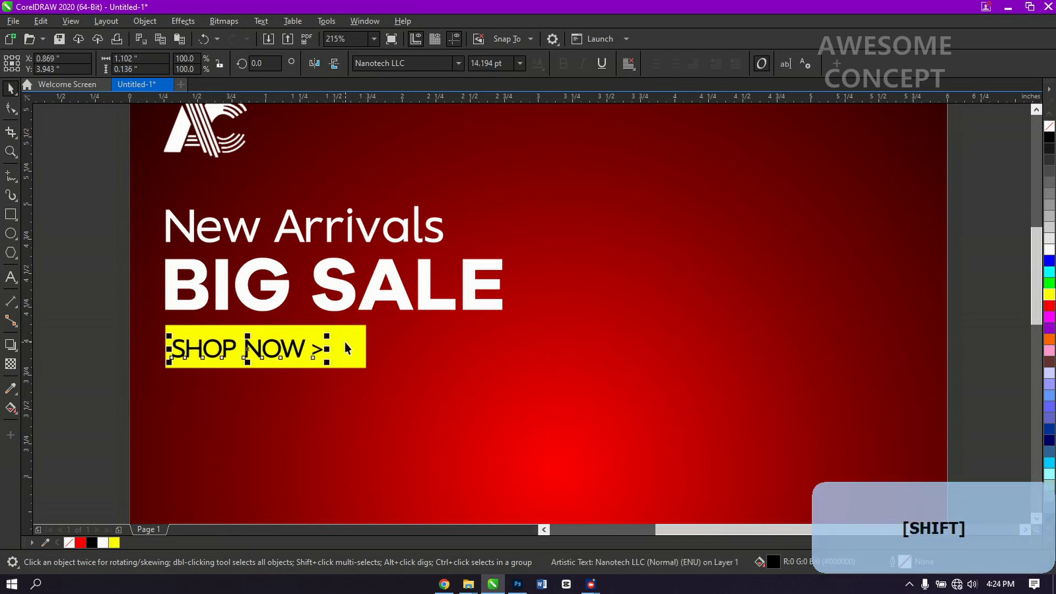
- Center the "SHOP NOW >" text horizontally and vertically on the yellow rectangle
left_click(345, 342, "shift")
key("c")
key("e")
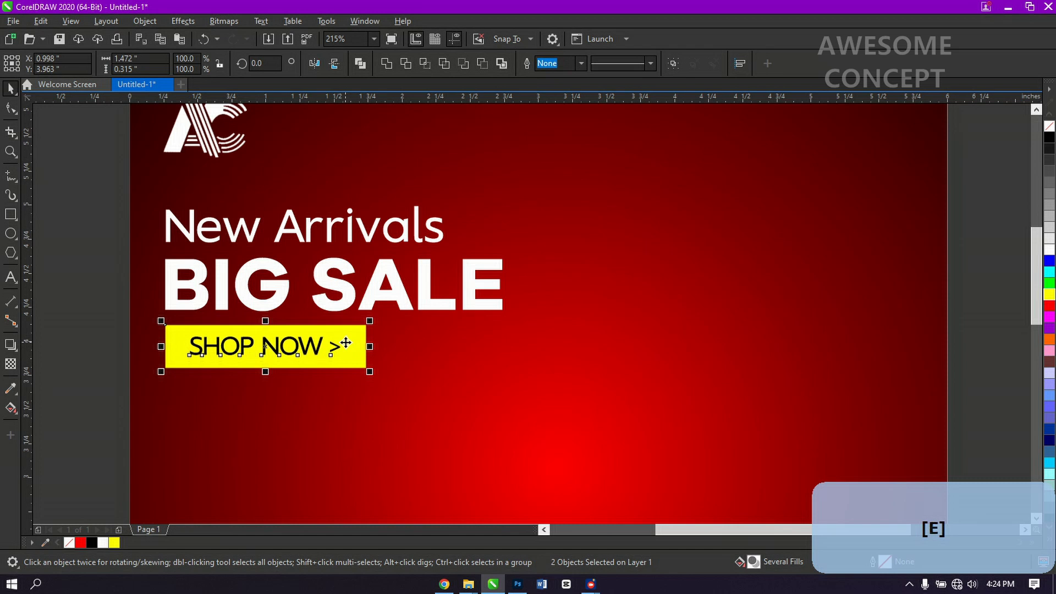
left_click(103, 356)
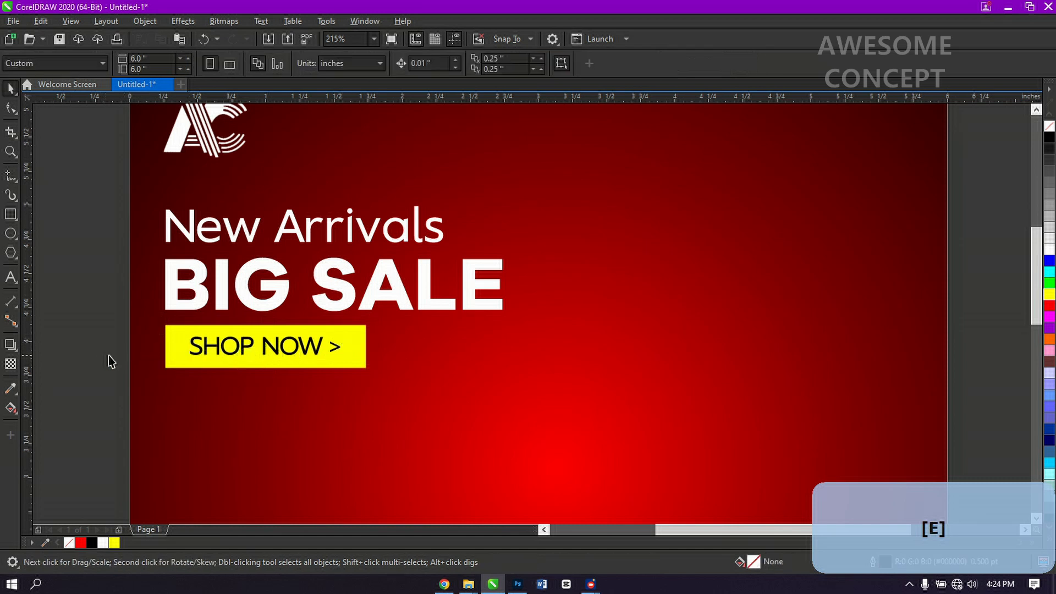
- Change the button rectangle's fill to the deeper golden yellow #FFCC00
left_click(174, 347)
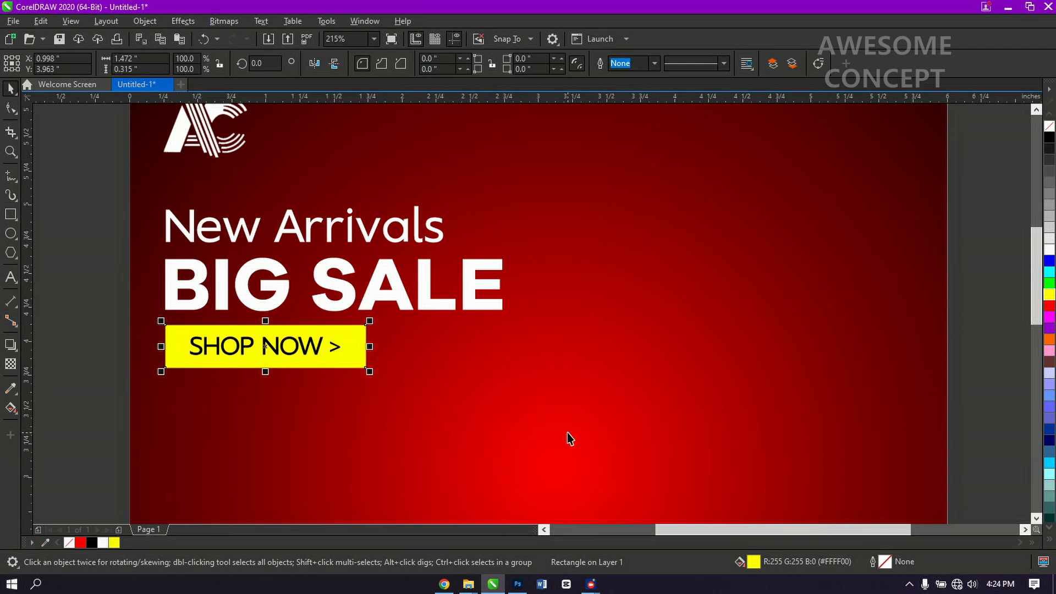
left_click(1050, 543)
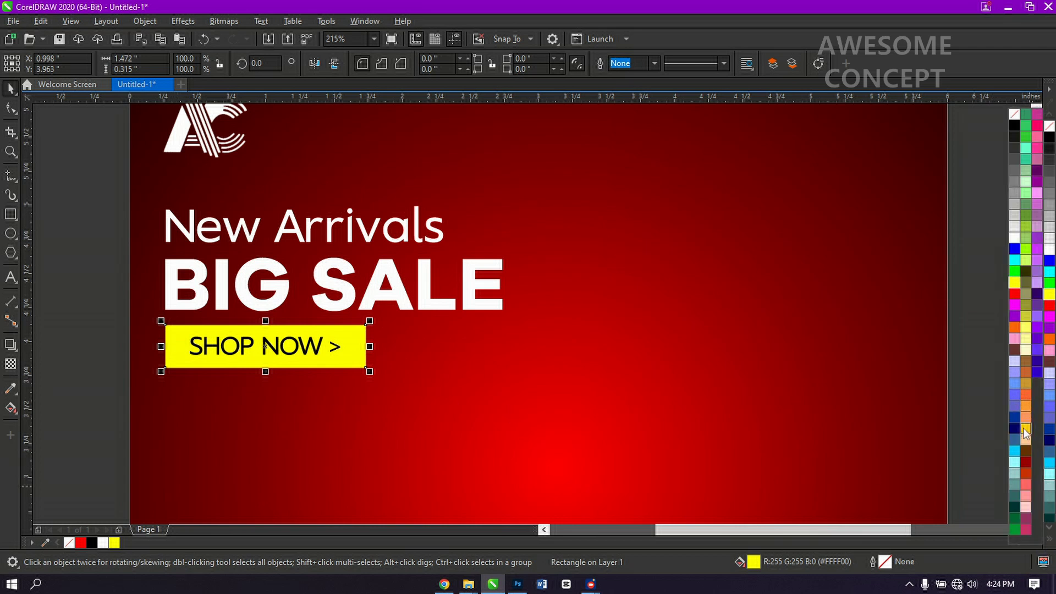
left_click(1025, 431)
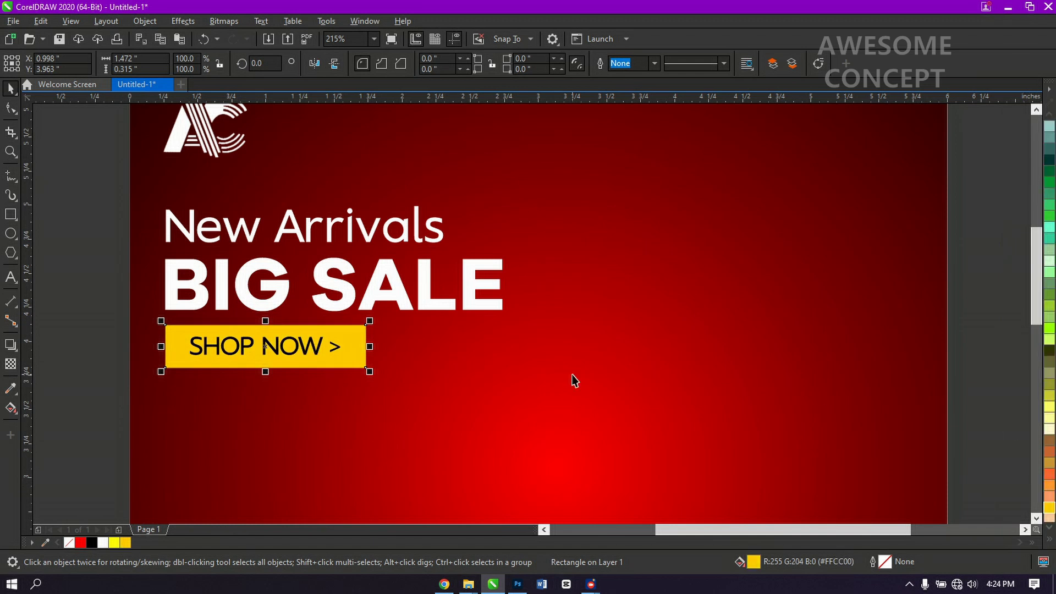
left_click(119, 362)
- Round all corners of the button rectangle freehand to a radius of about 0.09 inches
left_click(174, 342)
left_click(9, 110)
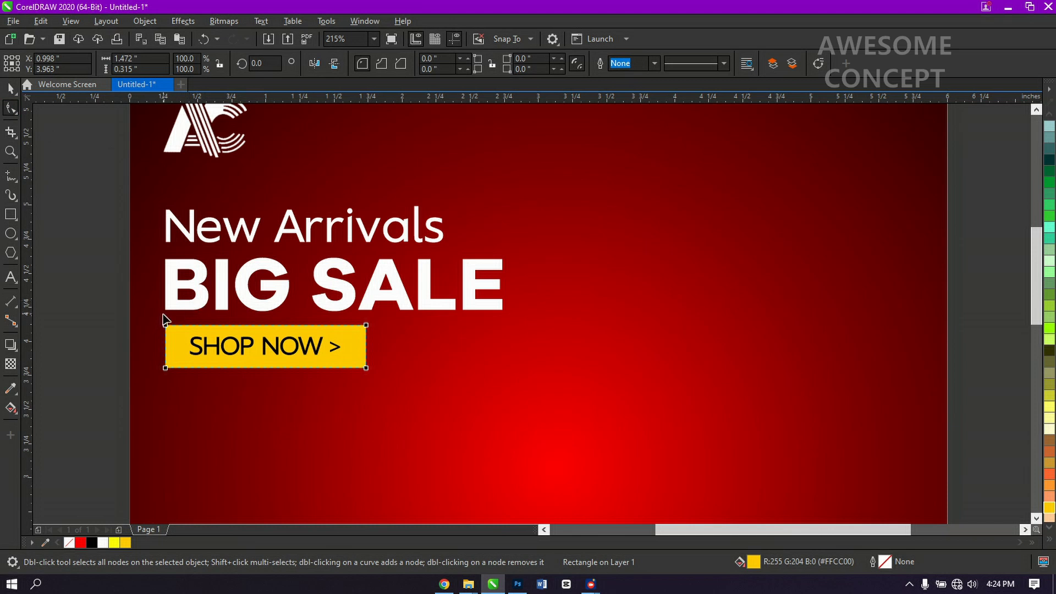
left_click_drag(166, 326, 179, 337)
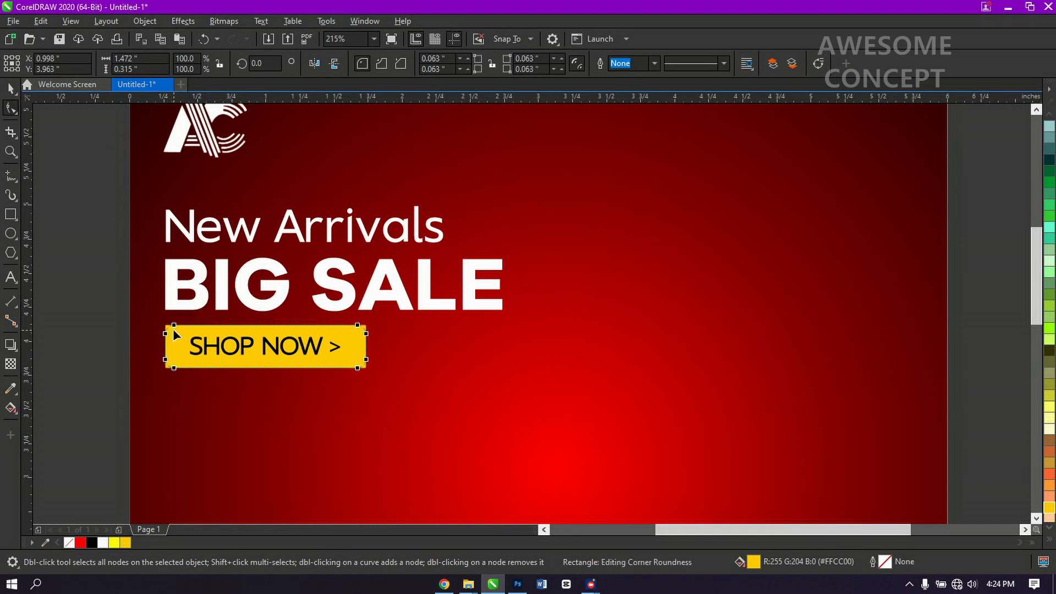
key("space")
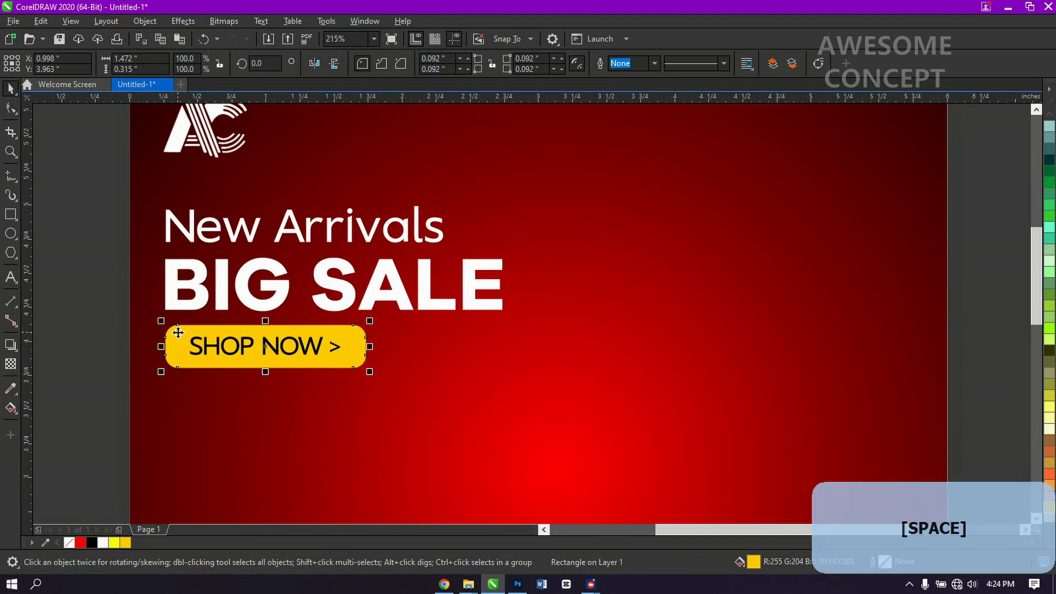
left_click(61, 367)
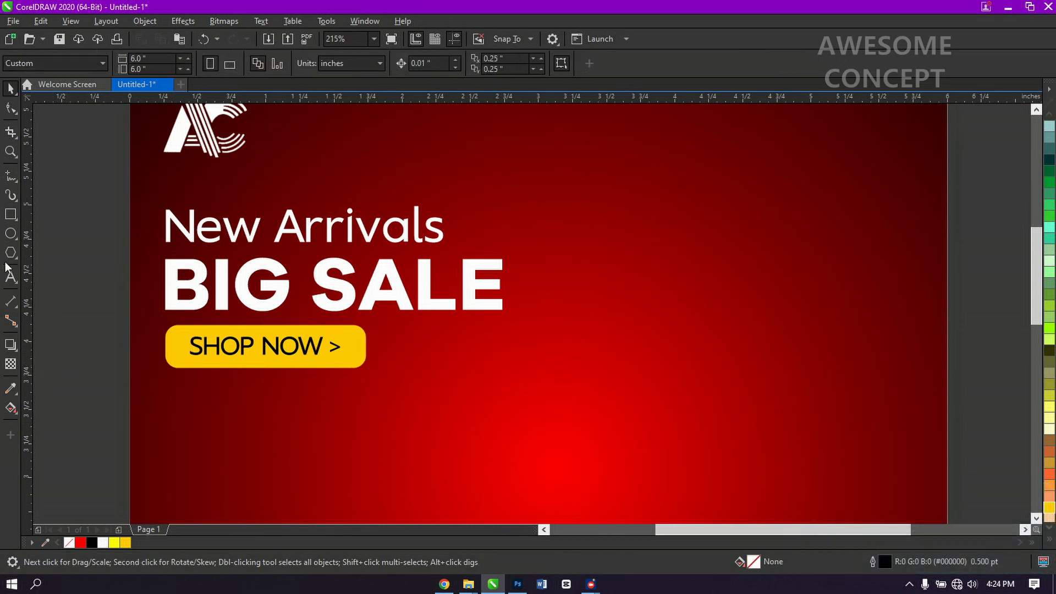
left_click(11, 277)
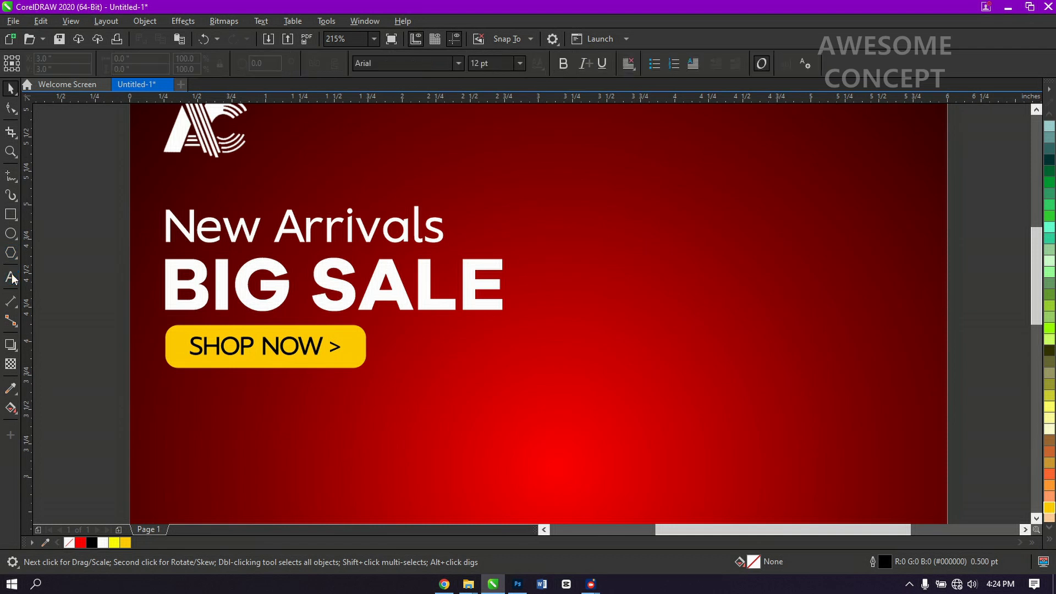
left_click(177, 393)
key("shift")
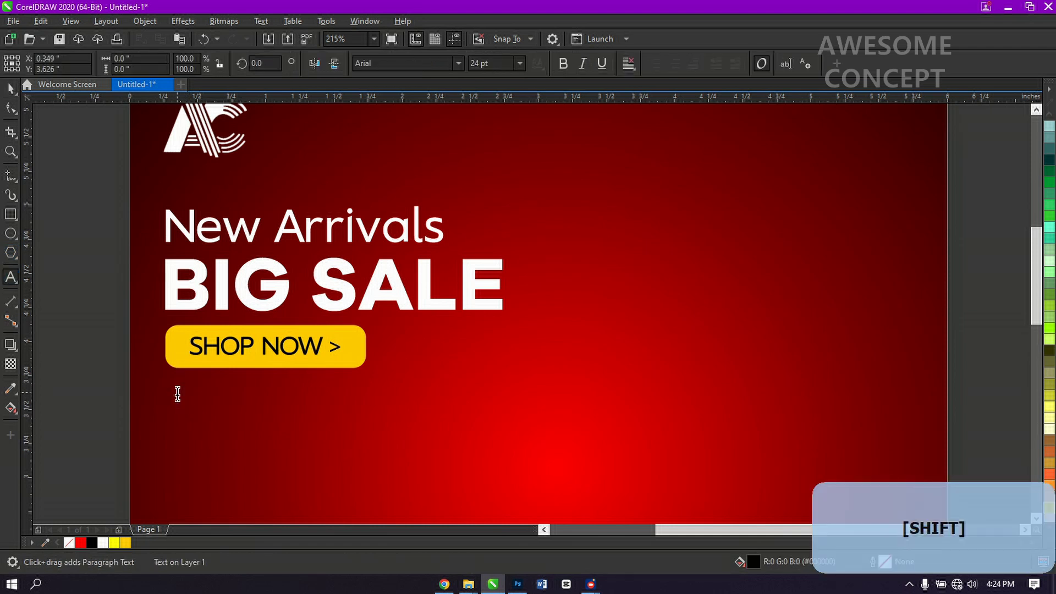
key("Caps_Lock")
type("www")
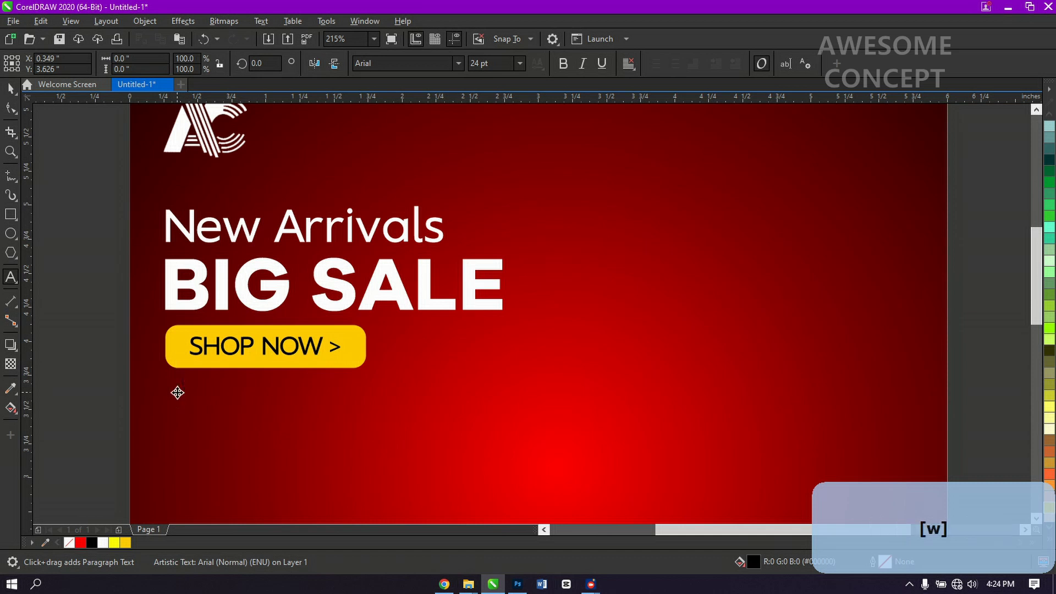
type(".aw")
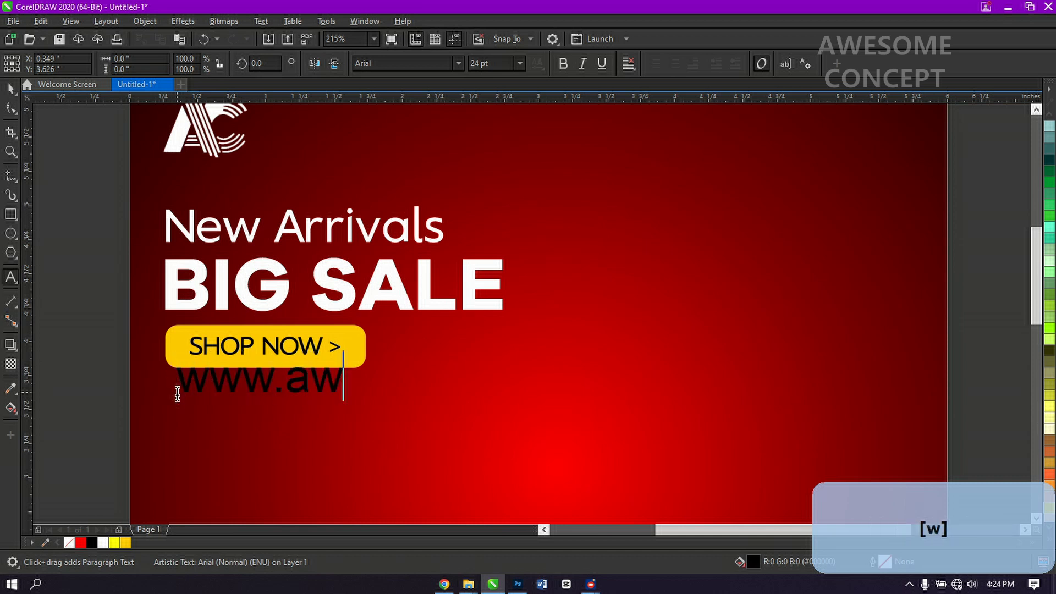
type("esome.com")
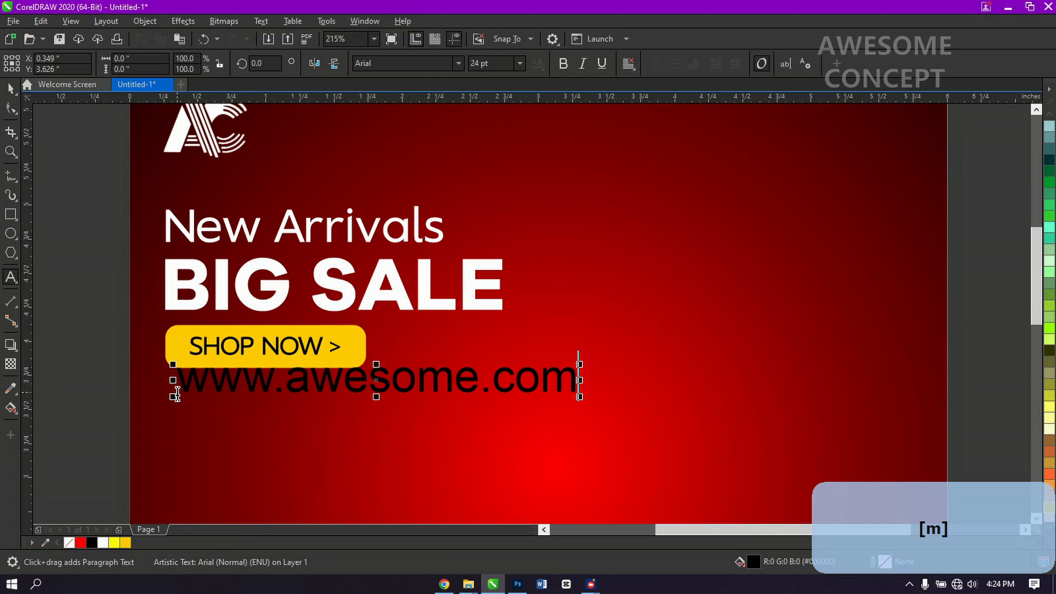
key("ctrl+space")
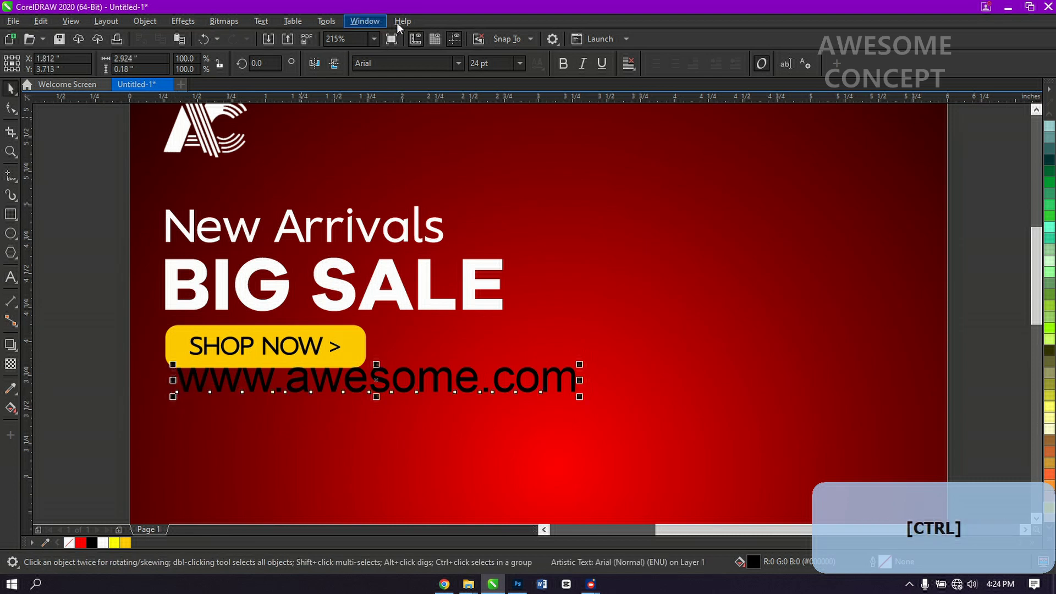
- Set the web address in Nanotech LLC, shrink it to about 12.1 pt and move it just below the button
left_click(459, 63)
left_click(415, 102)
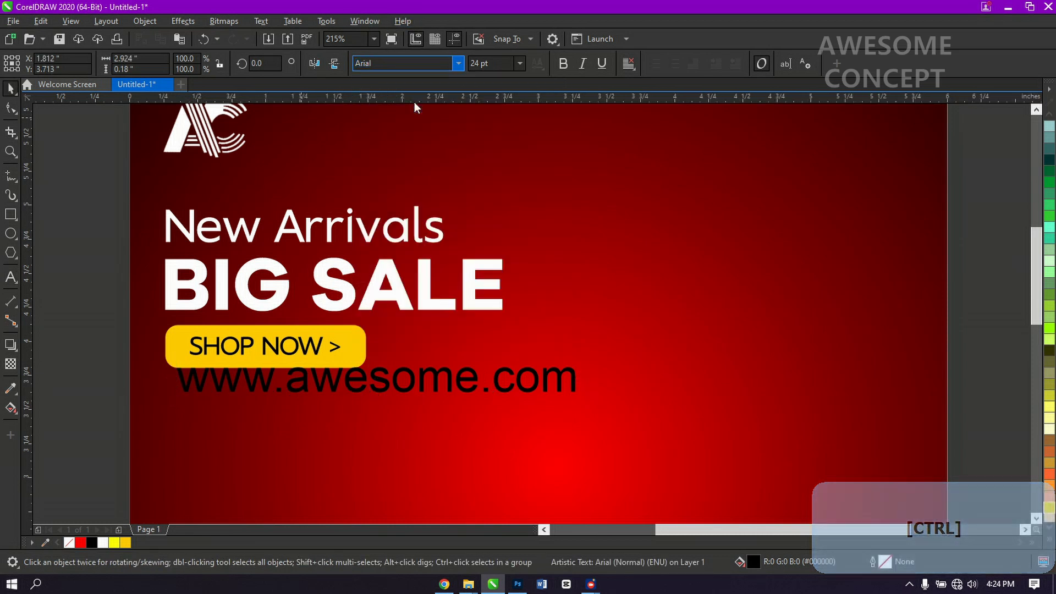
left_click_drag(606, 400, 477, 385)
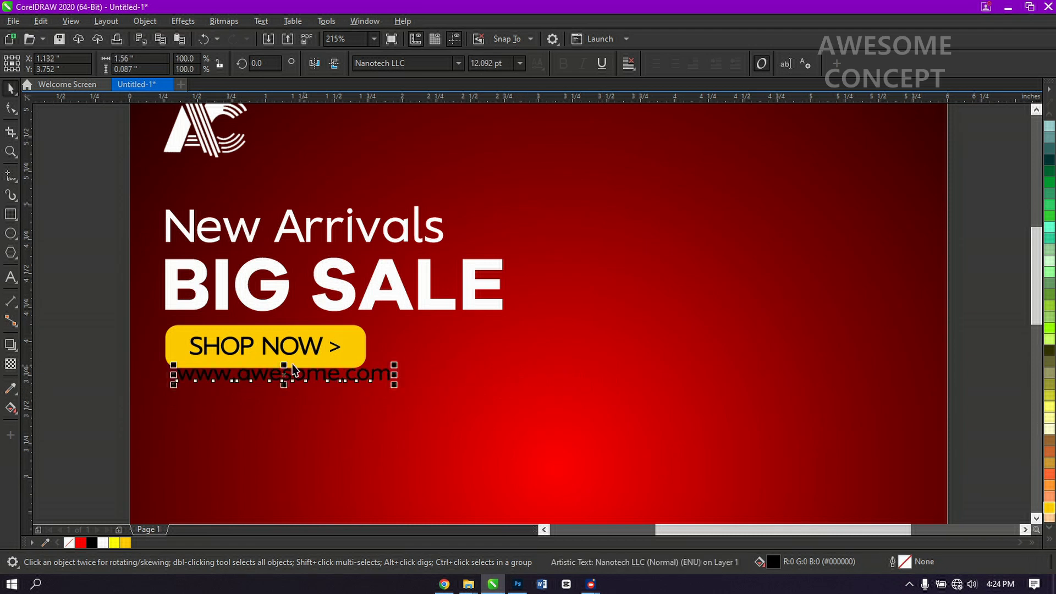
left_click_drag(284, 374, 276, 388)
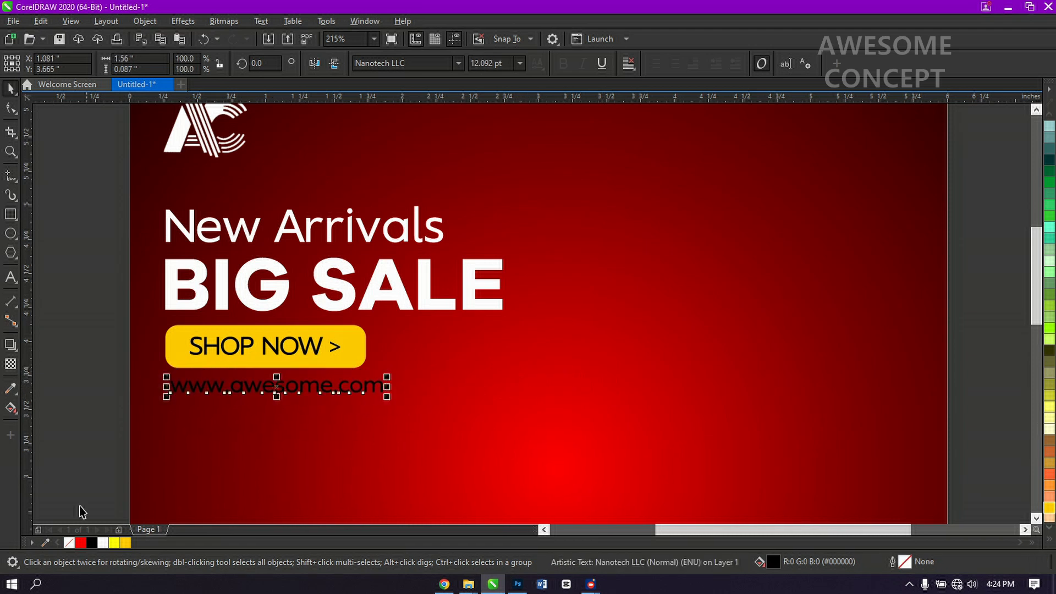
- Fill the web address with white, reduce it to about 10.3 pt and widen its letter spacing to about 1.82 inches overall
left_click(104, 546)
left_click(10, 109)
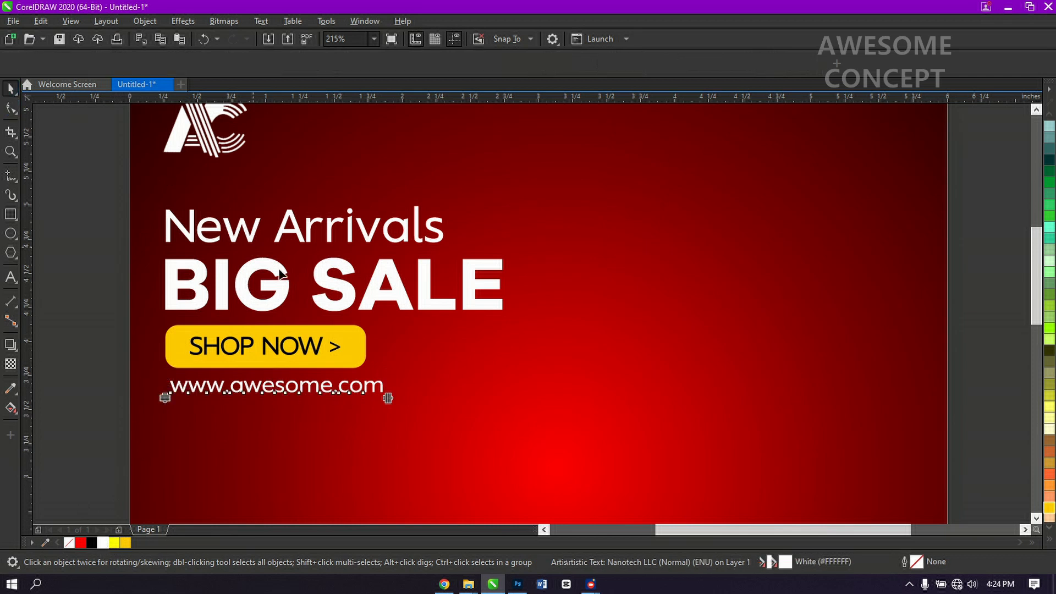
left_click_drag(387, 397, 426, 408)
key("ctrl+space")
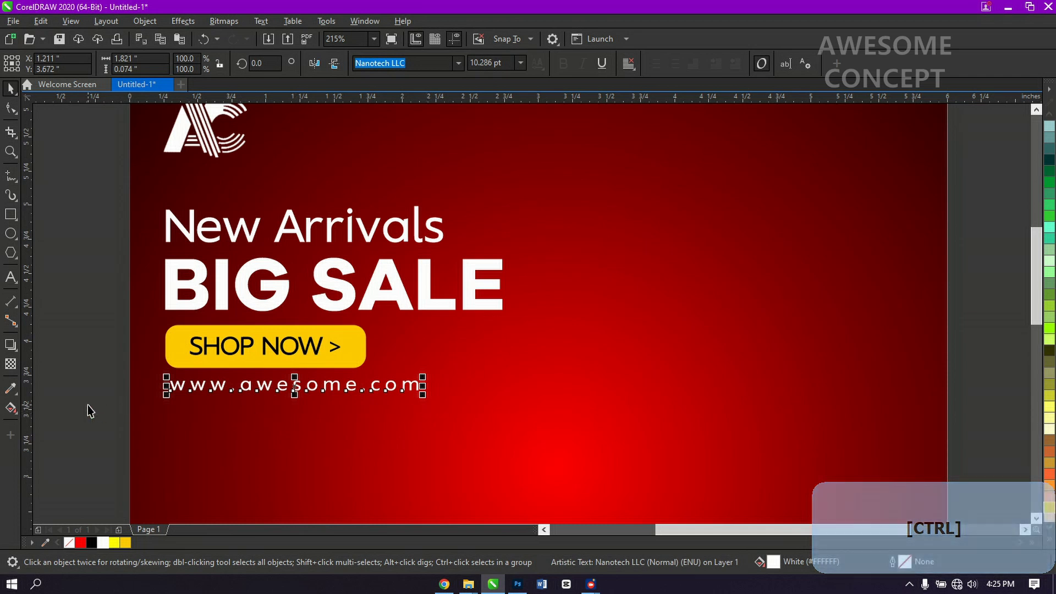
- Left-align the web address with the button, and nudge it down slightly by about 0.02 inches
left_click(171, 359, "shift")
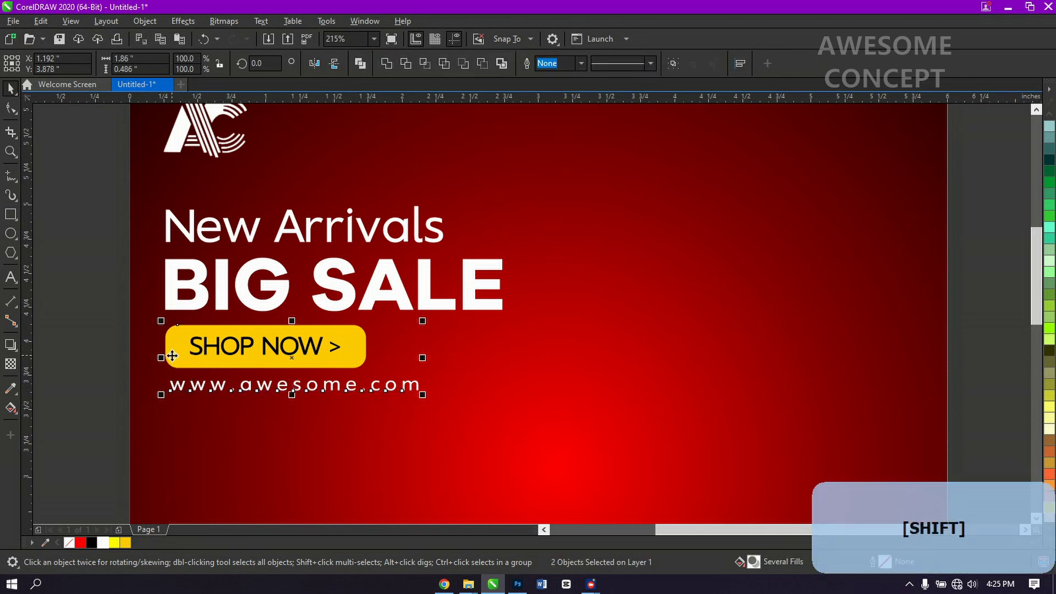
key("l")
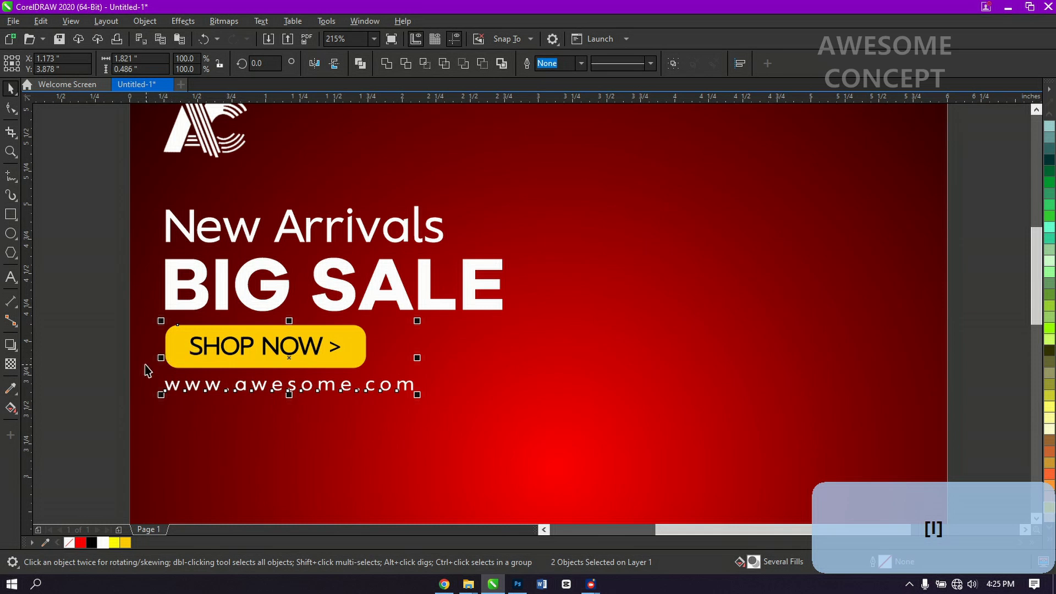
left_click_drag(112, 378, 482, 422)
key("Down")
key("Down")
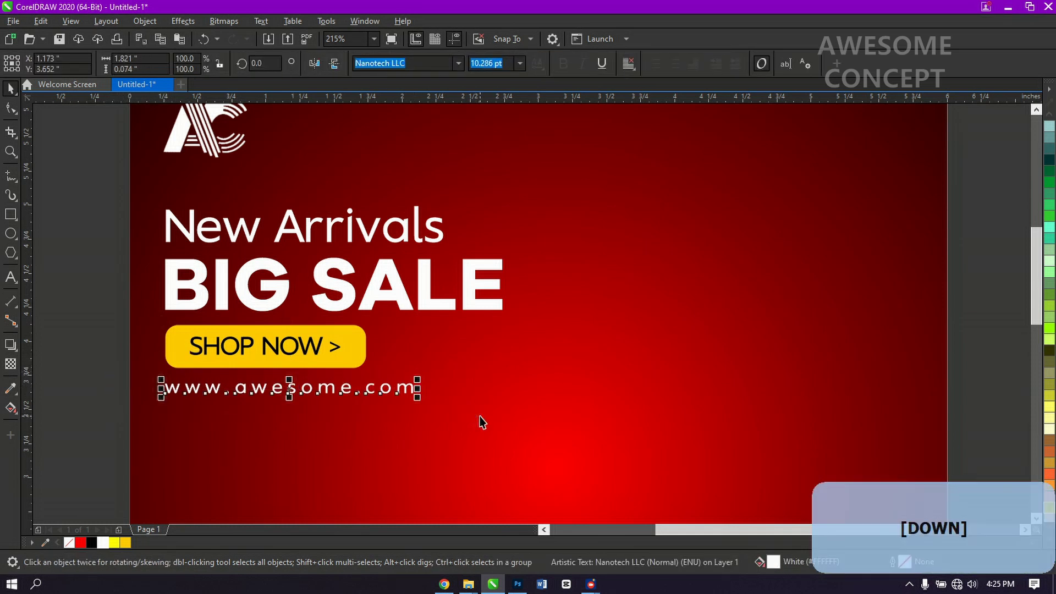
left_click(91, 440)
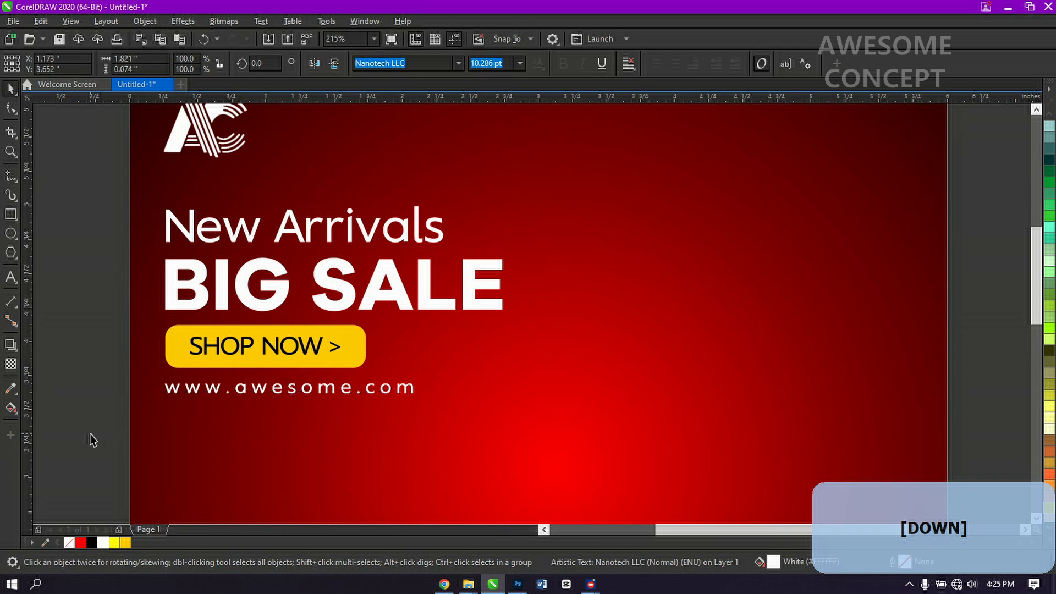
- Lower the heading, button and web address together by about 0.24 inches, leaving the logo in place
key("F4")
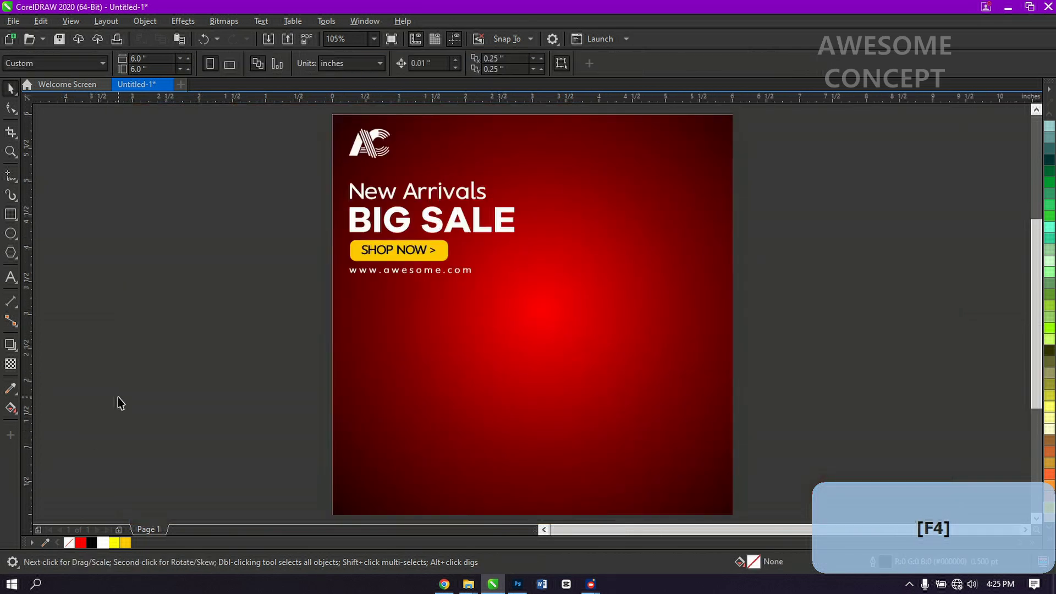
left_click_drag(230, 180, 580, 330)
key("Down")
key("Down")
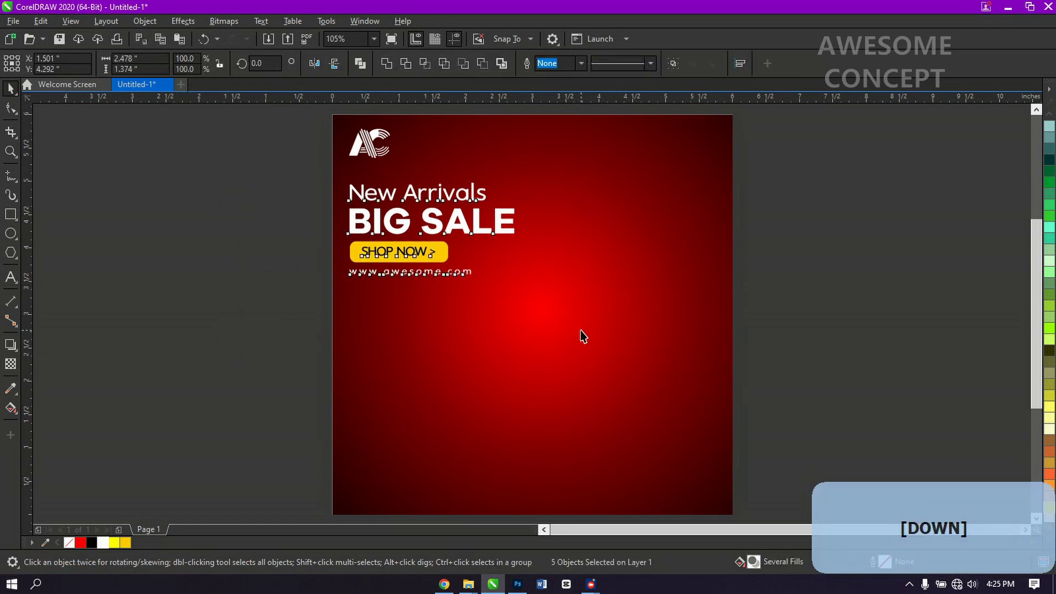
key("Down")
key("Down")
key("Down")
key("Down")
key("Down")
key("Down")
key("Down")
key("Down")
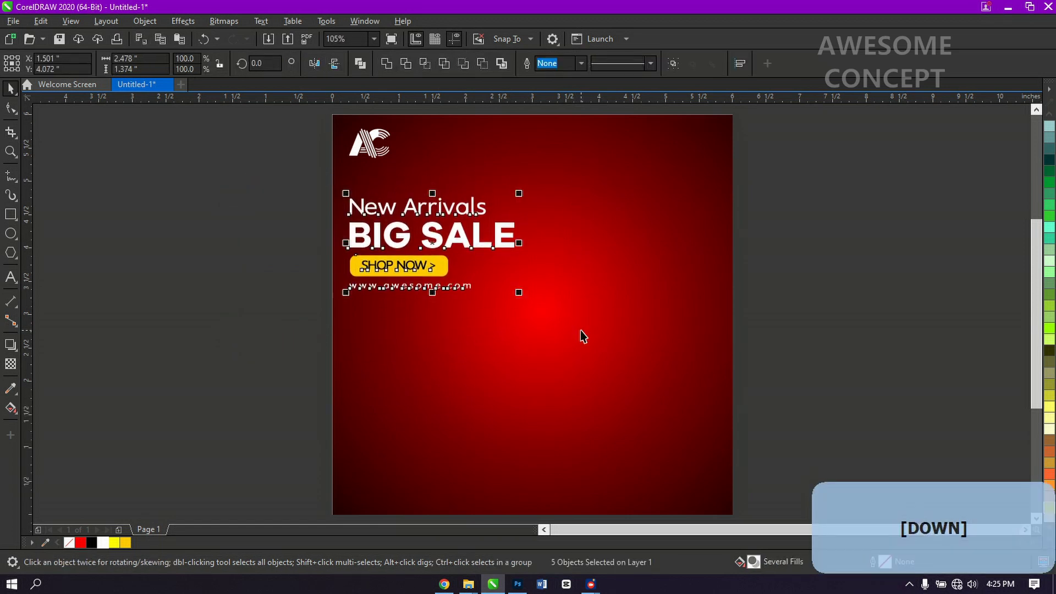
left_click(204, 349)
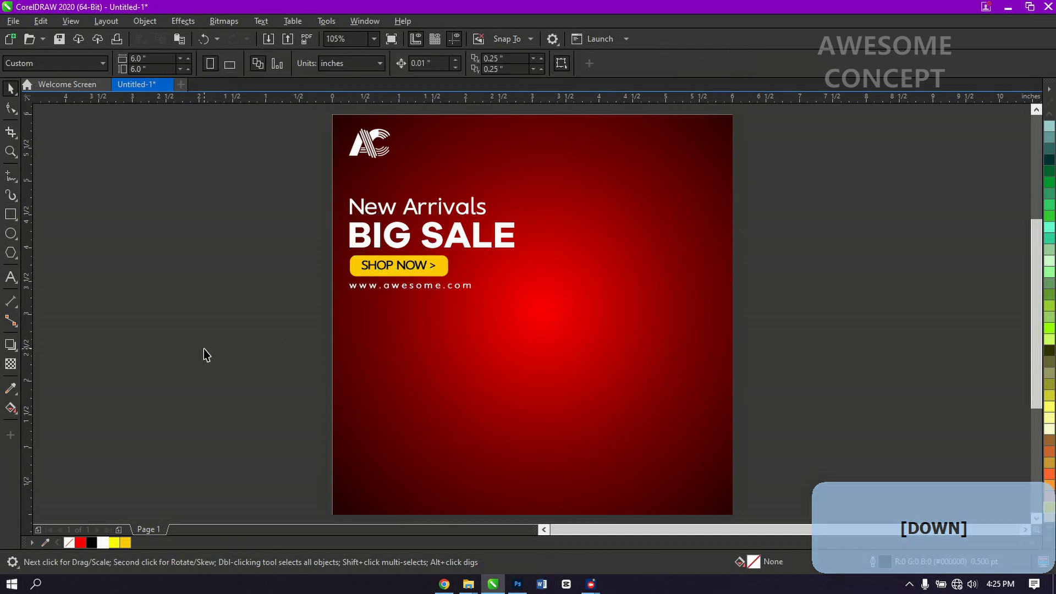
right_click(212, 309)
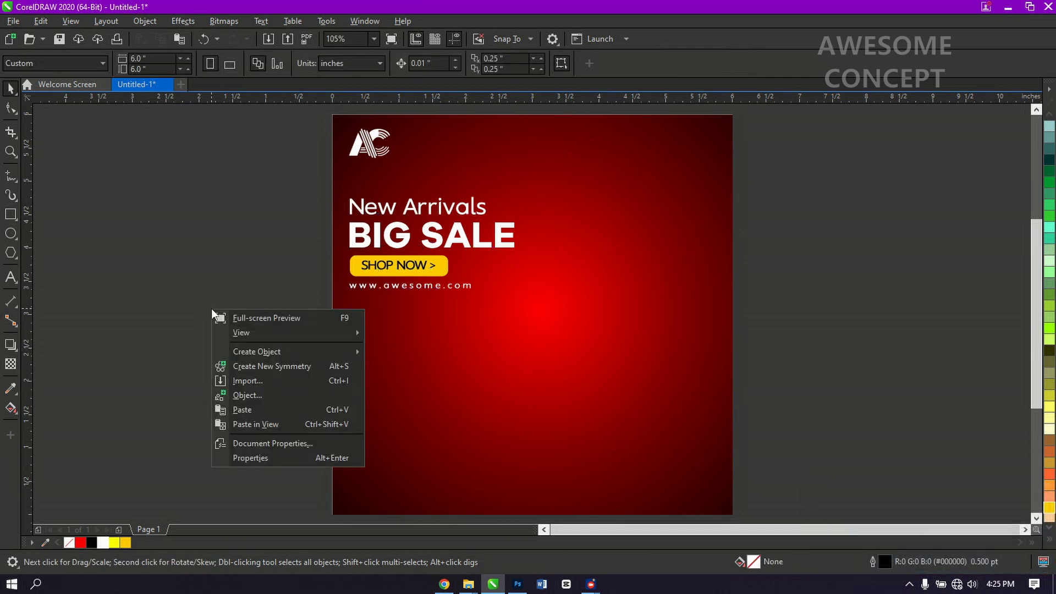
left_click(242, 379)
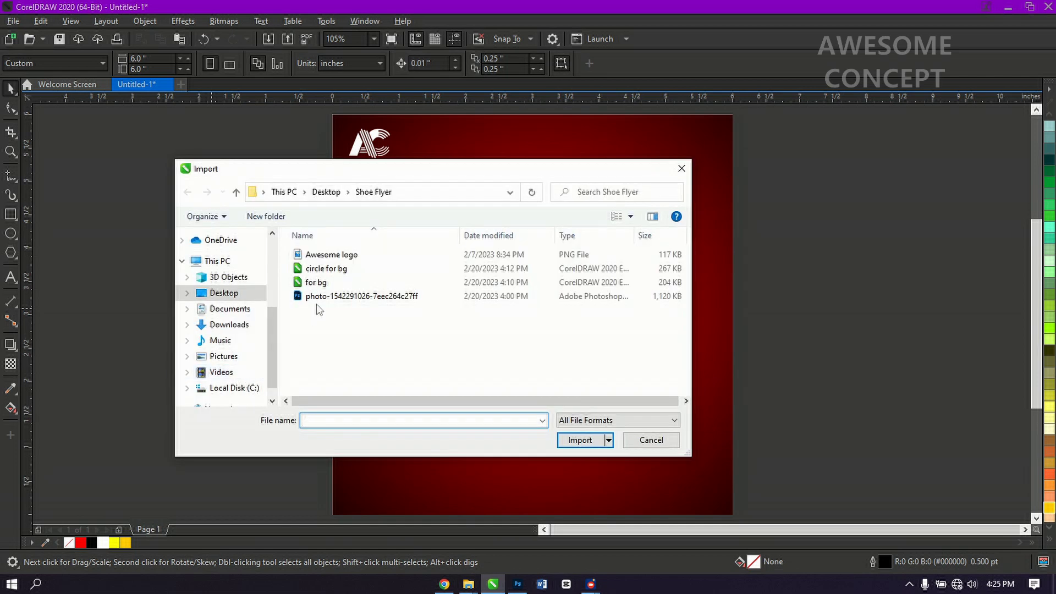
left_click(341, 296)
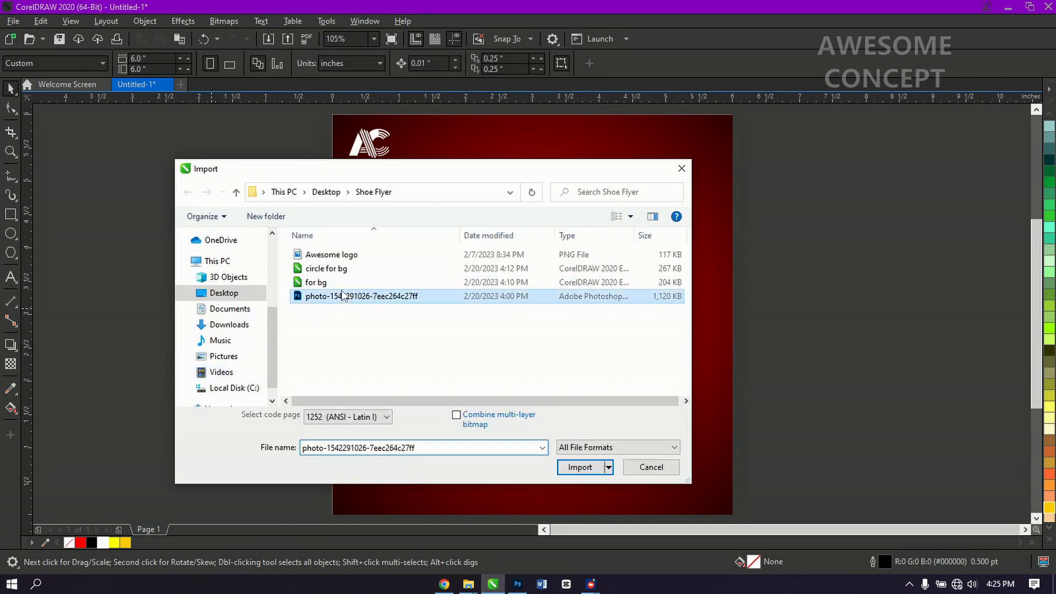
left_click(580, 468)
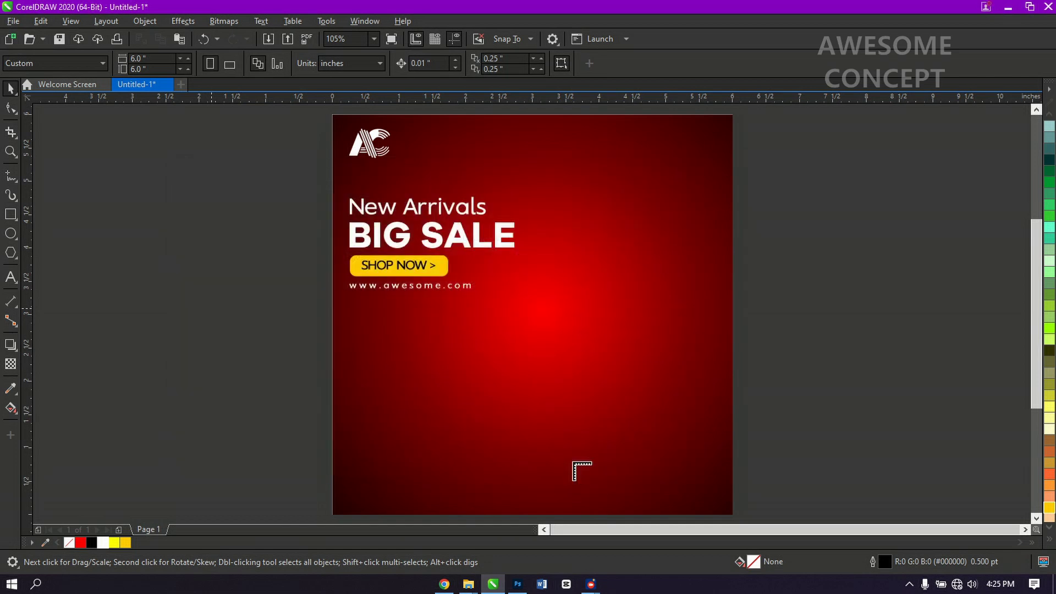
left_click(507, 288)
- Scale the shoe image down to about 4.26 by 3.91 inches and position it near the flyer's centre, overlapping the area beside the heading
left_click_drag(836, 465, 653, 313)
left_click_drag(889, 132, 664, 338)
left_click_drag(529, 504, 611, 319)
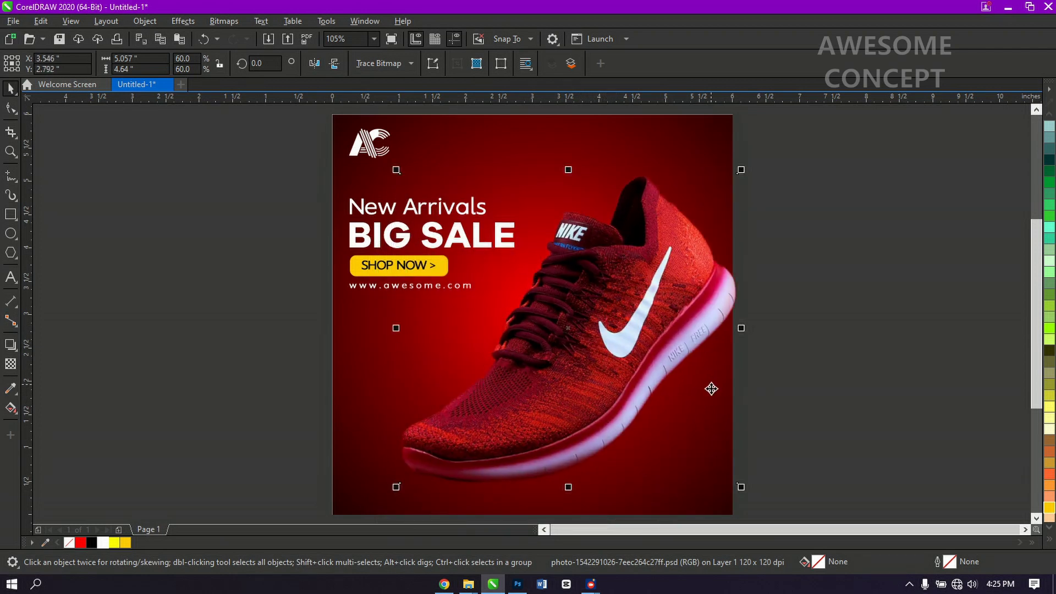
left_click_drag(741, 488, 688, 473)
left_click_drag(599, 361, 594, 358)
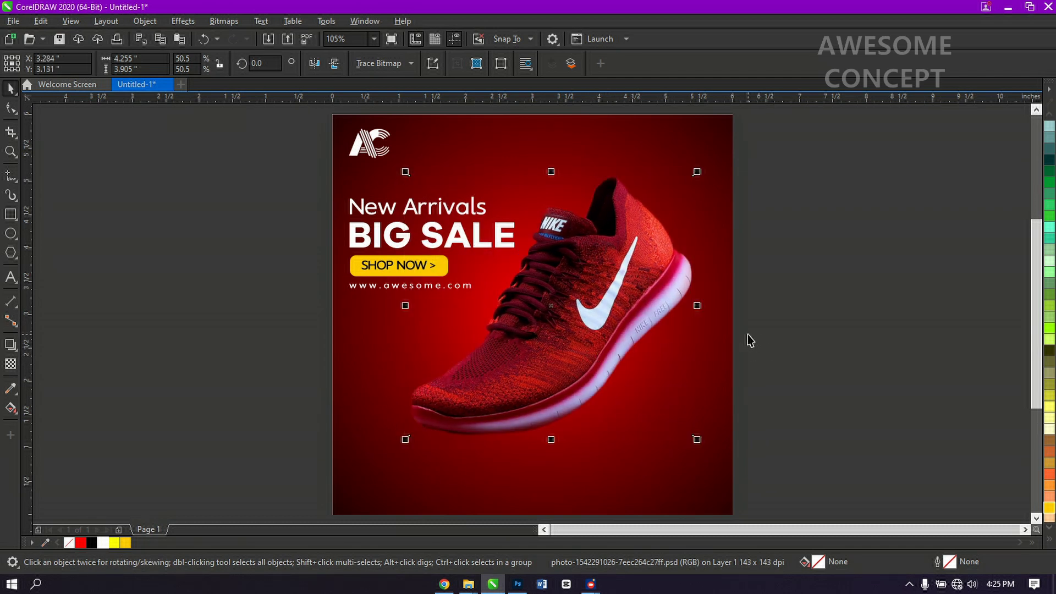
key("Right")
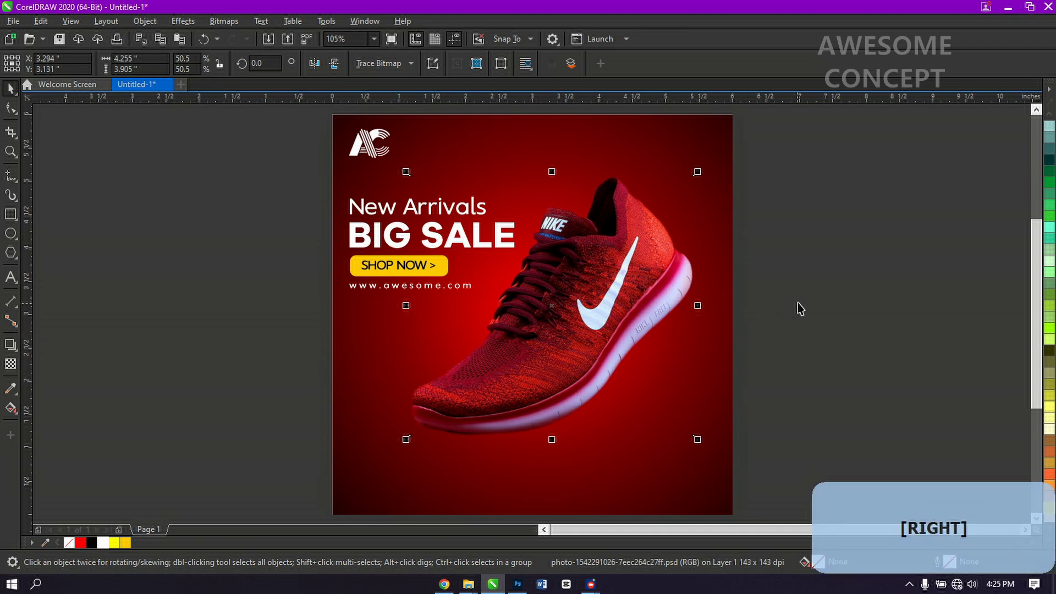
left_click(829, 293)
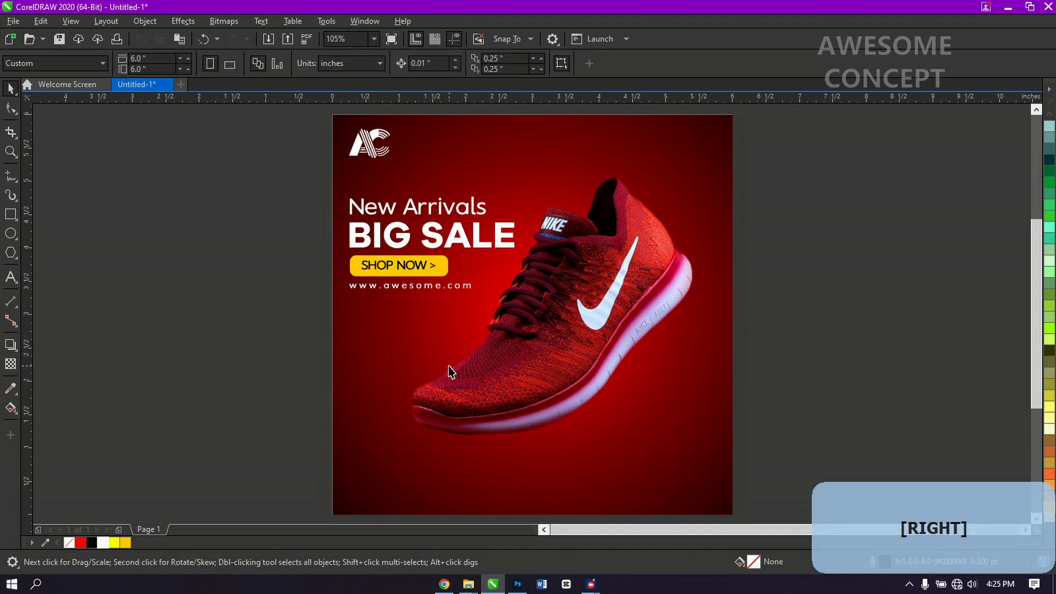
- Brighten the shoe image with a Tone Curve adjustment, raising the red channel's midpoint to about X 104, Y 126
left_click(468, 371)
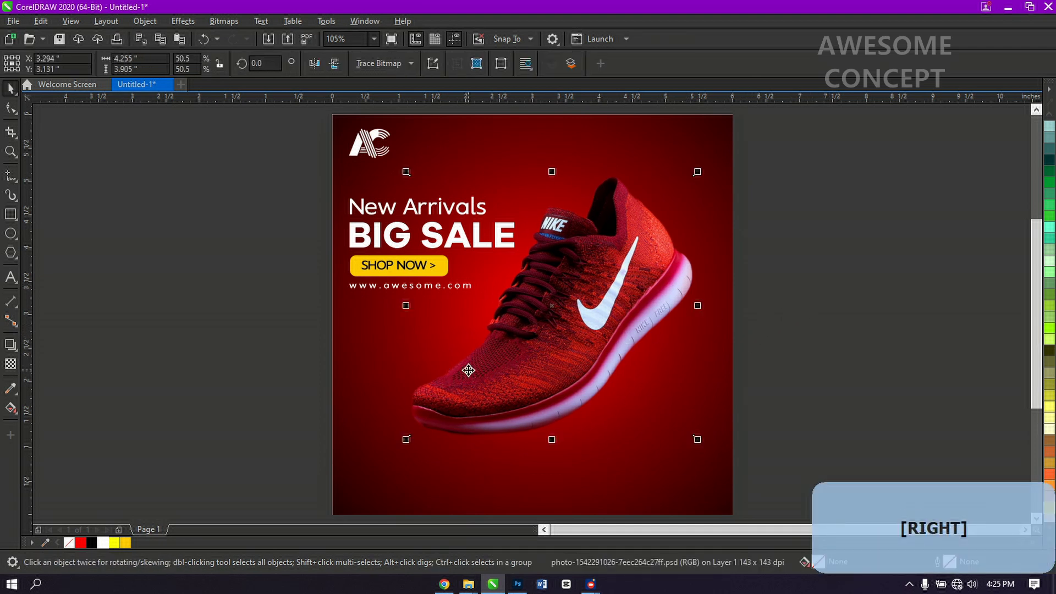
left_click(225, 24)
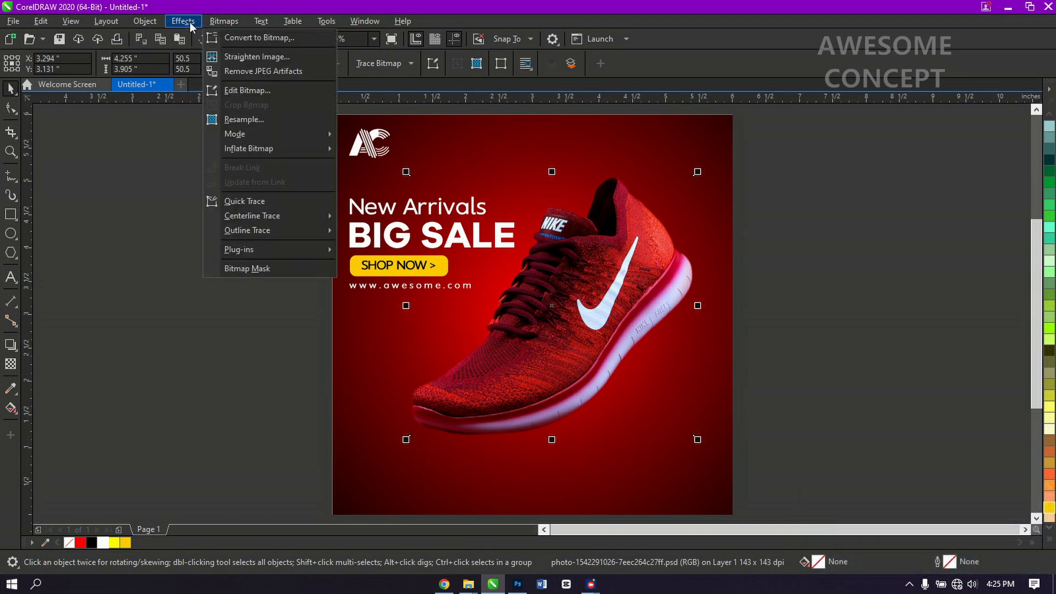
mouse_move(182, 19)
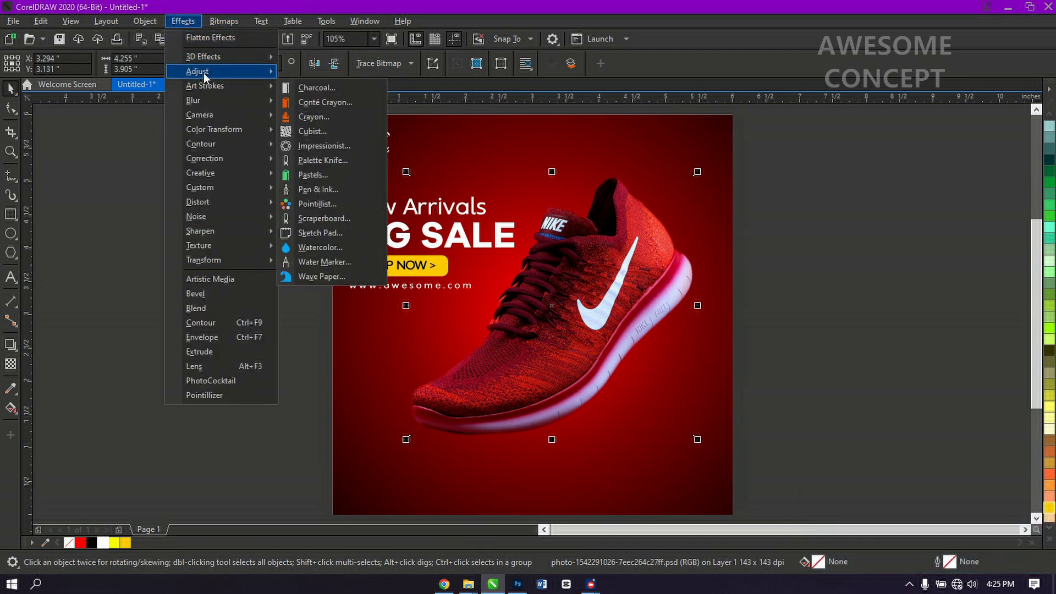
mouse_move(203, 73)
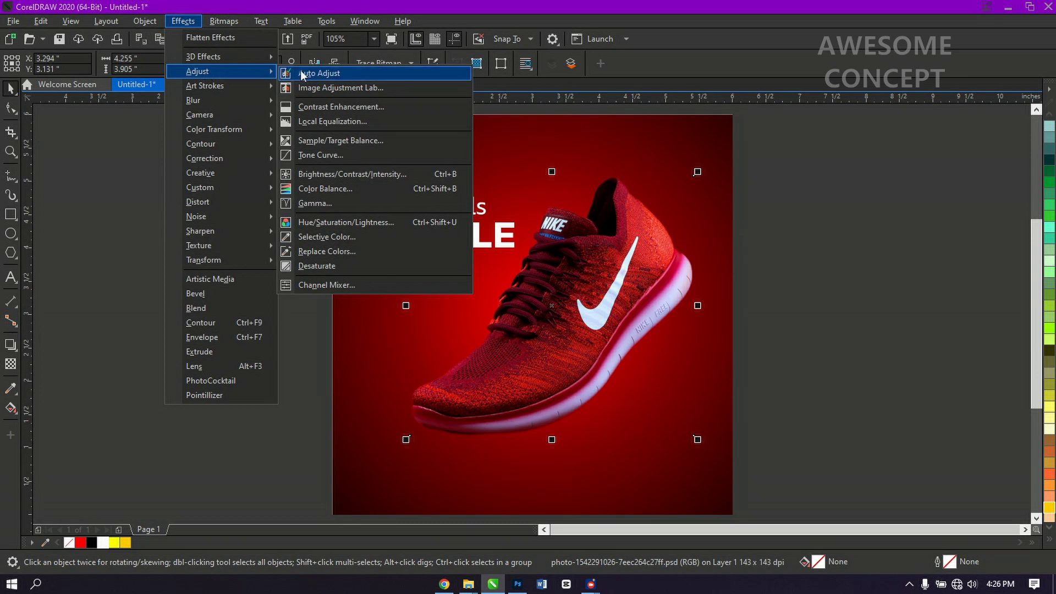
left_click(320, 155)
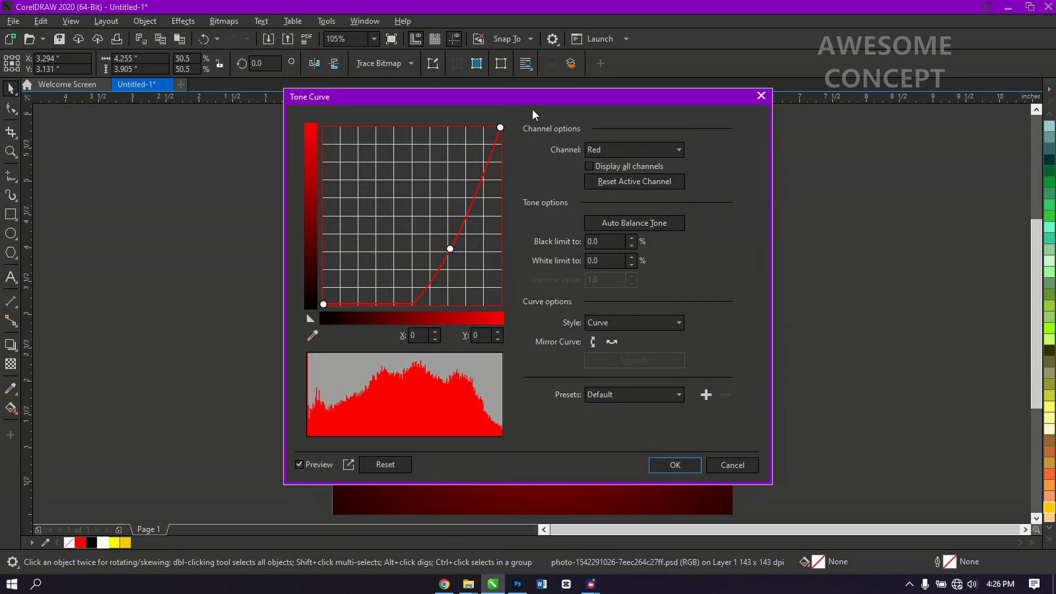
left_click_drag(539, 97, 232, 113)
left_click_drag(146, 268, 93, 239)
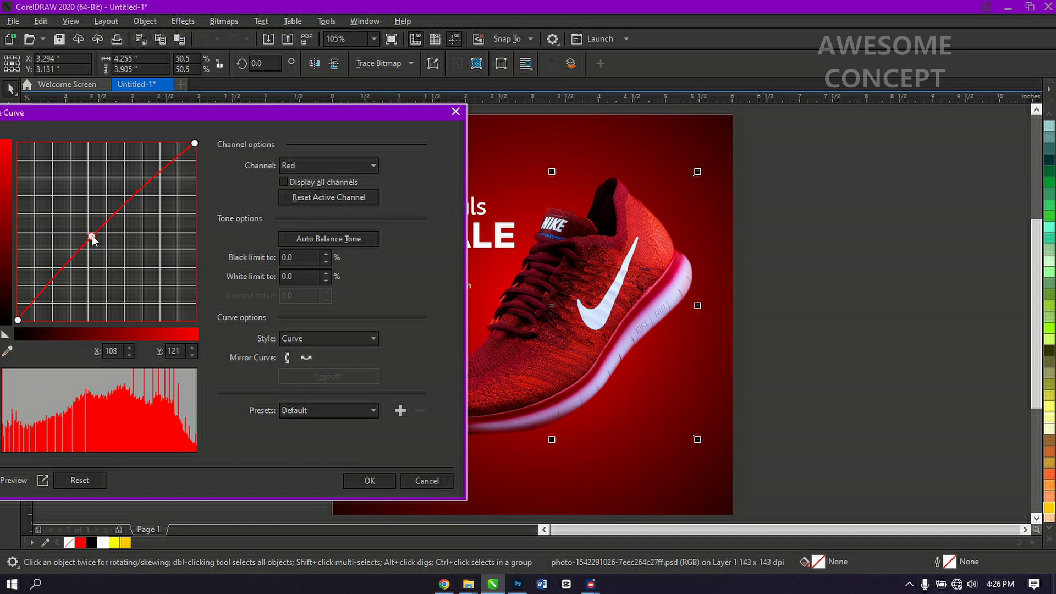
left_click_drag(92, 237, 89, 233)
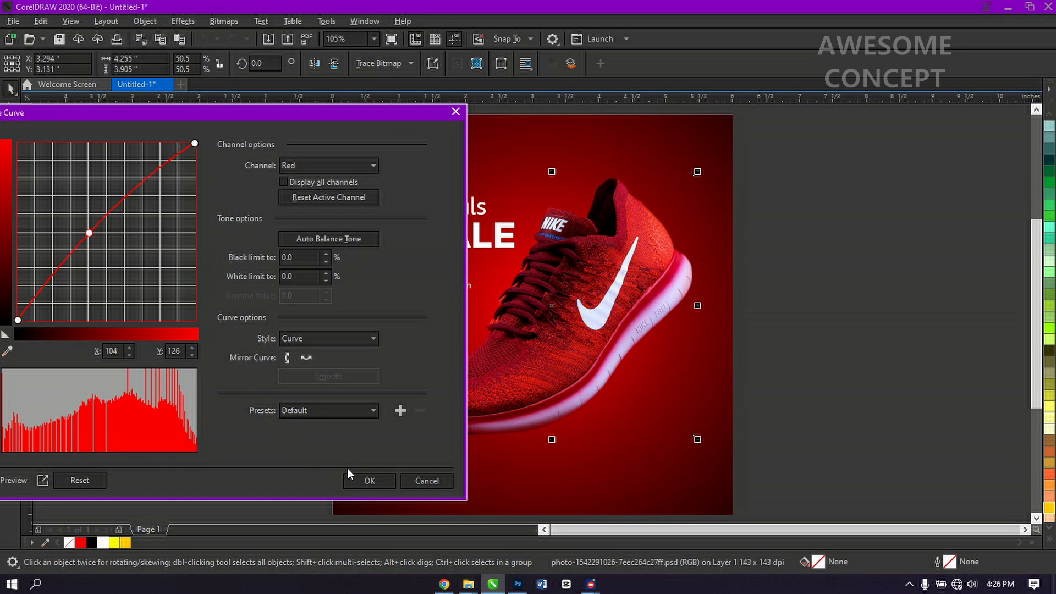
left_click(364, 481)
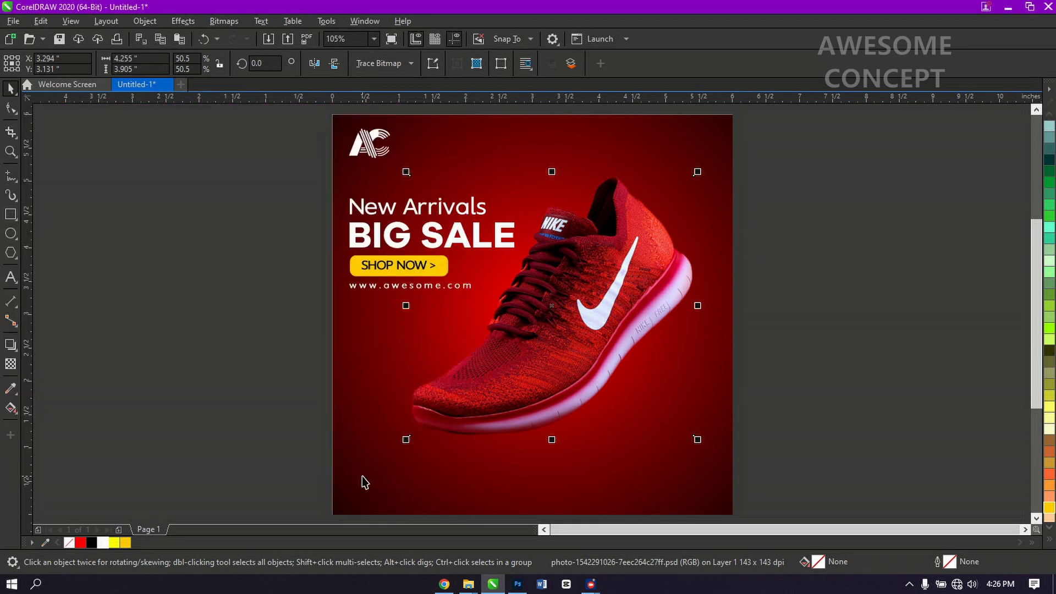
left_click(839, 399)
- Draw a flat ellipse under the front of the shoe's sole, enlarged to about 3.14 by 1.04 inches
left_click(547, 389)
left_click(9, 234)
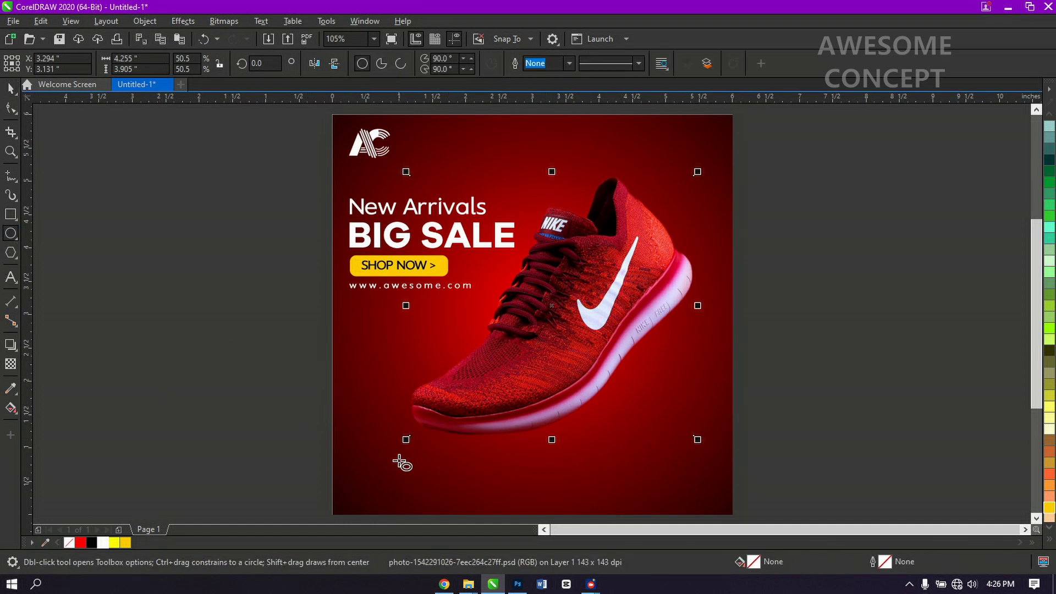
left_click_drag(400, 462, 598, 398)
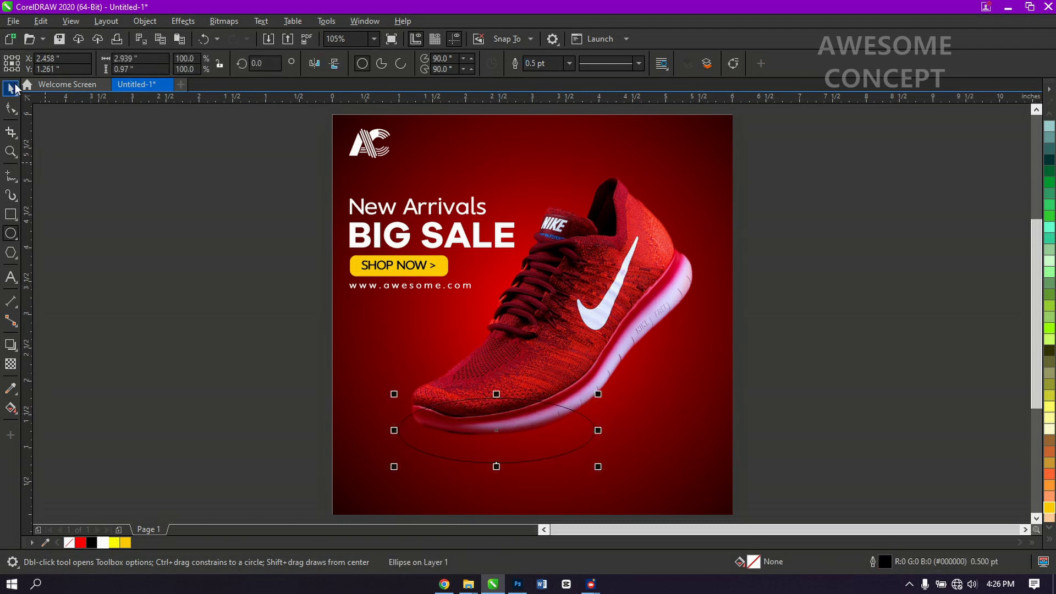
left_click(16, 87)
left_click_drag(497, 431, 477, 417)
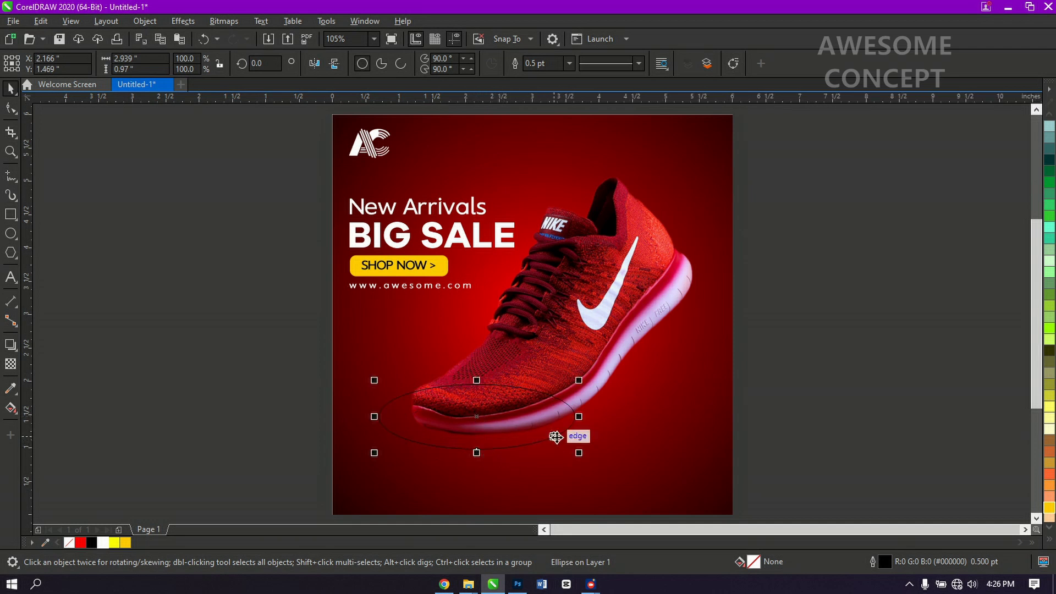
left_click_drag(582, 454, 590, 458)
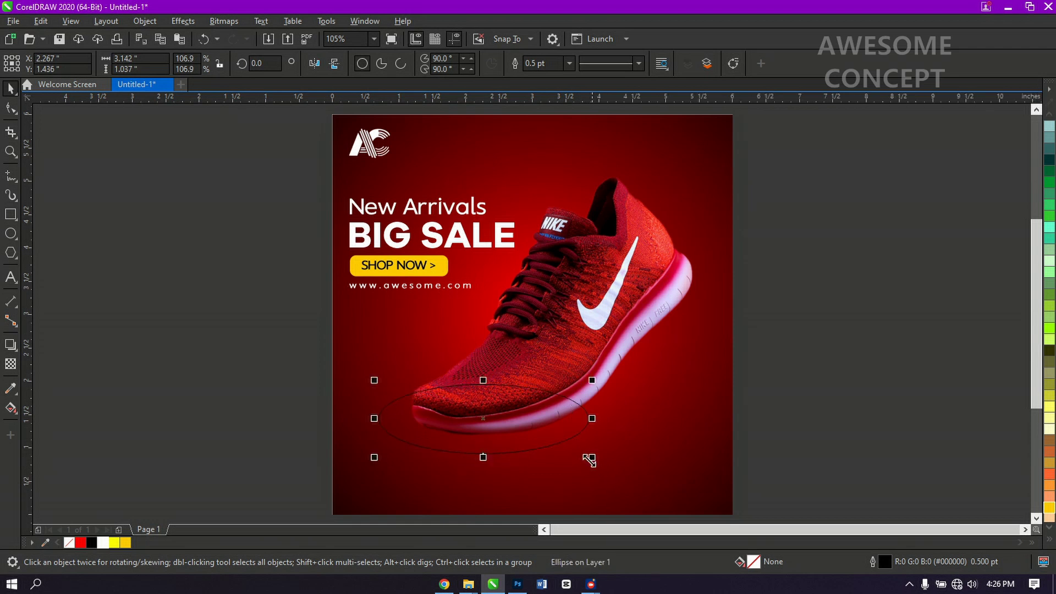
- Bring the shoe in front of the ellipse, and fill the ellipse with black and no outline
left_click(558, 369)
key("ctrl+Page_Up")
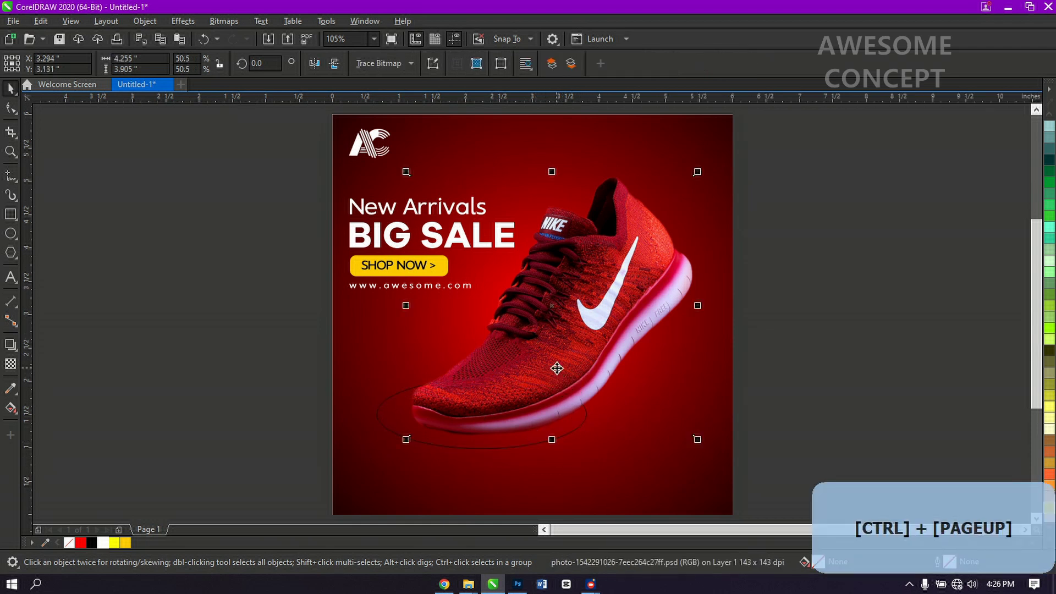
left_click(386, 417)
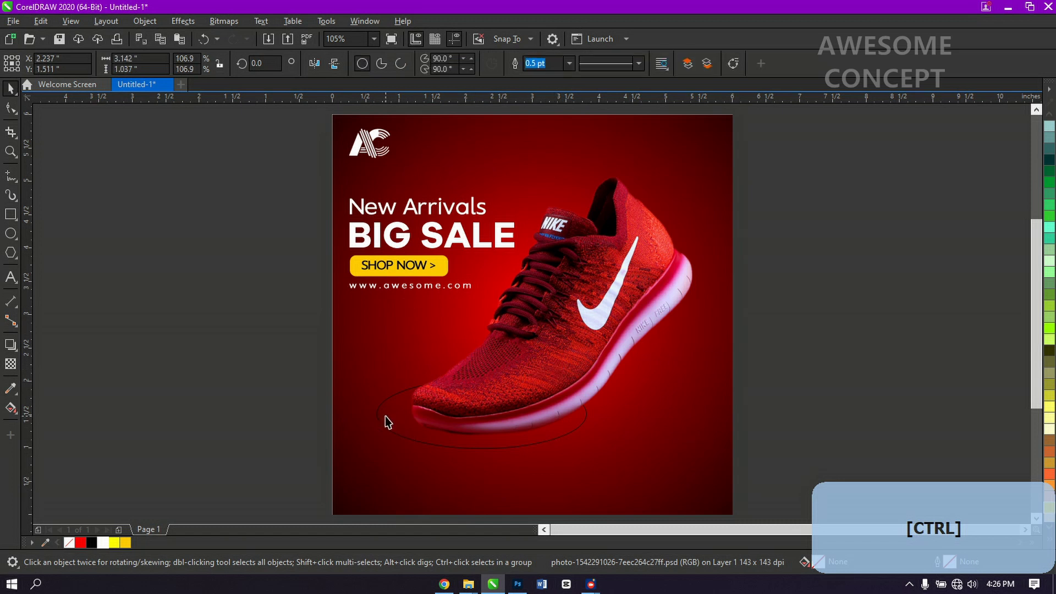
left_click(91, 544)
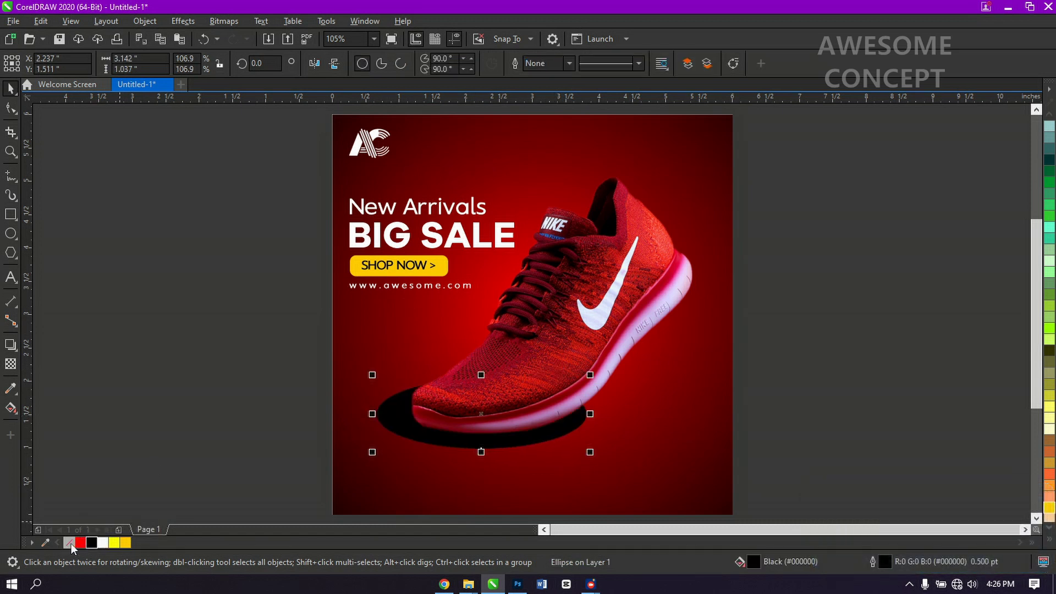
right_click(71, 544)
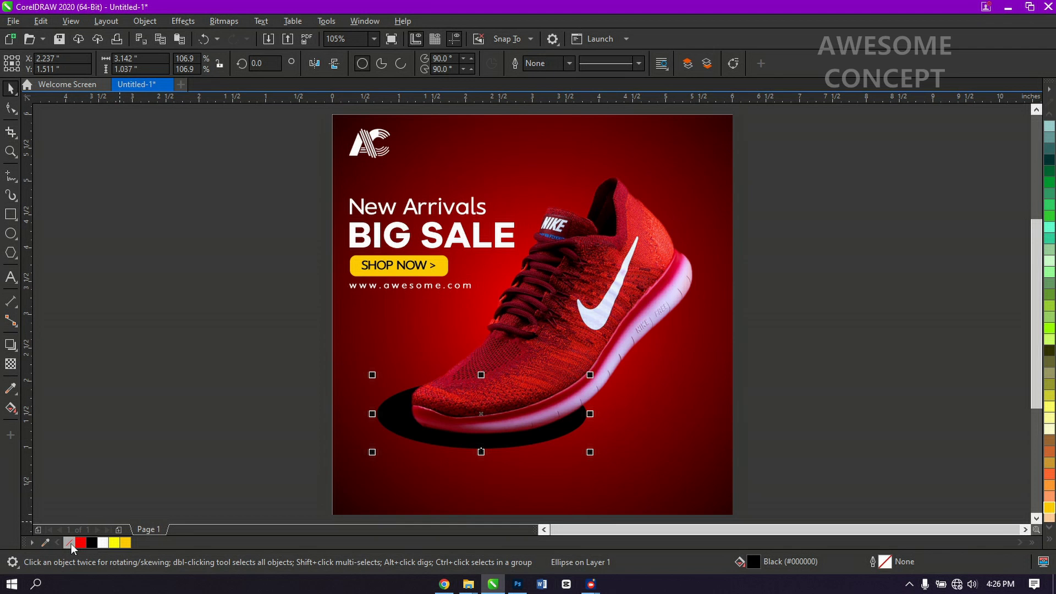
- Apply a Gaussian Blur with a radius of about 106.4 pixels to the black ellipse to form a soft shadow
left_click(223, 21)
mouse_move(195, 22)
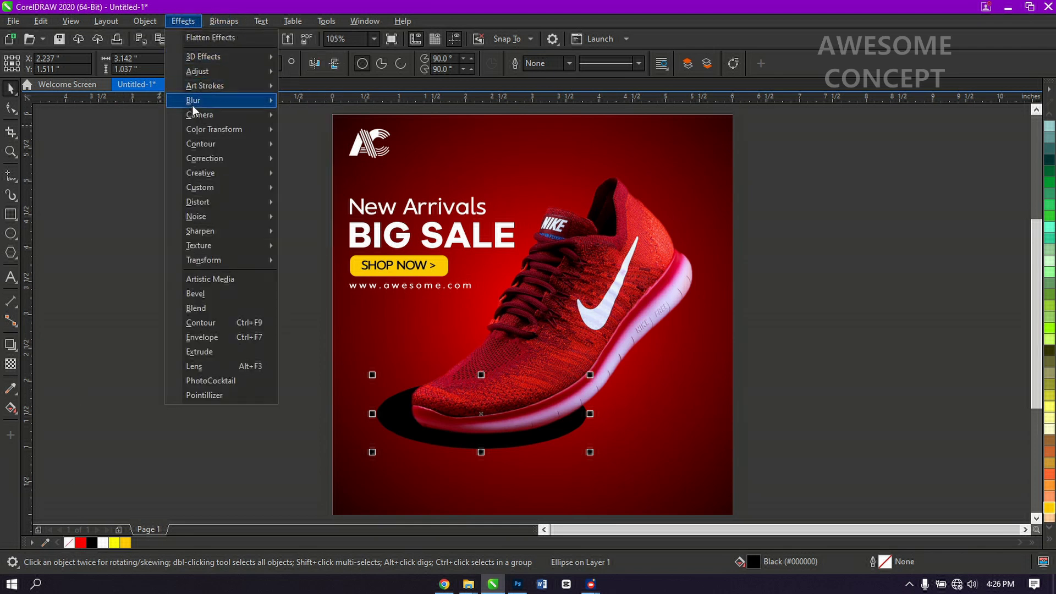
mouse_move(198, 100)
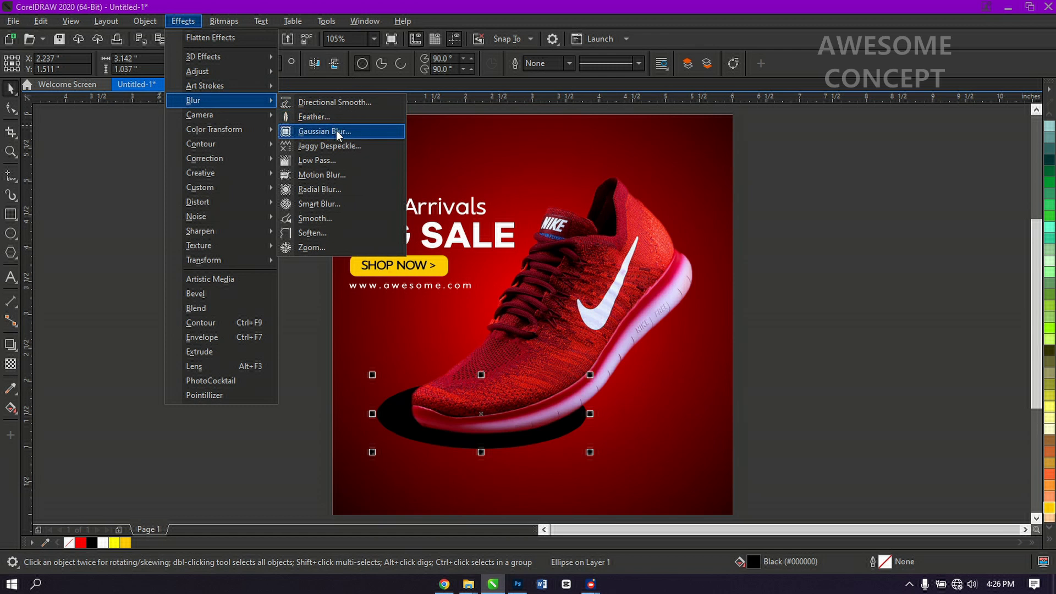
left_click(335, 130)
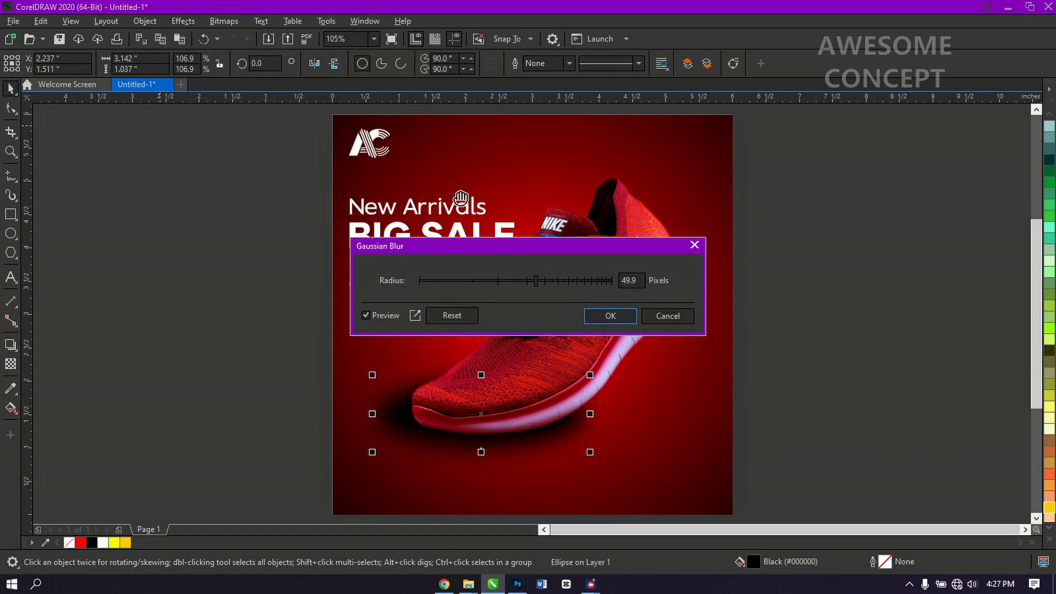
left_click(564, 280)
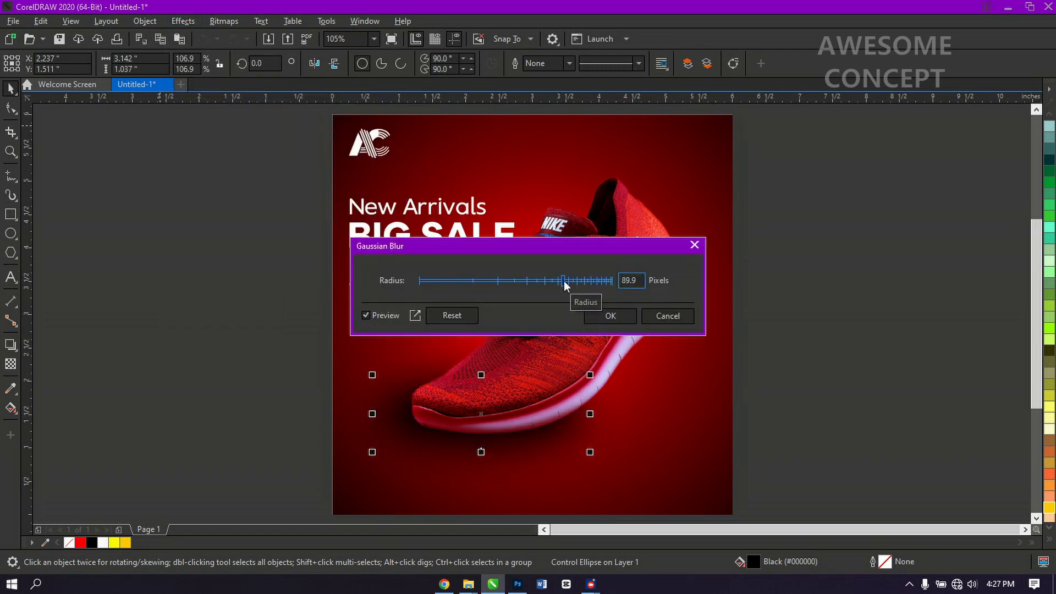
left_click_drag(564, 281, 574, 280)
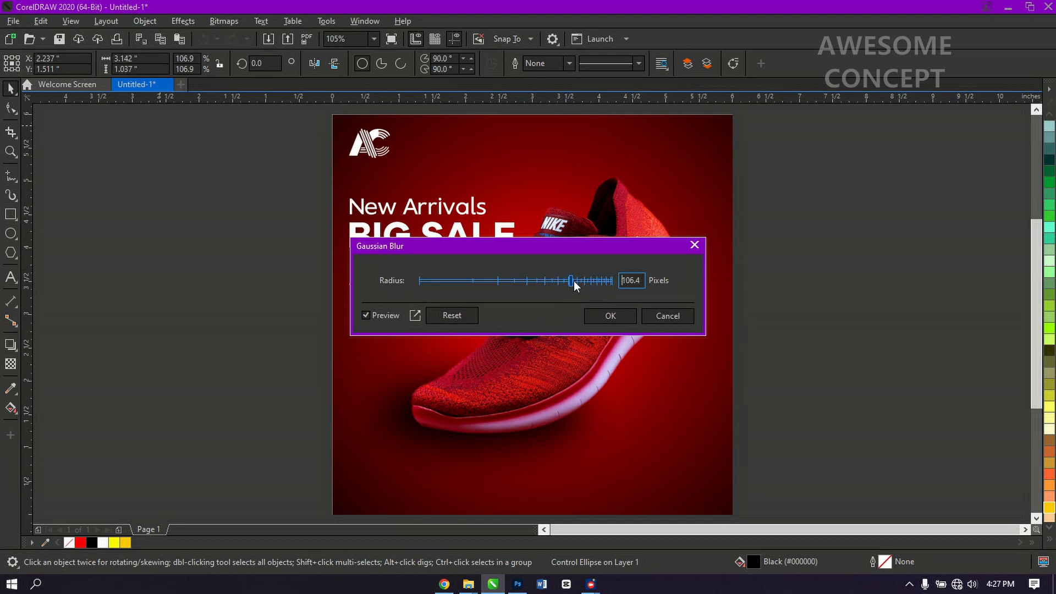
left_click(602, 316)
- Nudge the shadow about 0.13 inches down and 0.01 inches right, then reduce its height to about 0.9 inches from above
key("Down")
key("Down")
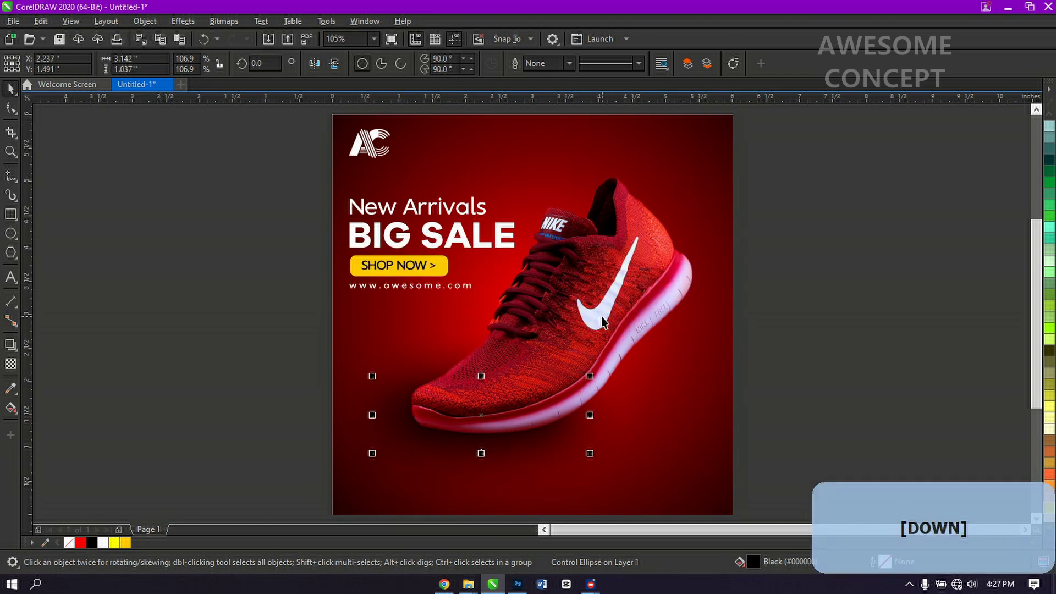
key("Right")
key("Down")
key("Down")
key("Down")
key("Down")
key("Down")
key("Down")
key("Down")
key("Down")
key("Down")
key("Down")
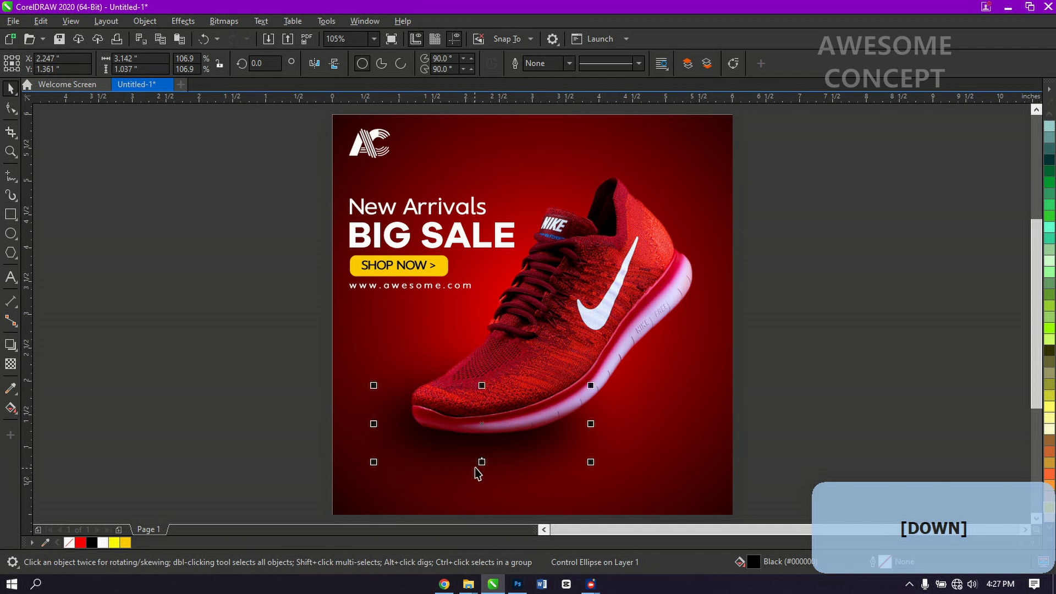
left_click_drag(484, 384, 482, 394)
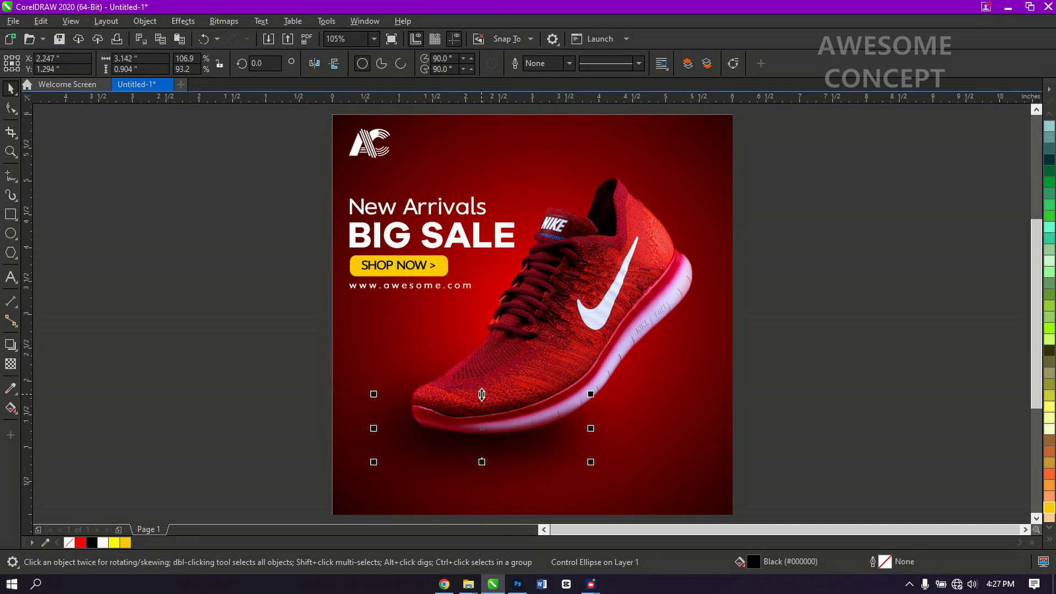
left_click(779, 400)
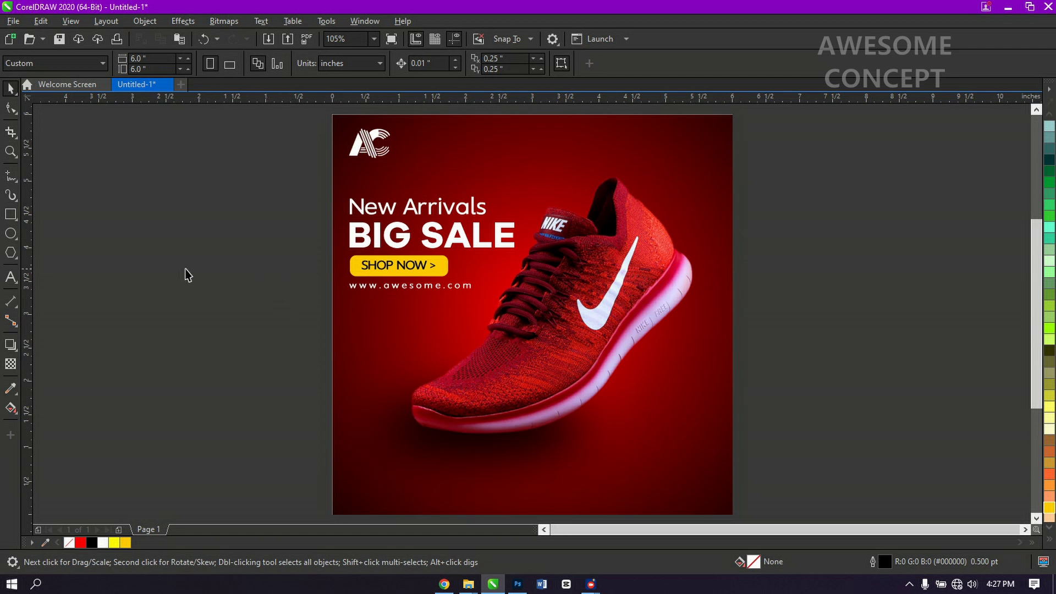
- Add a three-line artistic text reading "up to", "50%" and "off" in the empty area beside the flyer
left_click(10, 277)
left_click(161, 407)
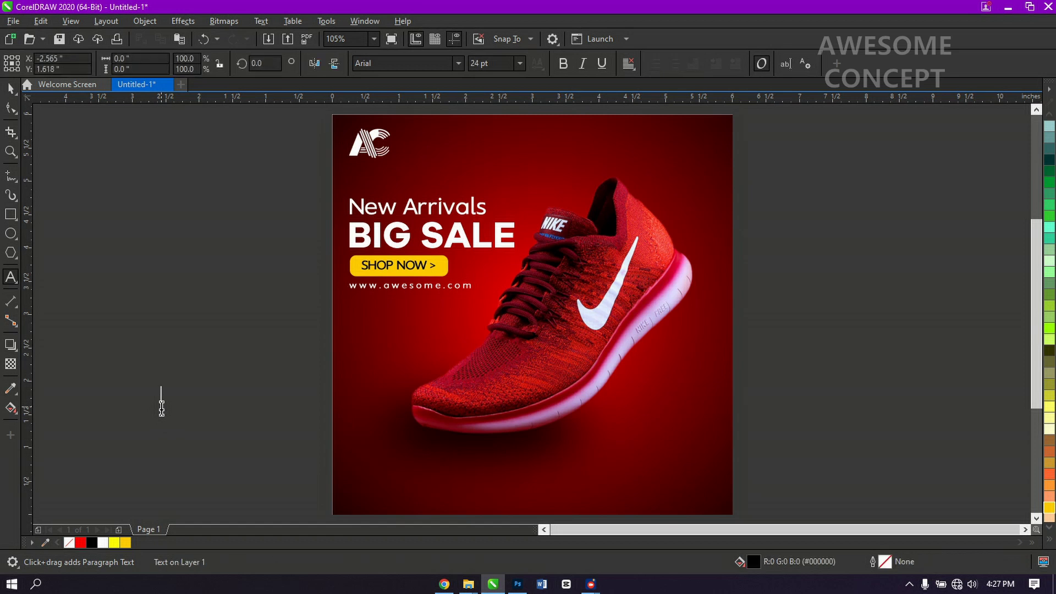
type("up yo")
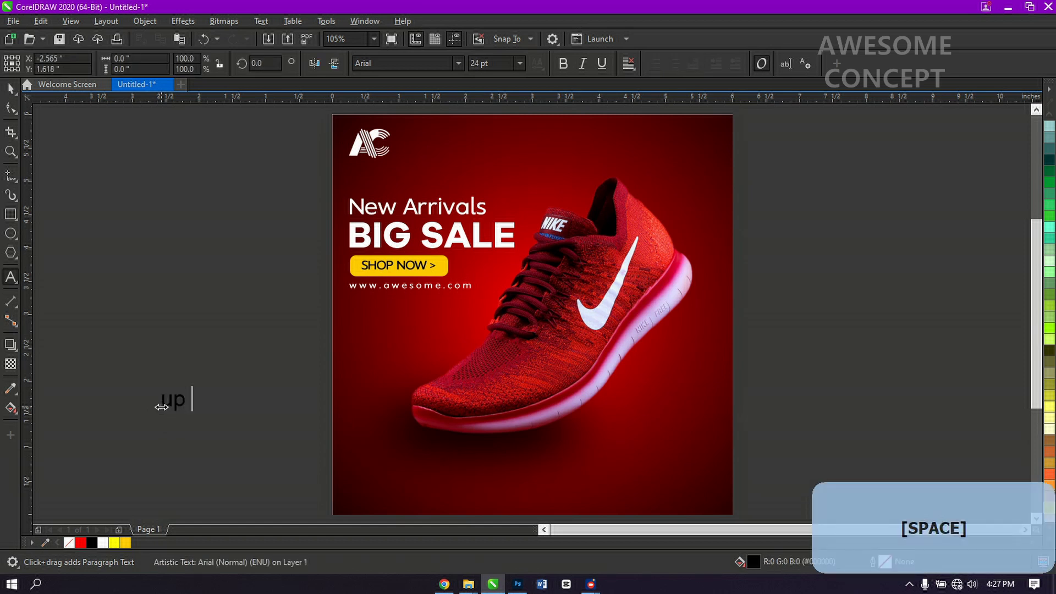
key("BackSpace")
key("BackSpace")
type("to")
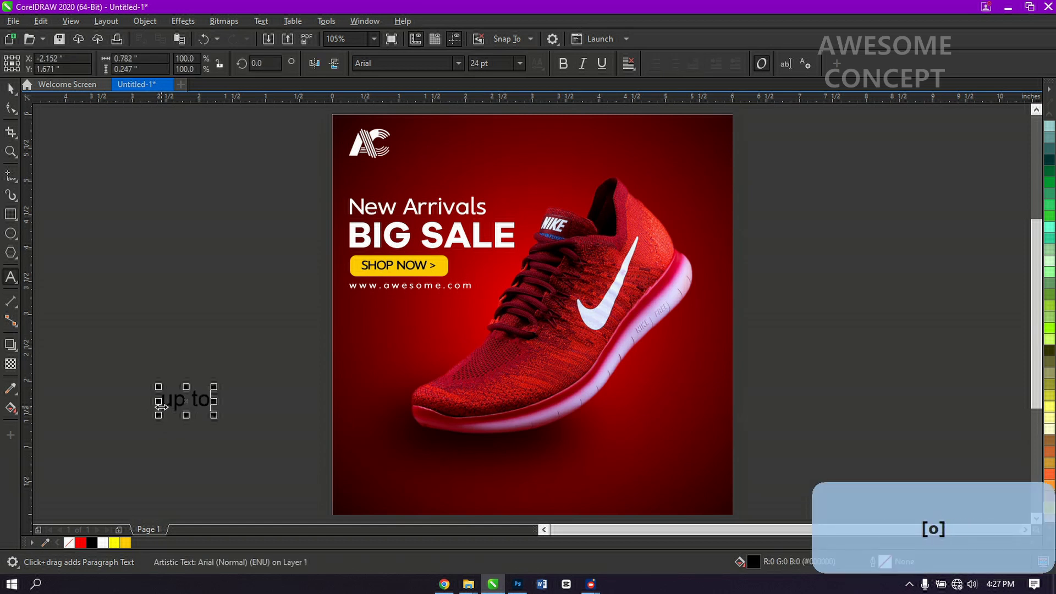
key("Return")
type("50%")
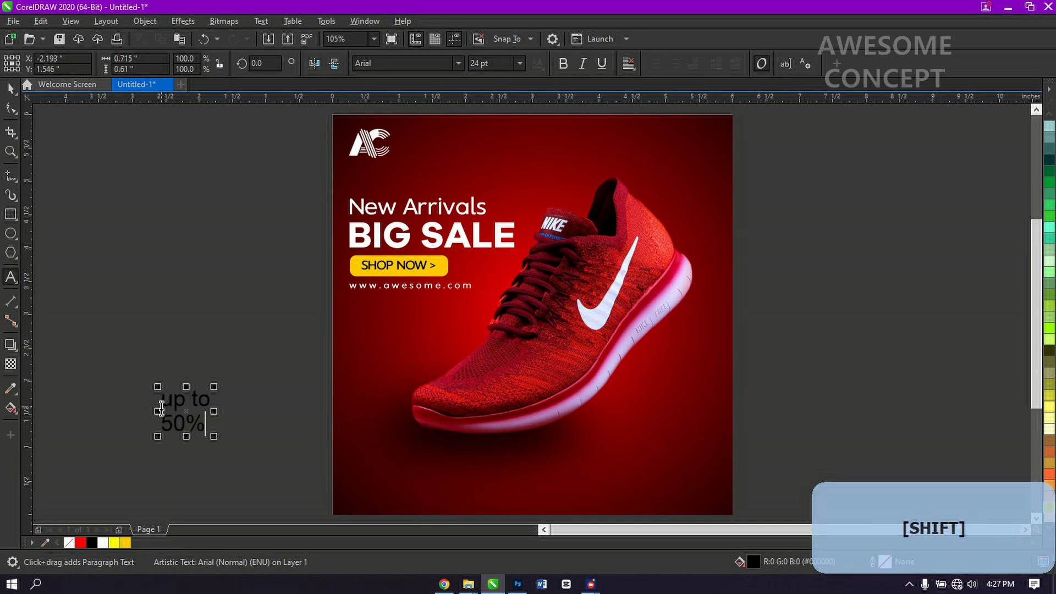
key("Return")
type("off")
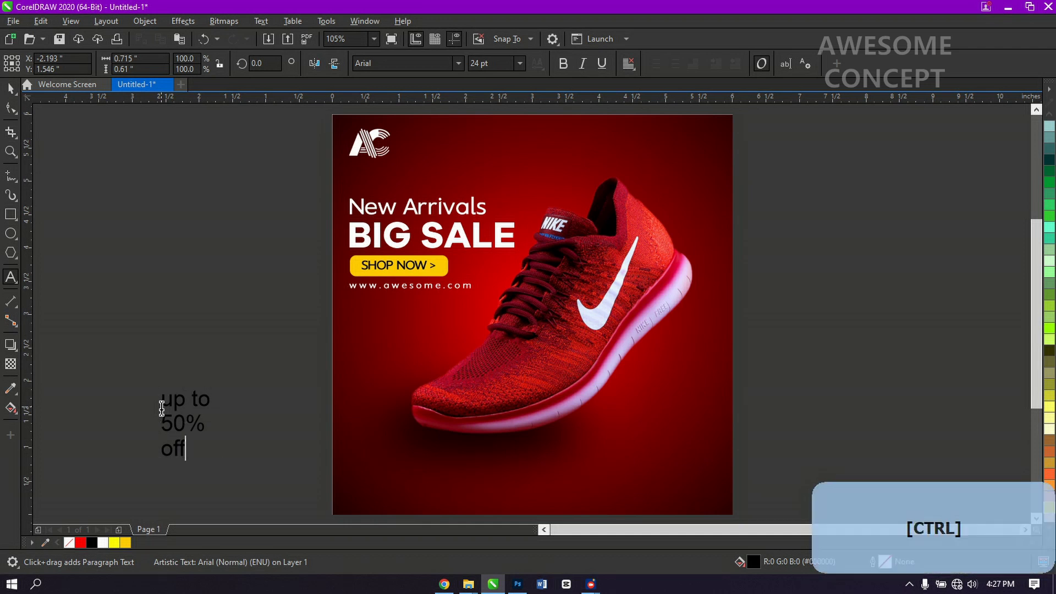
- Change the case of the whole three-line discount text to UPPERCASE
key("ctrl+a")
key("shift+F3")
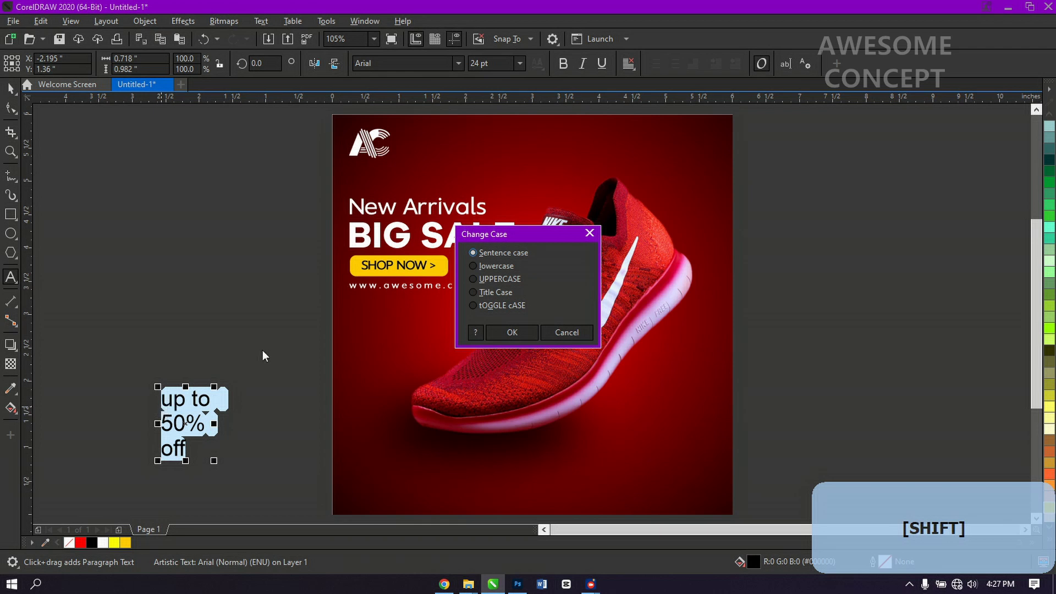
left_click(474, 279)
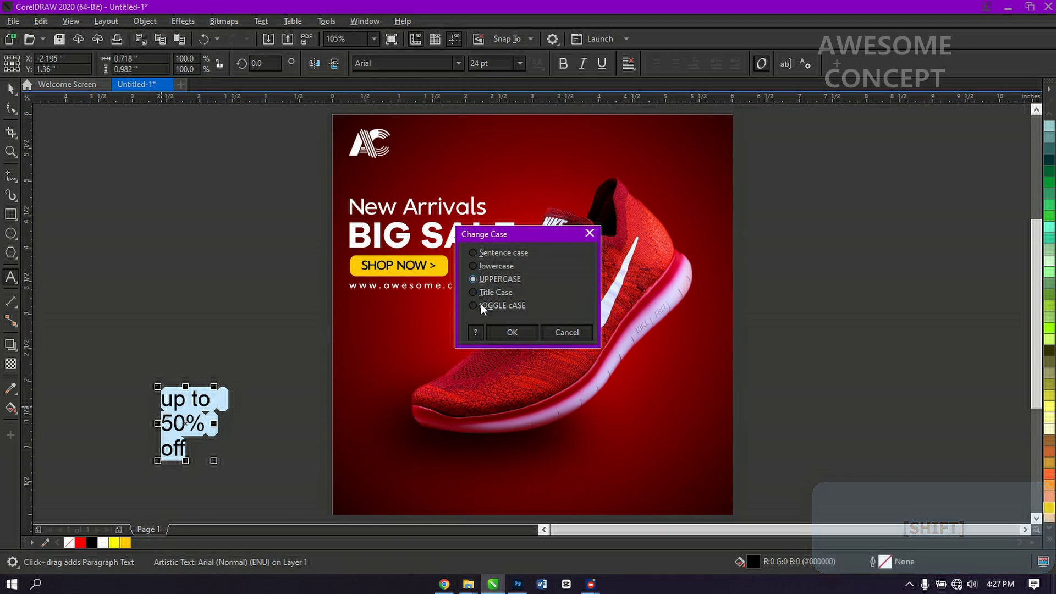
left_click(514, 333)
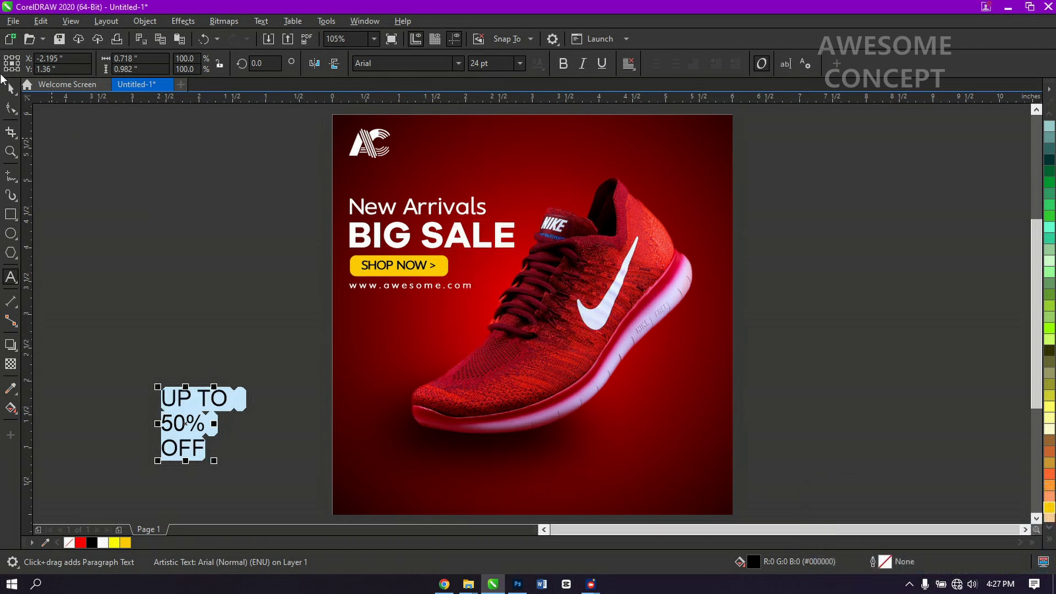
- Move the discount text onto the flyer below the shoe's heel, break it apart into separate lines, and move OFF slightly down
left_click(13, 91)
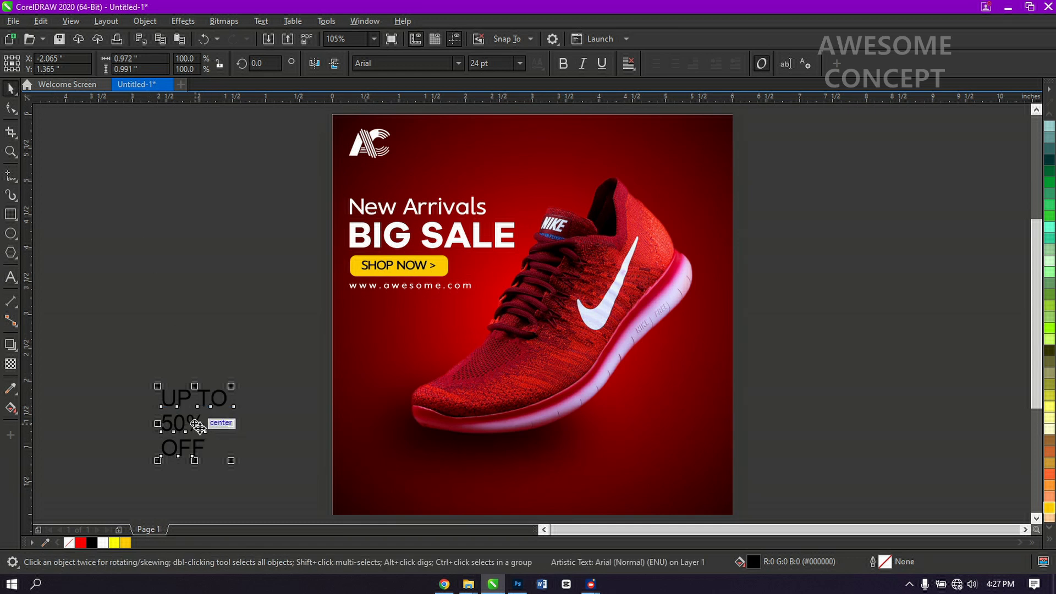
left_click_drag(219, 427, 663, 434)
key("ctrl+k")
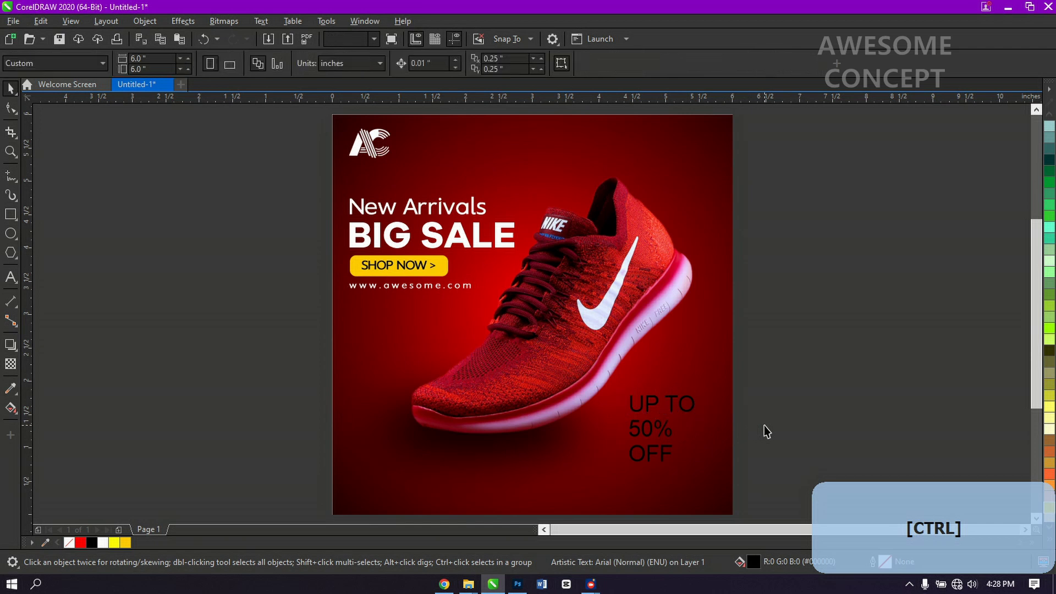
left_click_drag(663, 454, 660, 469)
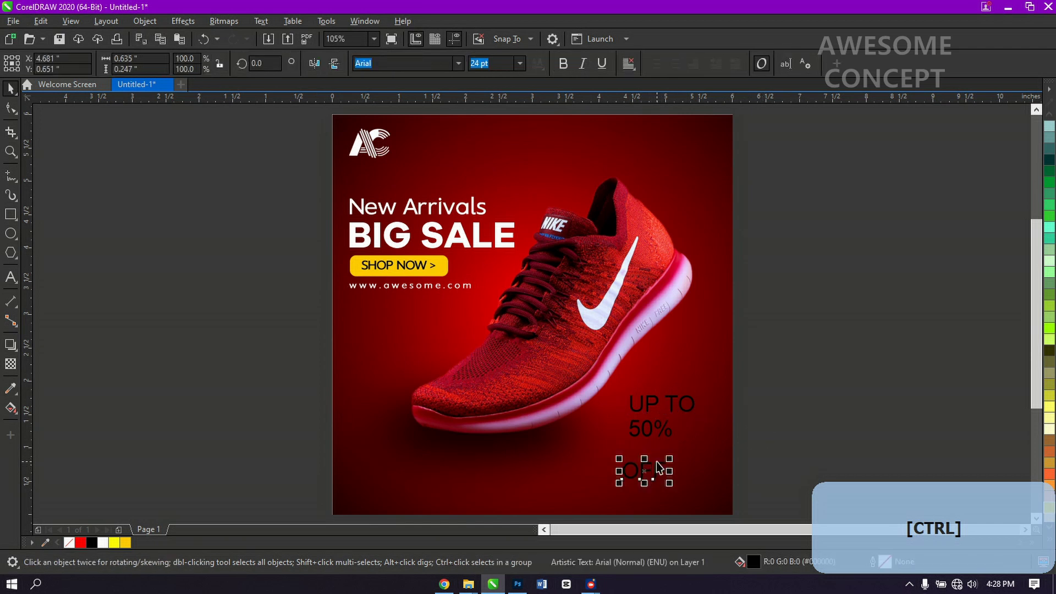
- Set the 50% text in Galano Grotesque Bold and enlarge it to about 44.3 pt
left_click(652, 429)
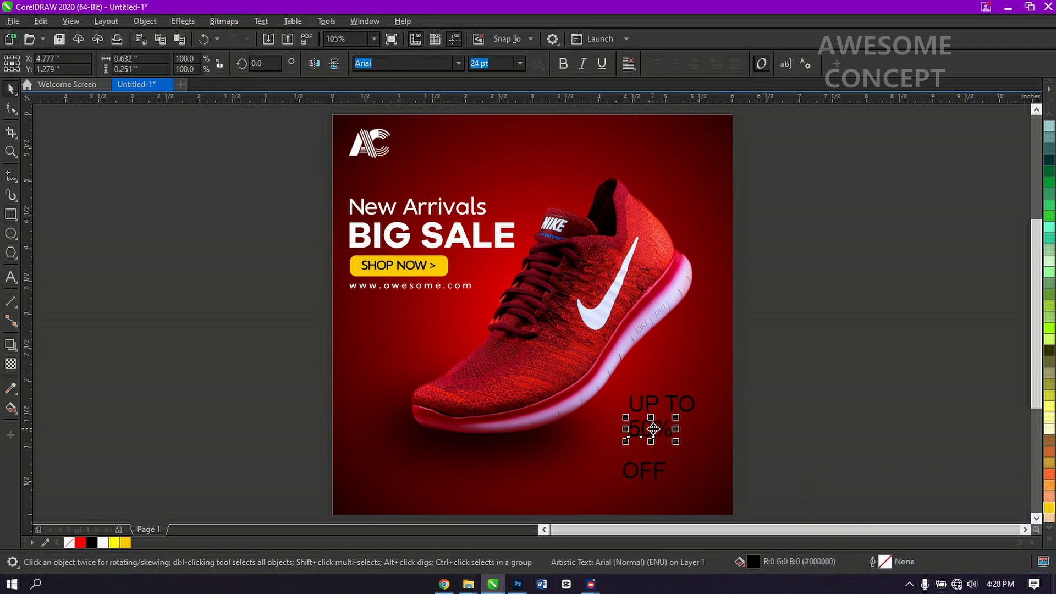
left_click(458, 66)
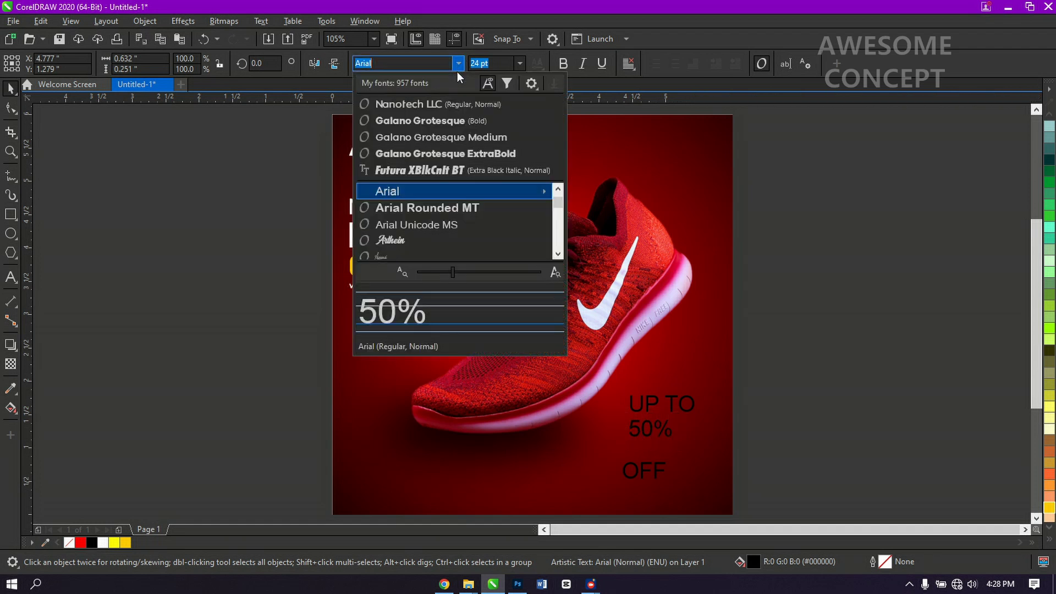
left_click(453, 121)
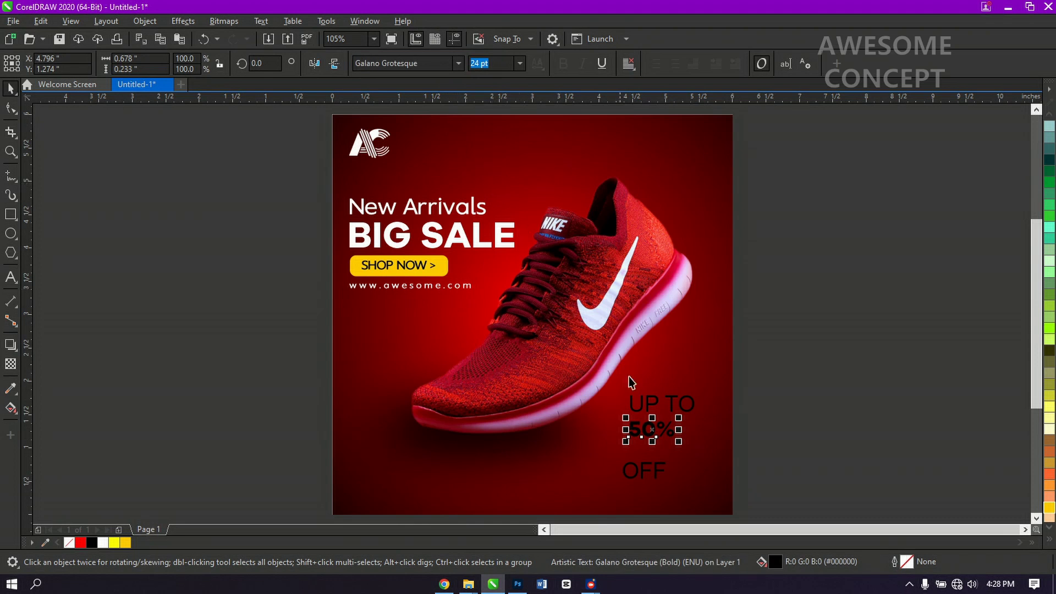
left_click_drag(679, 441, 719, 474)
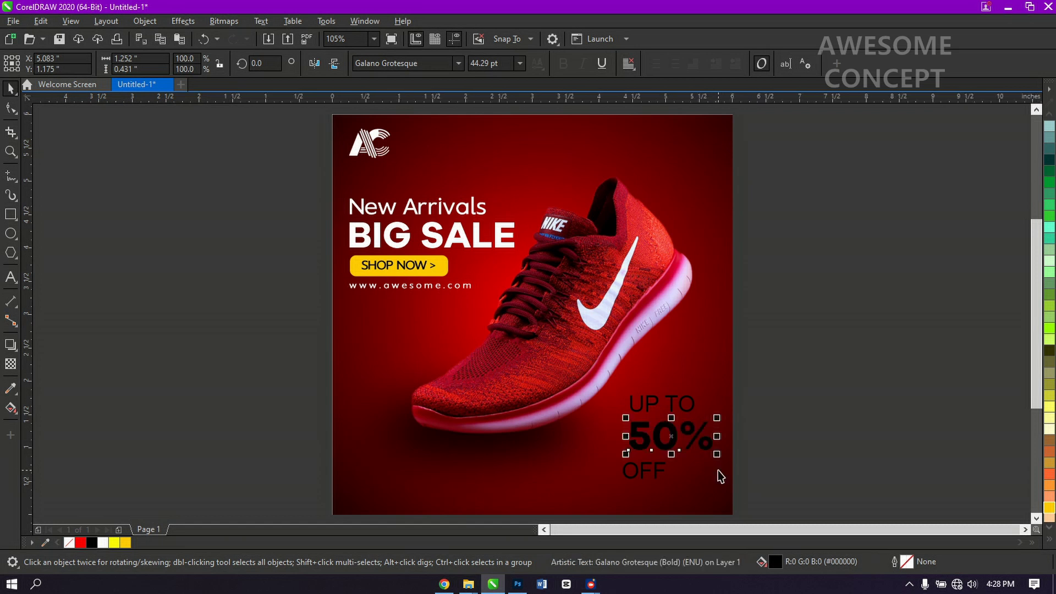
- Set the UP TO text in Nanotech LLC and nudge it 0.1 inches down toward the 50% text
left_click(649, 400)
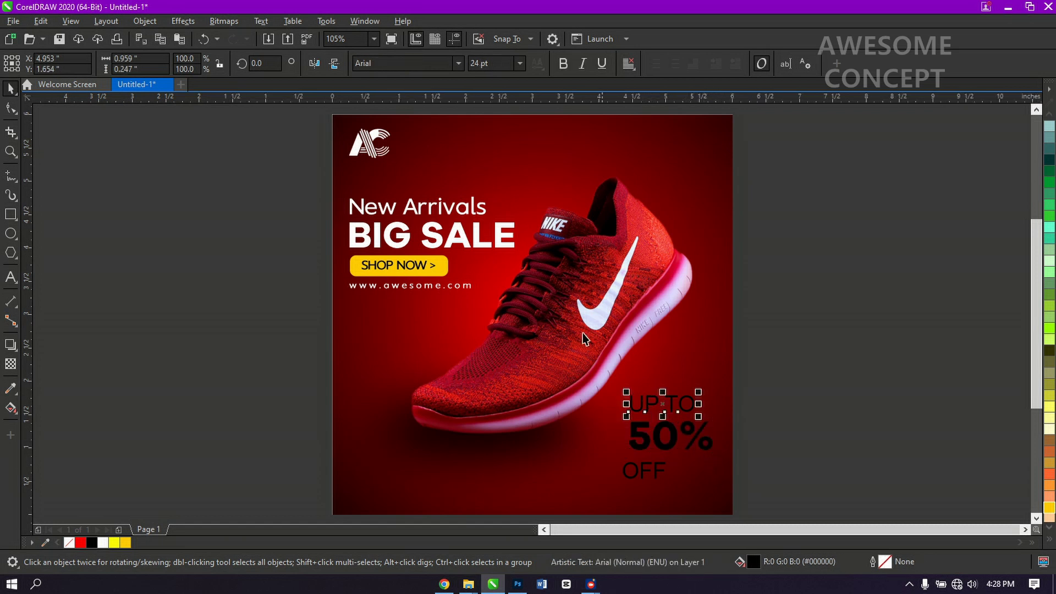
left_click(457, 64)
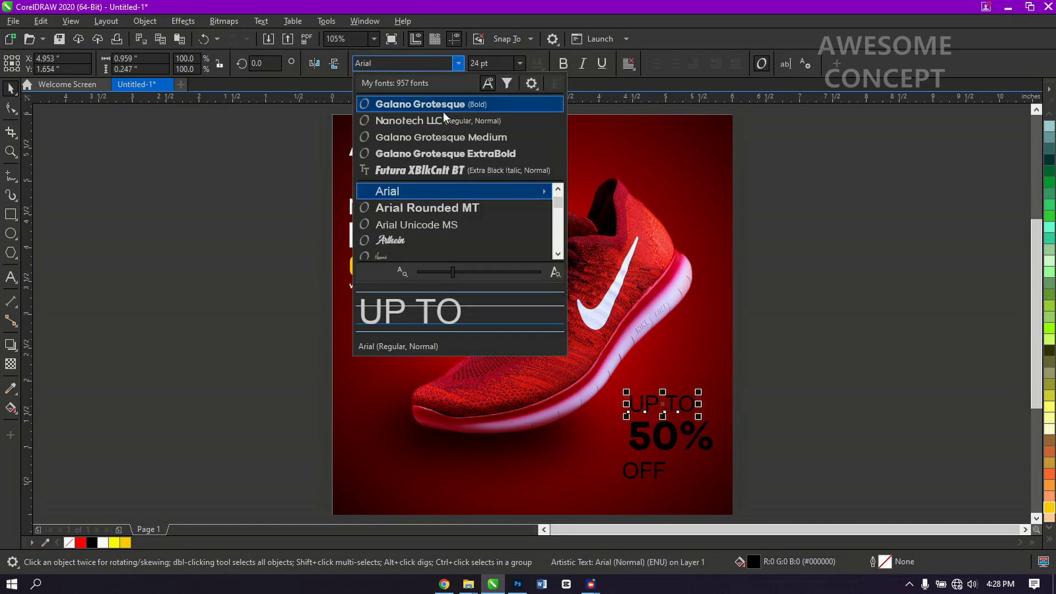
left_click(441, 118)
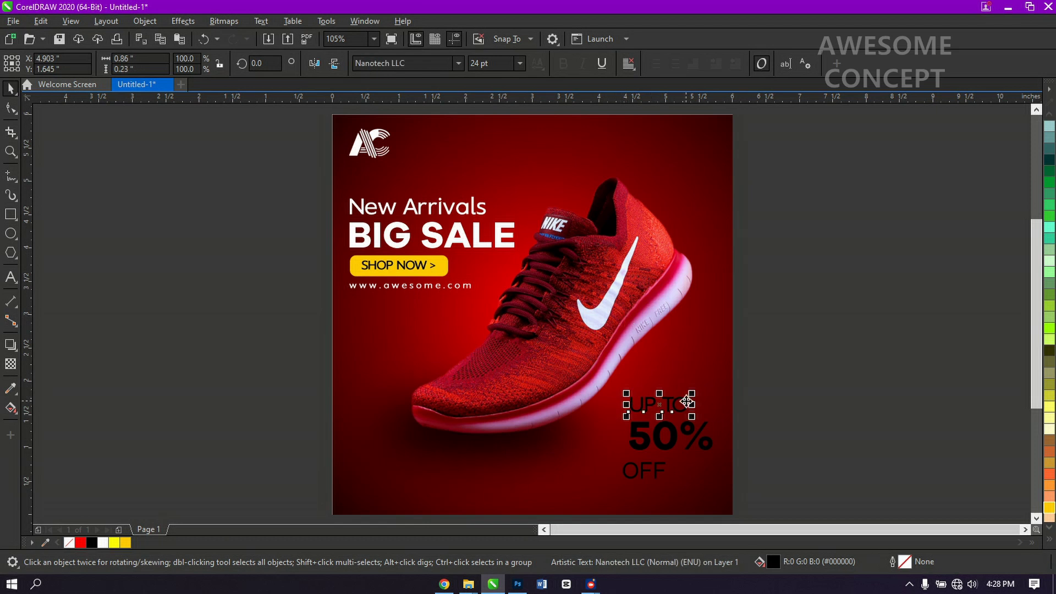
key("Down")
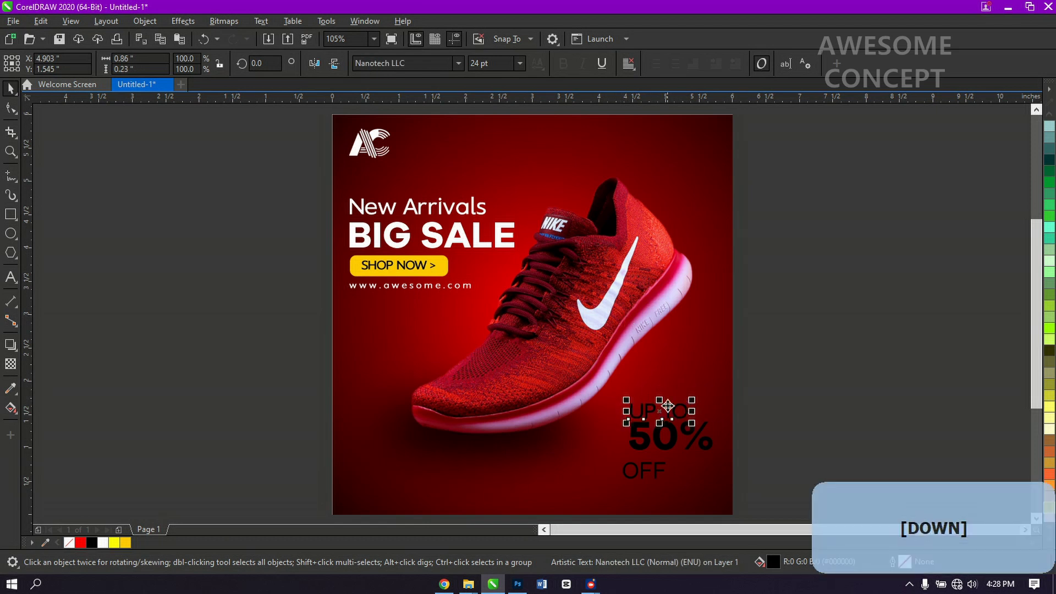
- Align the left edges of UP TO and 50%, and reduce UP TO to about 20 pt
left_click(636, 434, "shift")
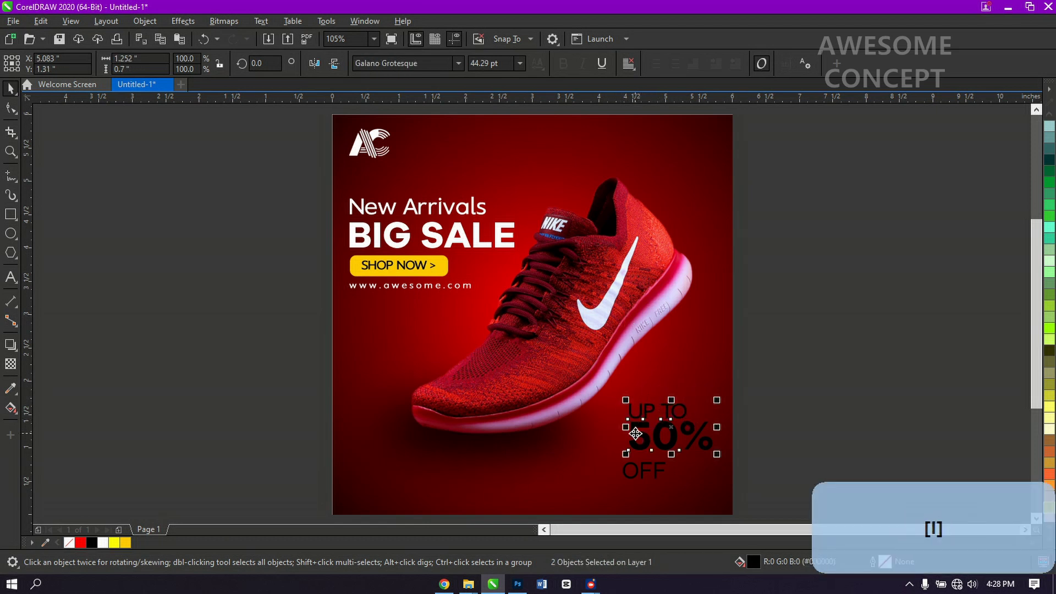
left_click(825, 375)
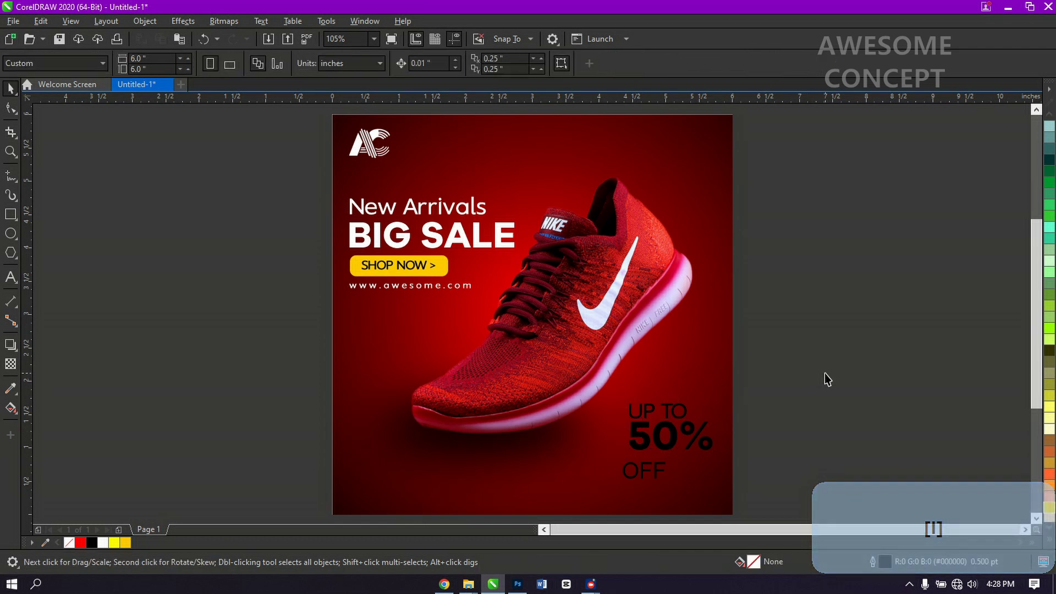
left_click(687, 413)
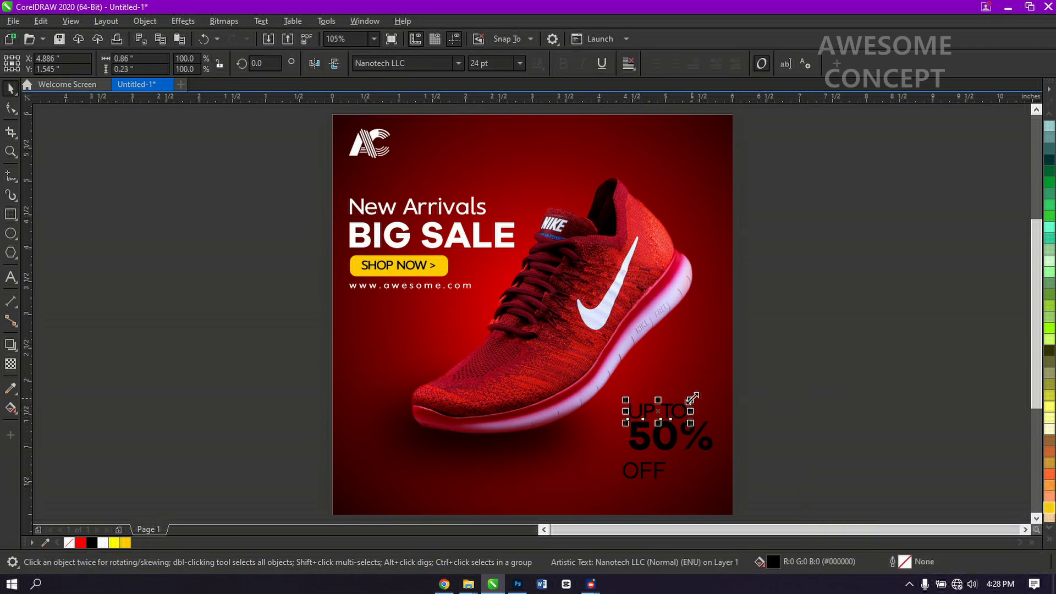
mouse_move(692, 397)
left_mouse_down()
mouse_move(681, 385)
mouse_move(682, 396)
left_mouse_up()
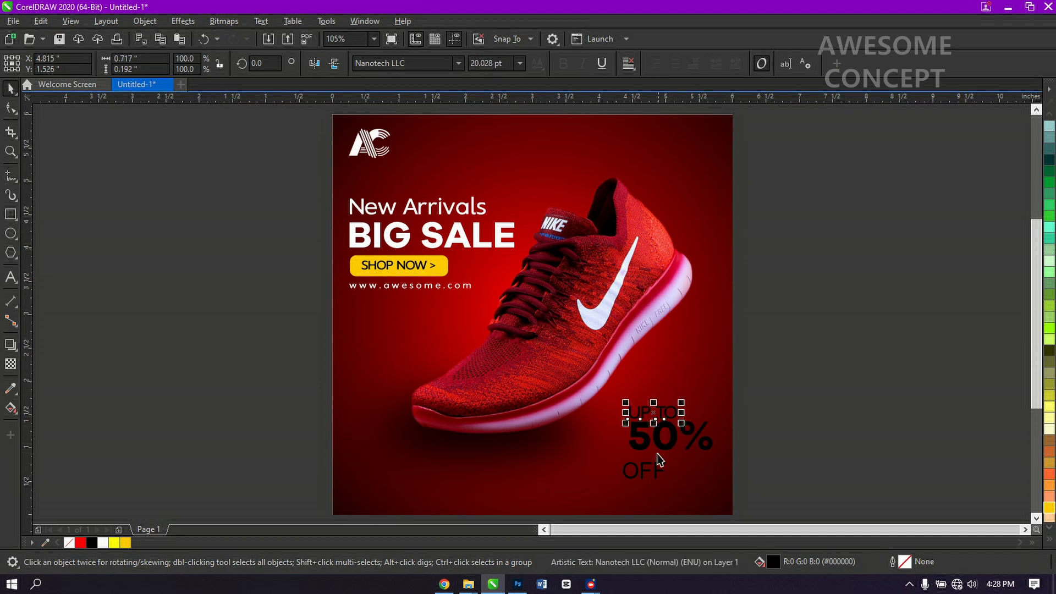
- Set the OFF text in Nanotech LLC and place it directly beneath the percent sign, ending flush with the 50% text
left_click(657, 474)
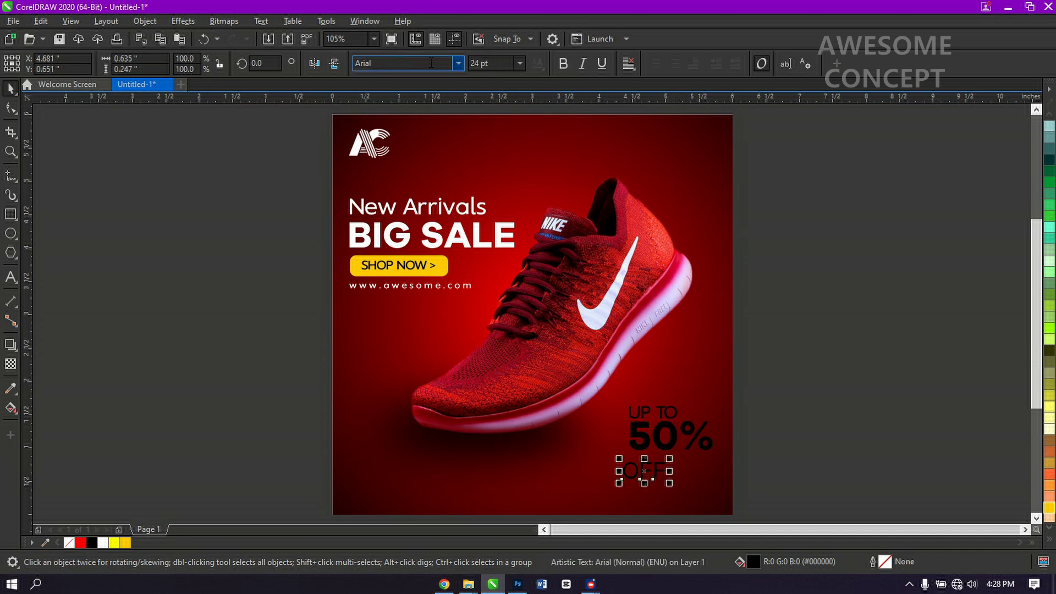
left_click(458, 63)
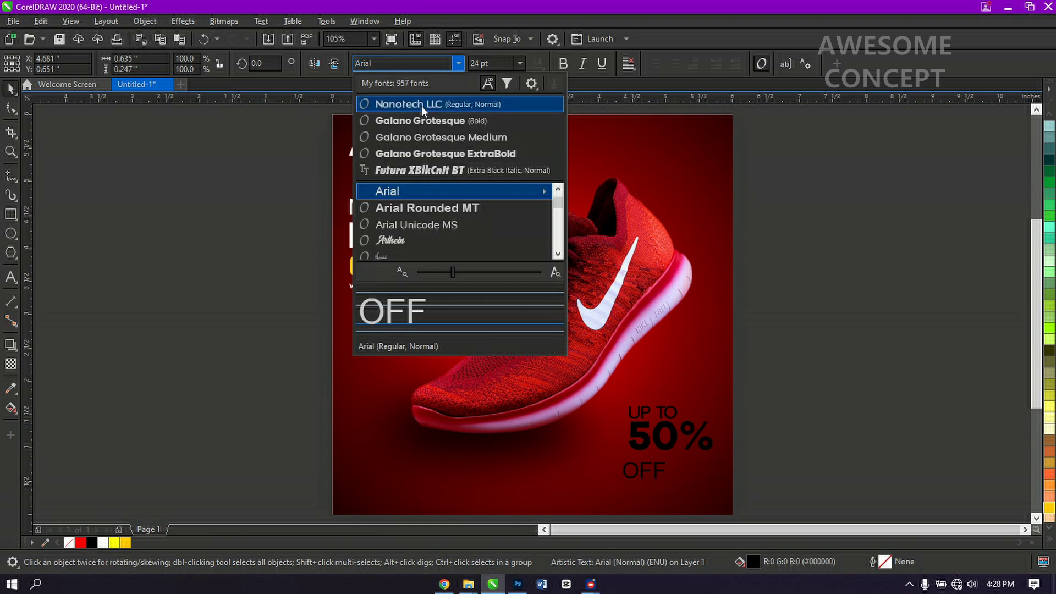
key("Escape")
type("Nanotech LLC")
key("Return")
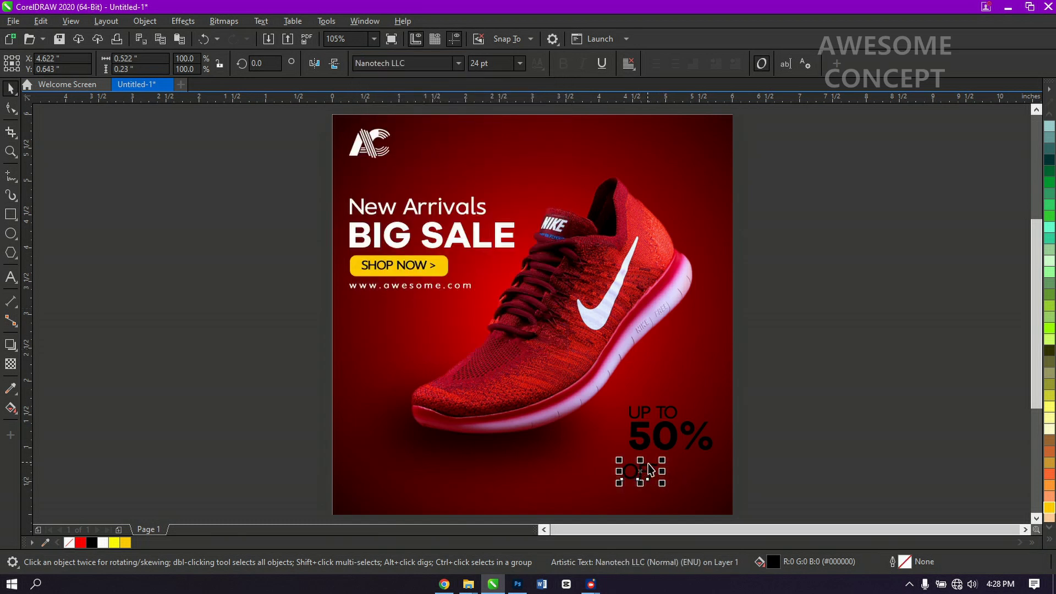
left_click_drag(643, 470, 652, 472)
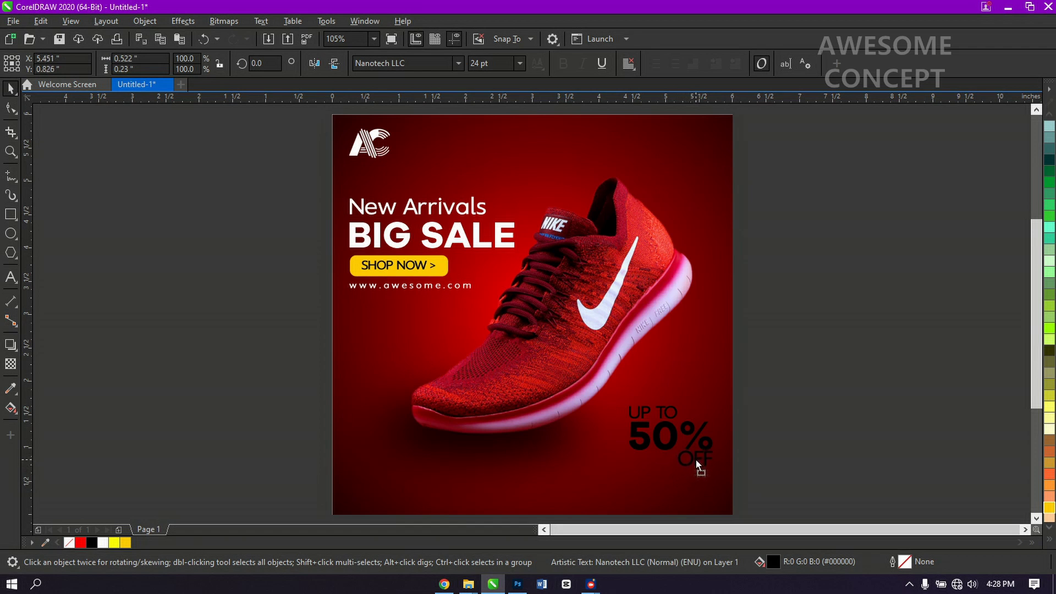
left_click_drag(696, 460, 696, 461)
left_click(775, 451)
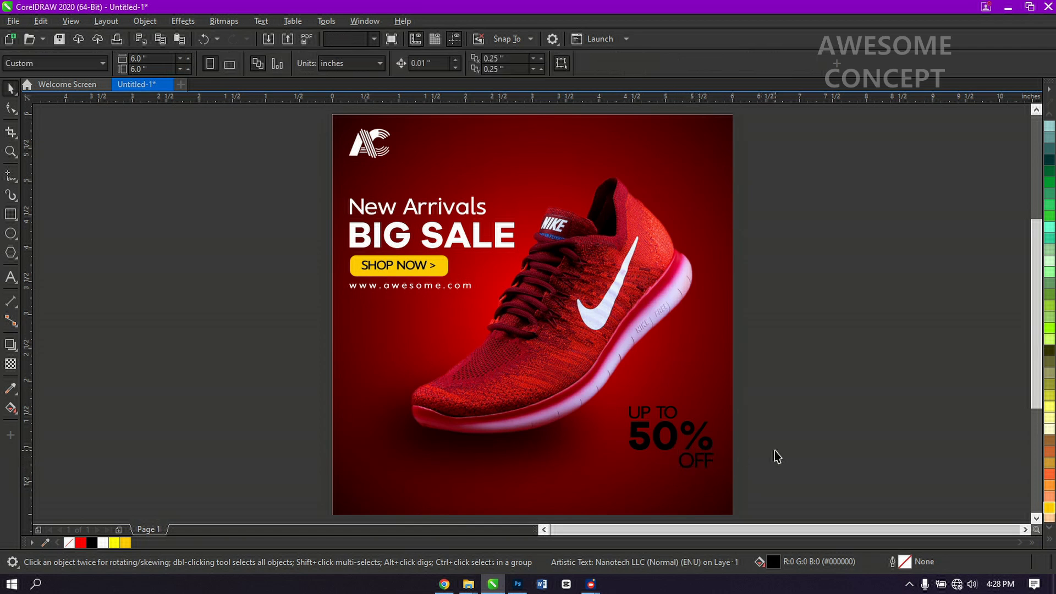
- Fill the 50% text with the golden yellow of the button and the UP TO text with white
left_click(672, 444)
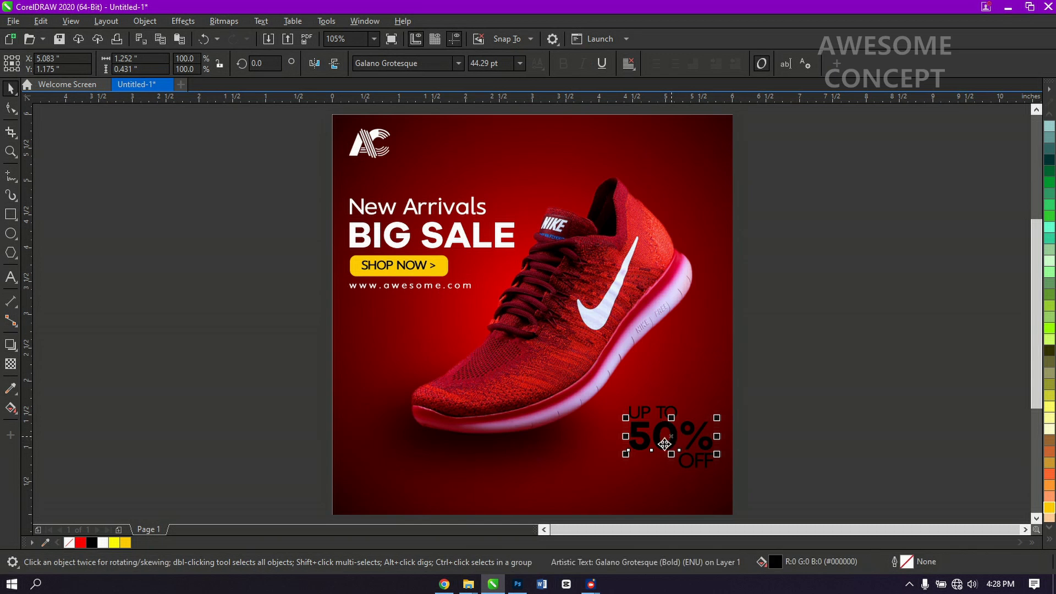
left_click(126, 543)
left_click_drag(791, 388, 612, 425)
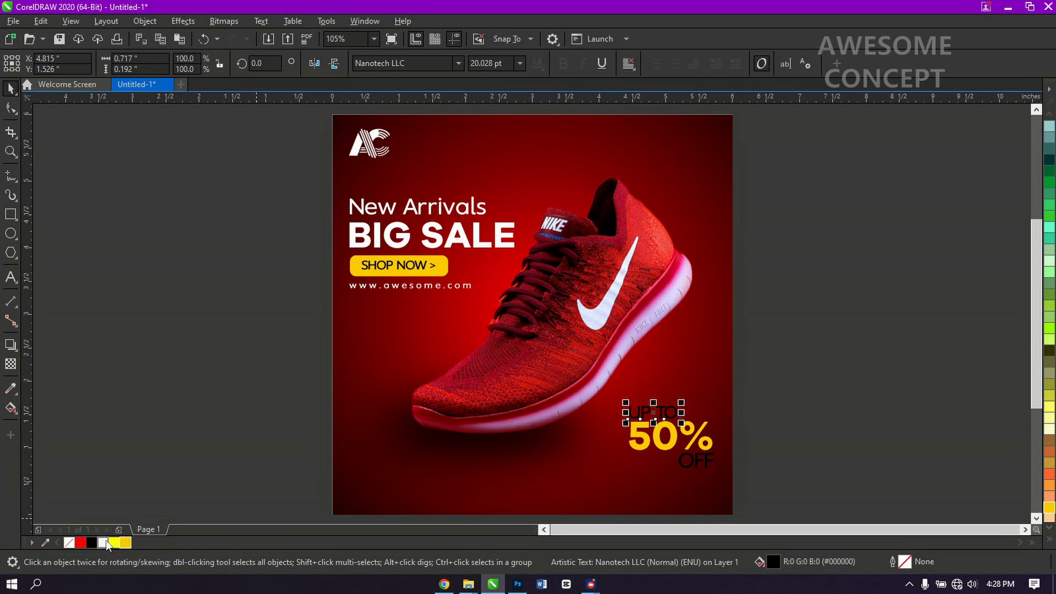
left_click(103, 543)
- Reduce the OFF text to about 22 pt and fill it with white
left_click_drag(771, 433, 678, 473)
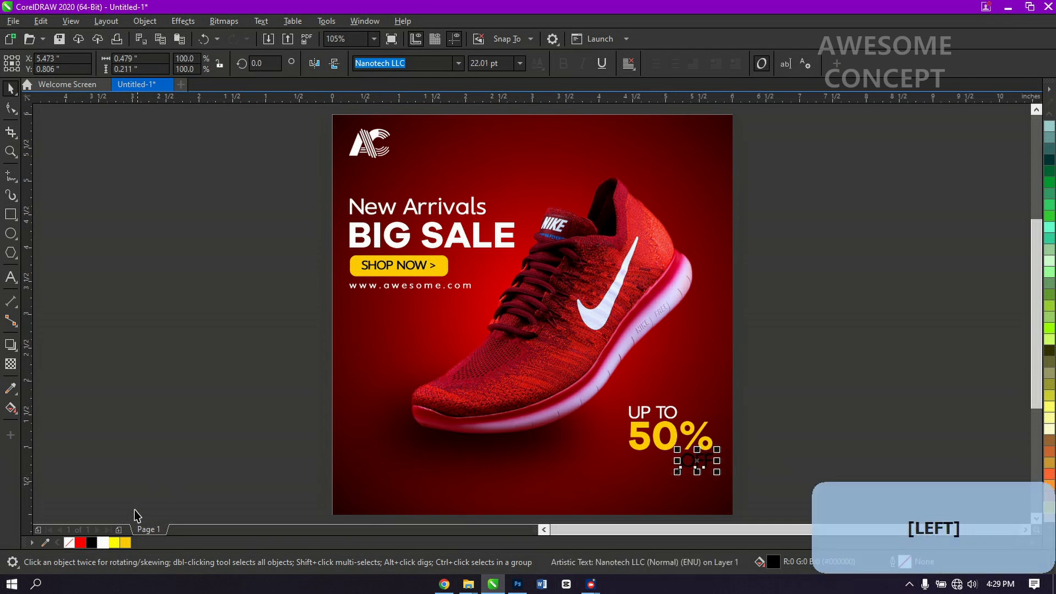
left_click(104, 544)
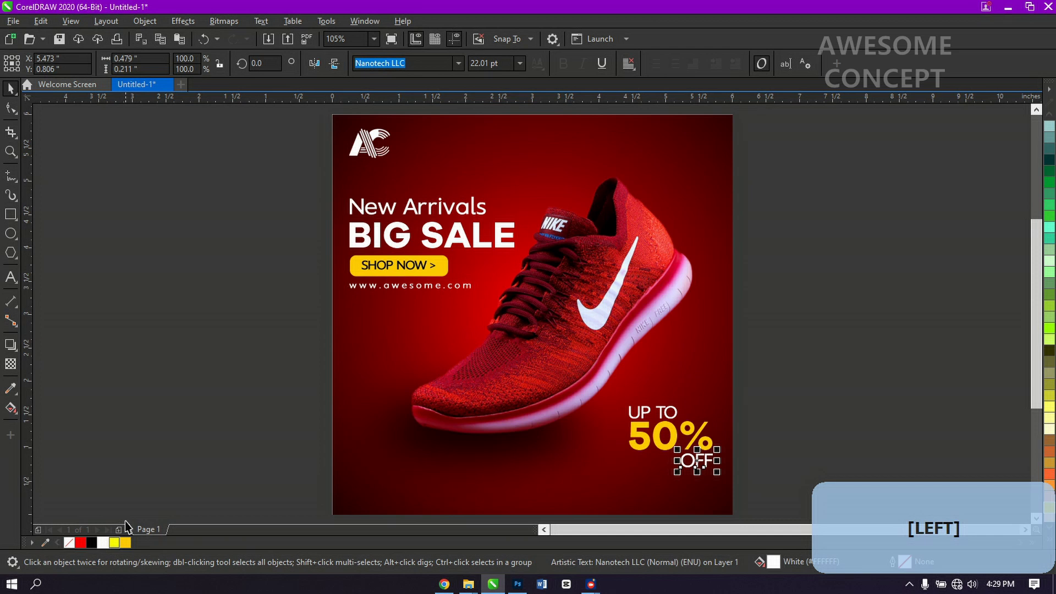
left_click(200, 427)
- Nudge the UP TO text 0.02 inches up and 0.01 inches right
left_click_drag(822, 368, 622, 437)
key("Up")
key("Up")
key("Right")
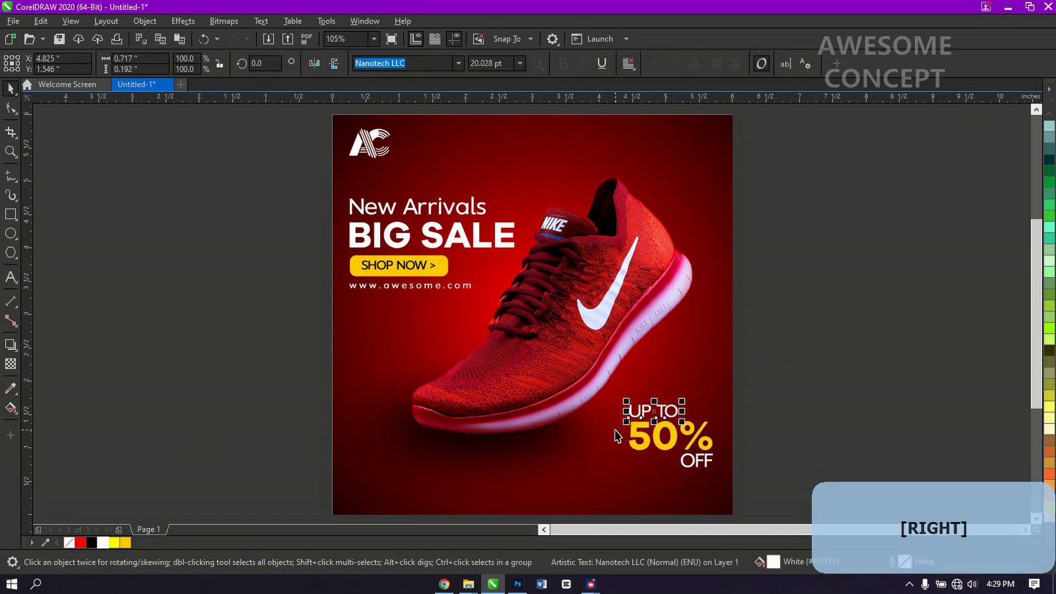
- Move the three discount text lines together about 0.2 inches up on the flyer
left_click_drag(794, 394, 581, 477)
left_click_drag(649, 400, 646, 386)
left_click(791, 323)
key("F4")
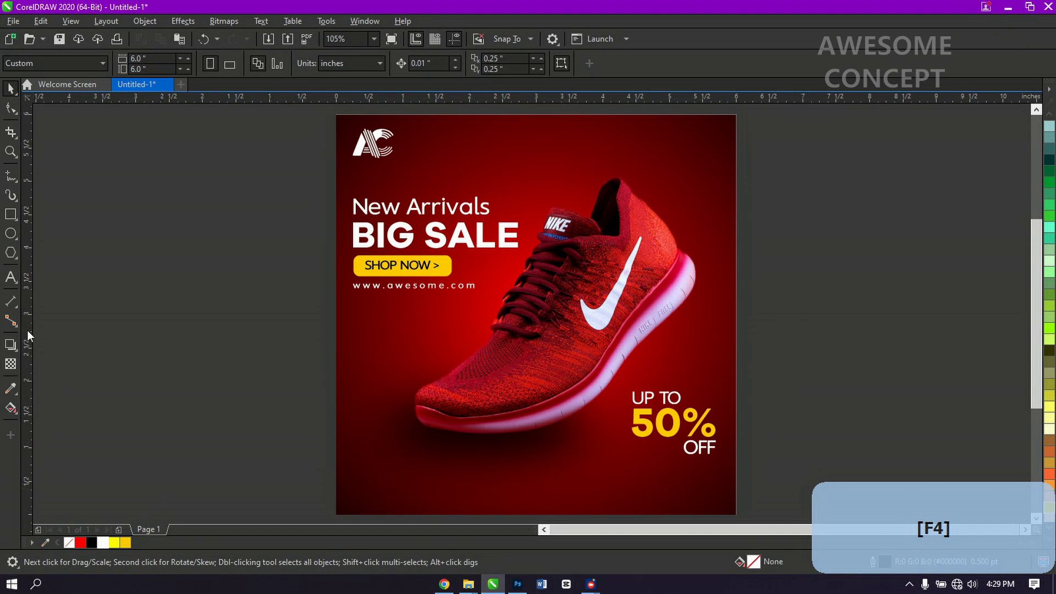
- Add a two-line artistic text beside the flyer with "call now" on the first line and the phone number below it
left_click(10, 277)
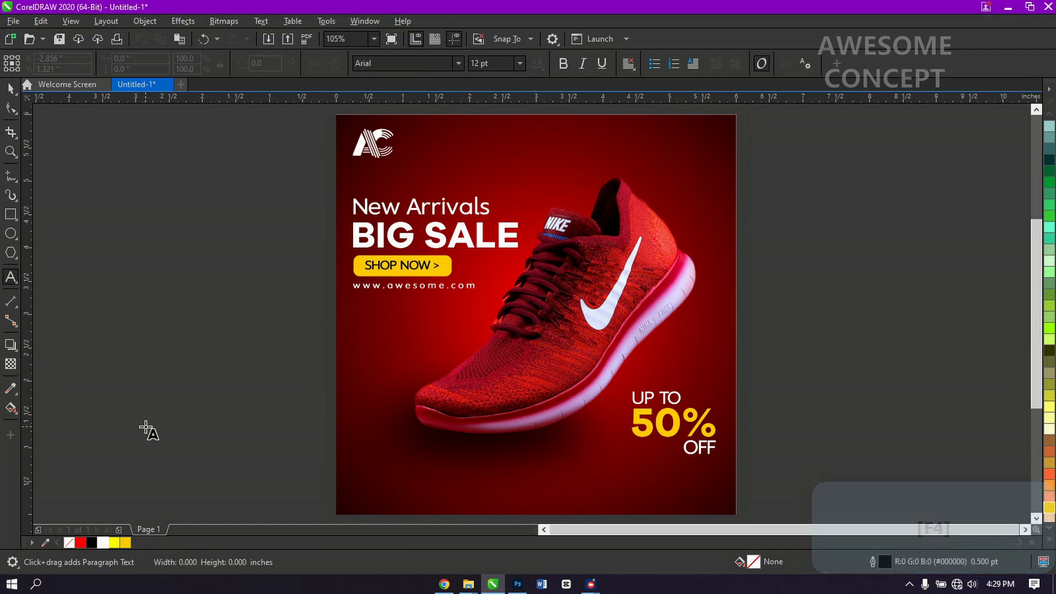
left_click(144, 426)
type("c")
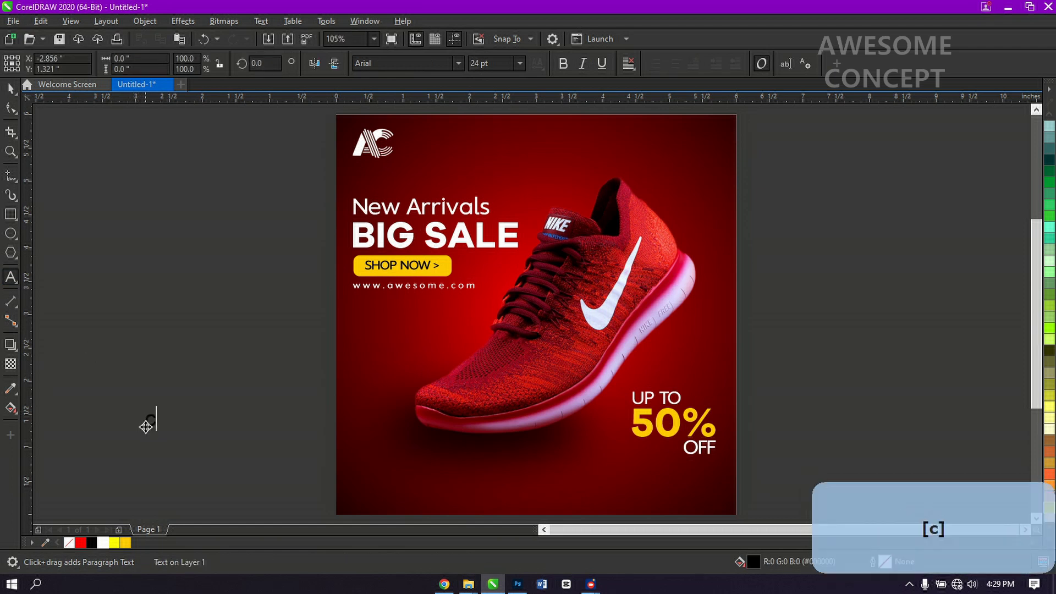
type("all now")
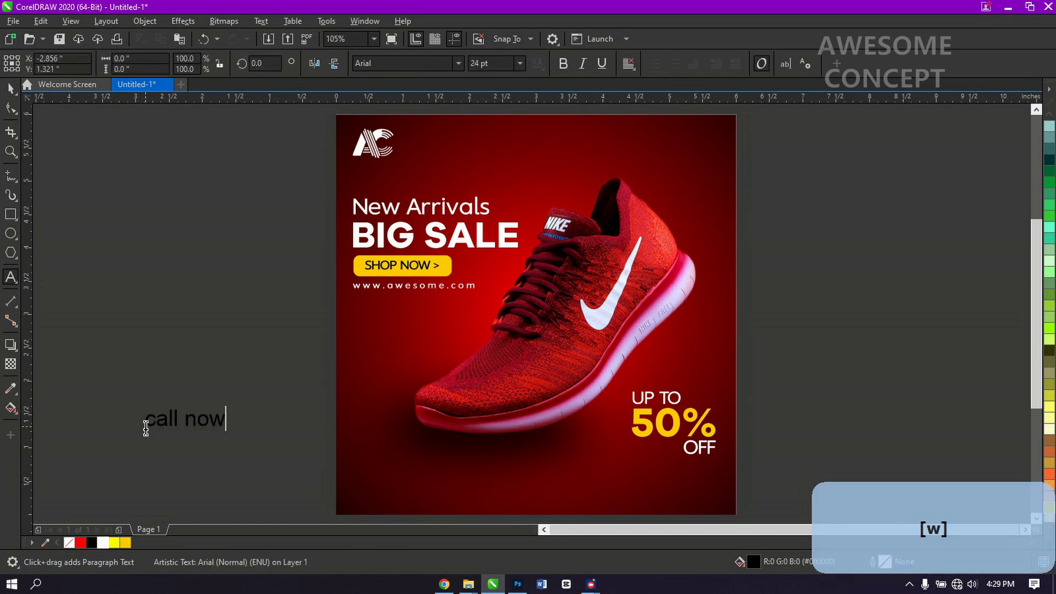
key("Return")
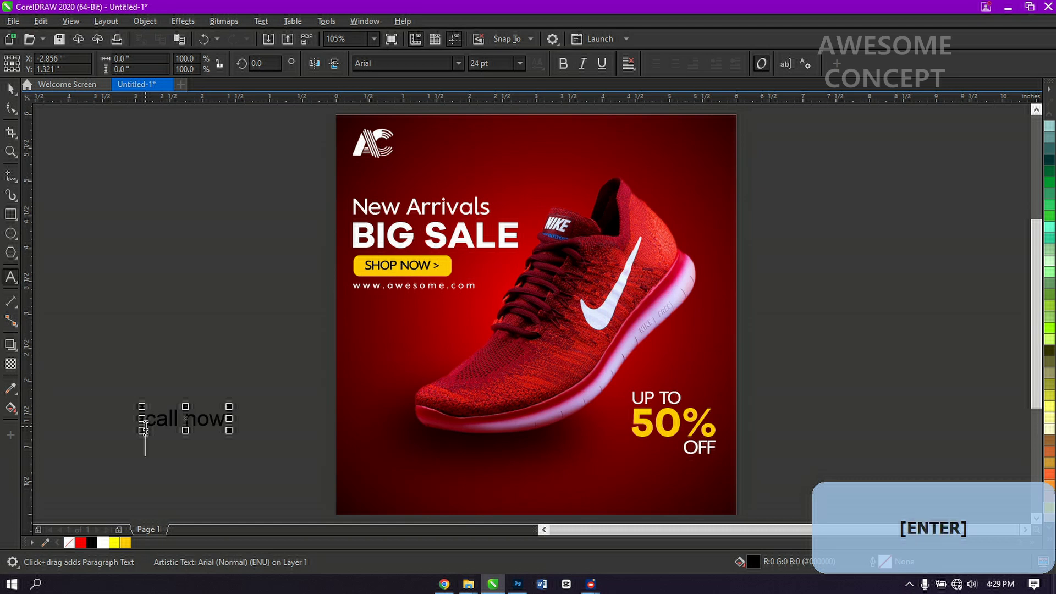
type("+")
key("End")
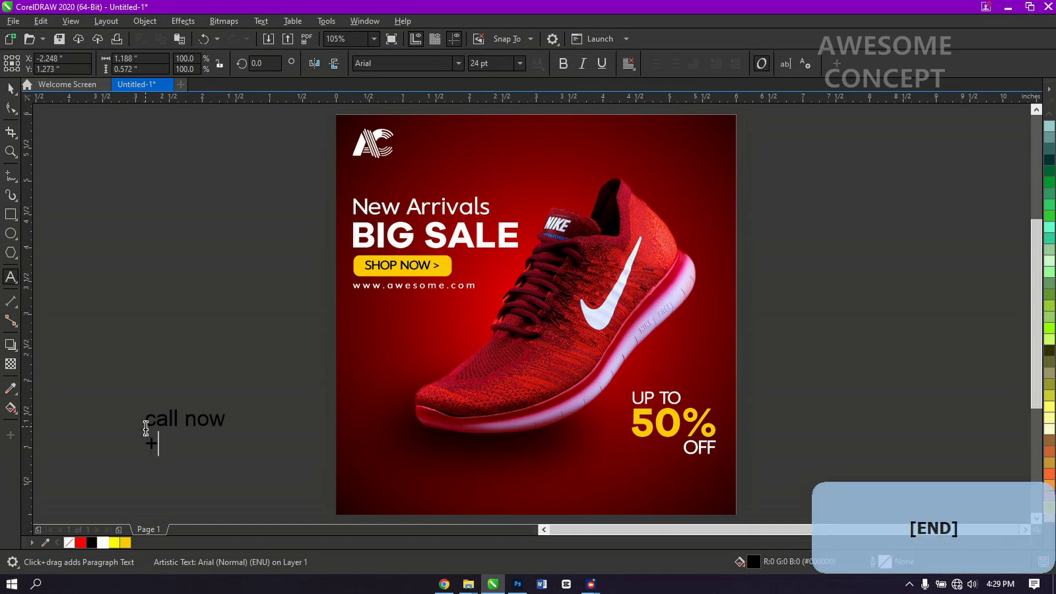
key("Down")
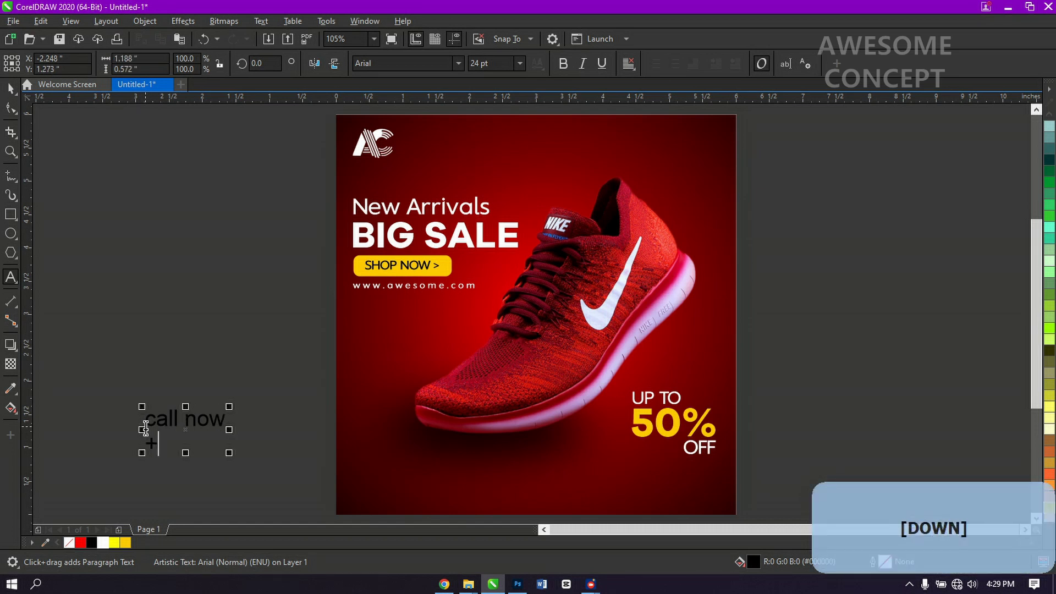
key("Num_Lock")
type("12")
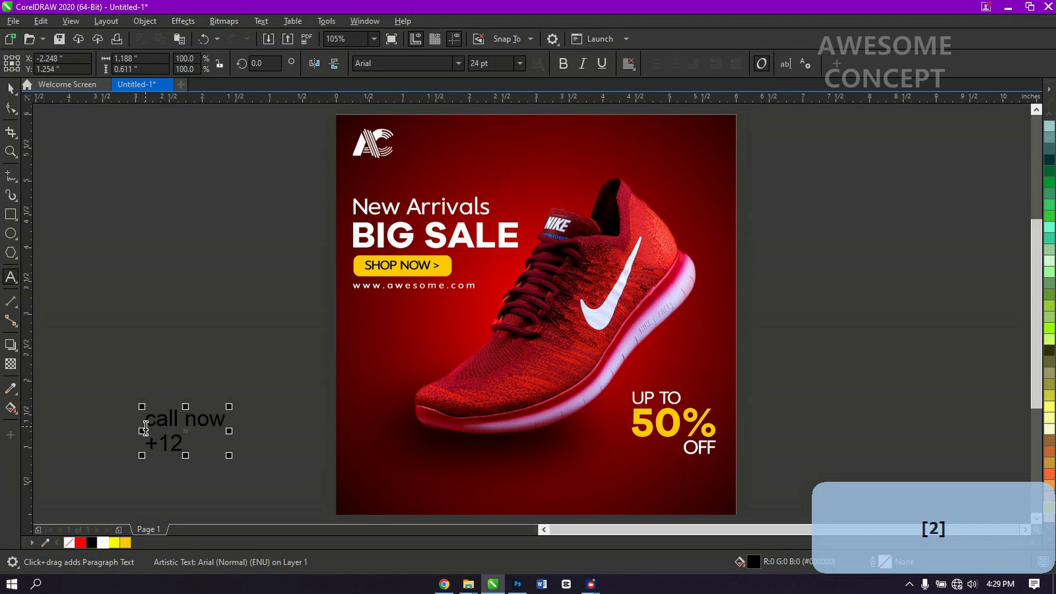
type("3 4")
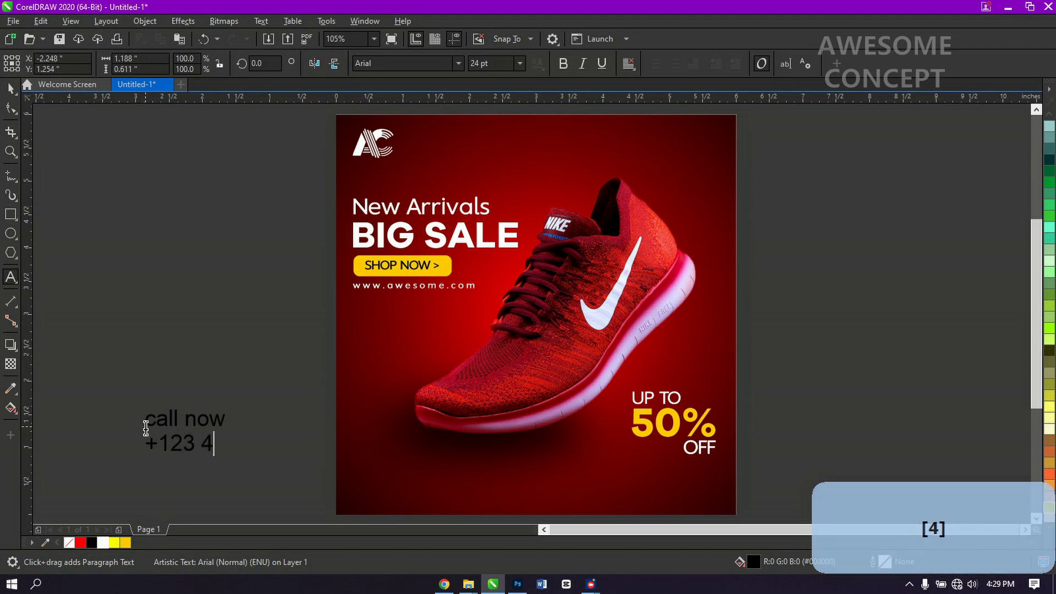
type("56 ")
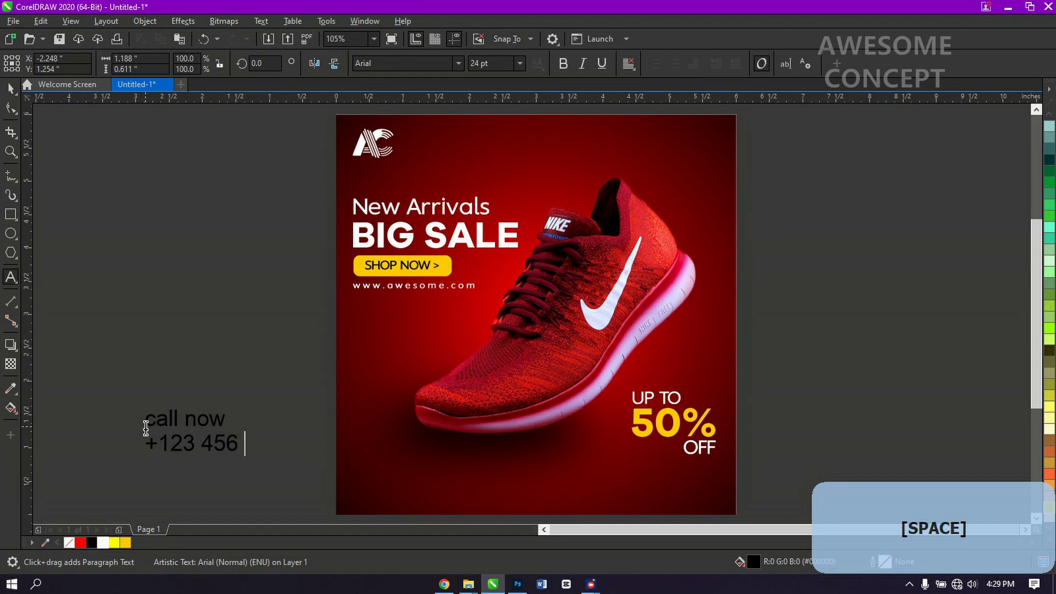
type("789")
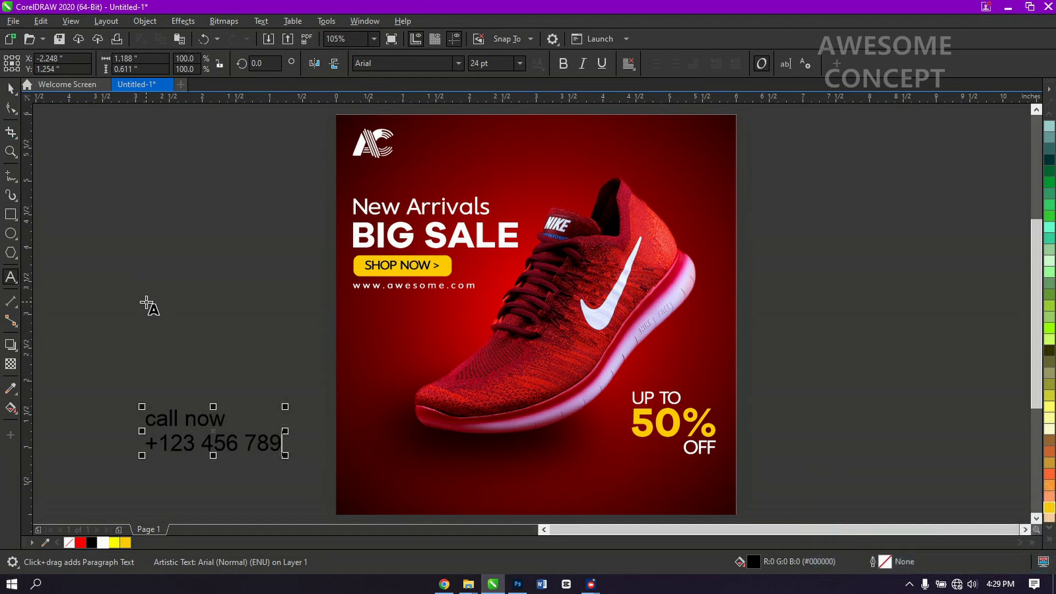
- Change all of the call now text to uppercase
key("ctrl+a")
key("shift+F3")
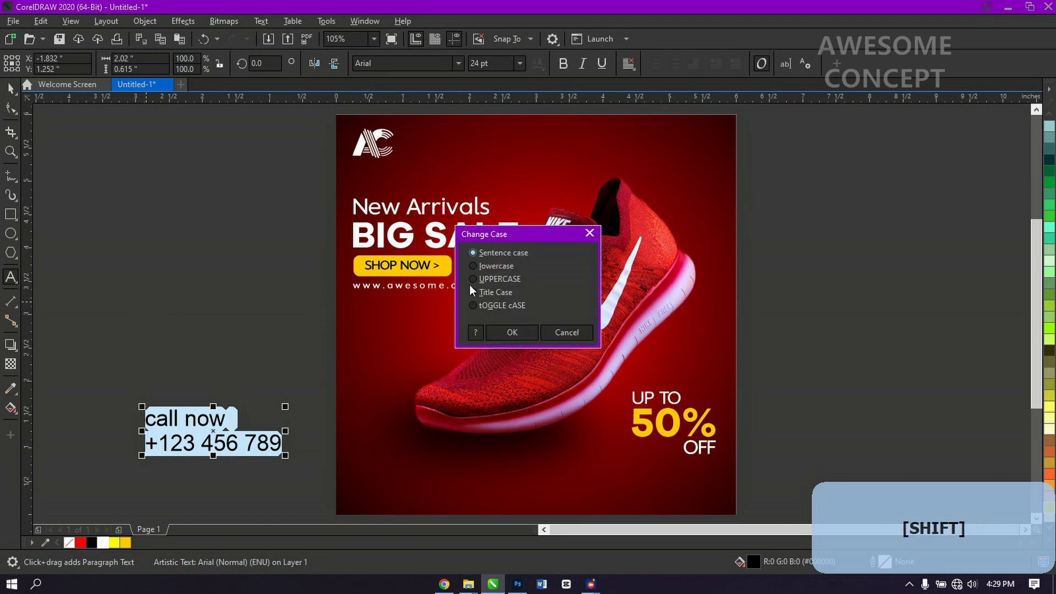
left_click(503, 332)
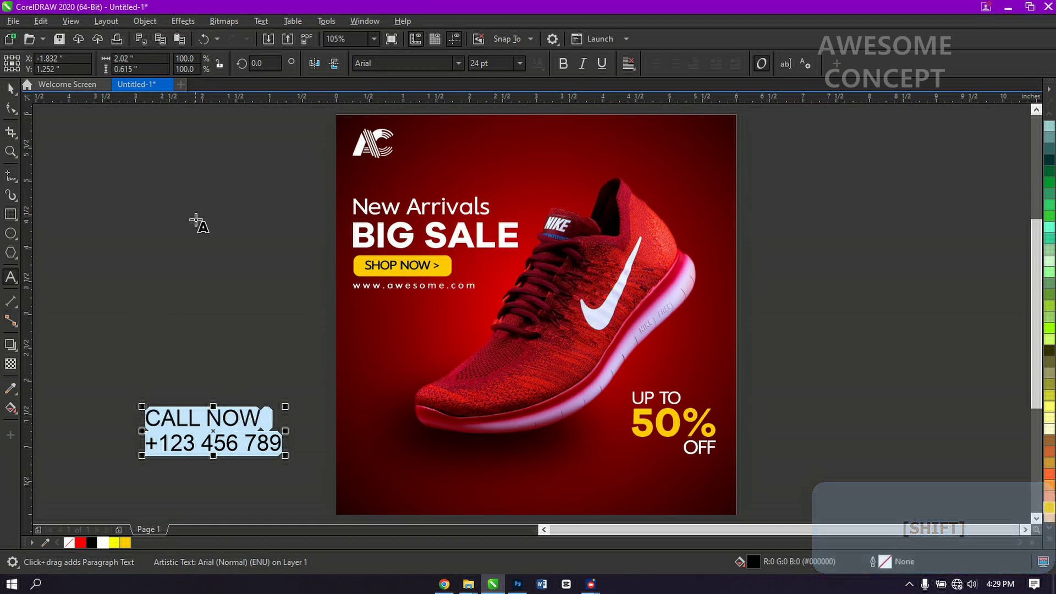
- Move the contact text to the flyer's lower-left corner and break it apart into separate lines
left_click(11, 88)
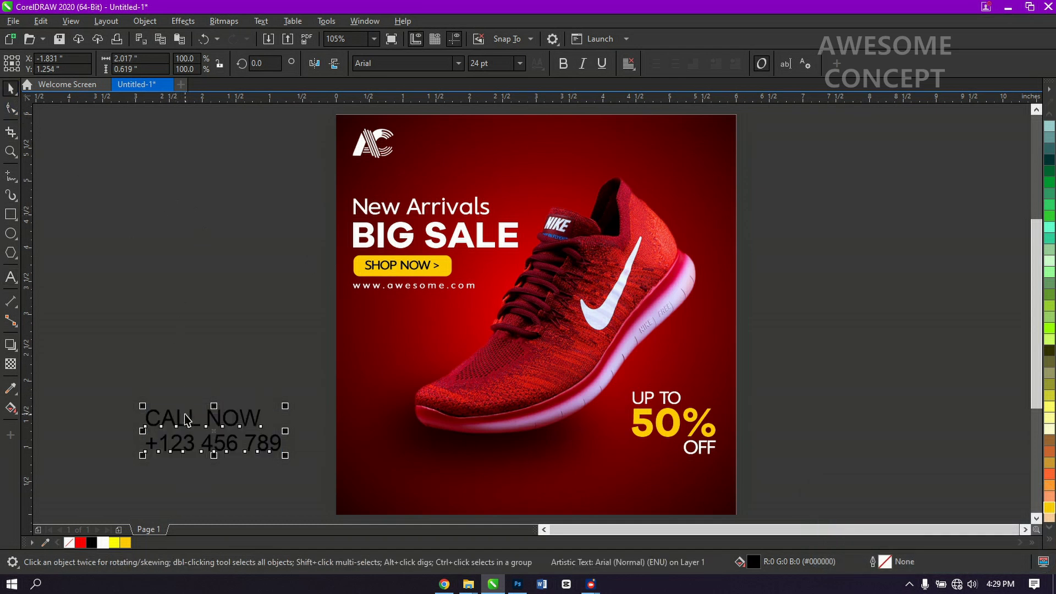
left_click_drag(176, 424, 394, 476)
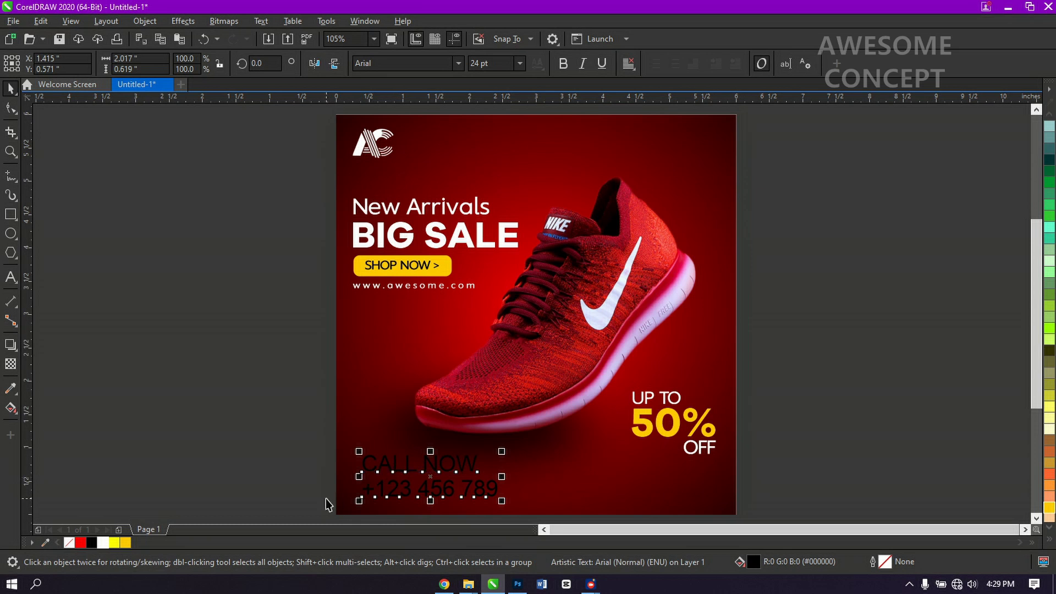
key("ctrl+k")
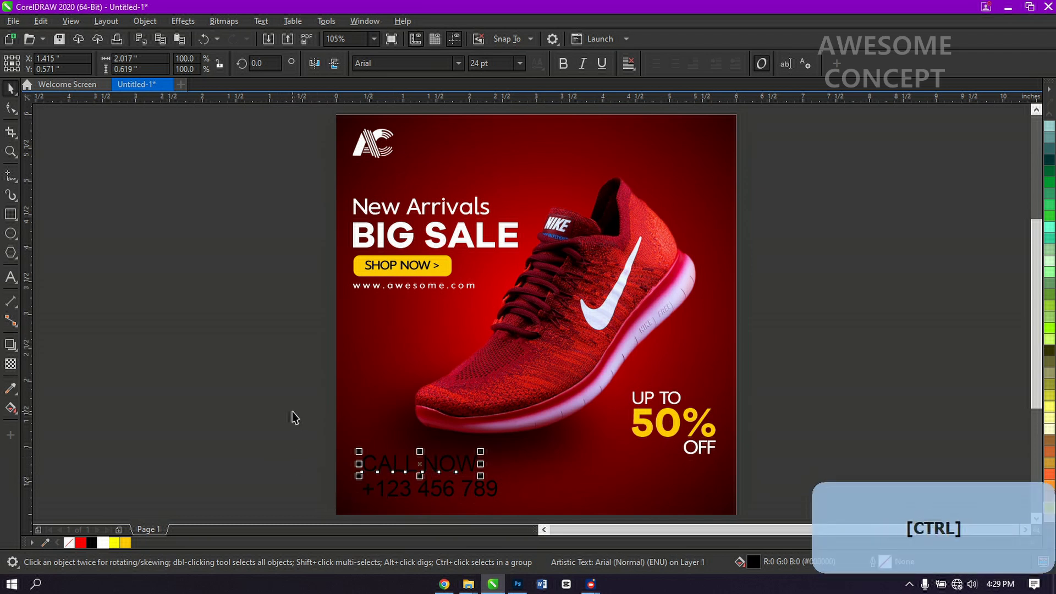
- Set the CALL NOW text in Galano Grotesque Medium and fill it with the golden yellow of the button
left_click(458, 64)
left_click(443, 133)
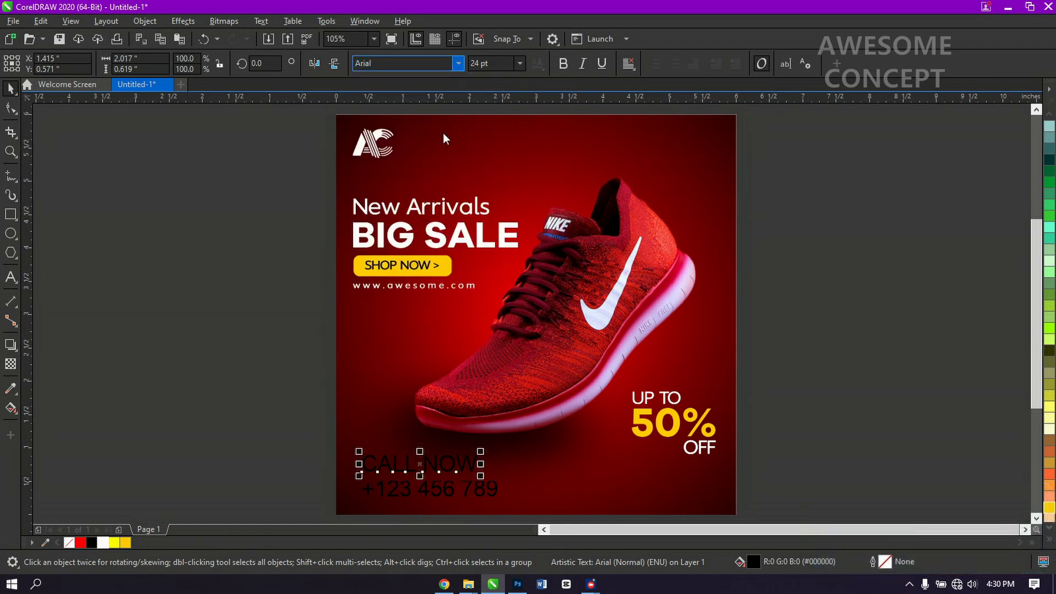
left_click(126, 543)
left_click(217, 446)
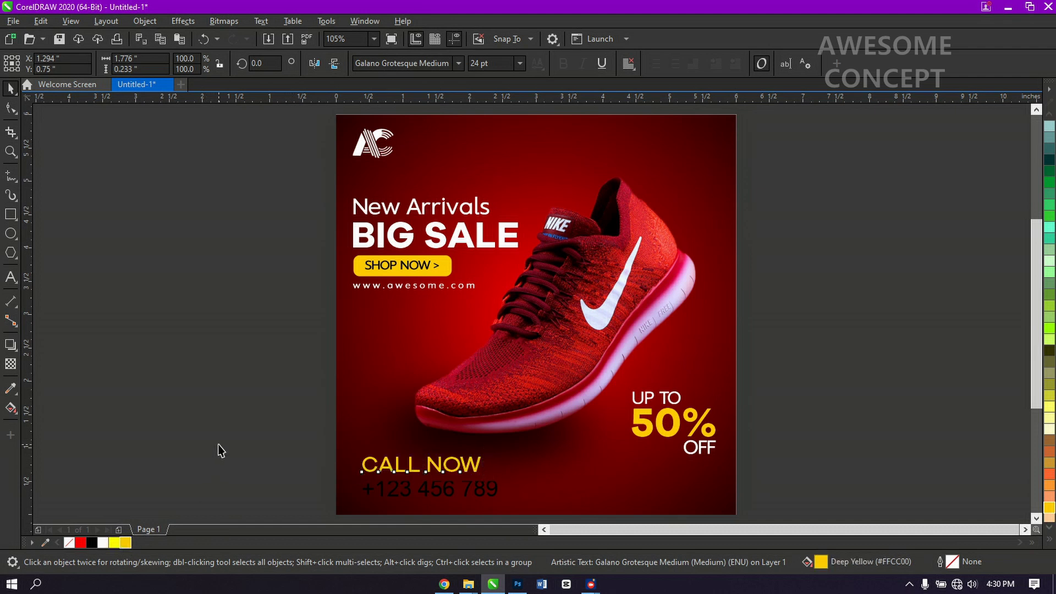
- Reduce the CALL NOW text to about 15.6 pt and shift the phone number line slightly up and left beneath it
left_click(400, 473)
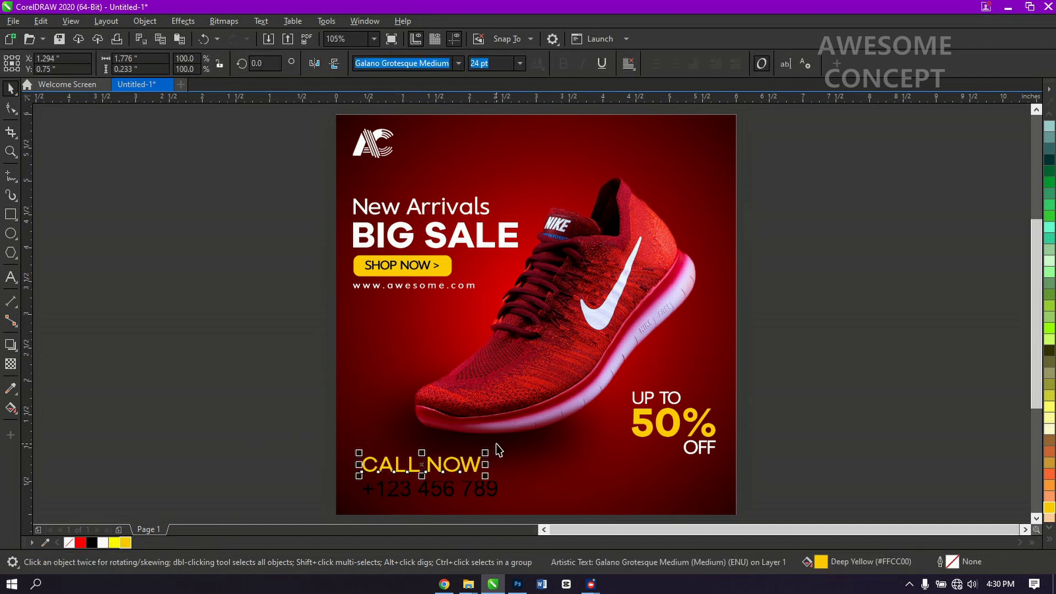
left_click_drag(489, 448, 447, 442)
left_click(427, 488)
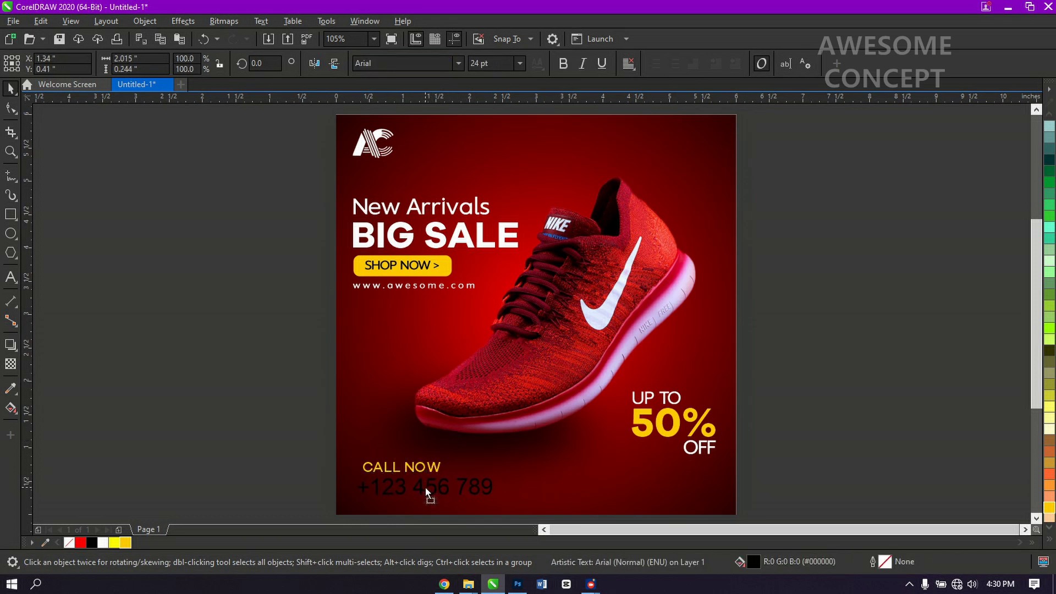
- Format the phone number line in Galano Grotesque Bold at about 20.6 pt with a white fill
left_click(456, 64)
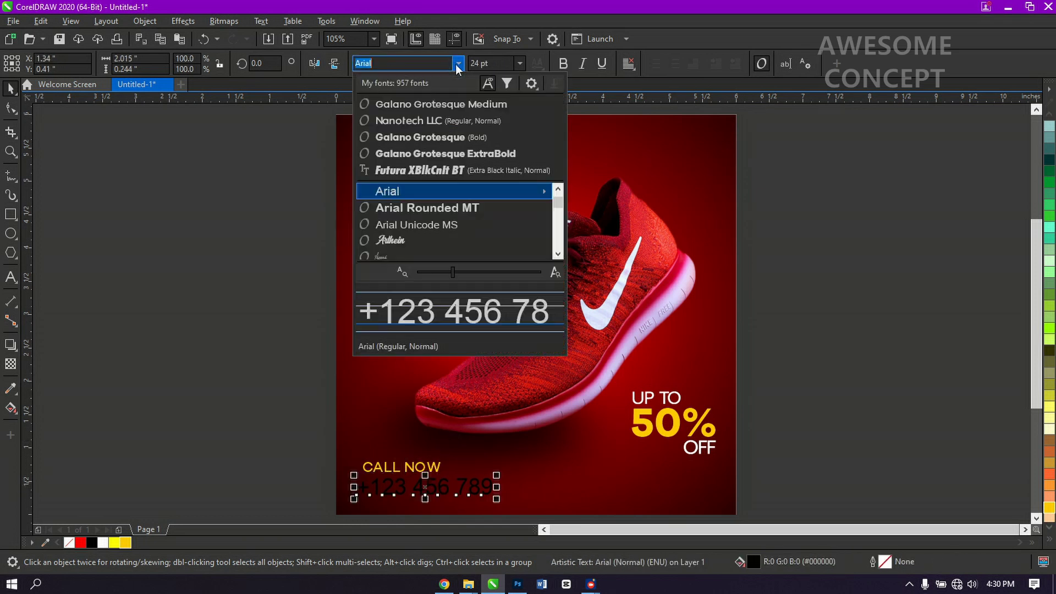
left_click(437, 136)
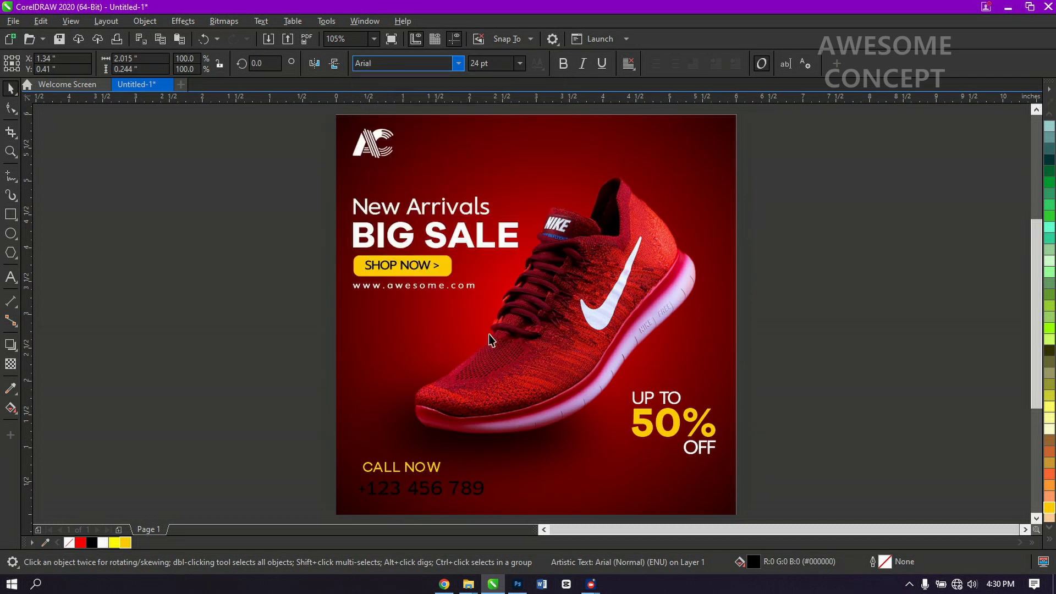
left_click_drag(490, 504, 477, 498)
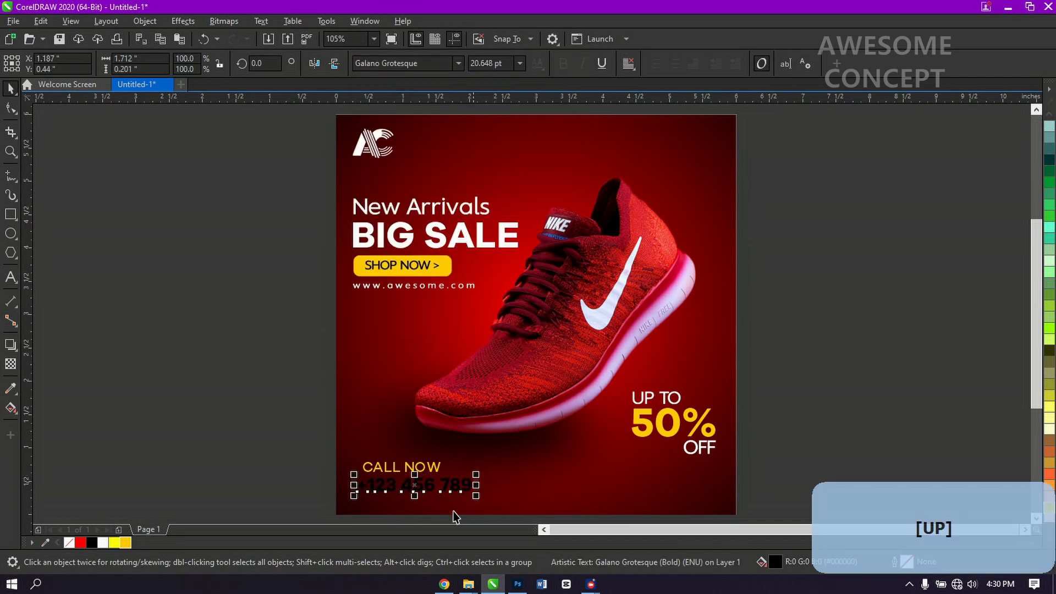
left_click(102, 543)
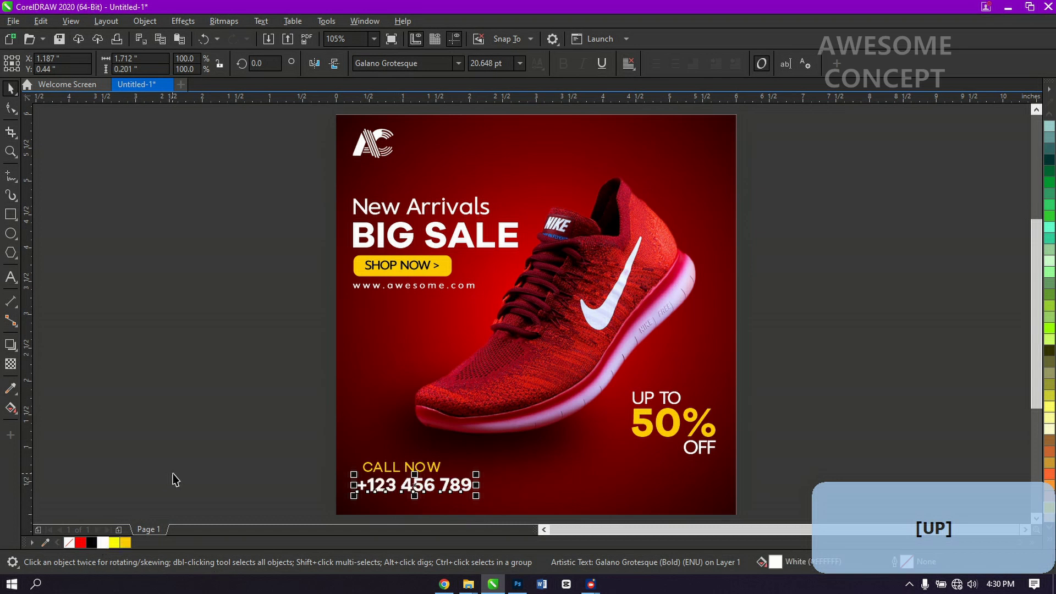
- Nudge the CALL NOW and phone number lines together about 0.09 inches down
left_click_drag(244, 429, 482, 501)
key("Down")
key("Down")
key("Down")
key("Down")
key("Down")
key("Down")
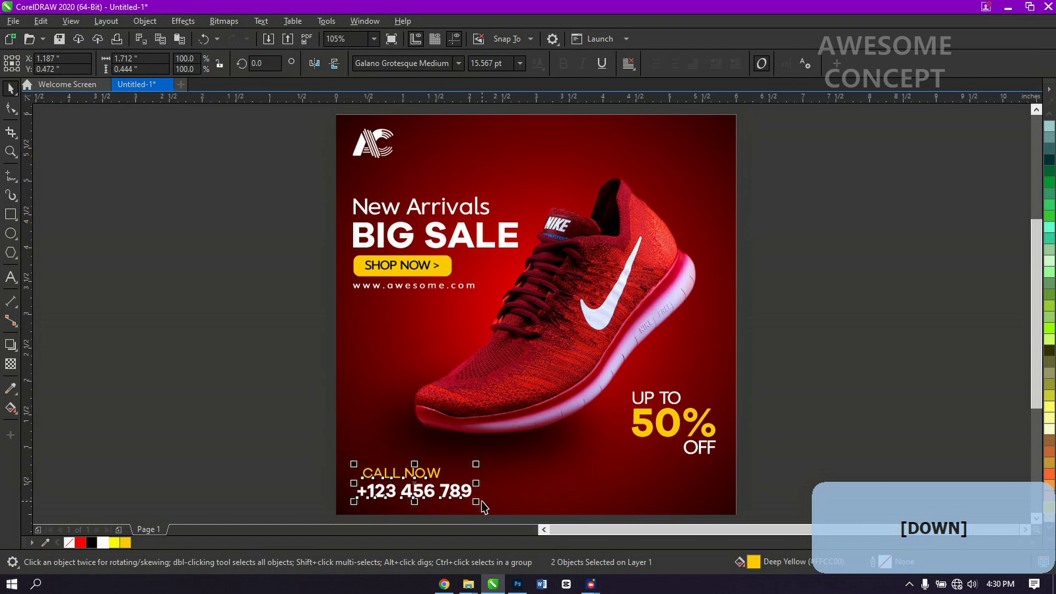
left_click(236, 365)
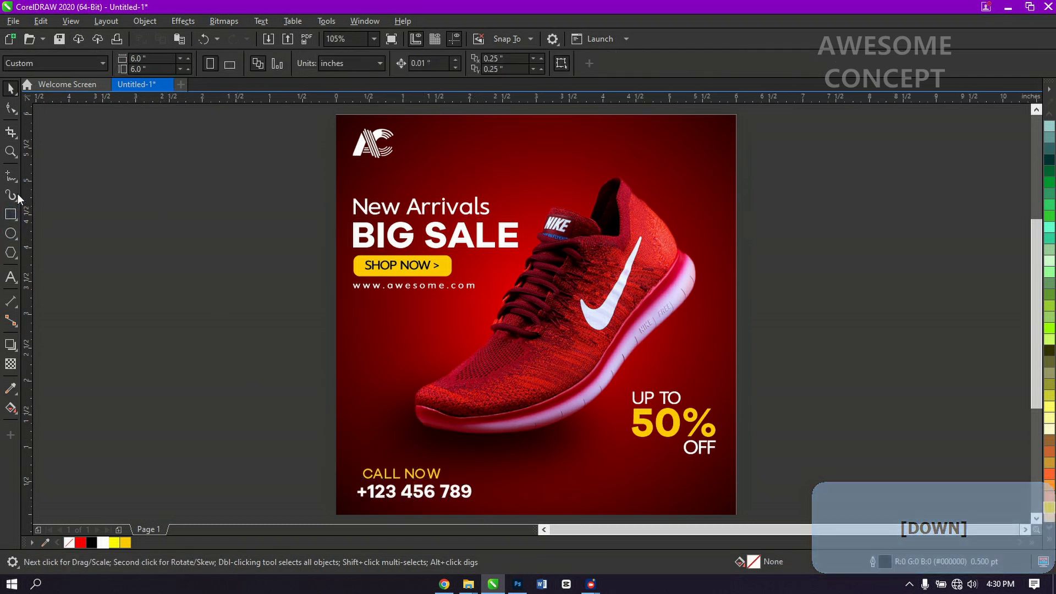
- Draw an open straight-sided frame around the shoe, about 3.9 by 3.2 inches, running from above New Arrivals to above the UP TO text
left_click(13, 176)
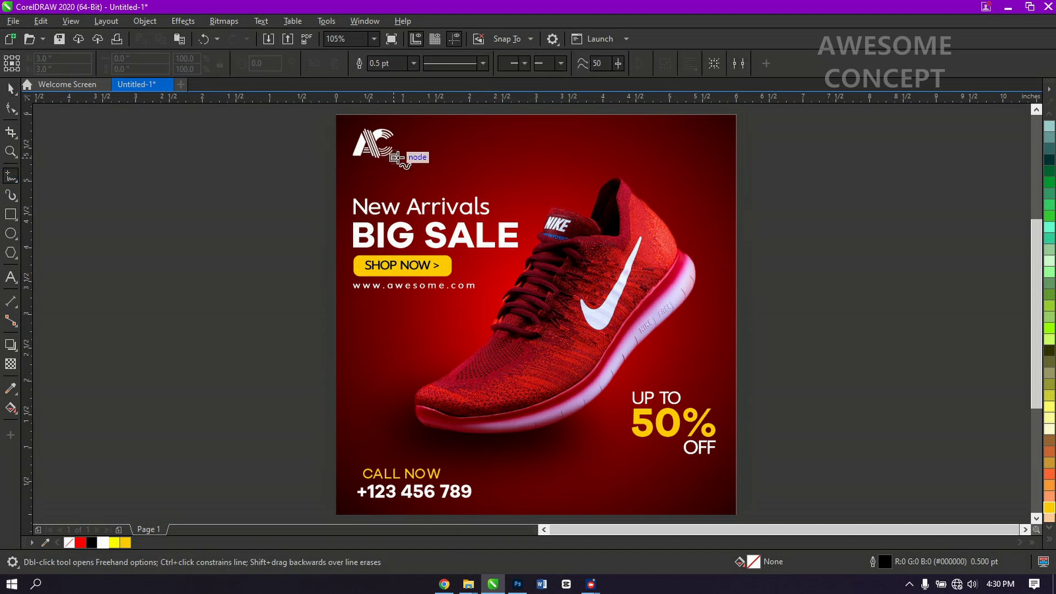
left_click(453, 193, "shift")
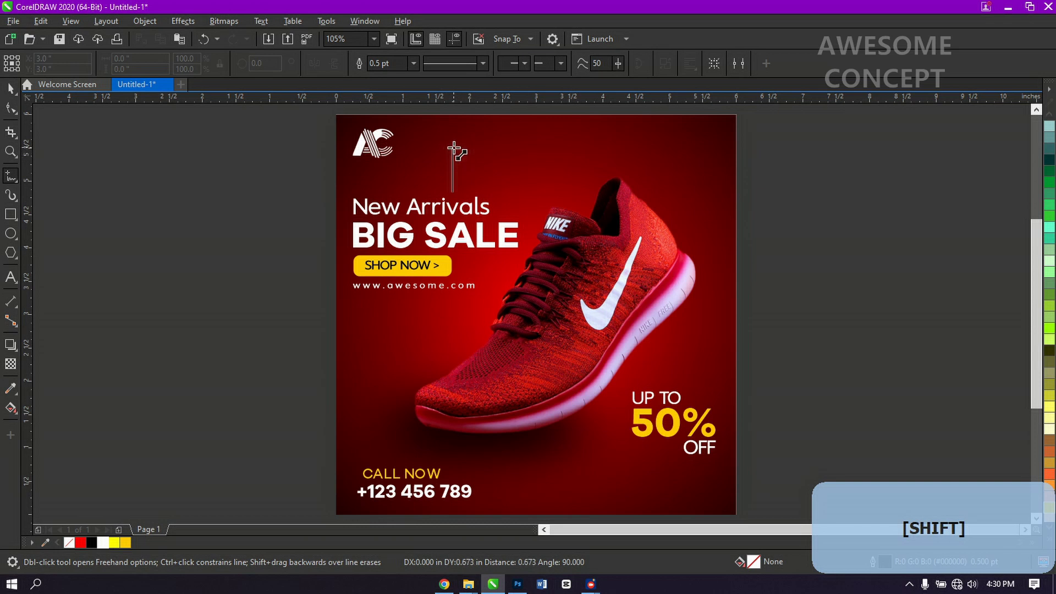
left_click(453, 146, "shift")
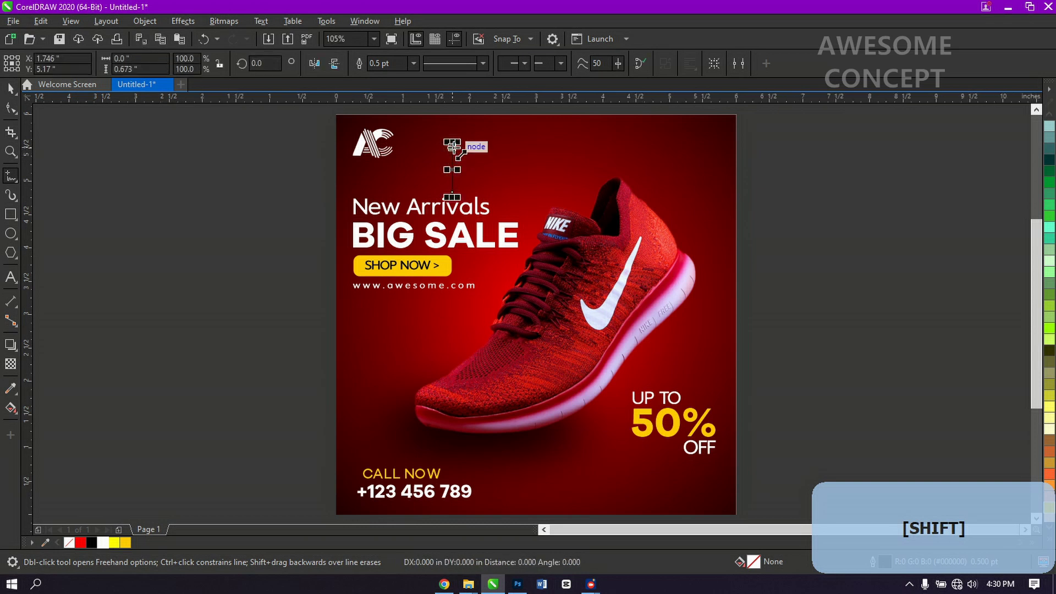
left_click(714, 147, "shift")
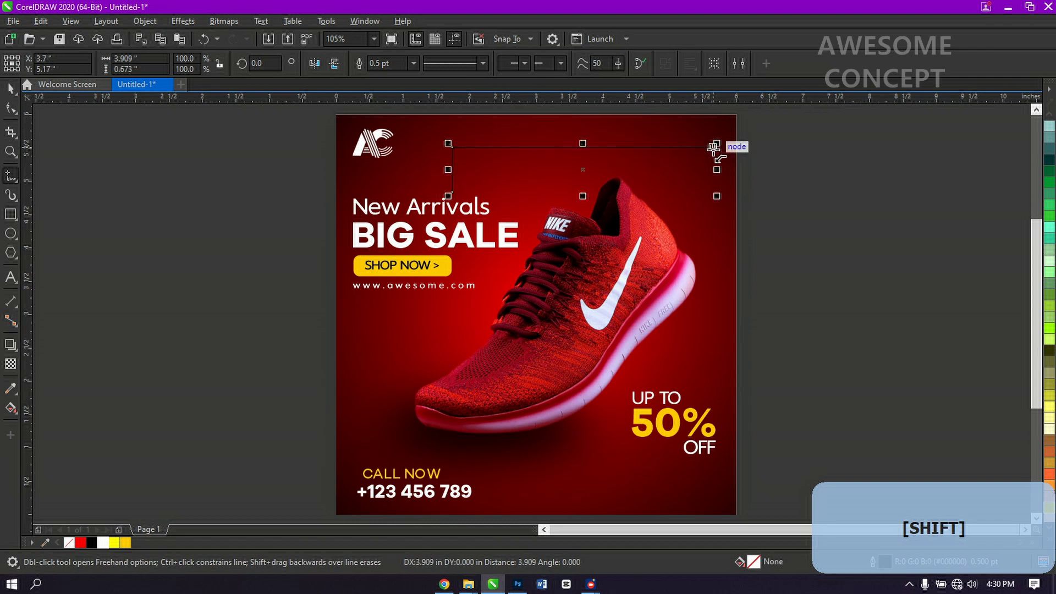
left_click(711, 361, "shift")
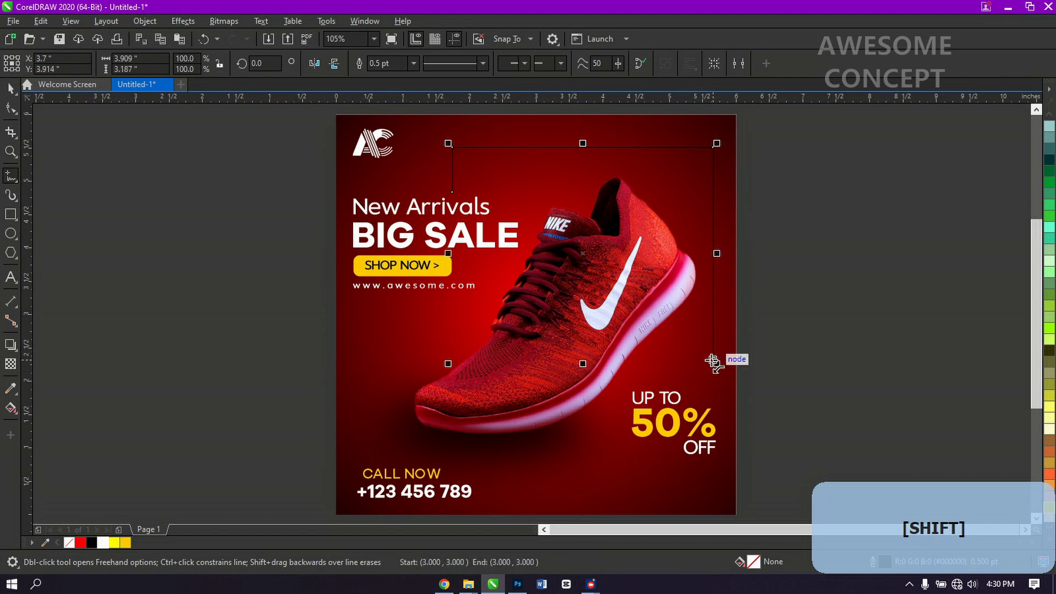
left_click(642, 361, "shift")
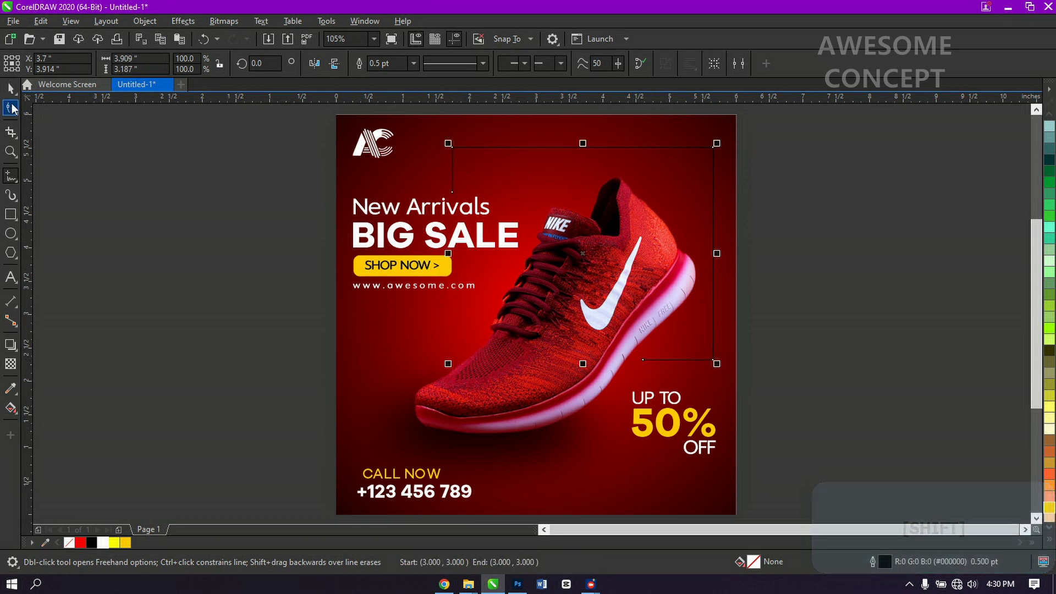
left_click(11, 88)
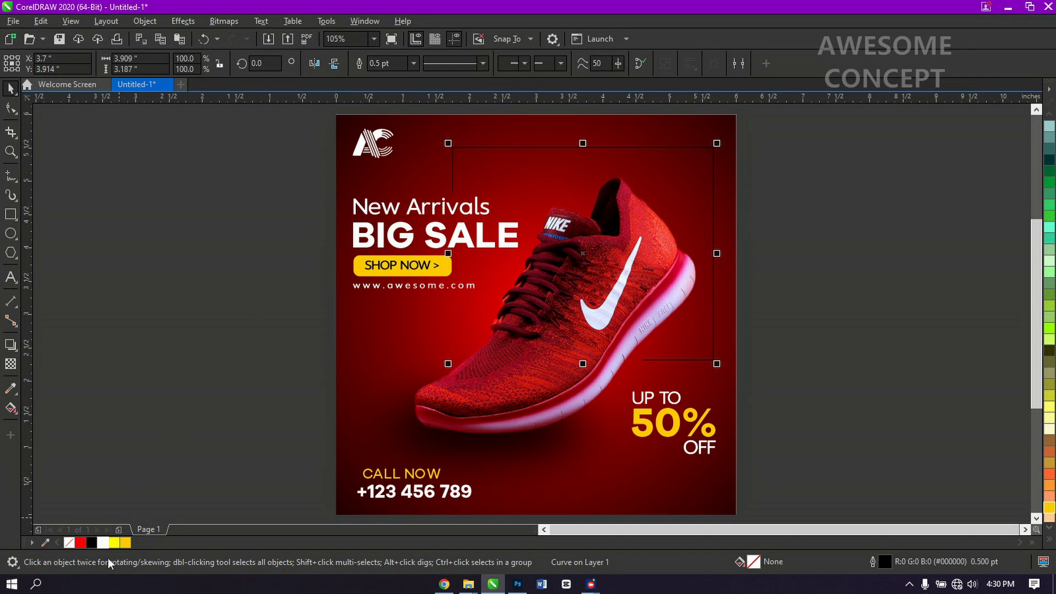
- Give the open frame line around the shoe a white outline 1.5 pt wide
right_click(103, 544)
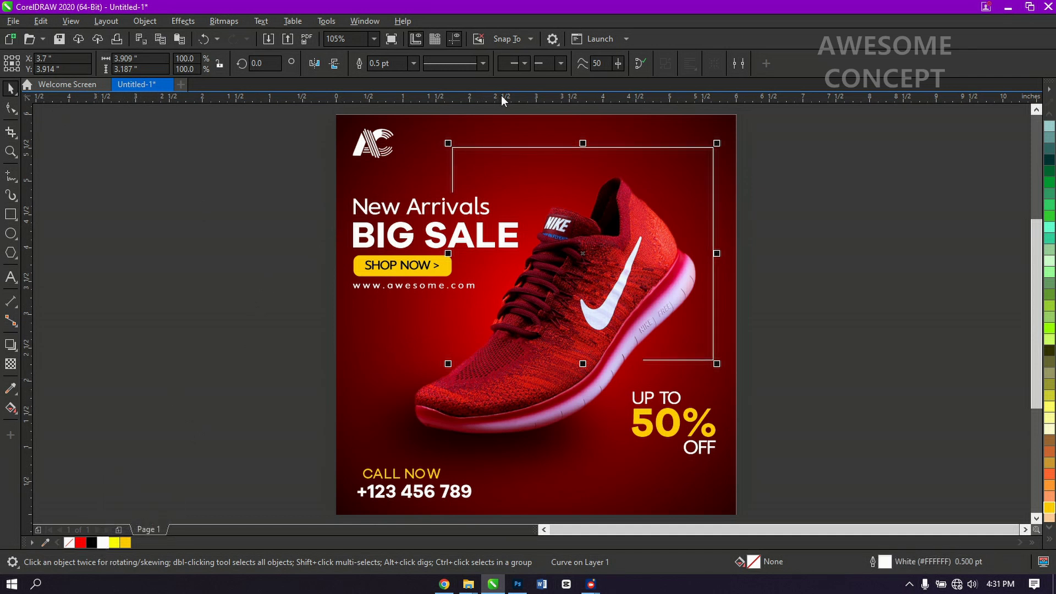
left_click(414, 64)
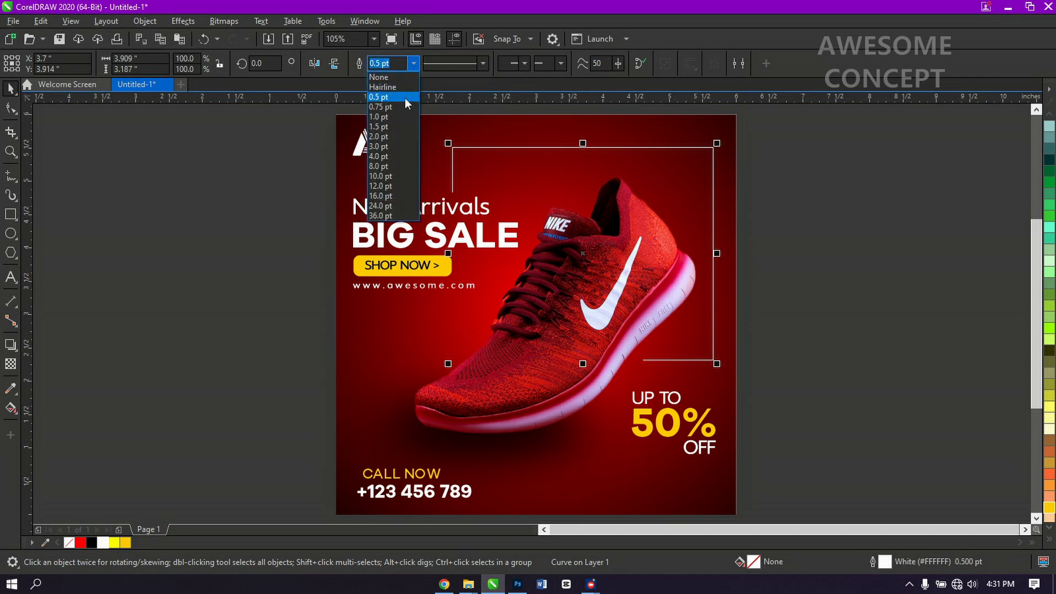
left_click(395, 126)
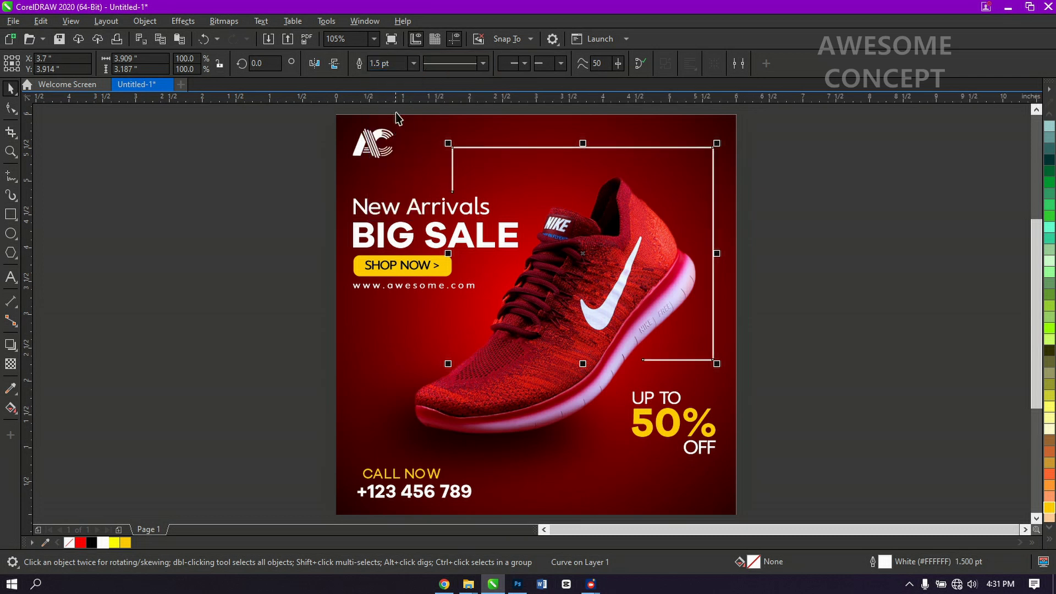
- Set the outline width of the white frame line around the shoe to 4.0 pt
left_click(414, 64)
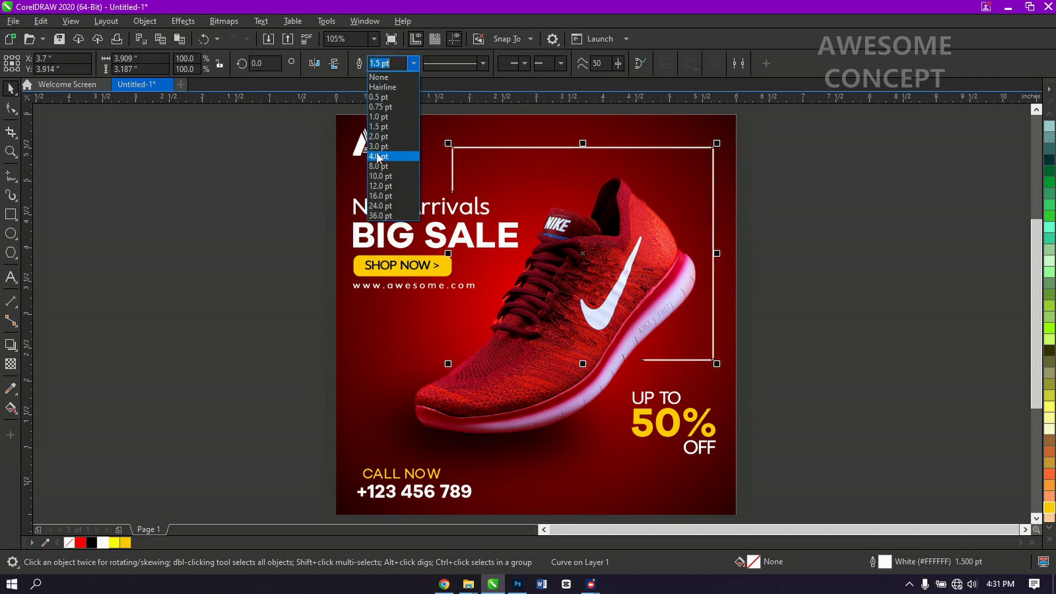
left_click(378, 157)
left_click(286, 222)
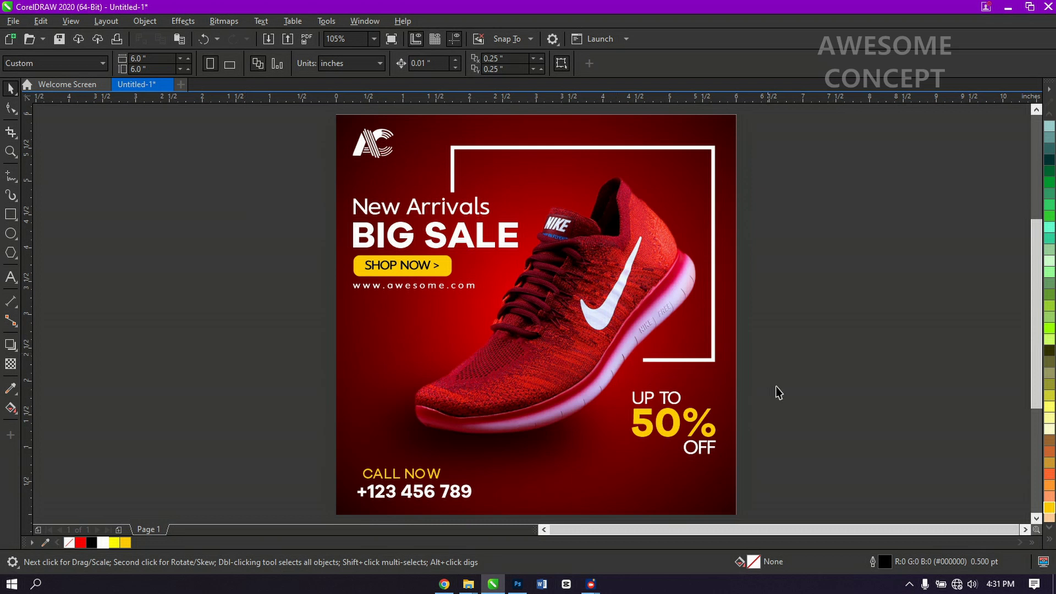
- Select the UP TO 50% OFF text lines together and enlarge them slightly, keeping their right edge in line with the frame
left_click_drag(792, 390, 593, 501)
left_click_drag(630, 460, 623, 466)
left_click(841, 341)
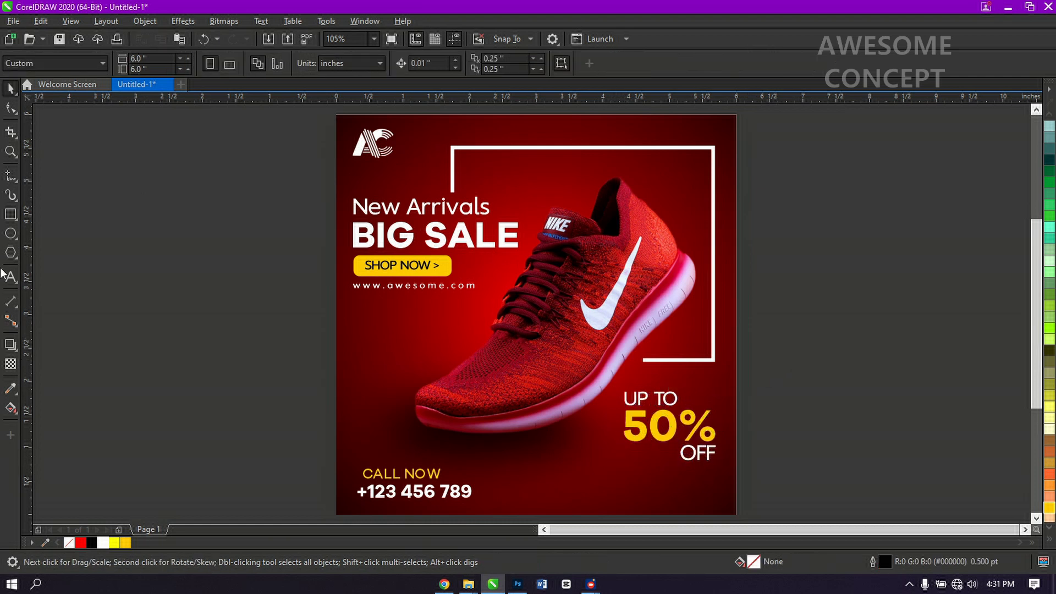
- Draw a circle about 0.31 inches across above the shoe, just below the frame's top line
left_click(11, 234)
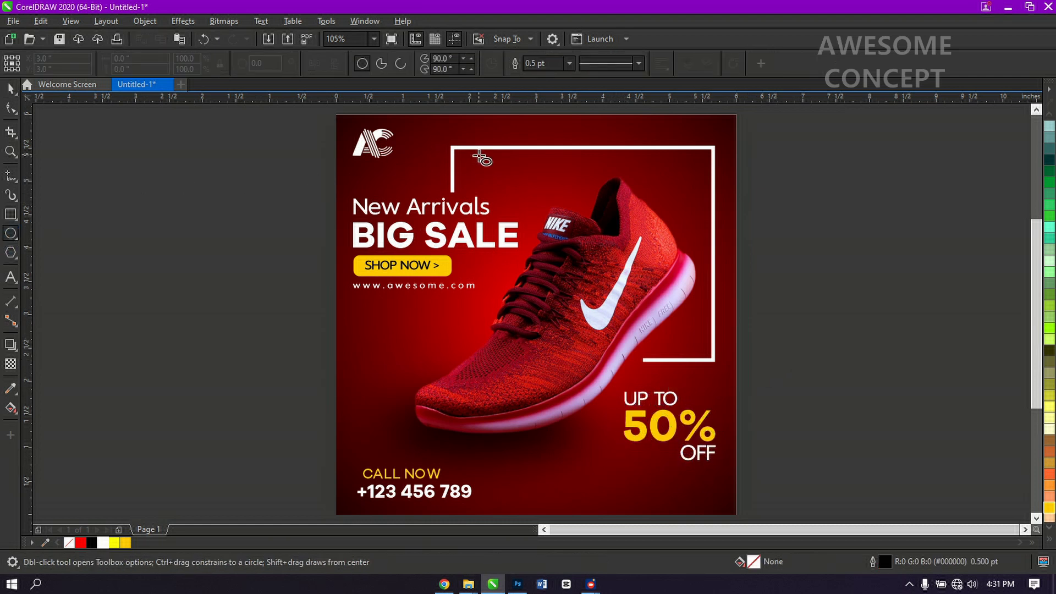
left_click_drag(543, 161, 564, 171)
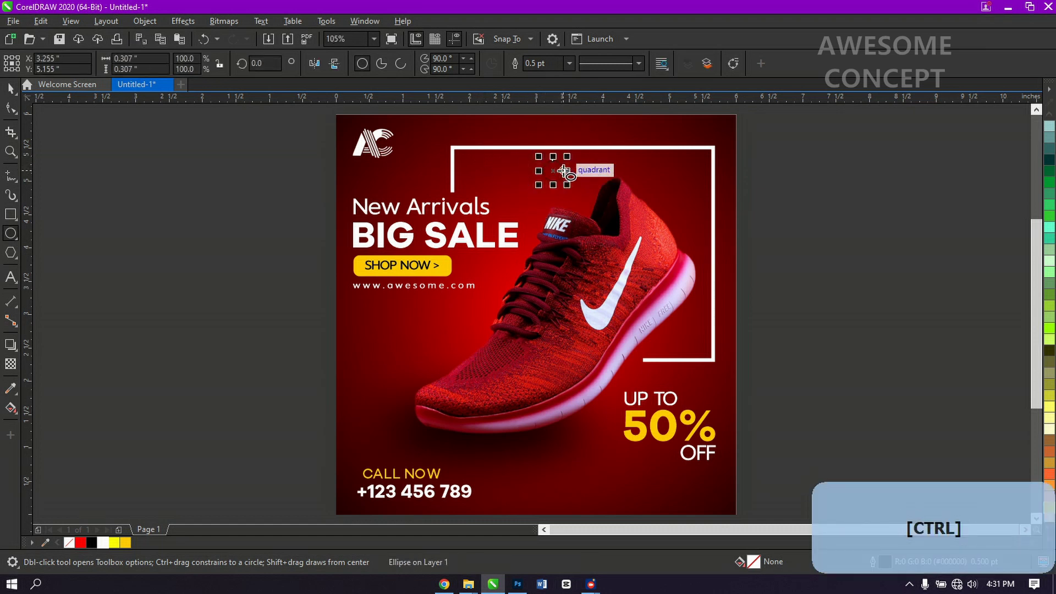
key("space")
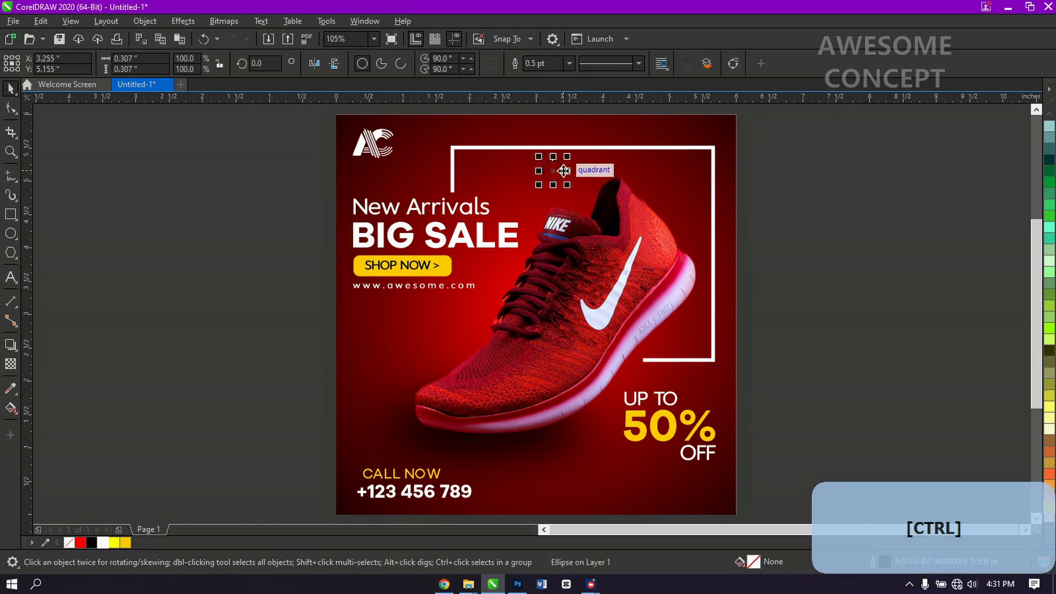
- Give the circle above the shoe a white 1.5 pt outline and scale it down slightly
right_click(103, 543)
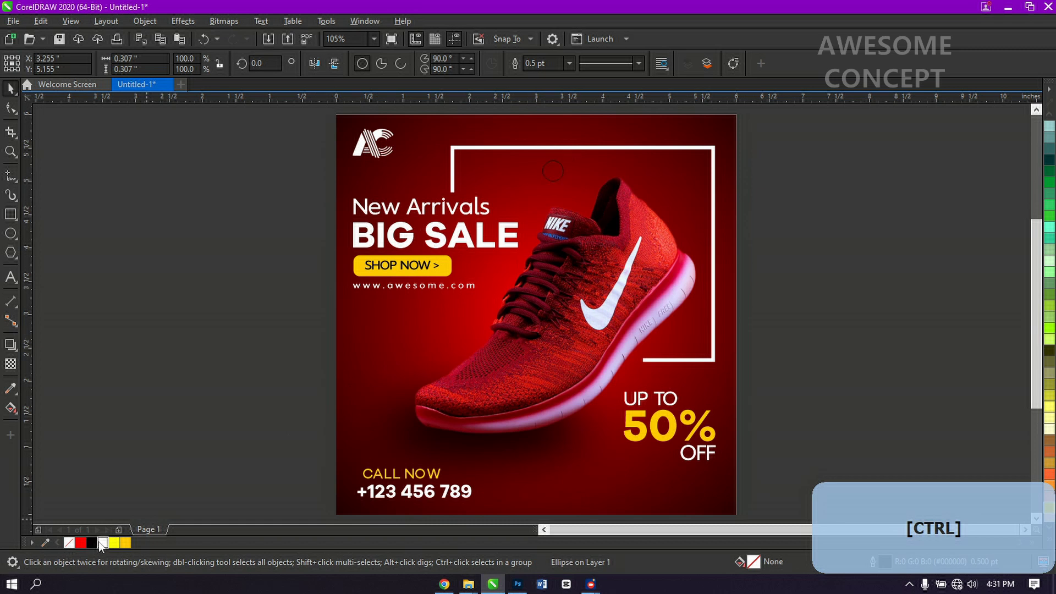
left_click(570, 63)
left_click(540, 126)
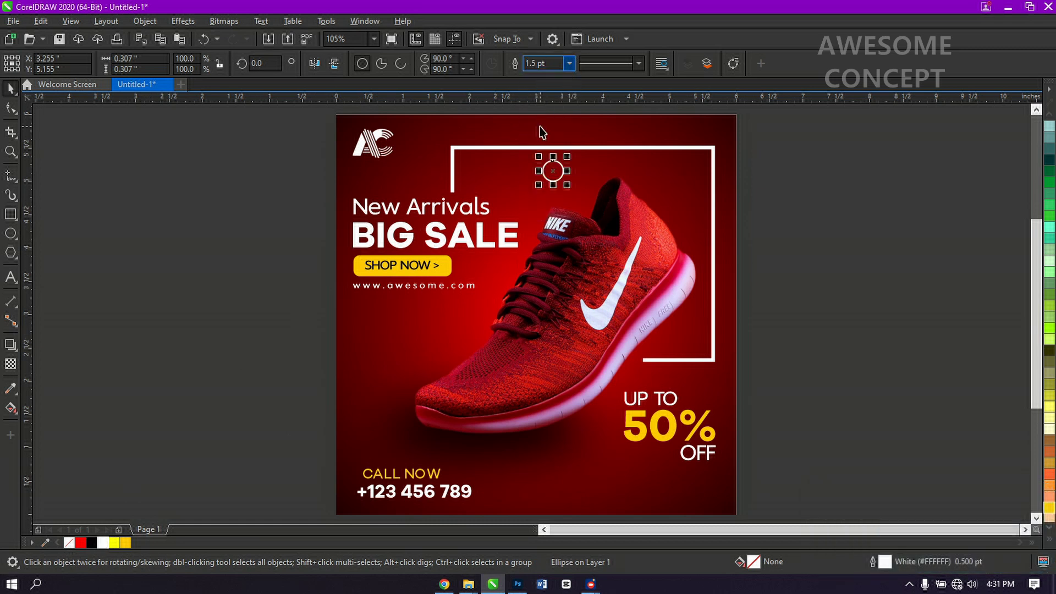
left_click_drag(571, 187, 570, 185)
left_click(798, 196)
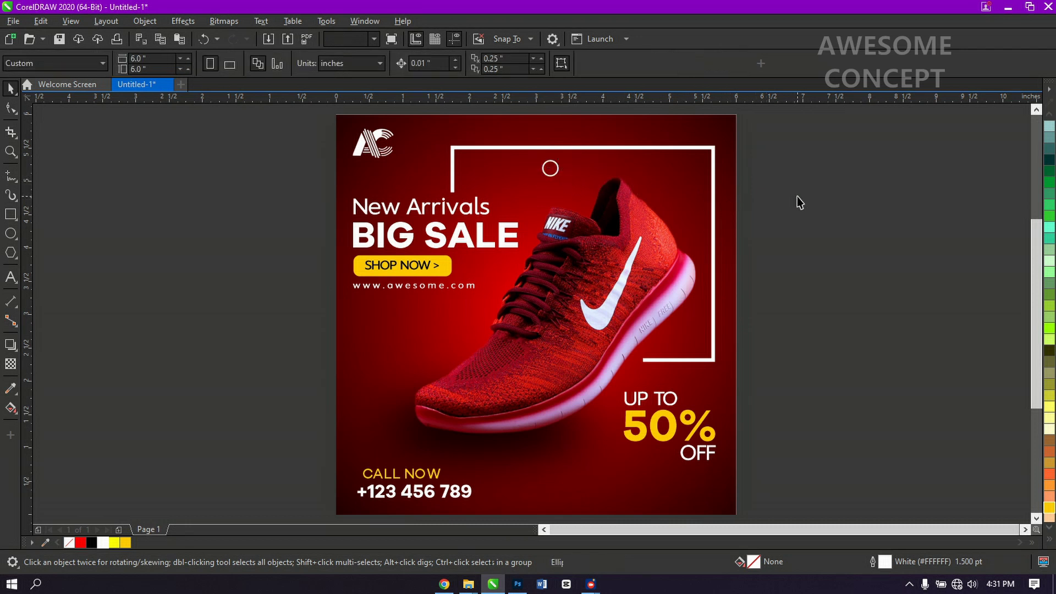
- Import the file "circle for bg" near the frame's right side and enlarge the dot pattern to about 0.55 by 0.41 inches
right_click(798, 196)
left_click(824, 271)
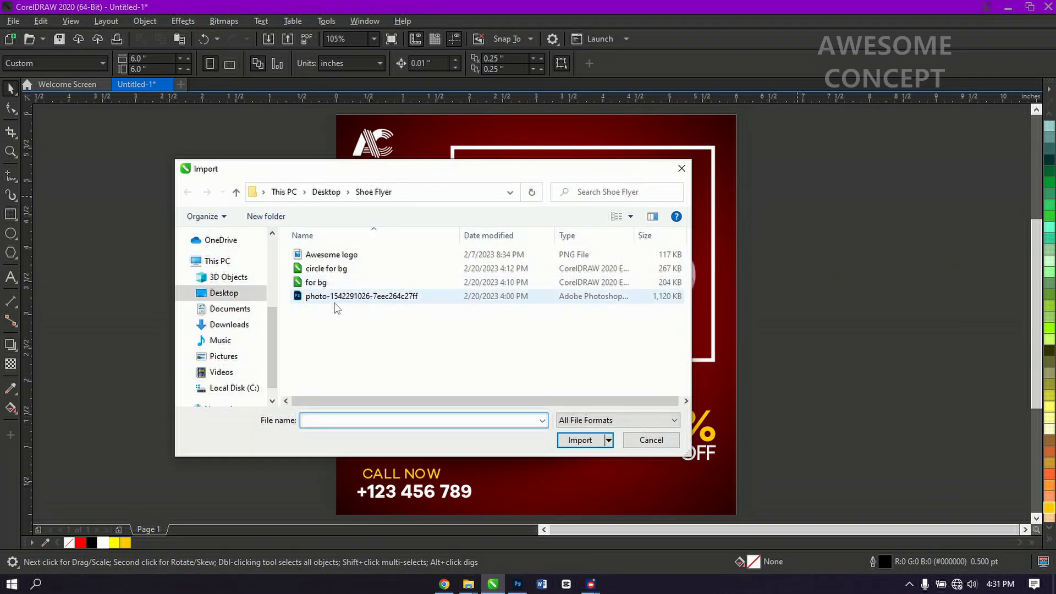
left_click(326, 268)
left_click(584, 467)
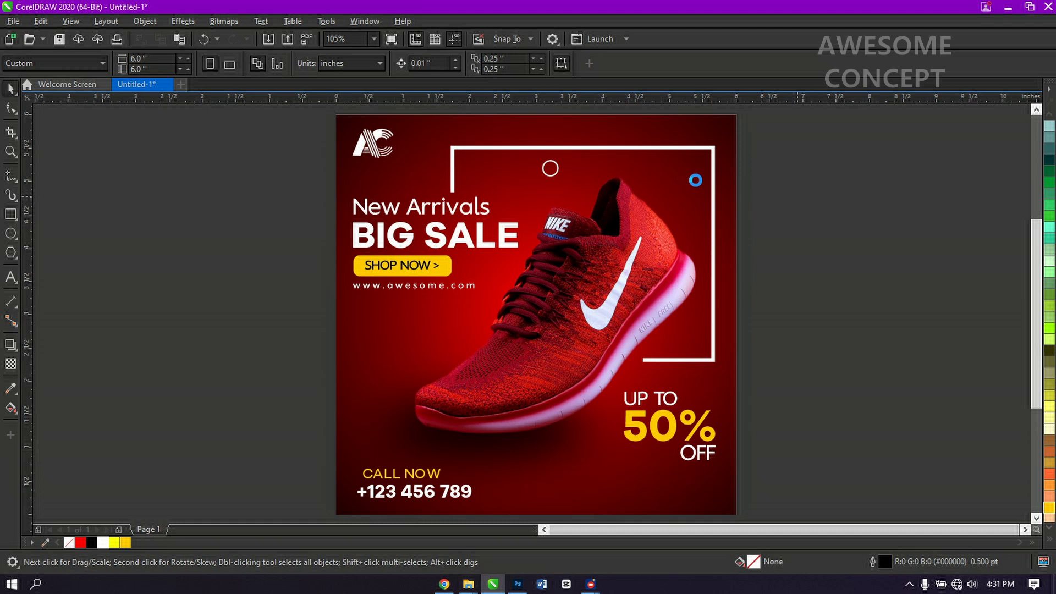
left_click(696, 181)
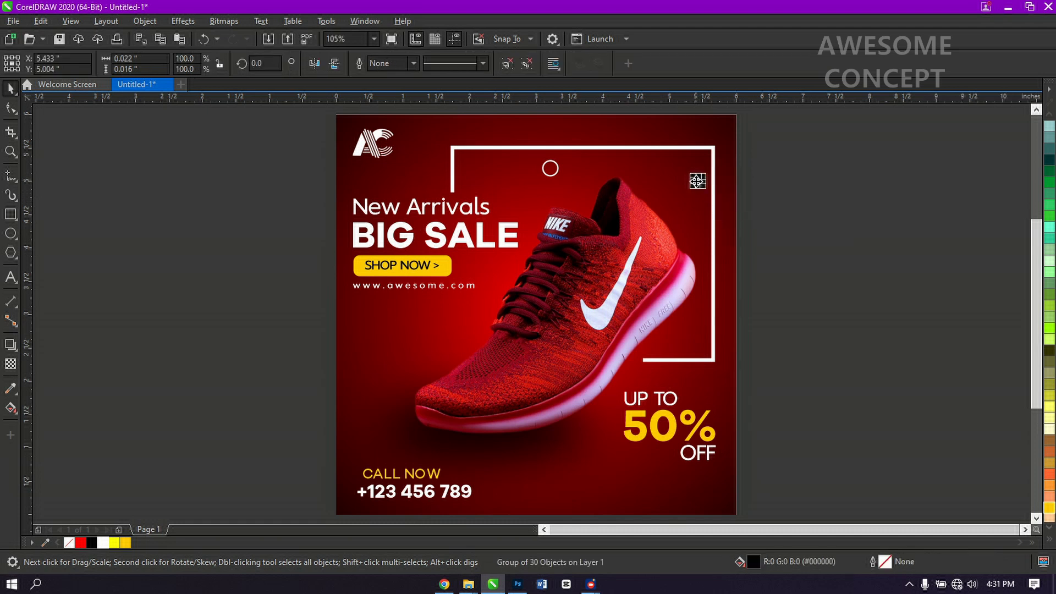
left_click_drag(694, 178, 739, 212)
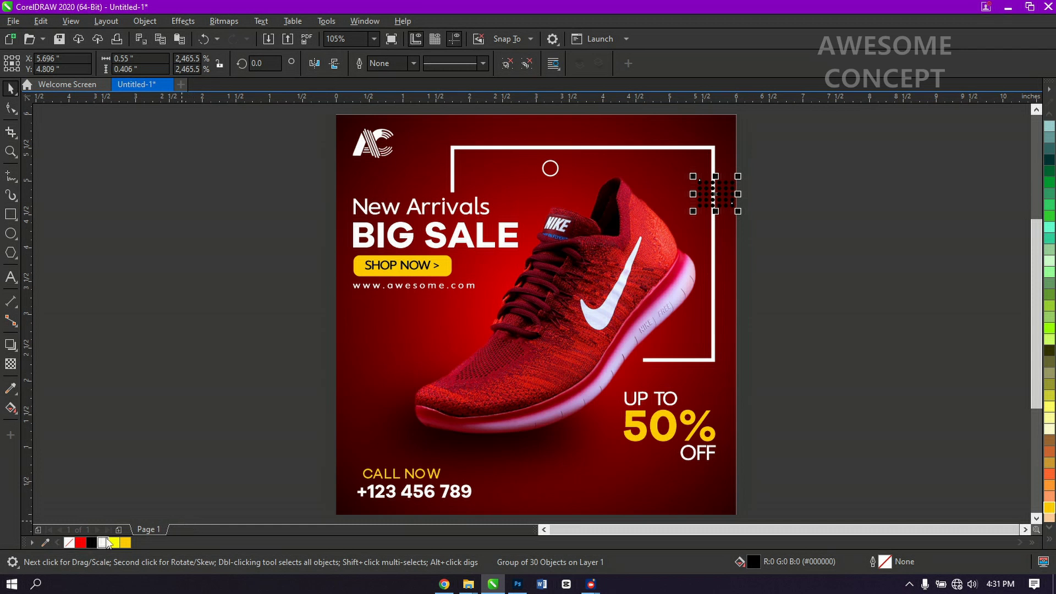
- Fill the imported dot pattern with white and give it a uniform transparency of 85
left_click(103, 543)
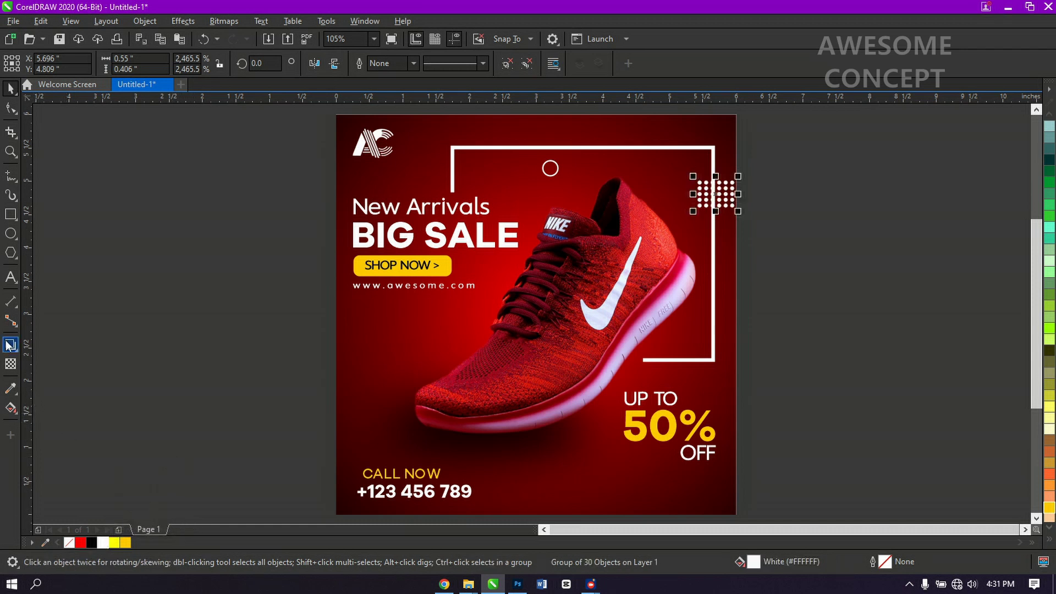
left_click(9, 362)
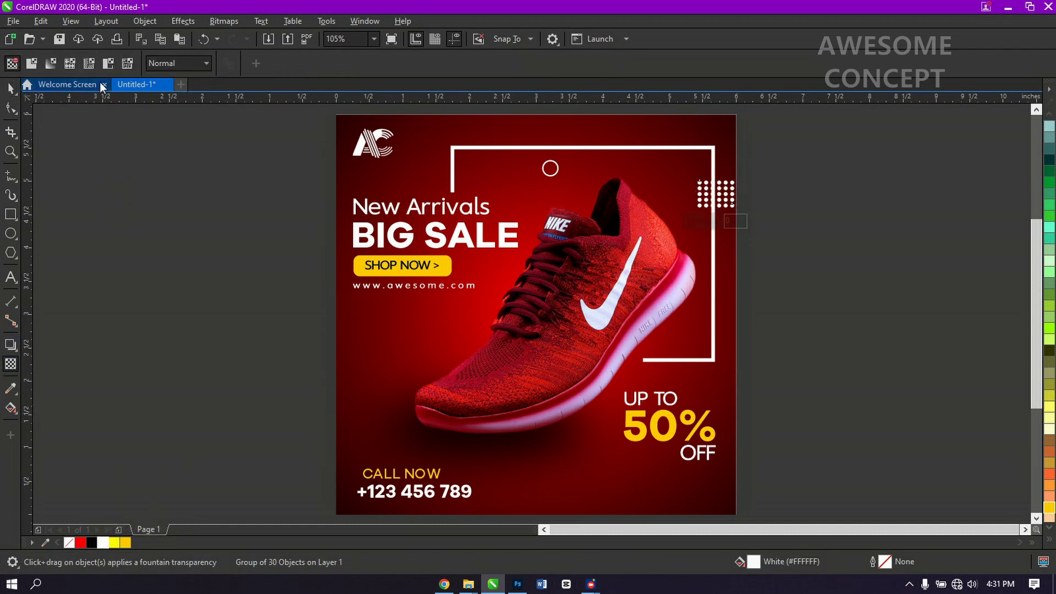
left_click(30, 63)
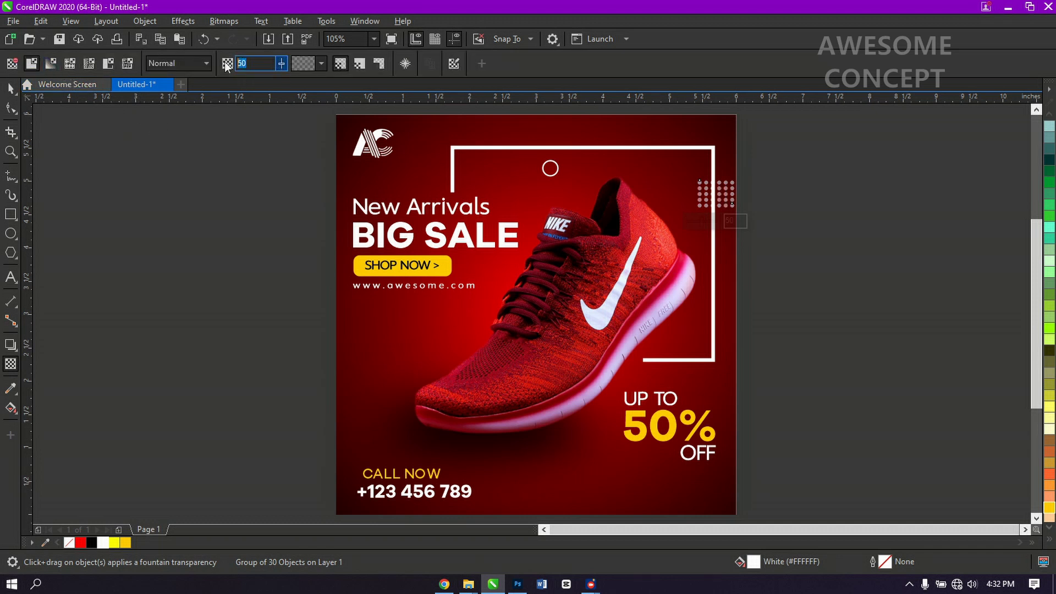
type("8")
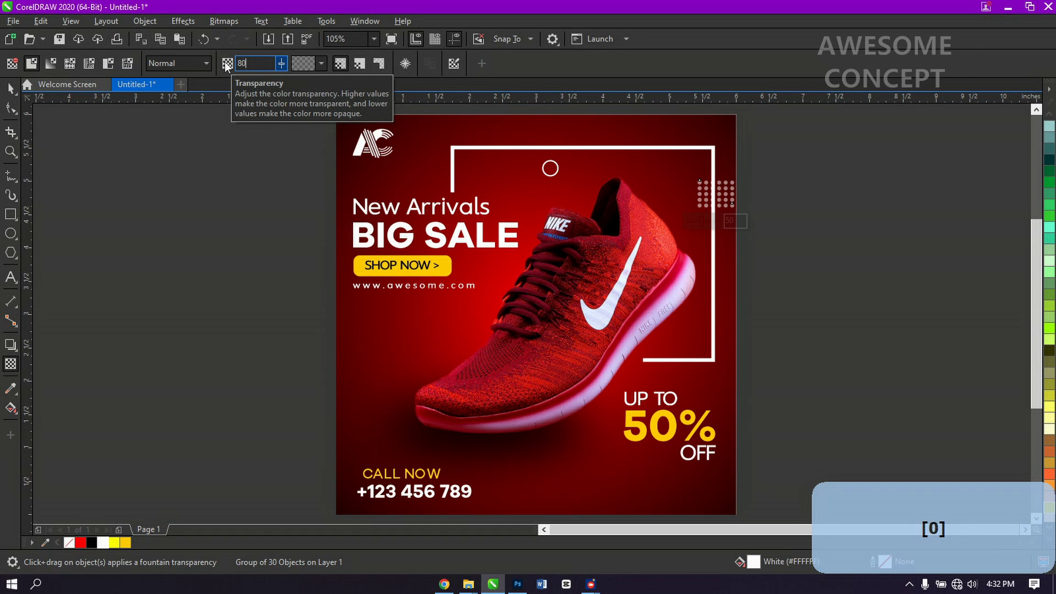
key("Return")
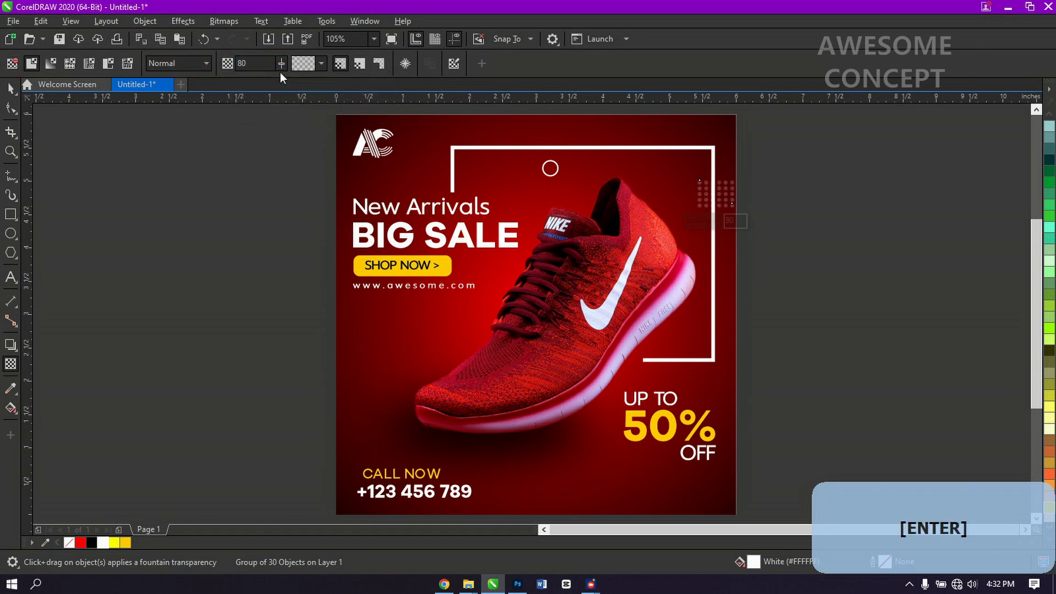
left_click(266, 61)
type("85")
key("Return")
left_click(10, 88)
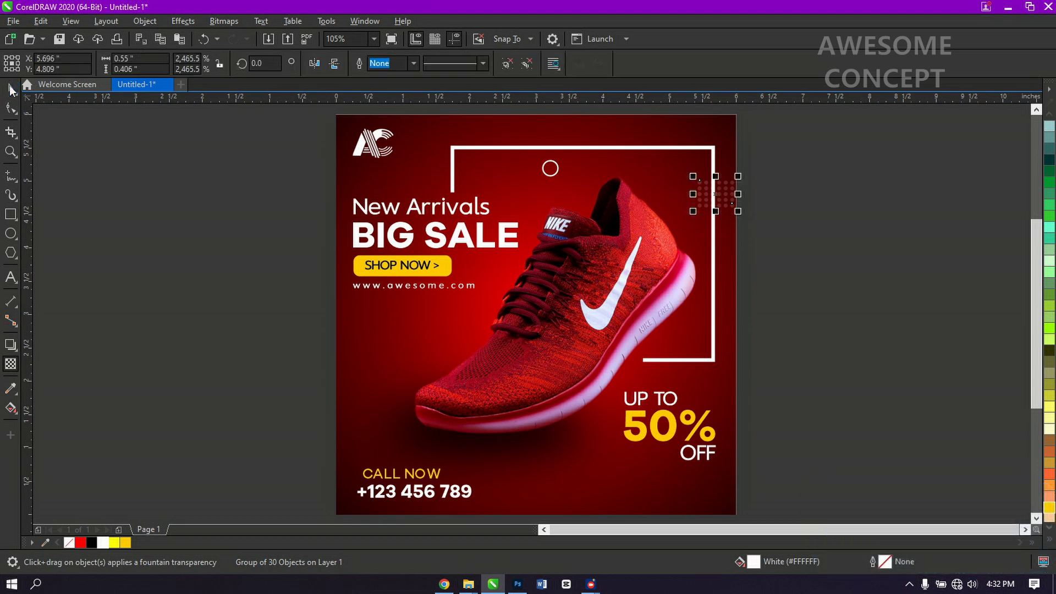
- Move the dot pattern inside the frame's upper-right corner and nudge it slightly down
left_click_drag(717, 194, 683, 169)
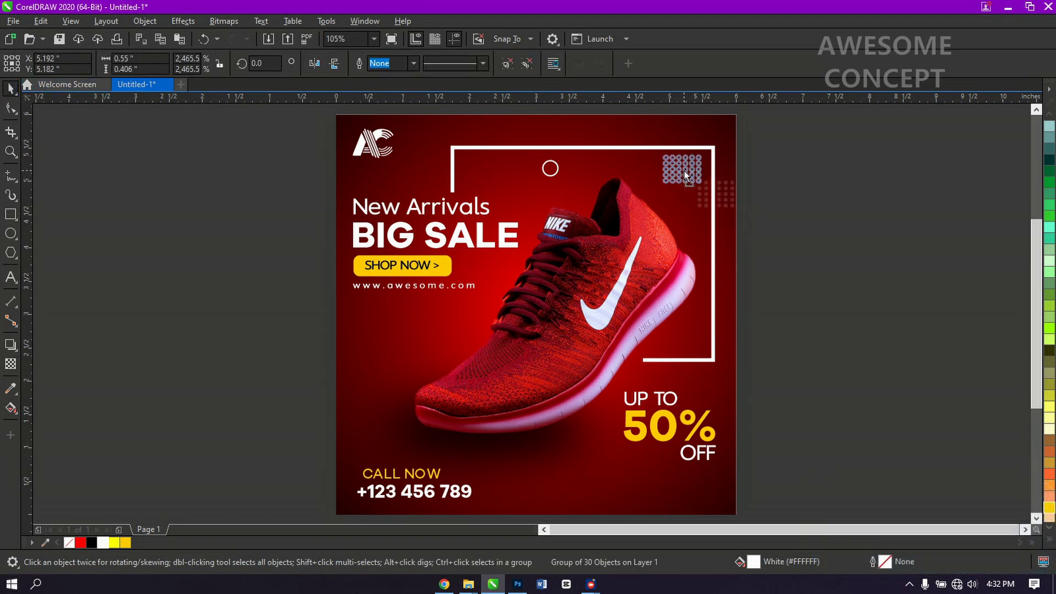
key("Down")
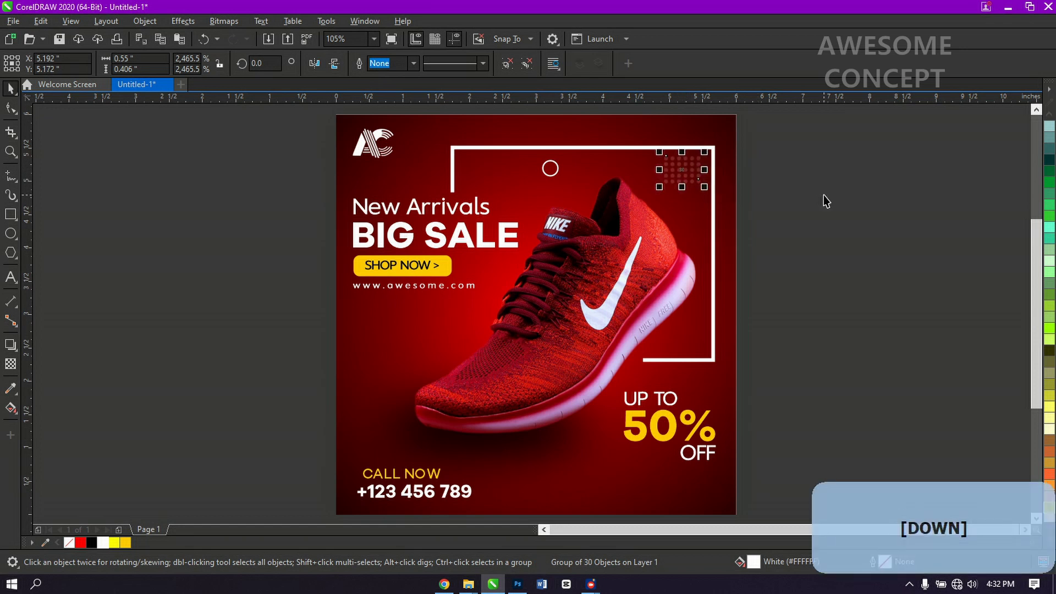
left_click(825, 201)
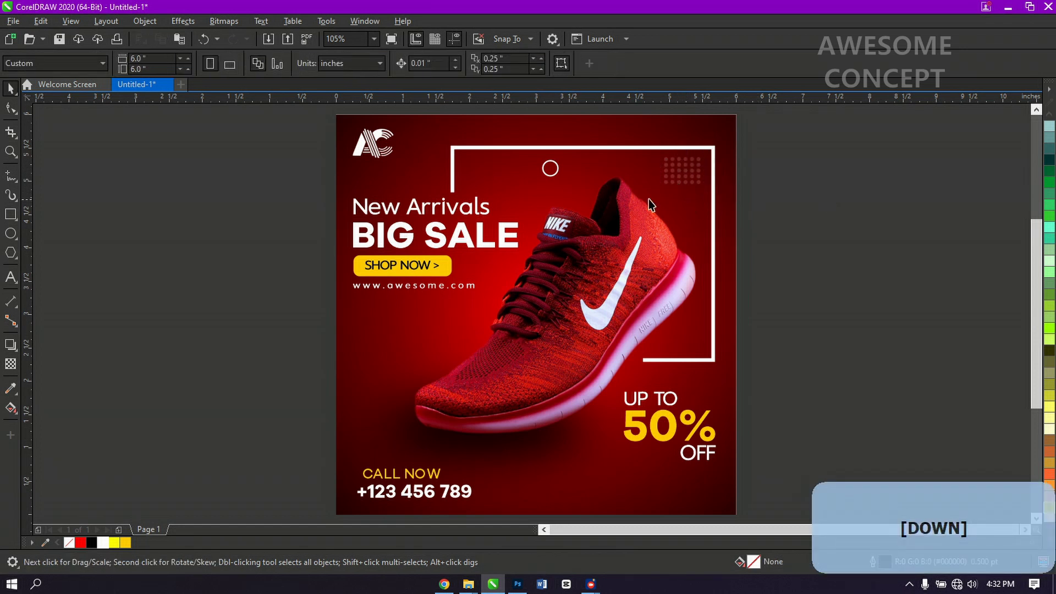
- Place a copy of the dot pattern left of the shoe's toe, above CALL NOW, and nudge it down to about Y 1.79 inches
left_click(676, 176)
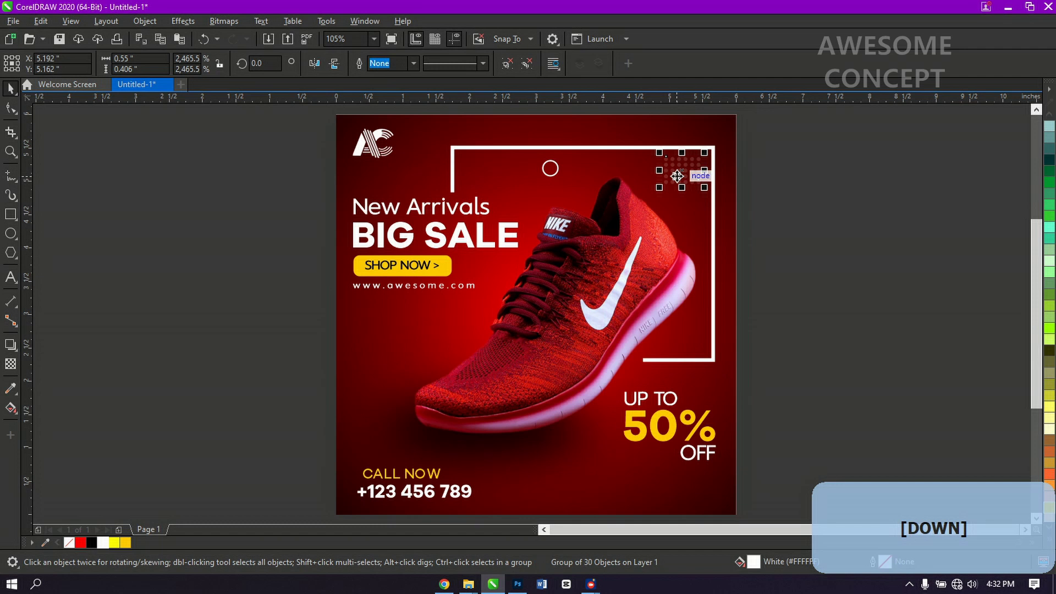
left_click_drag(676, 176, 363, 391)
left_click(384, 416)
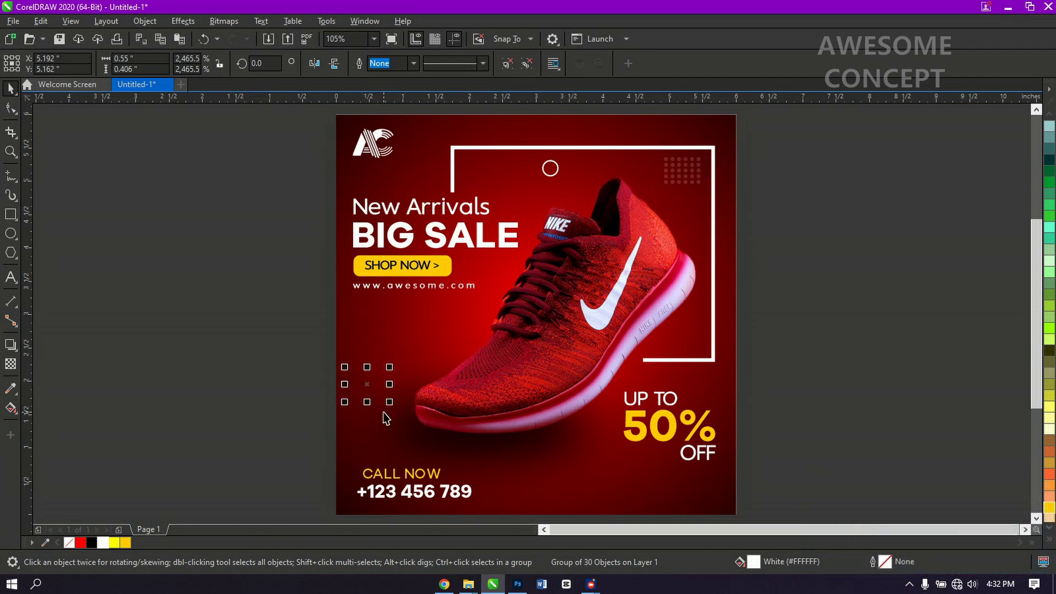
key("Down")
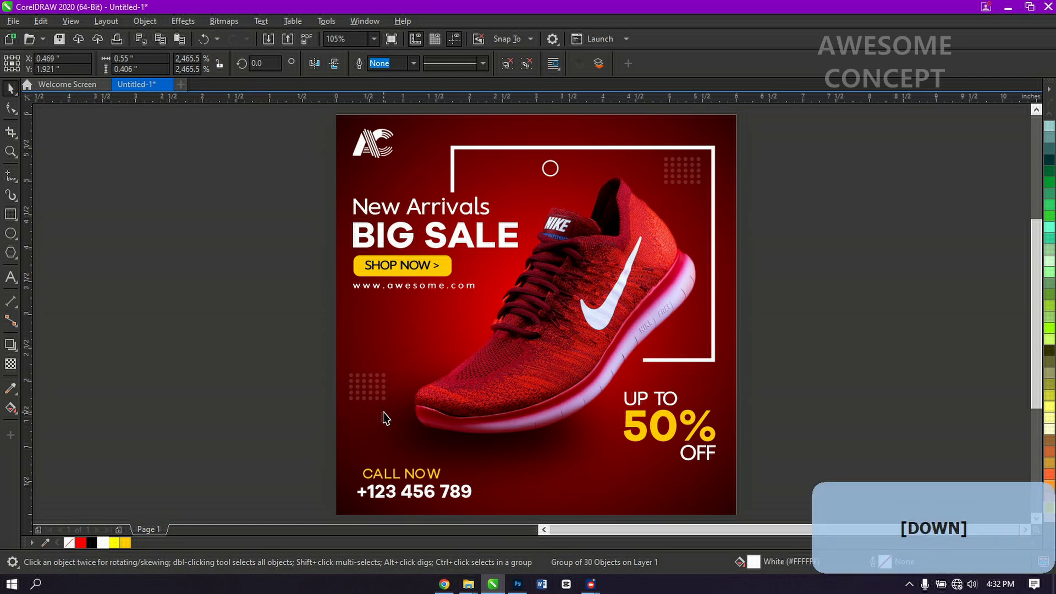
key("Down")
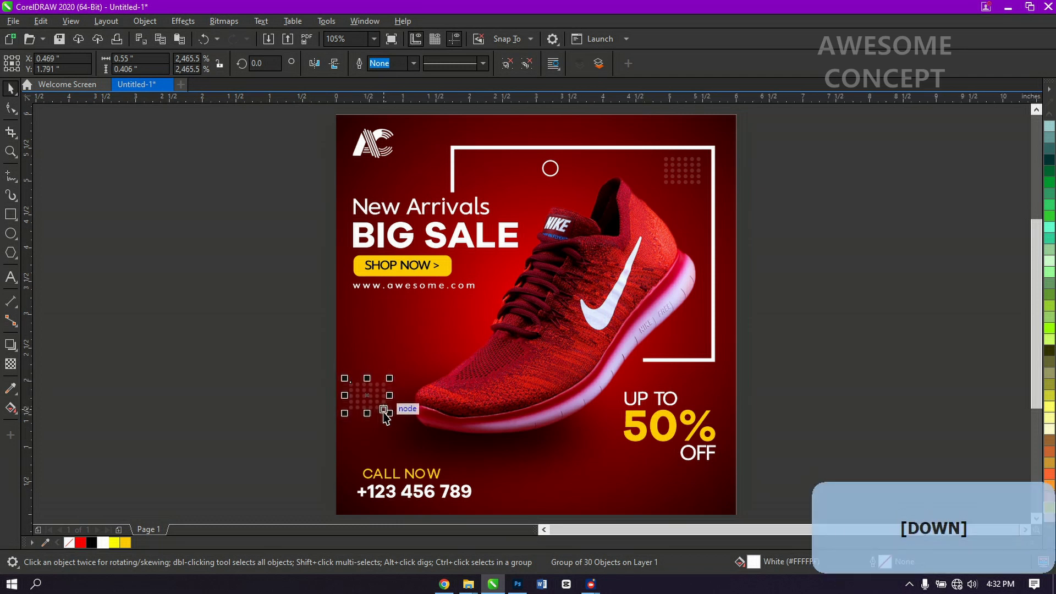
- Set the transparency of the dot pattern copy beside the shoe's toe to 90
left_click(10, 365)
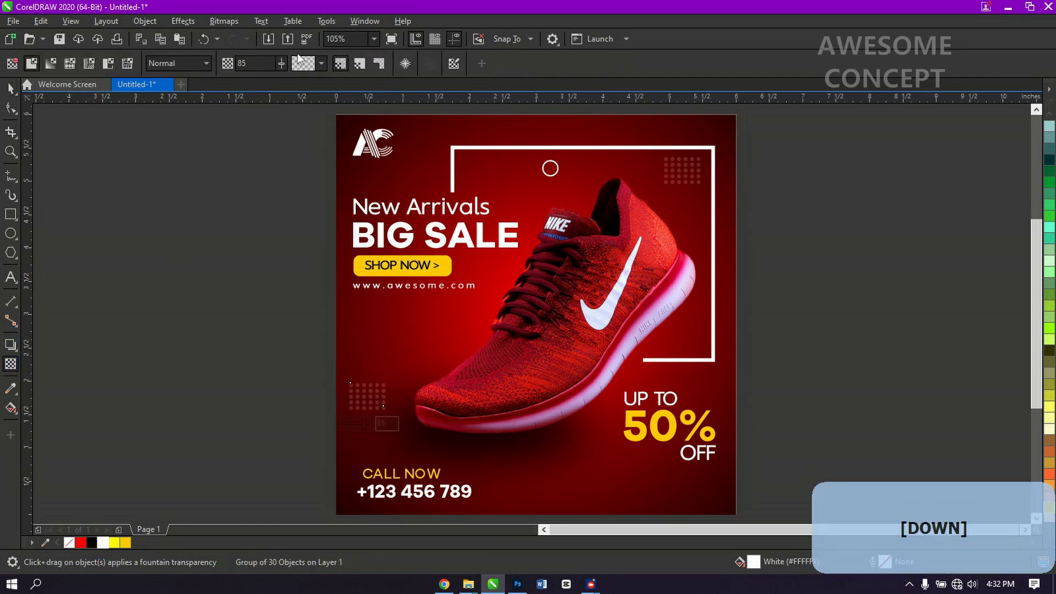
double_click(256, 63)
type("90")
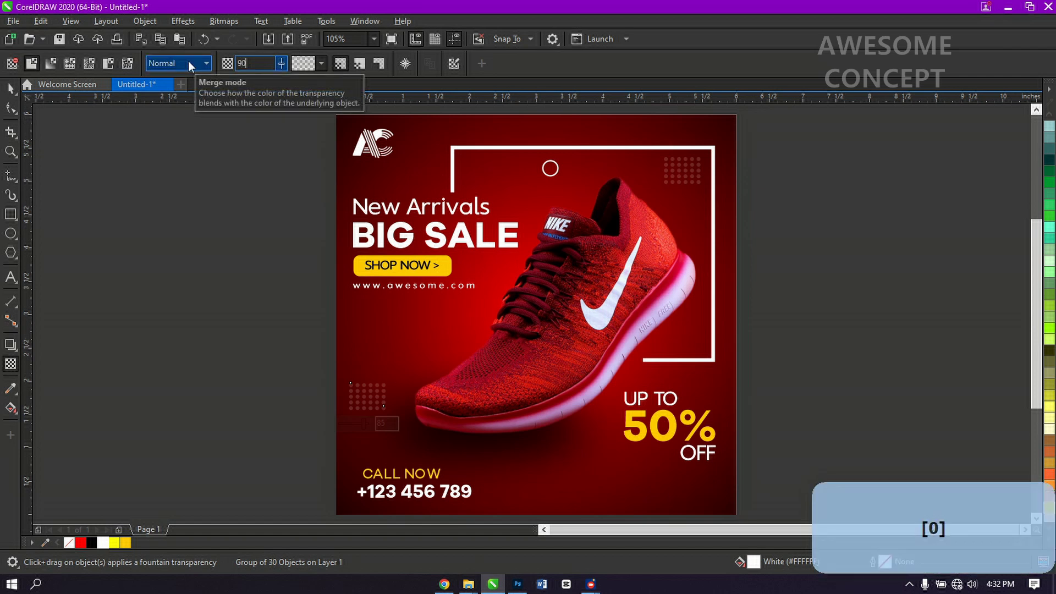
key("Return")
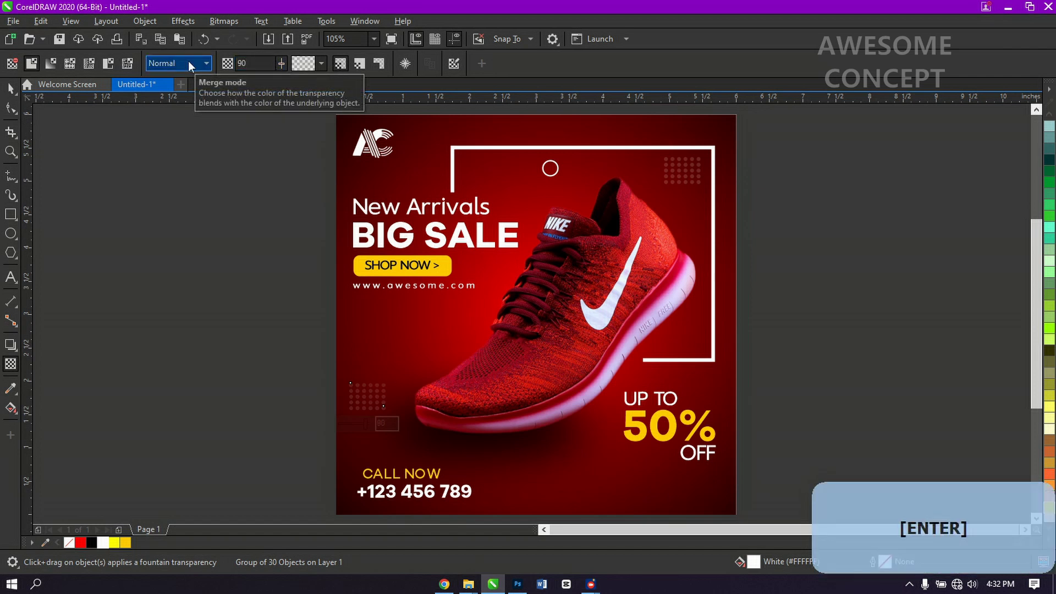
left_click(12, 88)
left_click(805, 176)
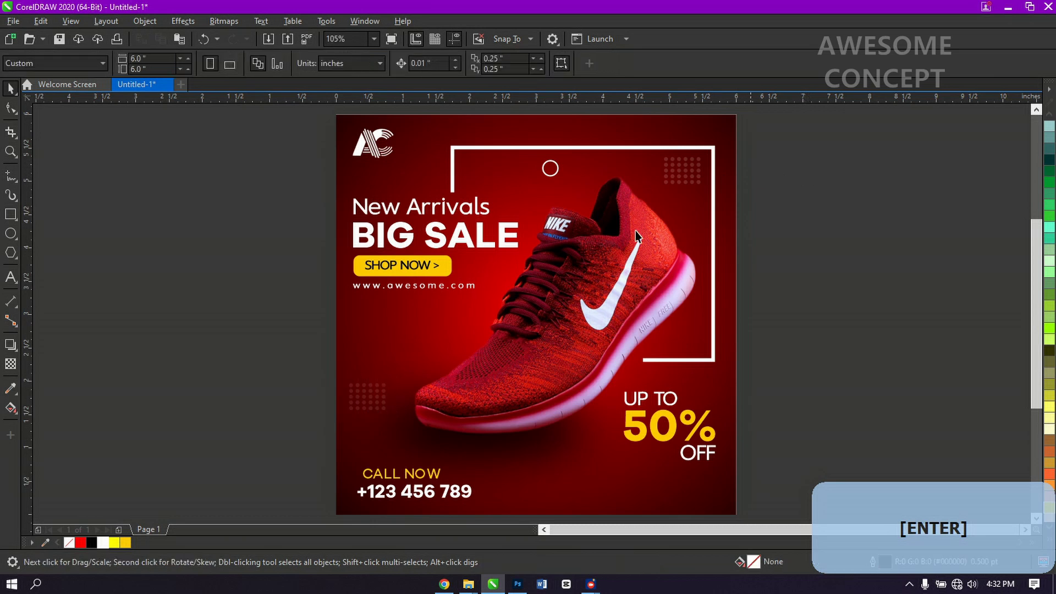
- Draw a small rectangle about 0.65 by 0.48 inches outside the page, to the left of the flyer
left_click(11, 216)
left_click_drag(91, 239, 135, 271)
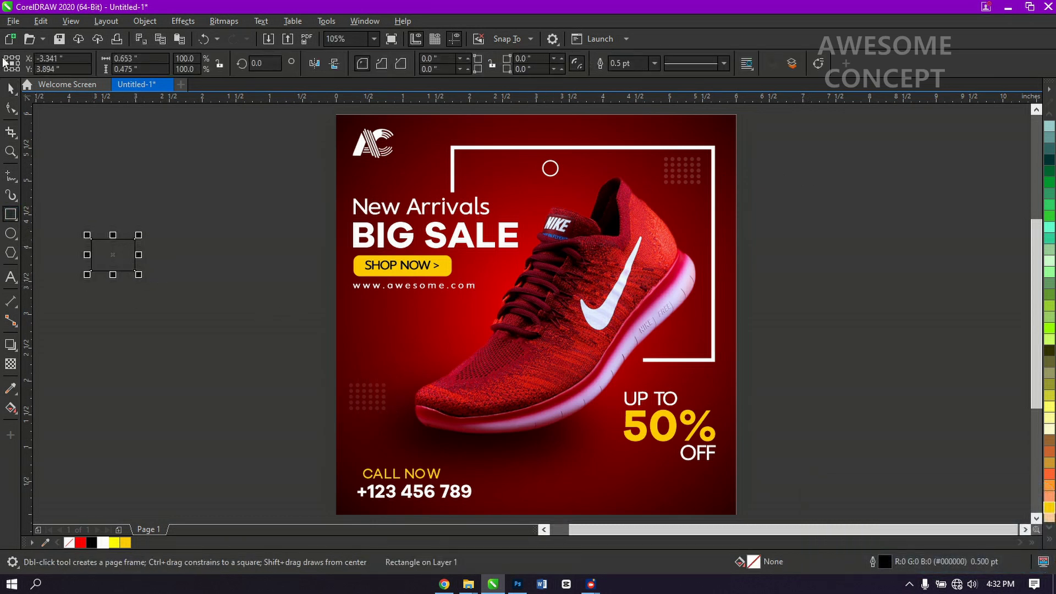
left_click(11, 88)
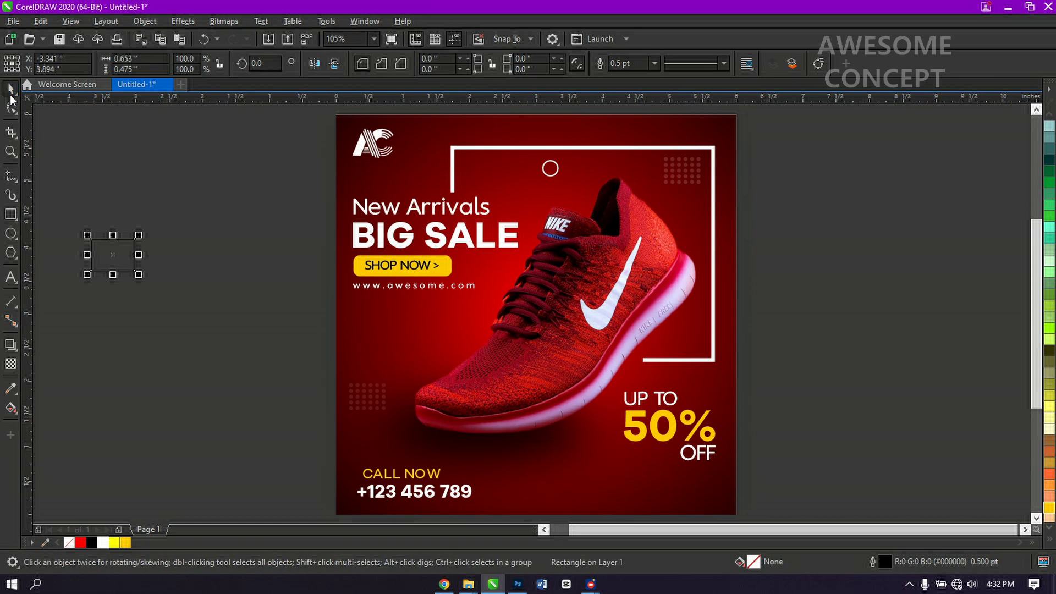
- Convert the small rectangle to curves and reshape it into a slim triangle about 0.65 by 0.22 inches by removing its lower-right node
right_click(112, 243)
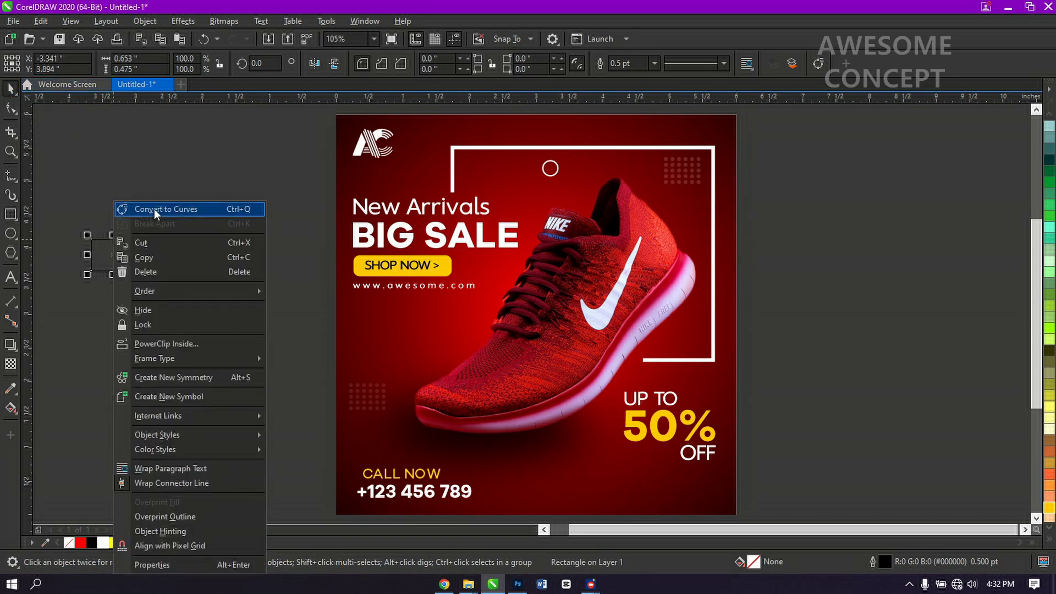
key("Escape")
left_click(56, 175)
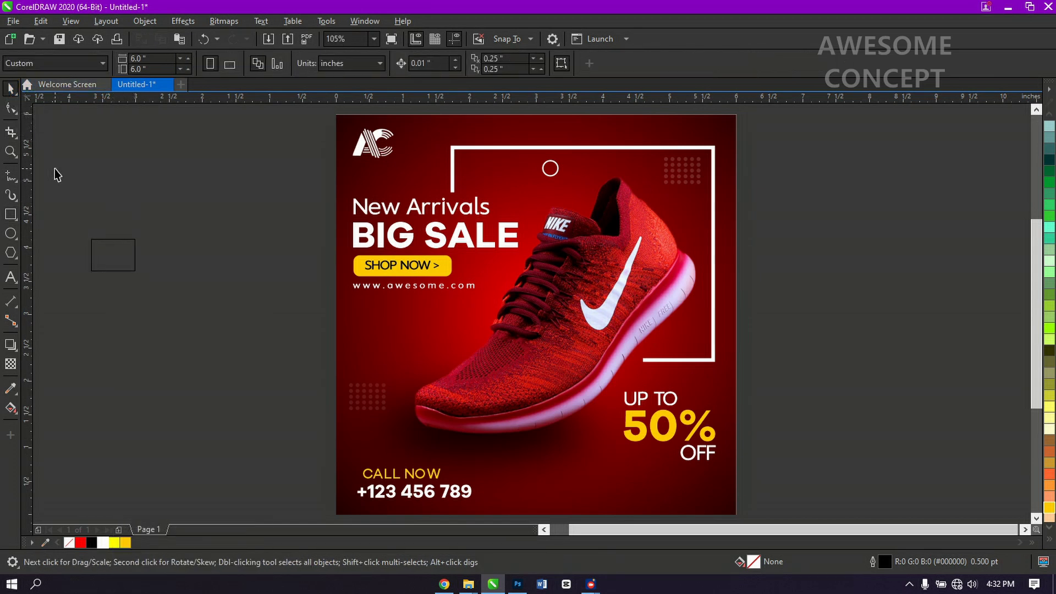
left_click(10, 106)
left_click(133, 271)
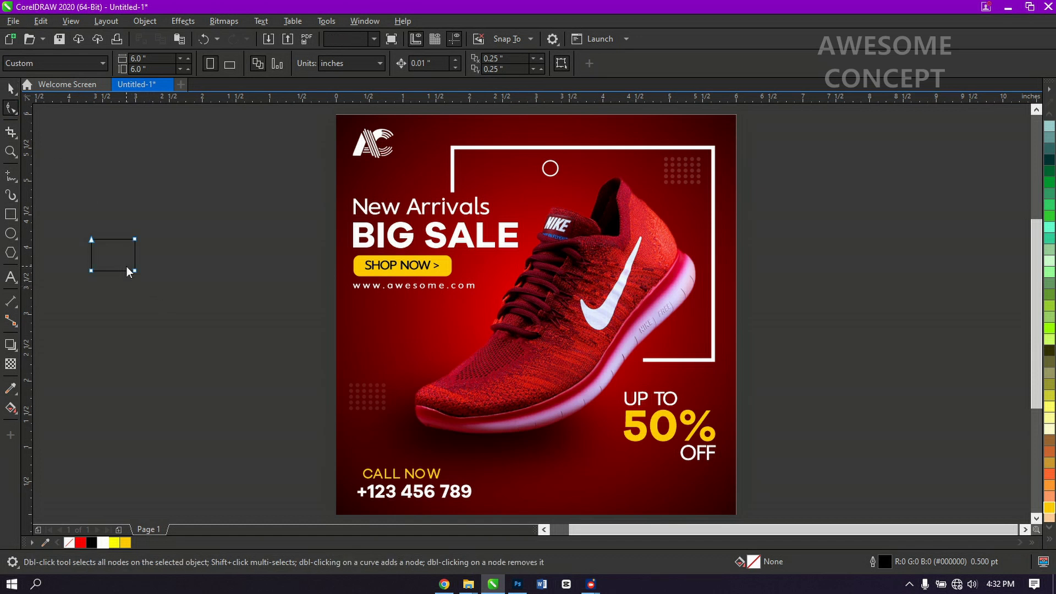
left_click(135, 271)
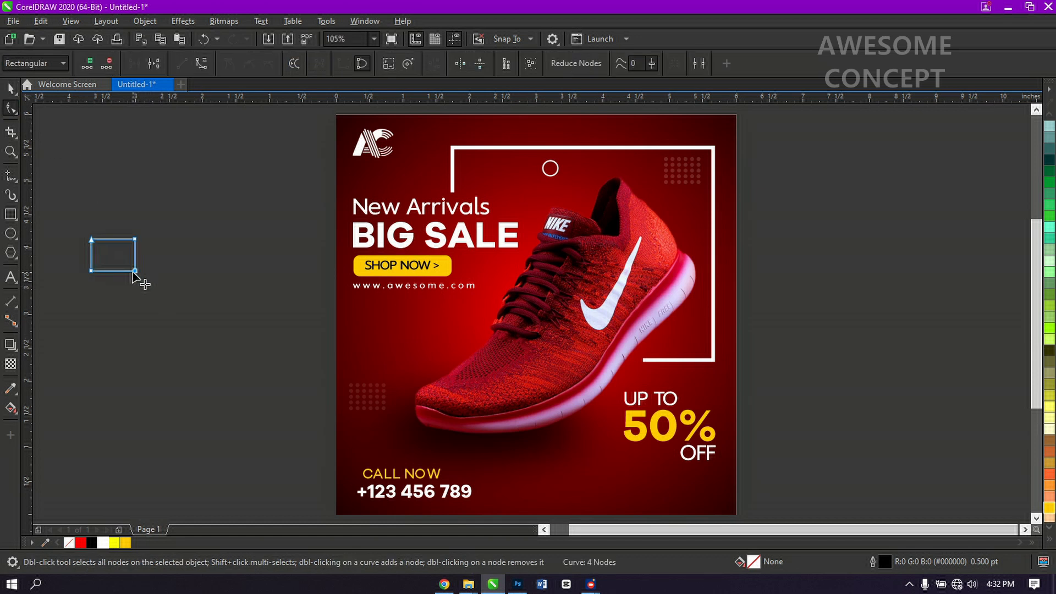
key("Delete")
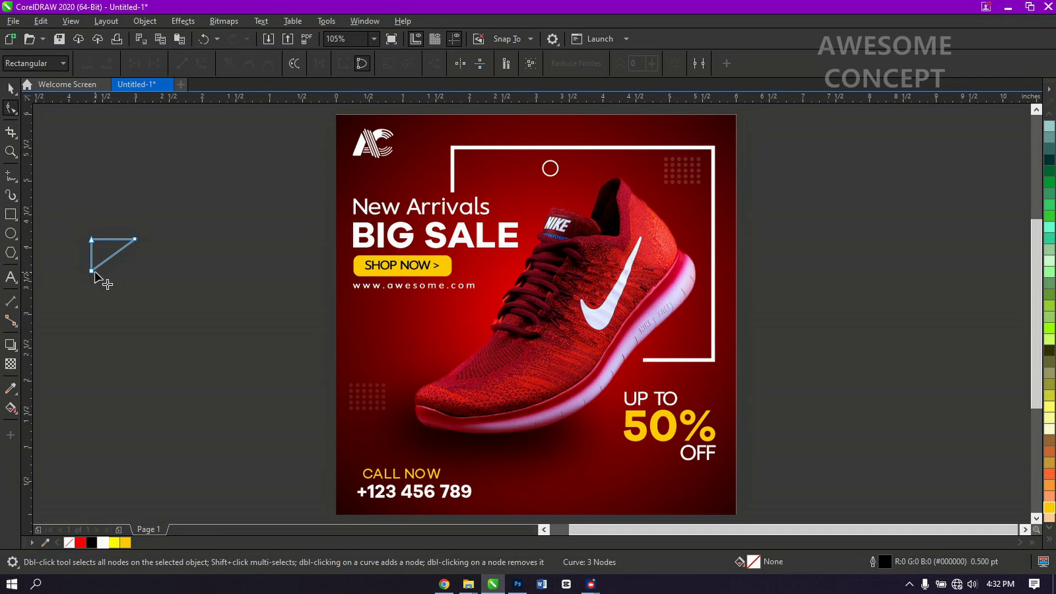
left_click_drag(92, 272, 128, 255)
left_click(8, 91)
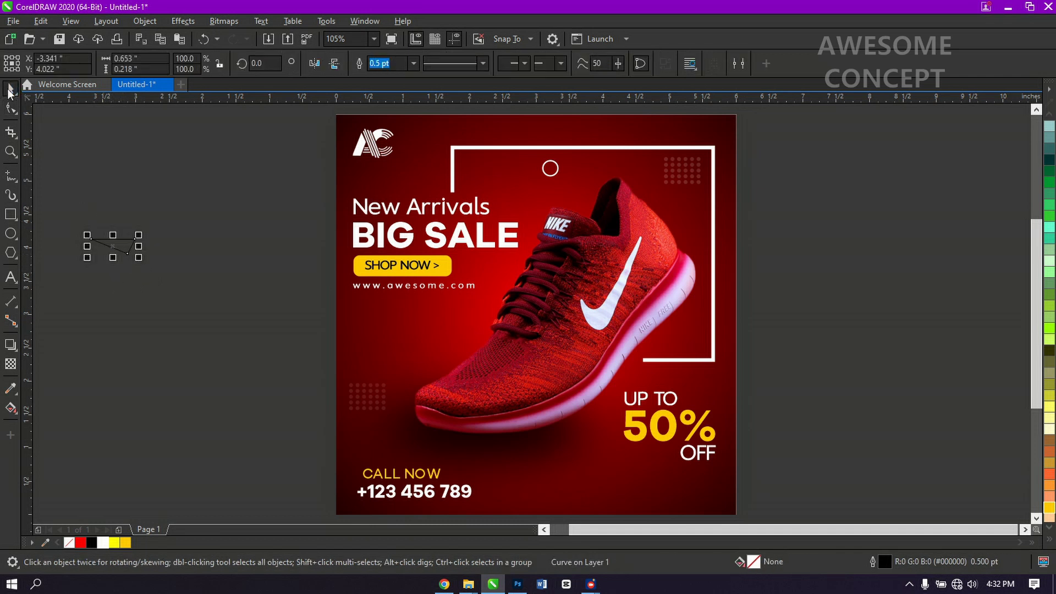
- Fill the slim triangle with white and set its outline width to None
left_click(103, 543)
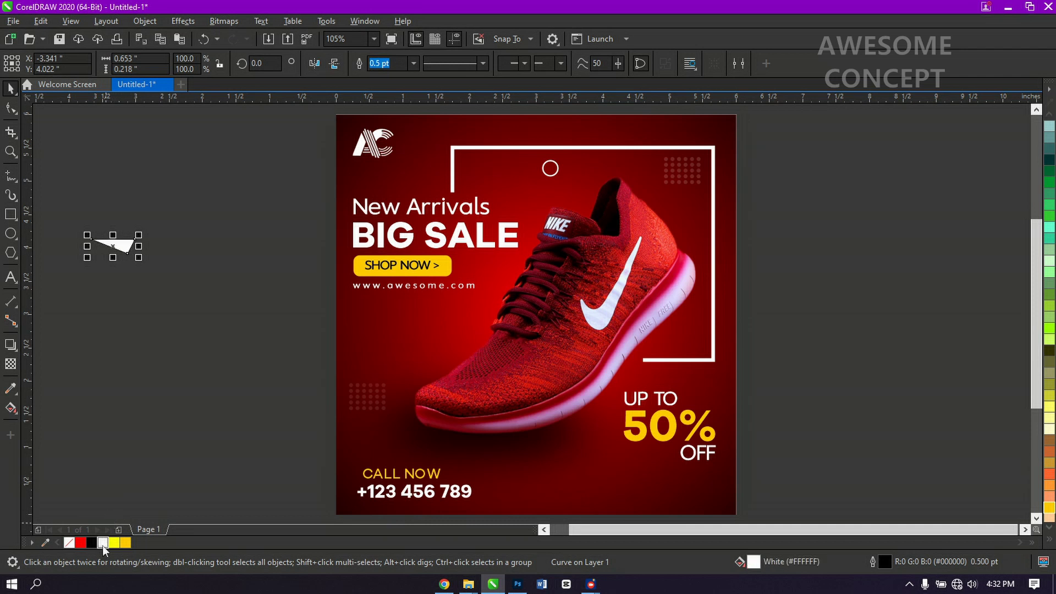
left_click(413, 63)
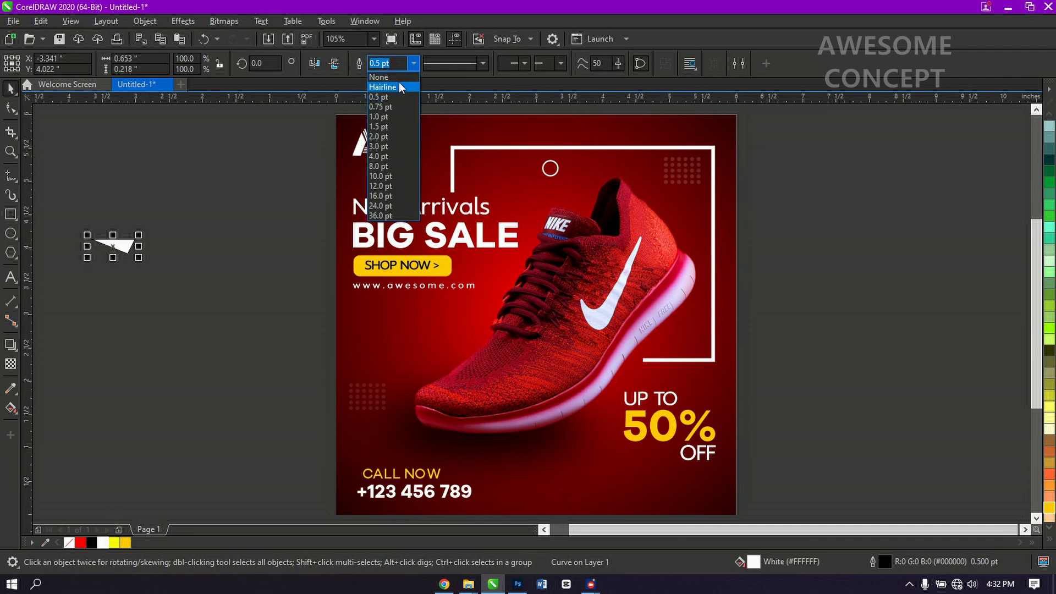
left_click(399, 79)
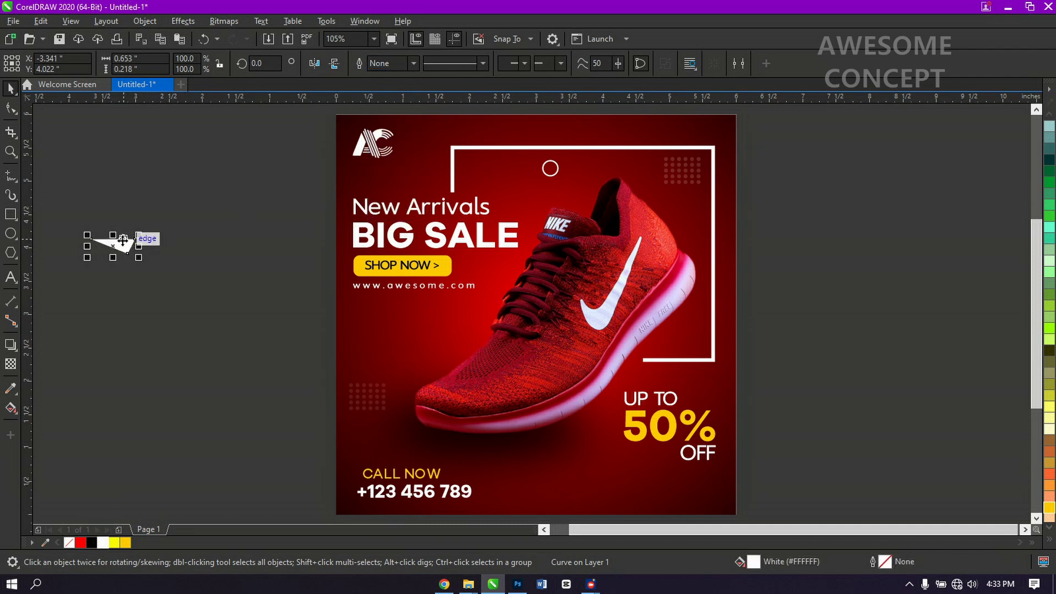
- Move the white triangle above the frame's upper-right corner, scaled to about 0.43 by 0.16 inches and rotated to about 14 degrees
left_click_drag(134, 245, 654, 154)
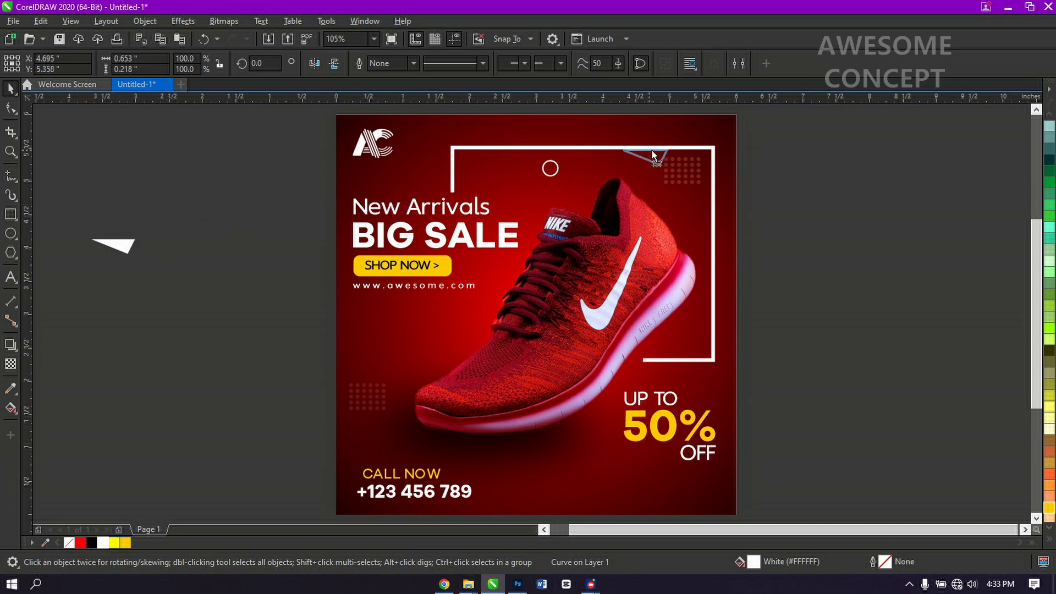
mouse_move(703, 130)
left_mouse_down()
mouse_move(725, 144)
mouse_move(672, 127)
mouse_move(734, 116)
mouse_move(714, 117)
left_mouse_up()
left_click(698, 132)
left_click(809, 172)
key("ctrl+z")
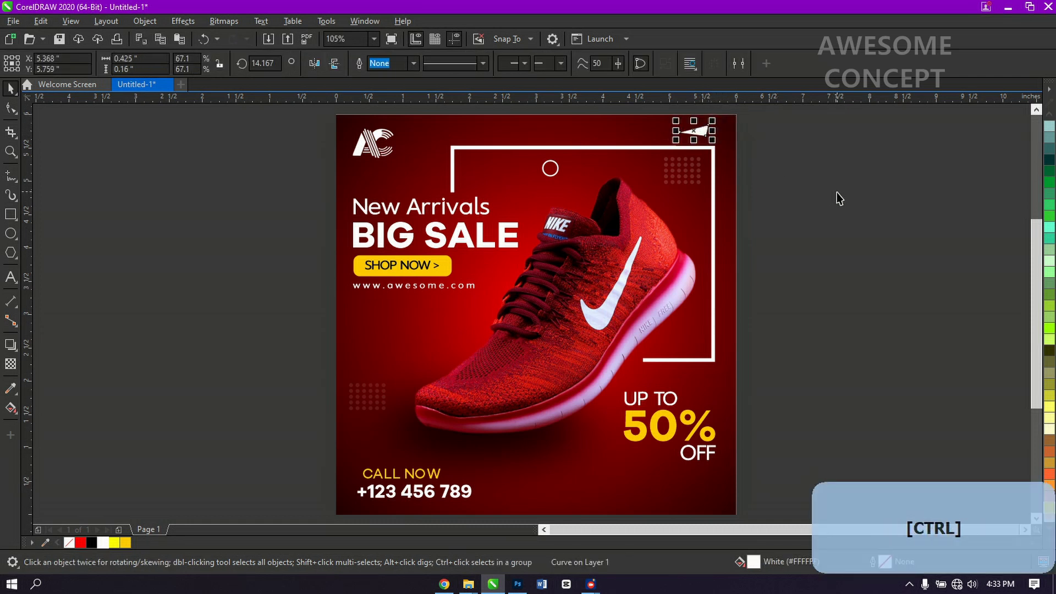
left_click(837, 193)
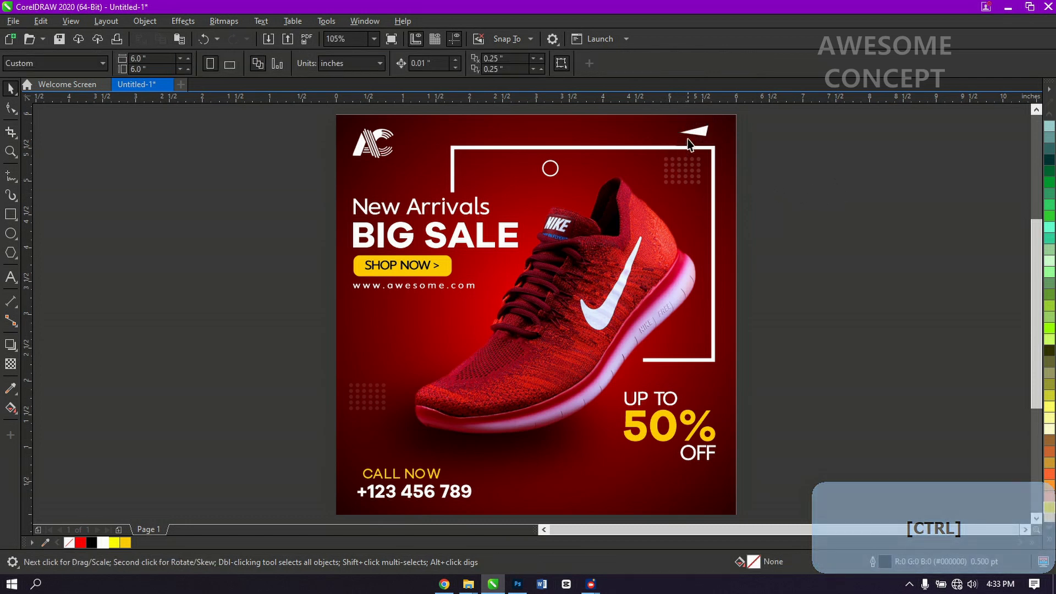
- Place a mirrored copy of the white triangle above the dot pattern beside the shoe's toe
left_click_drag(696, 131, 388, 362)
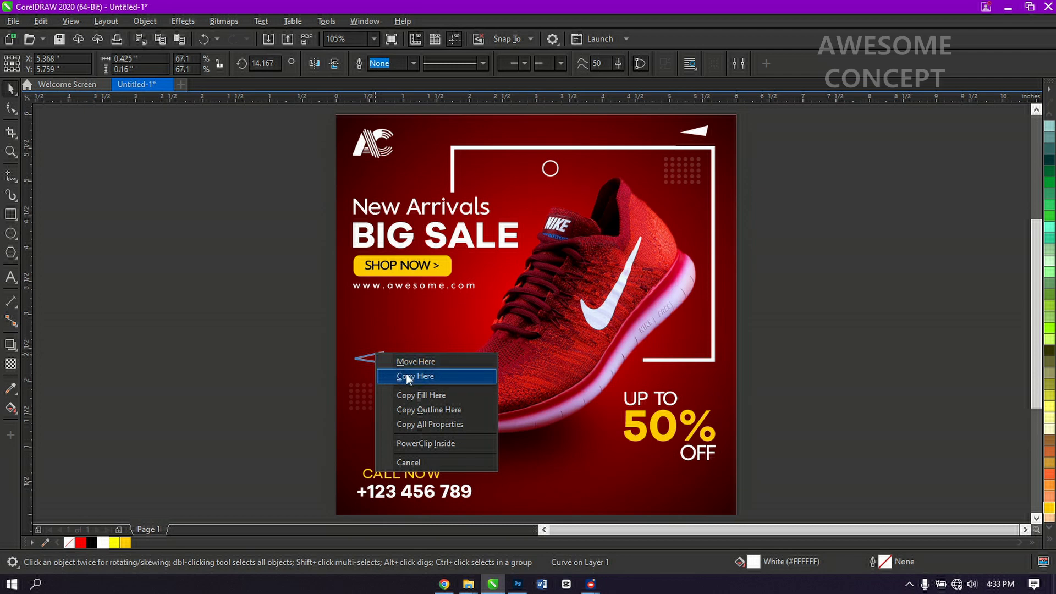
left_click(406, 375)
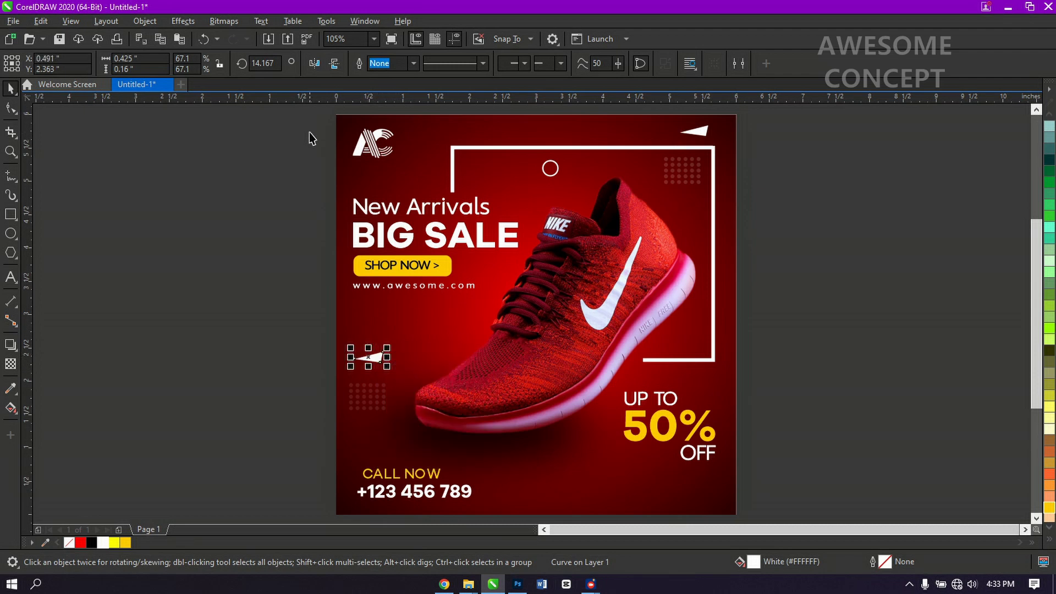
left_click(313, 64)
- Rotate the triangle copy upright to about 279 degrees, shrink it to about 0.11 by 0.31 inches, and fill it with Deep Yellow
left_click(367, 356)
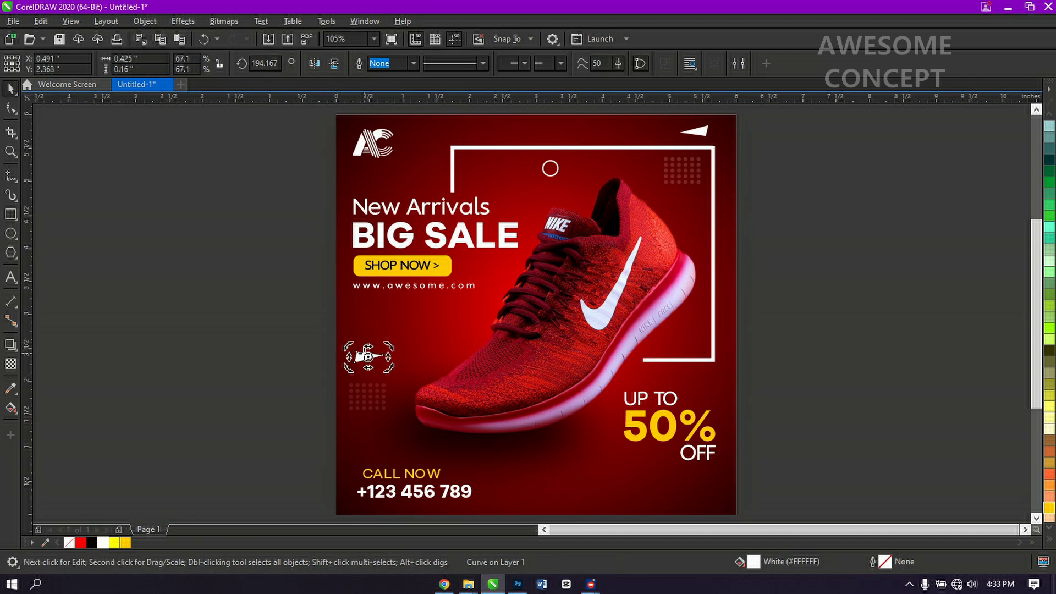
left_click_drag(389, 344, 359, 332)
left_click(367, 353)
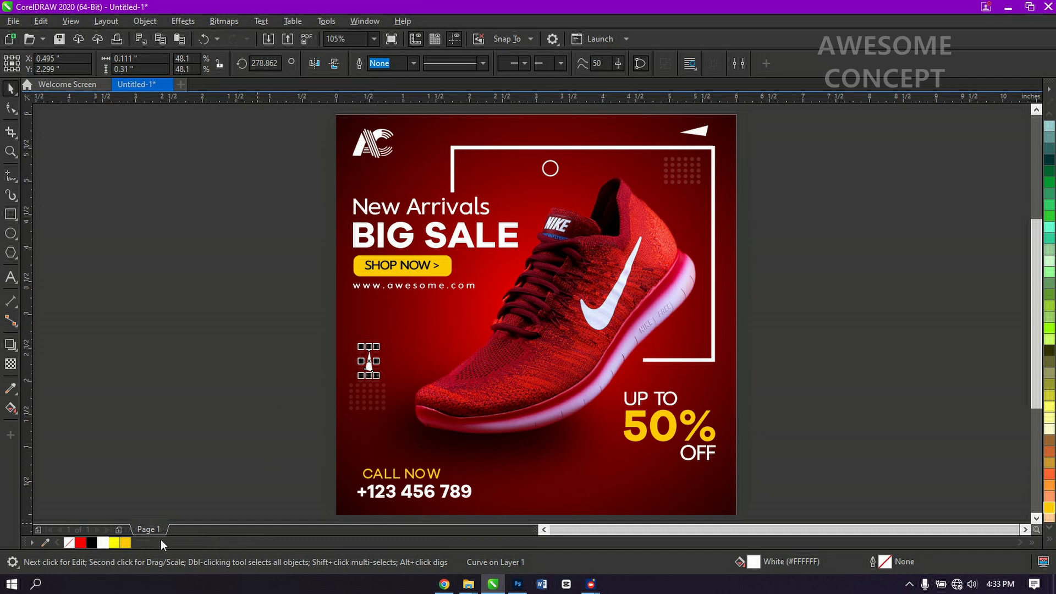
left_click(126, 544)
left_click(228, 434)
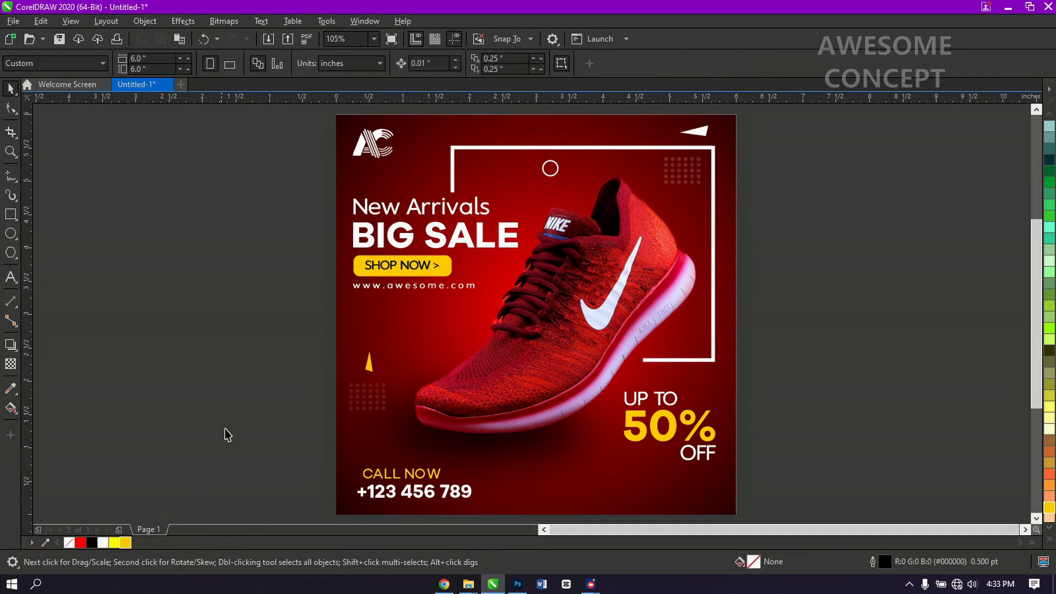
- Place another copy of the white triangle over the lower part of the frame's right side and fill it with Deep Yellow
left_click(700, 132)
left_click_drag(700, 132, 725, 340)
left_click(761, 367)
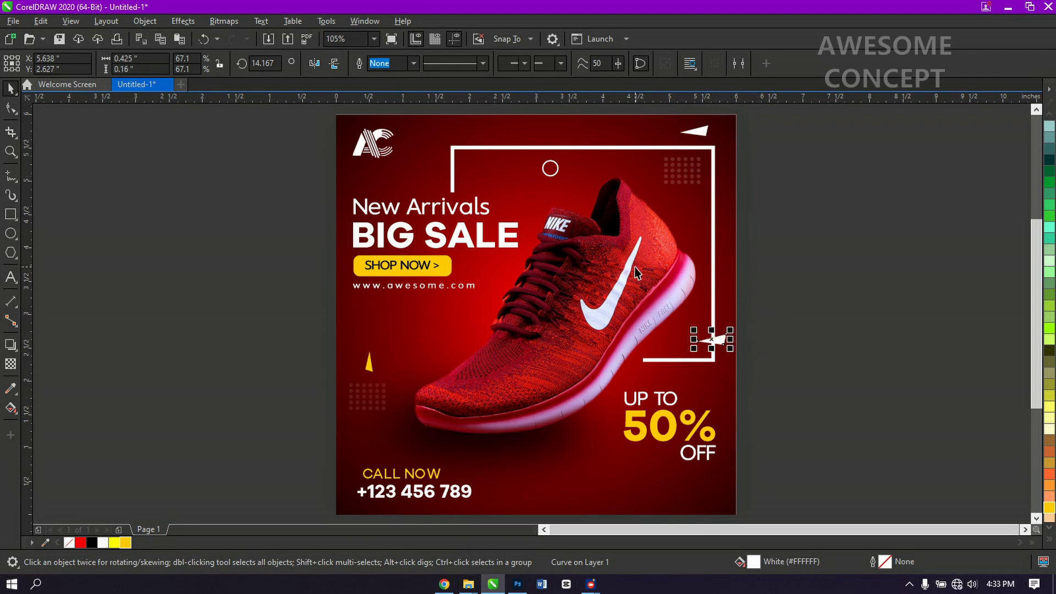
left_click(125, 544)
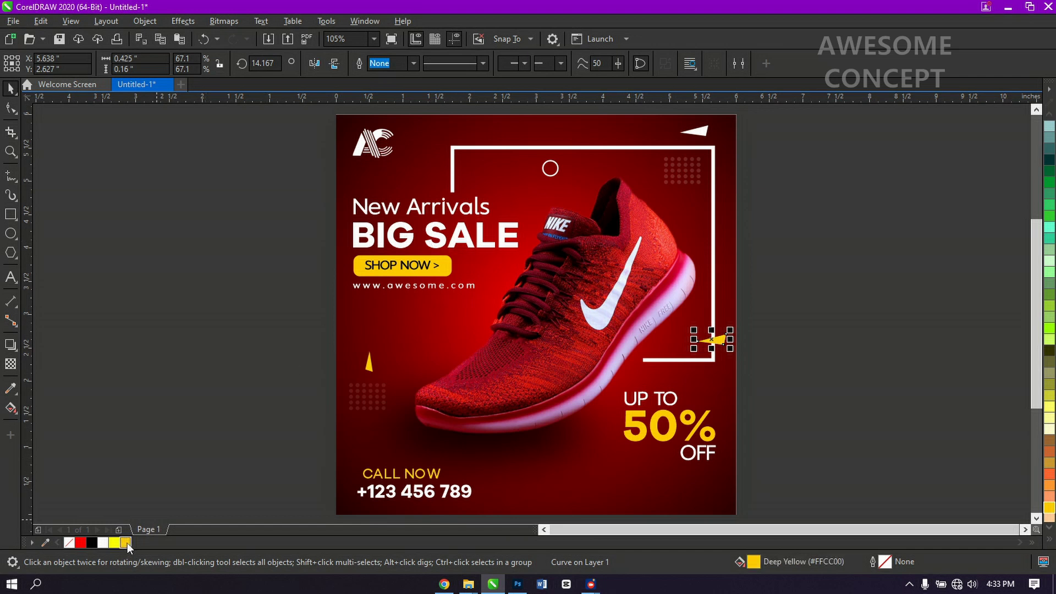
- Mirror the yellow triangle horizontally and vertically, and place it below the frame's lower-right corner at about 0.38 by 0.14 inches
left_click(316, 64)
left_click(332, 63)
left_click_drag(731, 330, 714, 376)
key("Right")
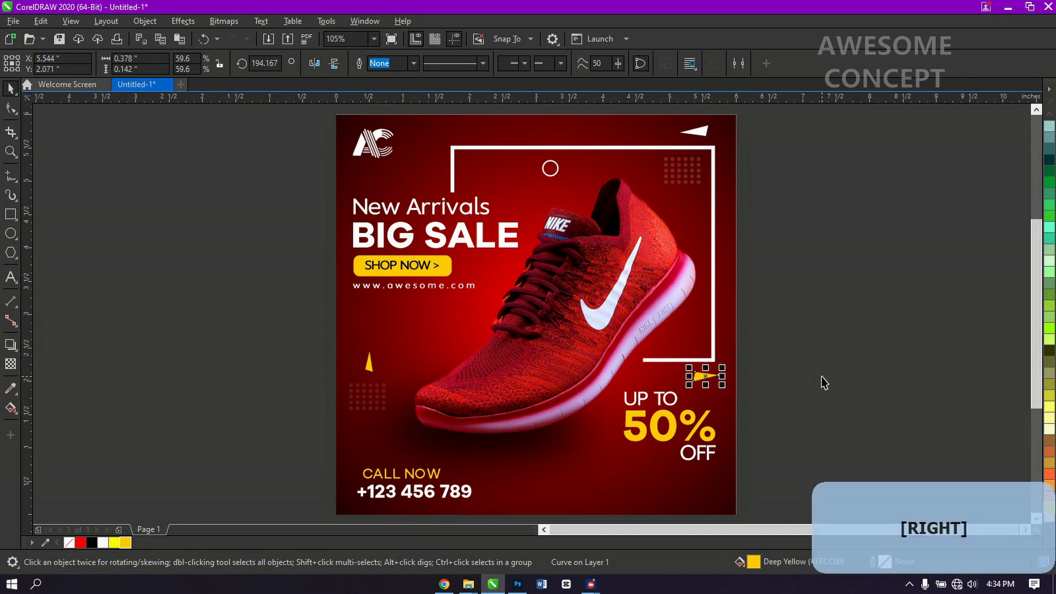
key("Right")
key("Right")
key("Right")
- Rotate the yellow triangle below the frame's lower-right corner to about 151 degrees
left_click(718, 376)
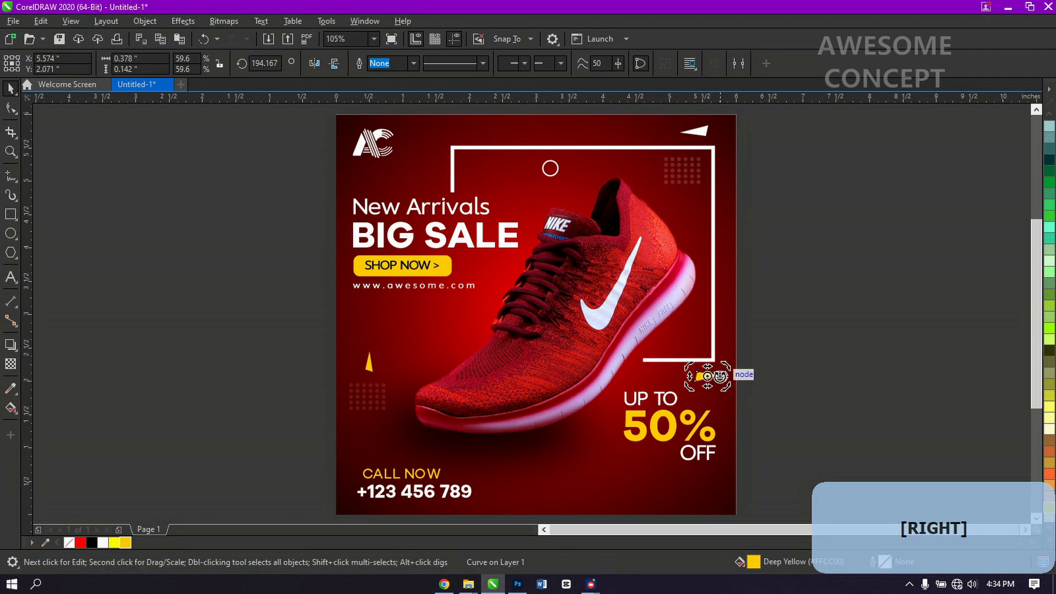
left_click_drag(720, 377, 721, 414)
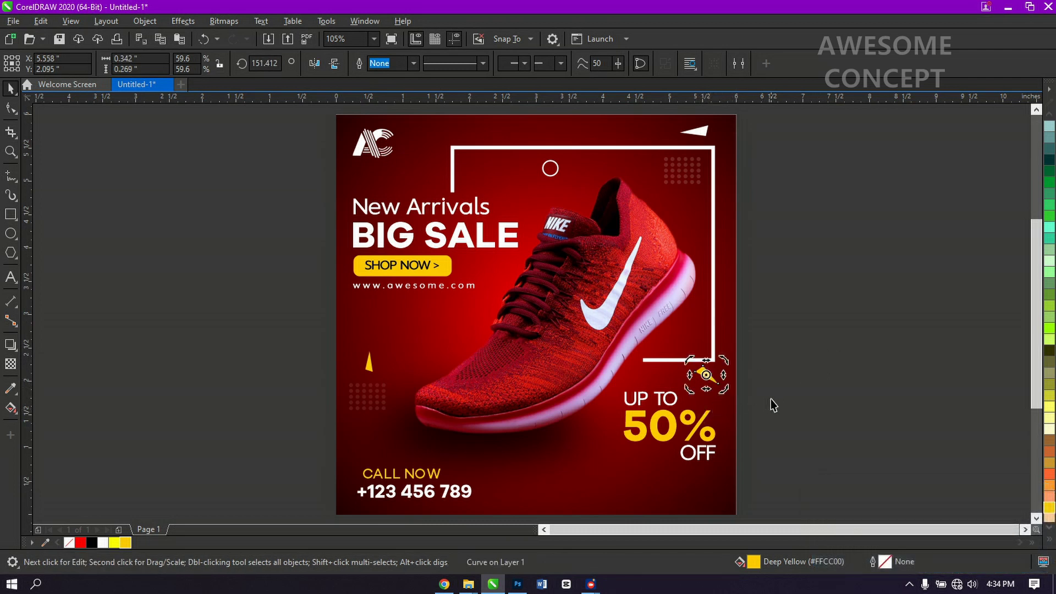
left_click(774, 406)
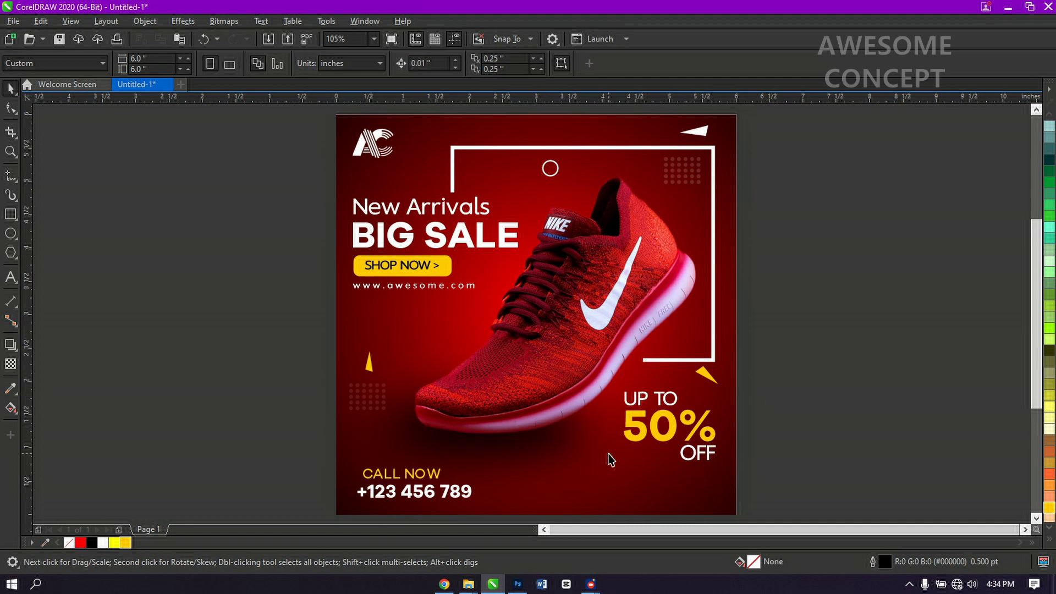
- Place a copy of the small white circle below the shoe, right of CALL NOW, and give it a Deep Yellow outline
left_click(550, 175)
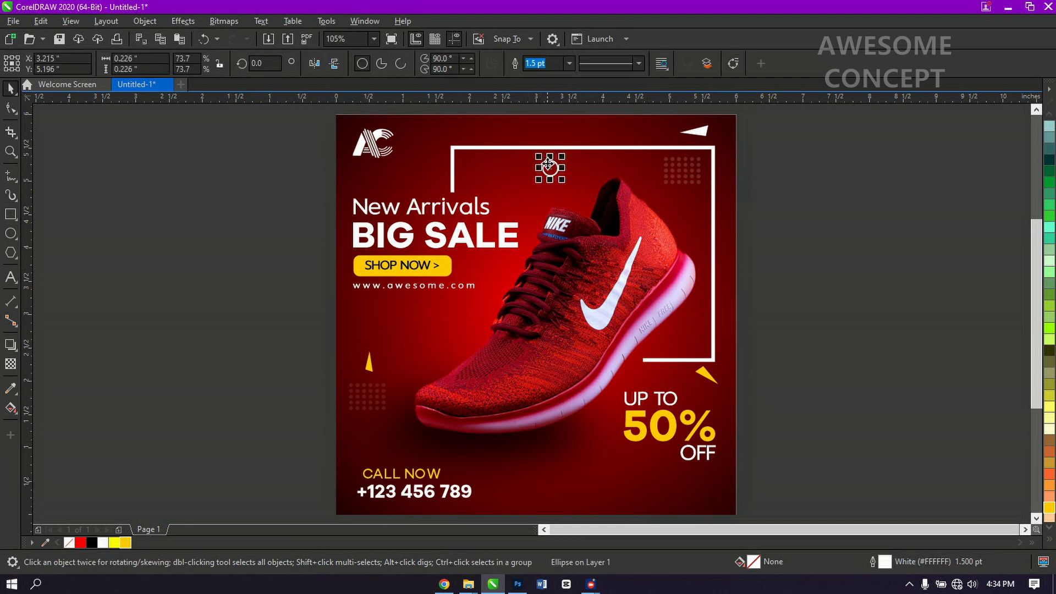
left_click_drag(550, 174, 511, 454)
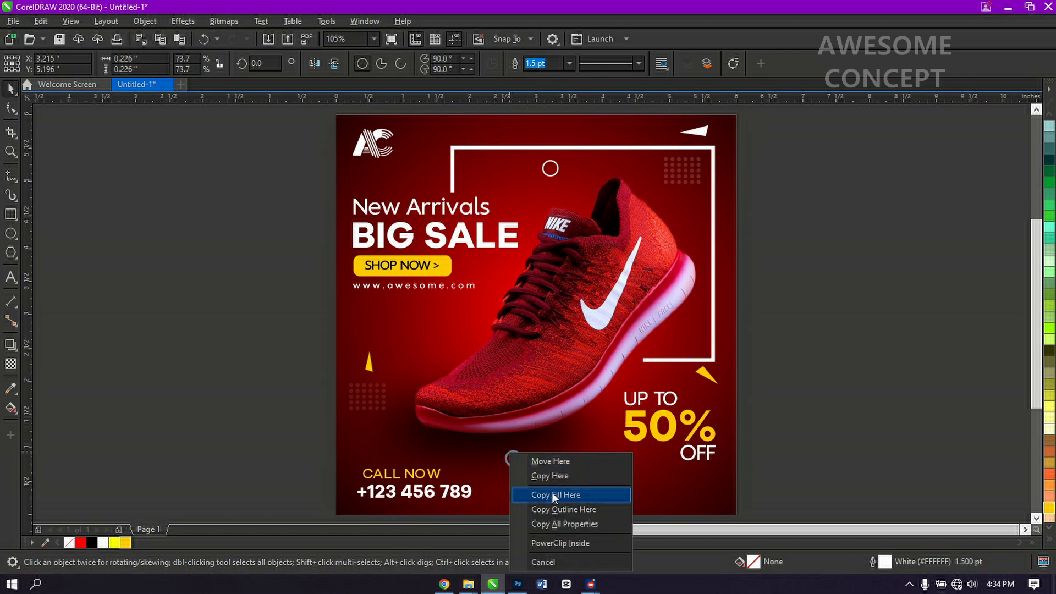
left_click(549, 477)
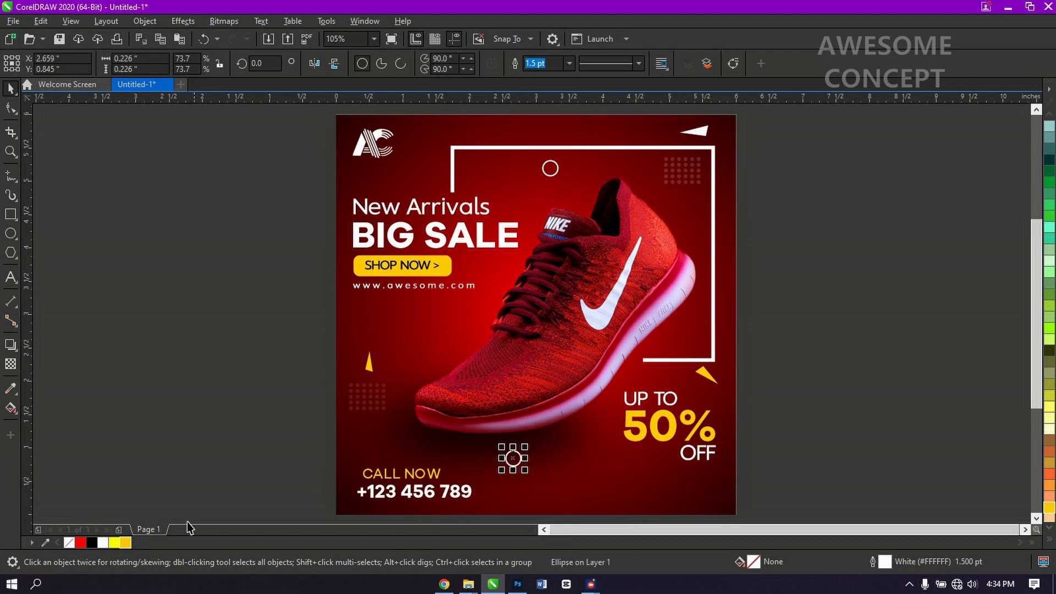
right_click(126, 544)
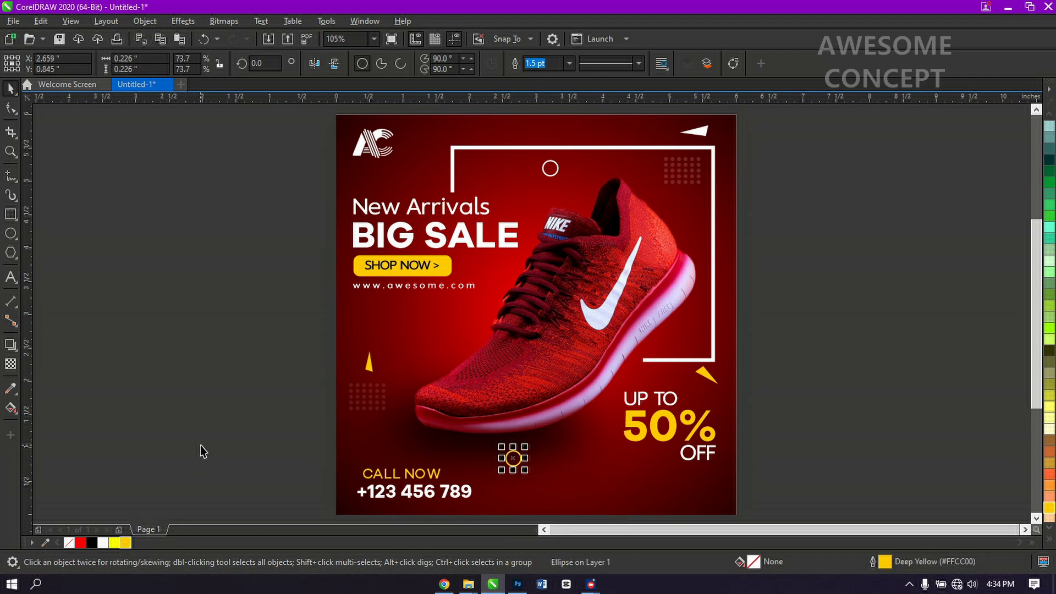
left_click(216, 431)
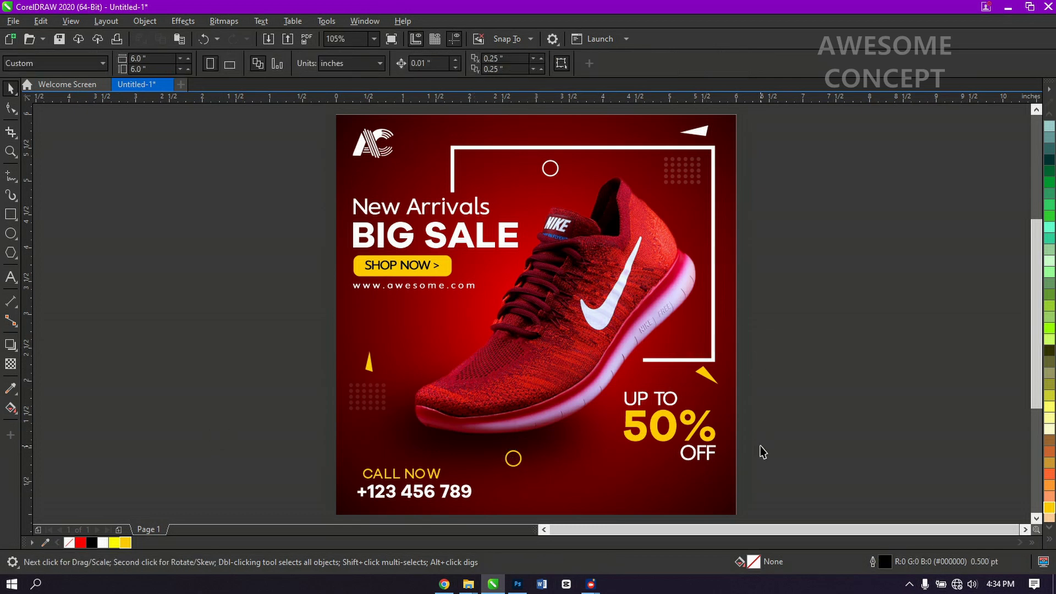
- Place a copy of the upright yellow triangle near the page's bottom edge, right of the yellow circle, and rotate it to about 13 degrees
left_click(375, 367)
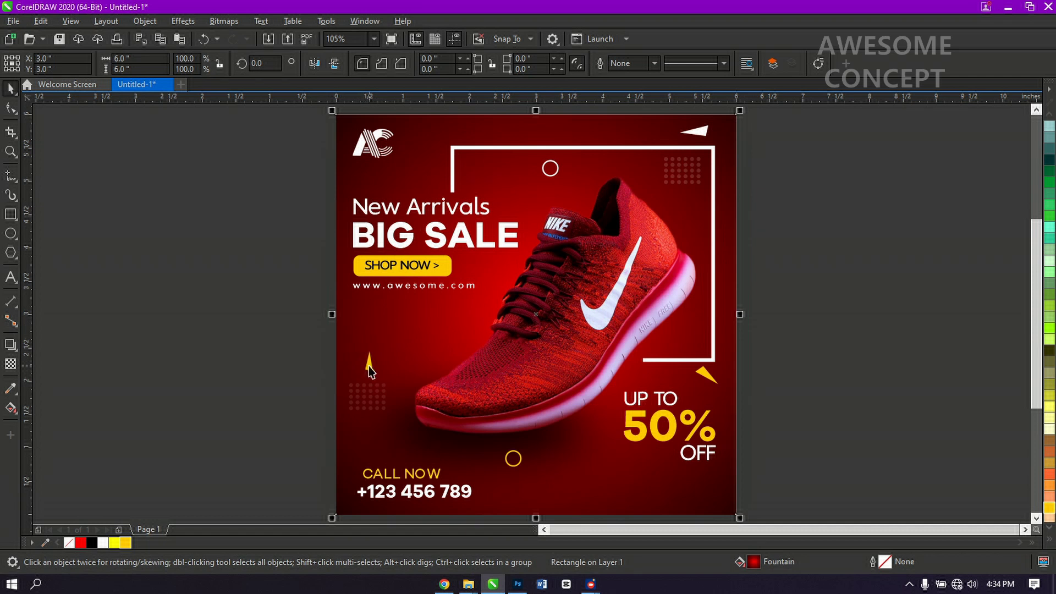
left_click_drag(369, 365, 590, 474)
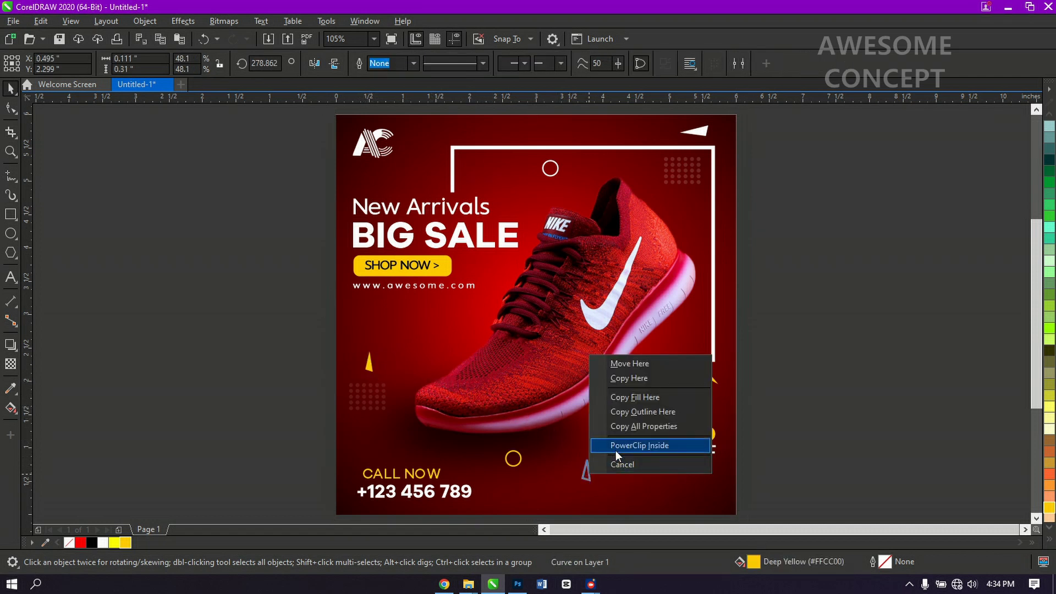
left_click(625, 379)
left_click(588, 474)
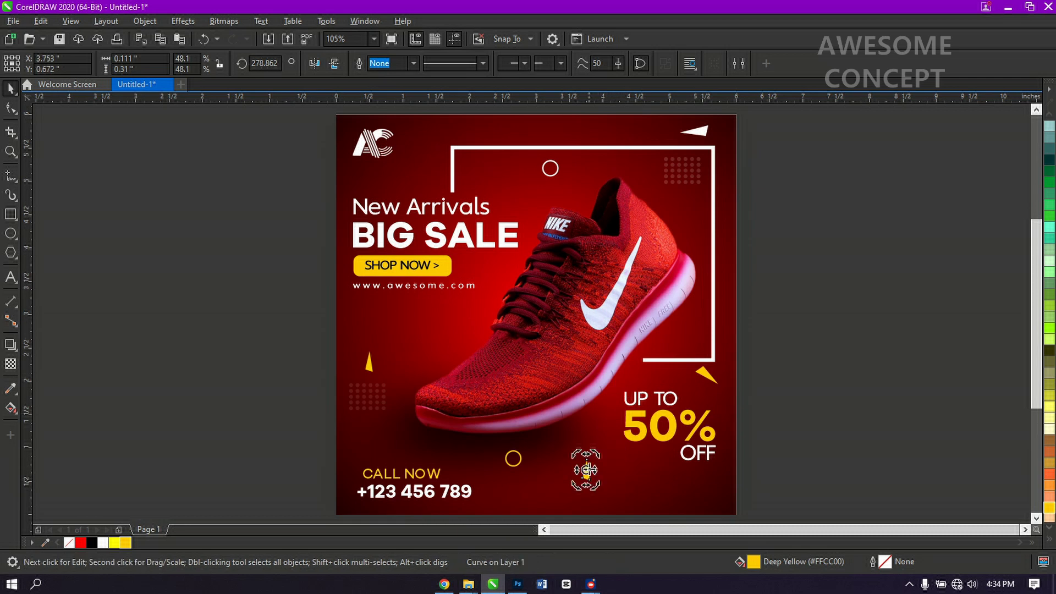
mouse_move(597, 454)
left_mouse_down()
mouse_move(608, 455)
mouse_move(577, 465)
mouse_move(587, 469)
left_mouse_up()
left_click(593, 471)
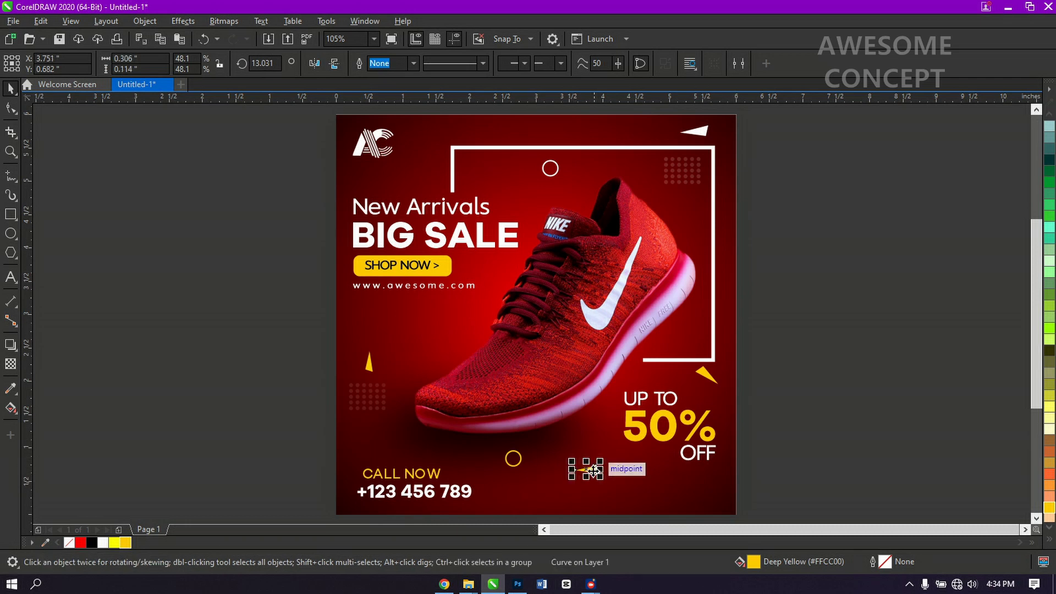
- Pull the bottom triangle's lower node down to make it about 0.2 inches high, and fill the shape with white
key("F10")
left_click_drag(590, 475, 585, 479)
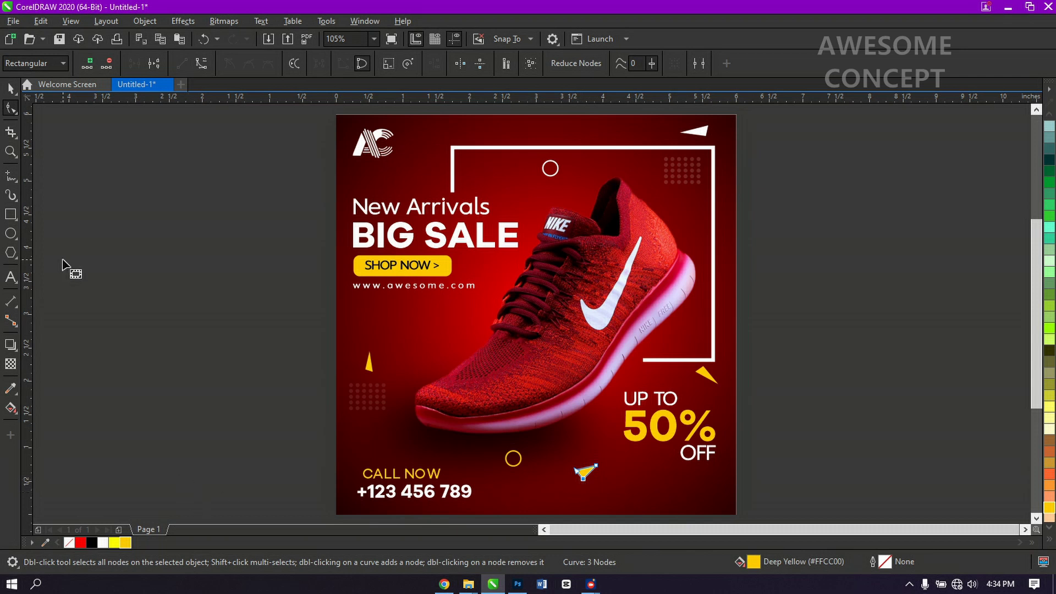
left_click(11, 89)
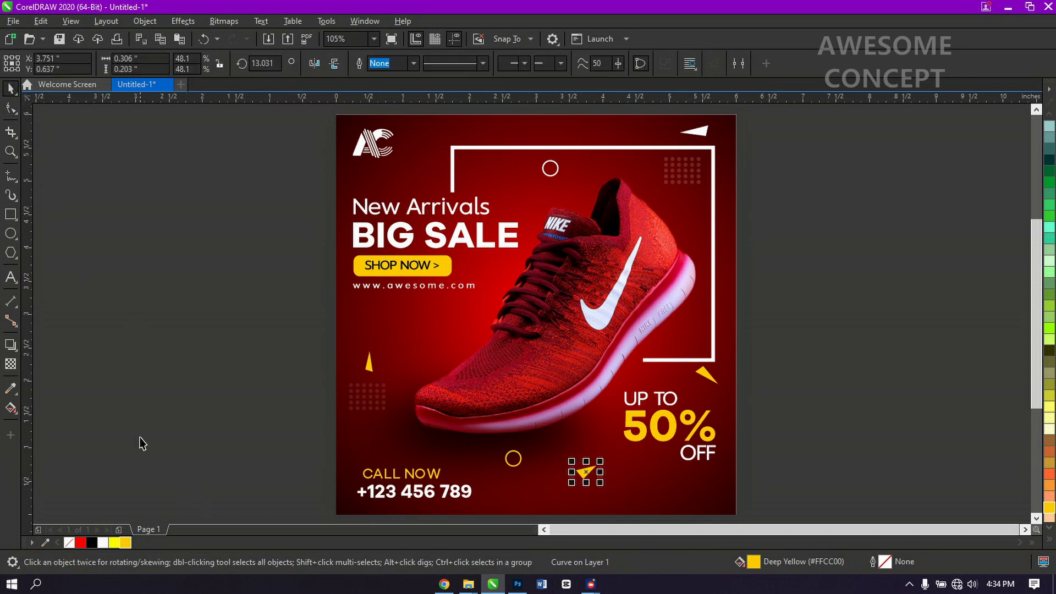
left_click(103, 543)
left_click(168, 455)
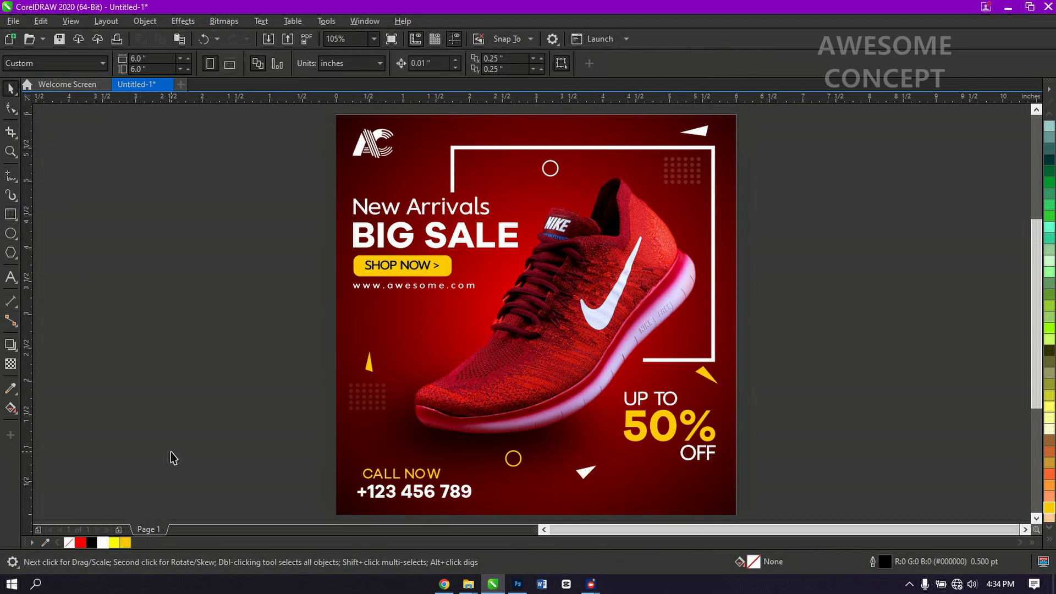
- Import the "for bg" striped pattern, place it below the website address, and enlarge it to about 1.96 by 1.89 inches
right_click(812, 447)
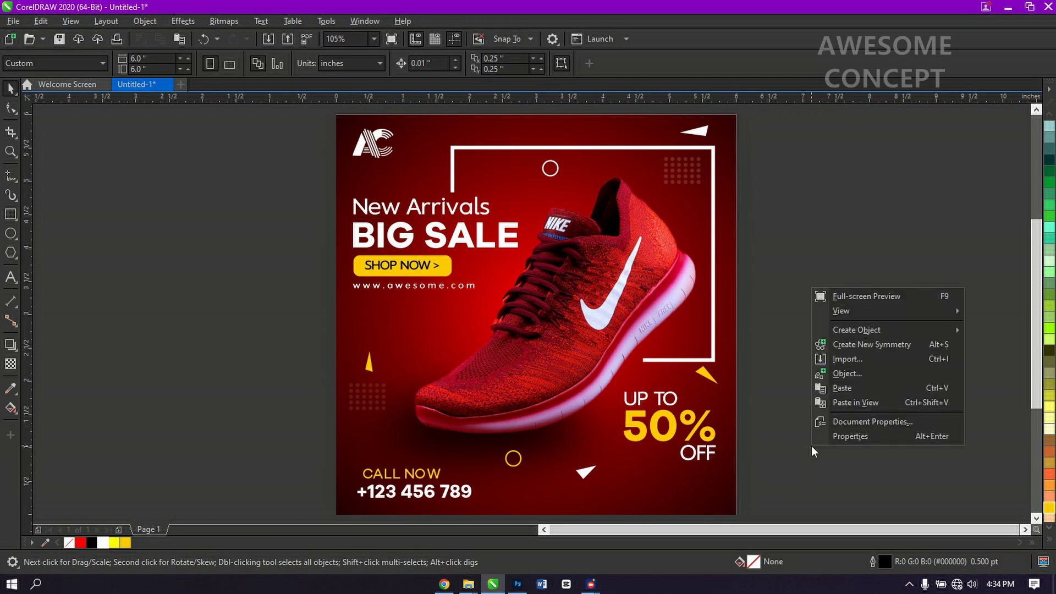
left_click(837, 357)
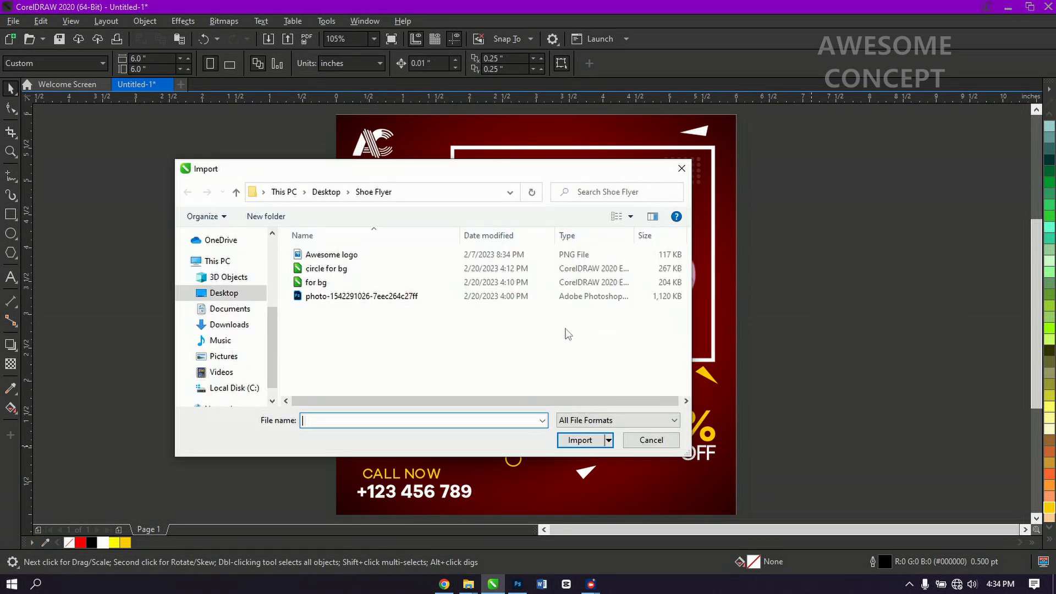
double_click(370, 284)
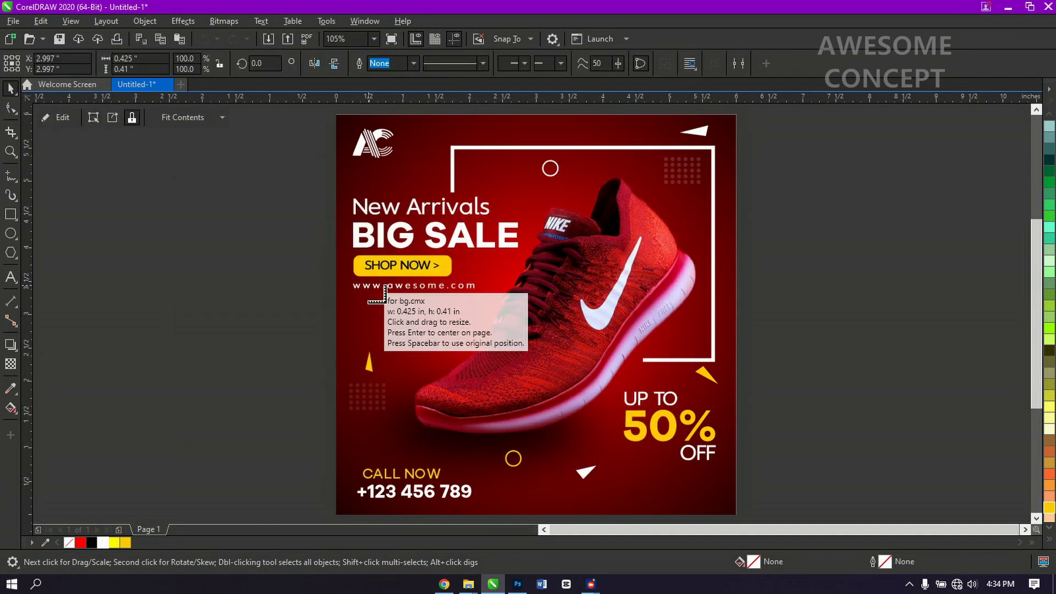
left_click(385, 301)
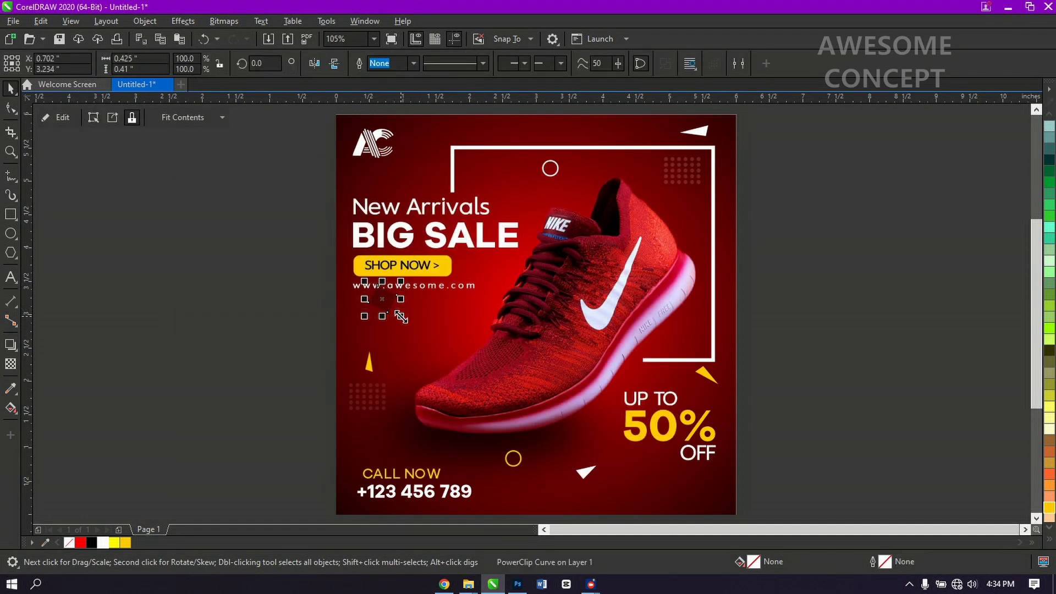
left_click_drag(401, 317, 507, 415)
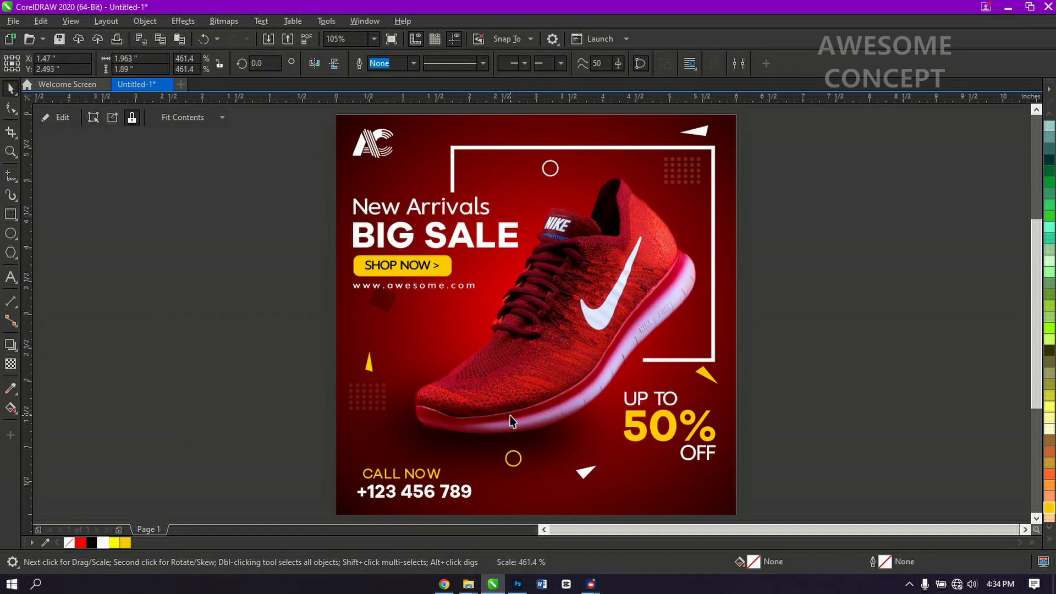
left_click(104, 543)
right_click(103, 543)
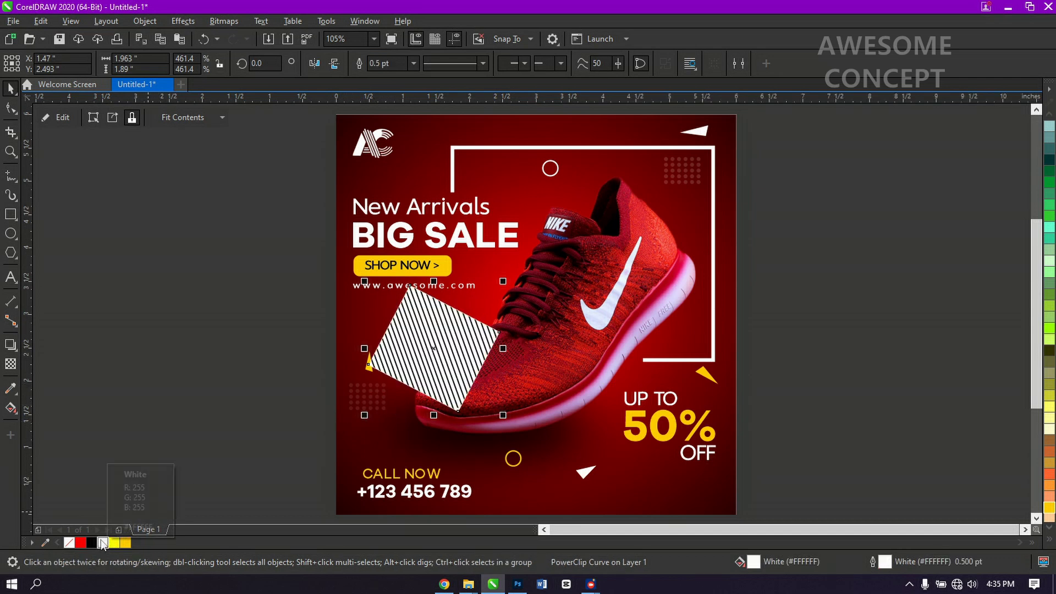
right_click(71, 543)
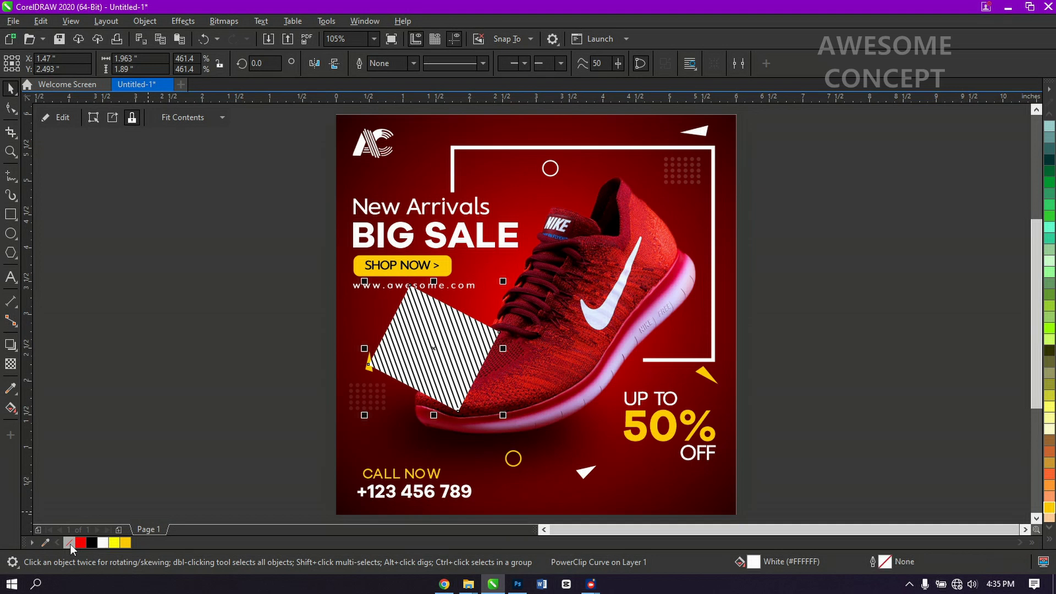
key("ctrl+z")
key("ctrl+z")
key("ctrl+z")
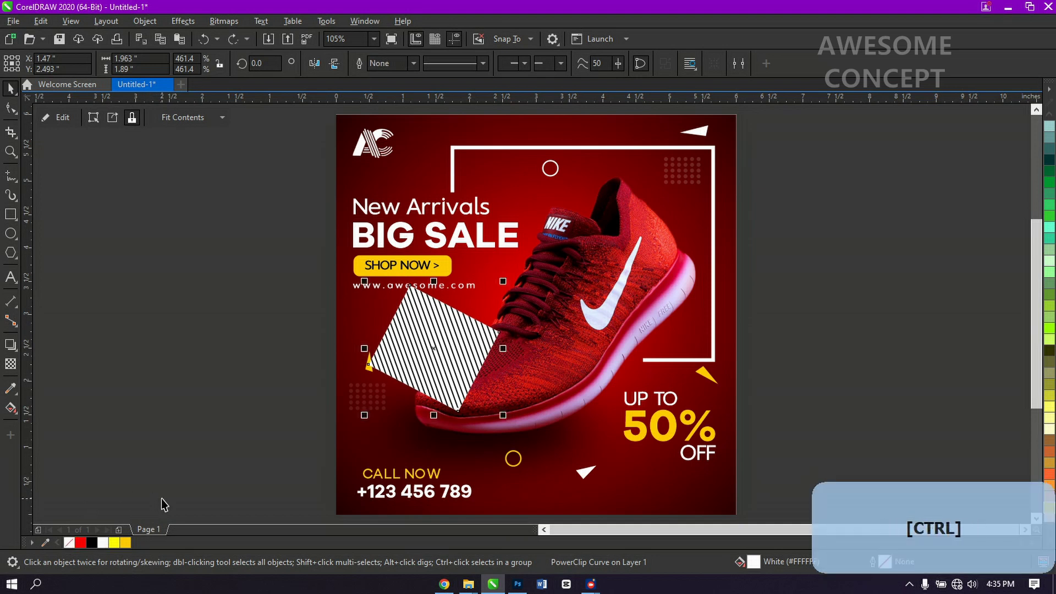
- Color the diagonal lines inside the striped pattern's PowerClip white and finish editing its contents
left_click(437, 314, "ctrl")
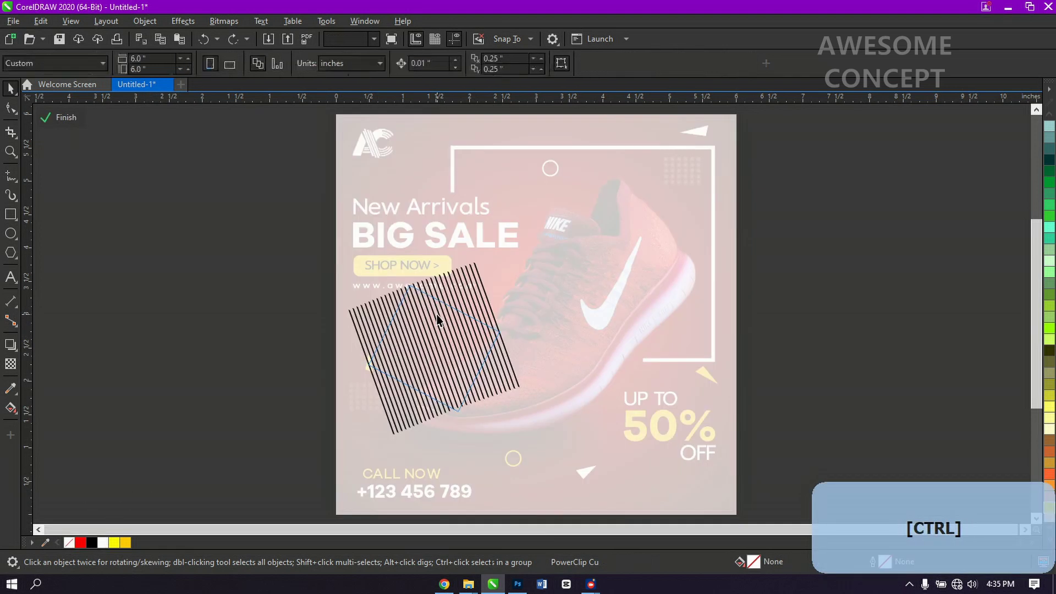
right_click(100, 546)
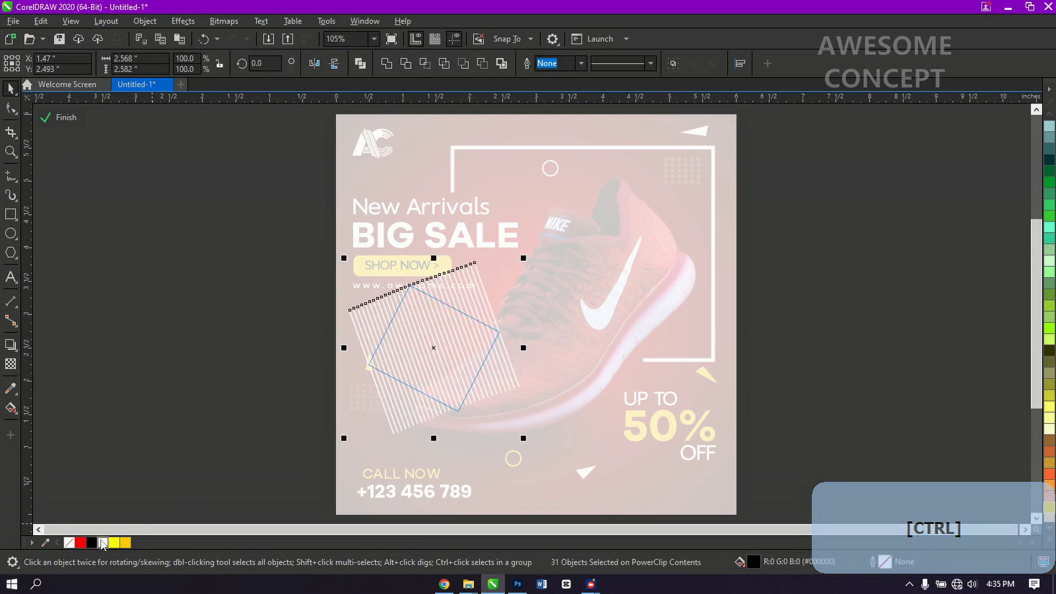
left_click(111, 500, "ctrl")
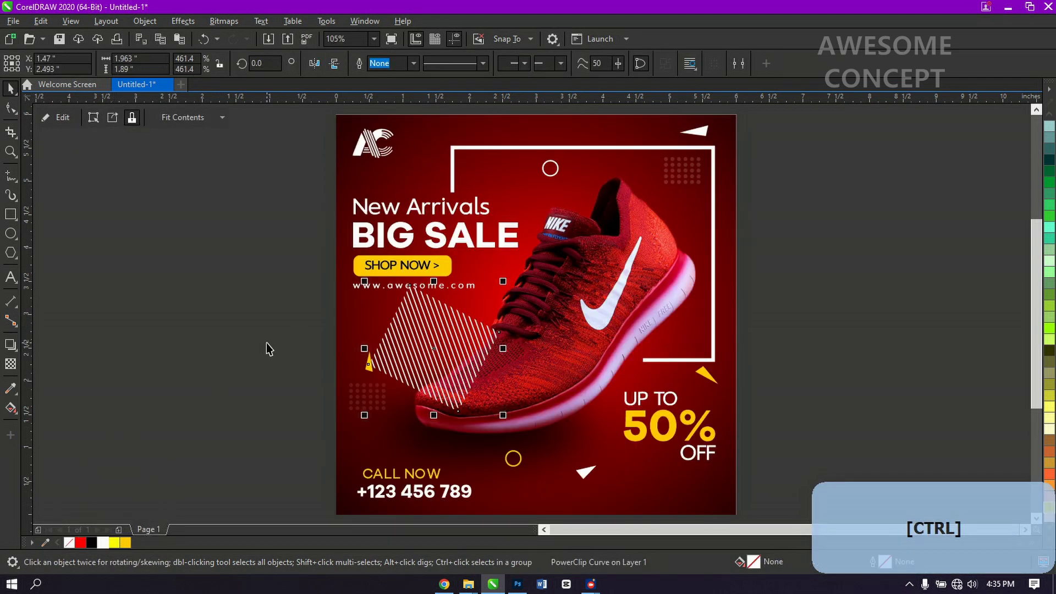
- Move the striped pattern to the page's lower-right corner and PowerClip it inside the red gradient background
left_click_drag(435, 352, 676, 472)
right_click(676, 471)
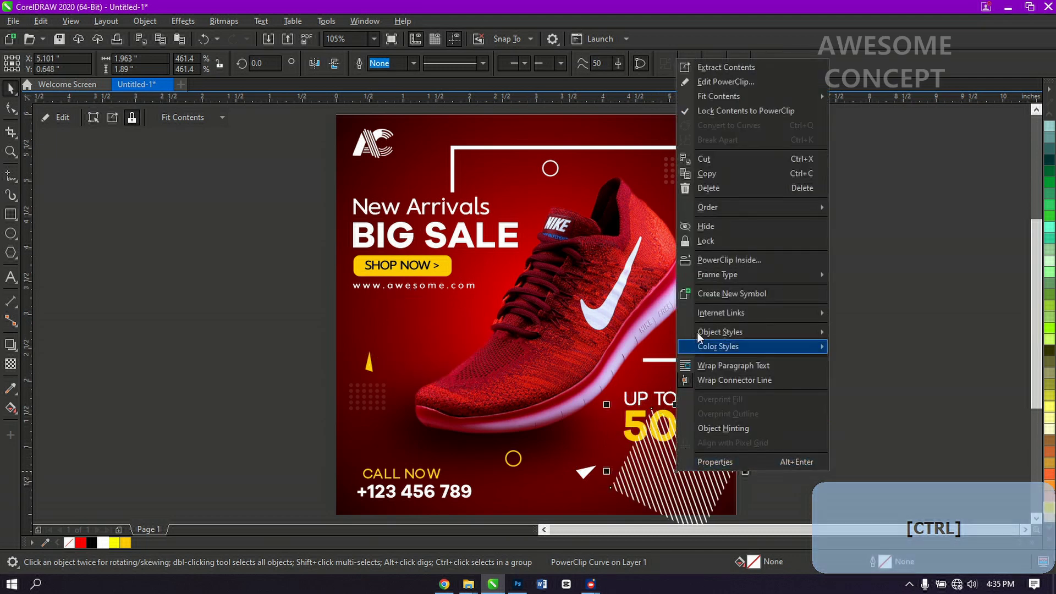
left_click(724, 259)
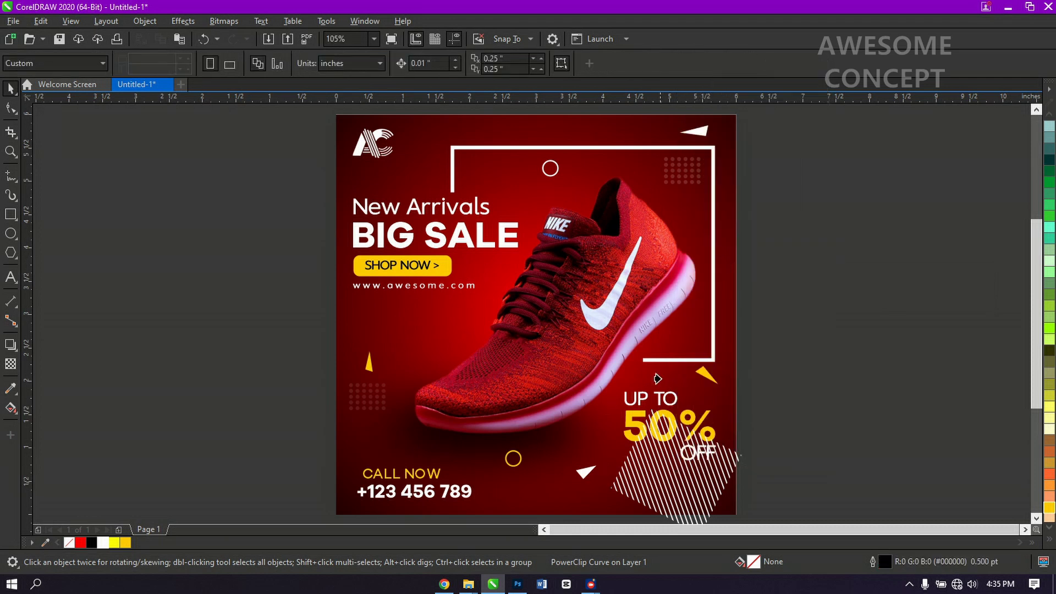
left_click(588, 509)
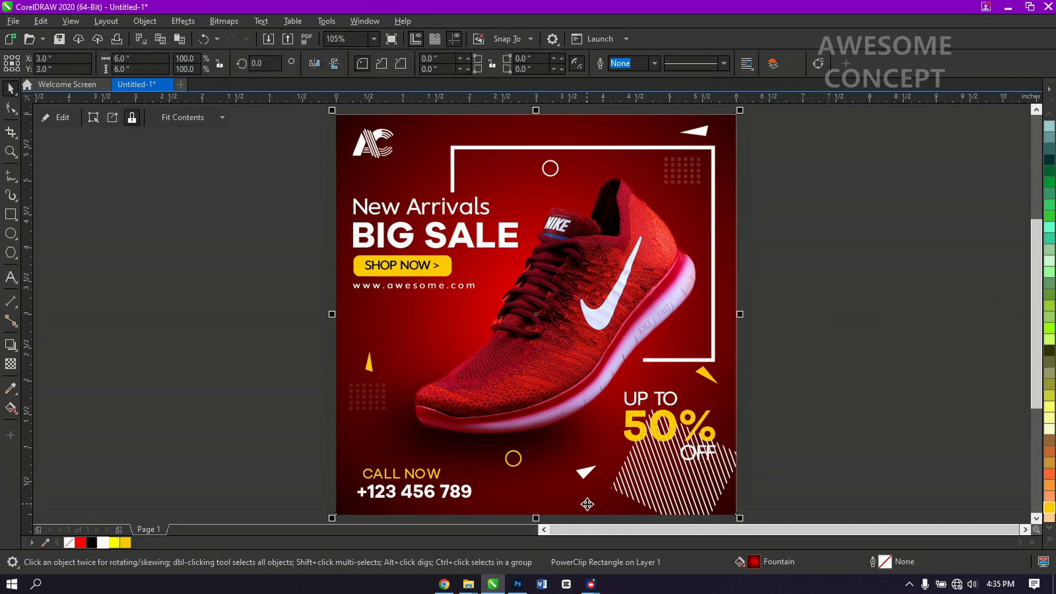
- Edit the background's PowerClip contents and shift the striped pattern further into the lower-right corner, to about X 5.57, Y 0.21 inches
right_click(634, 488)
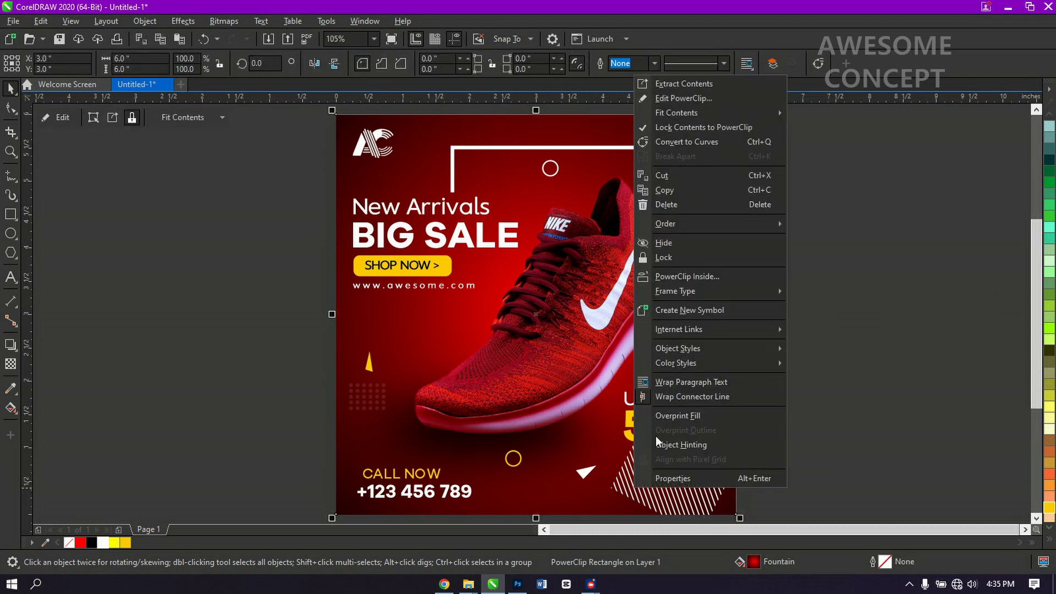
left_click(688, 100)
left_click(679, 491)
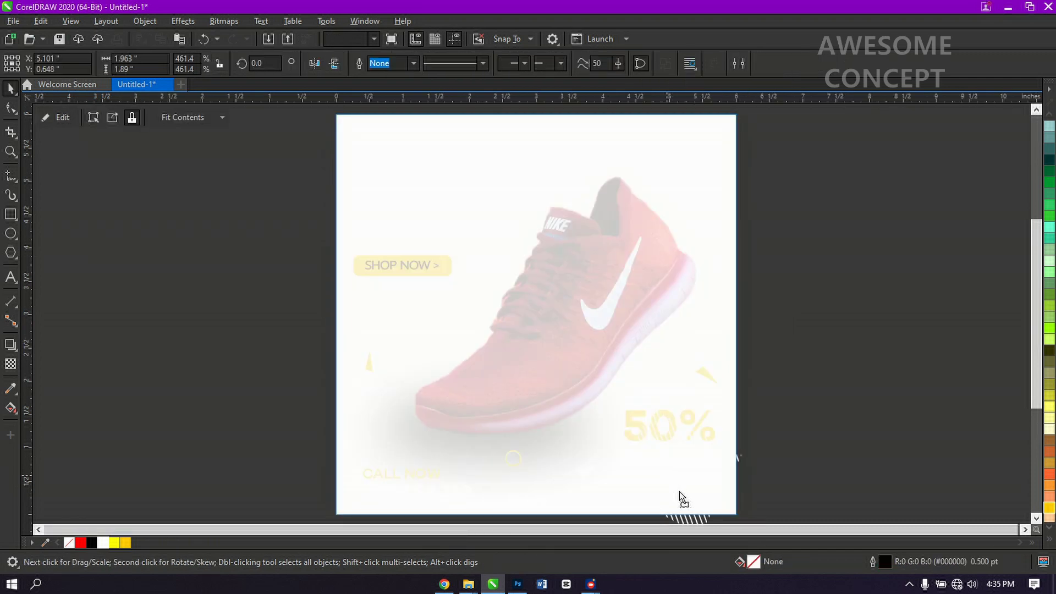
left_click_drag(680, 491, 696, 500)
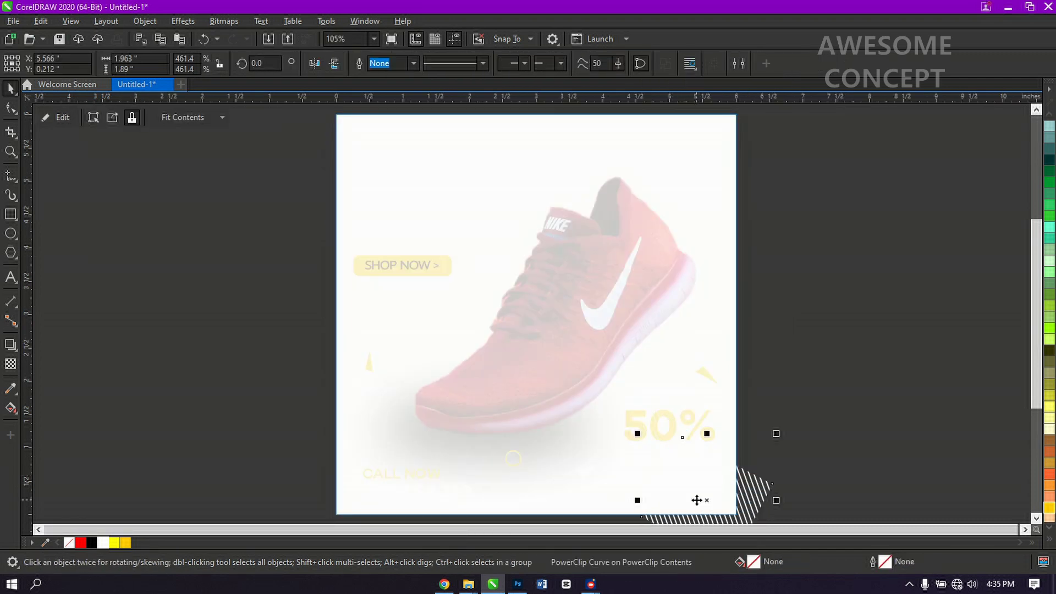
- Apply a uniform transparency of 90 to the striped pattern's lines and finish editing the PowerClip contents
left_click(693, 493, "ctrl")
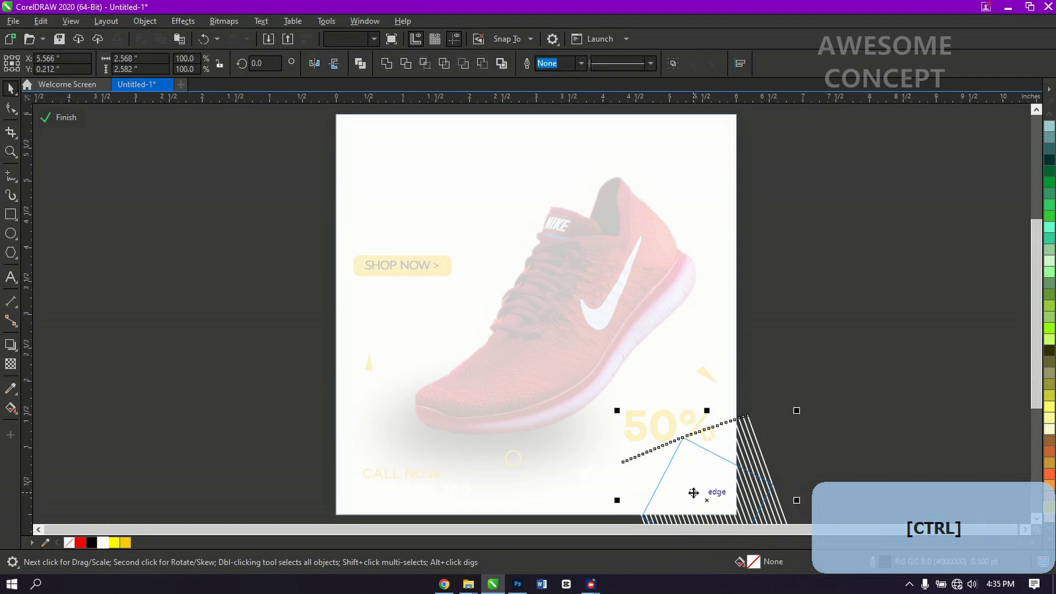
left_click(12, 363)
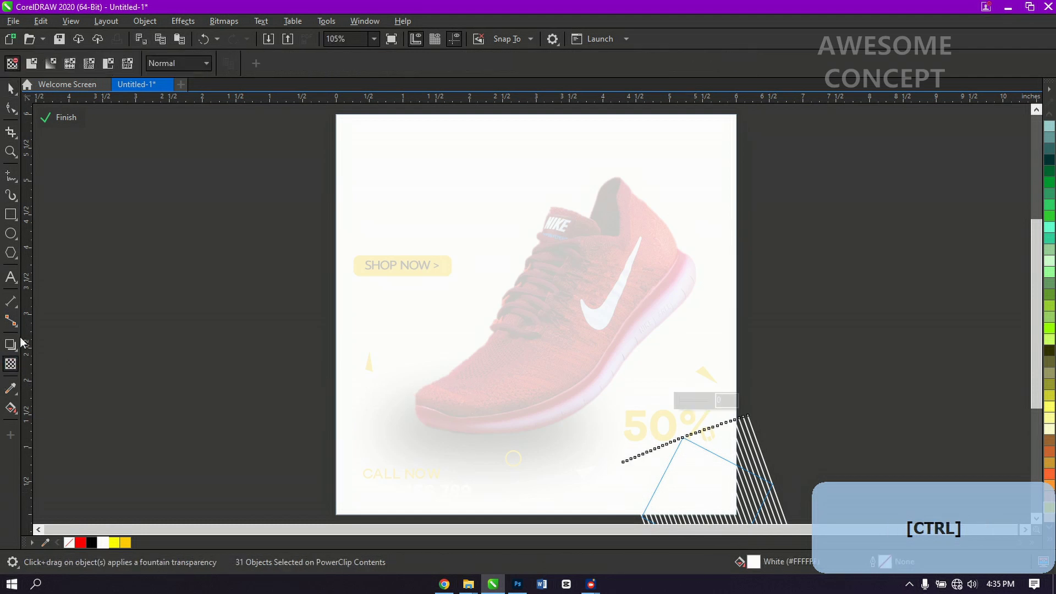
left_click(34, 68)
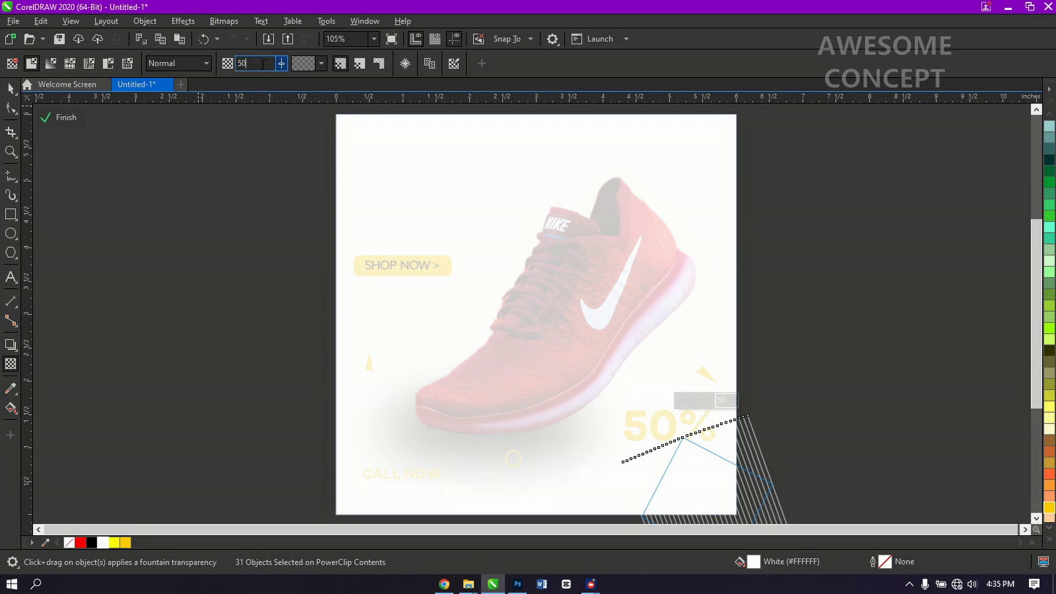
type("90")
key("Return")
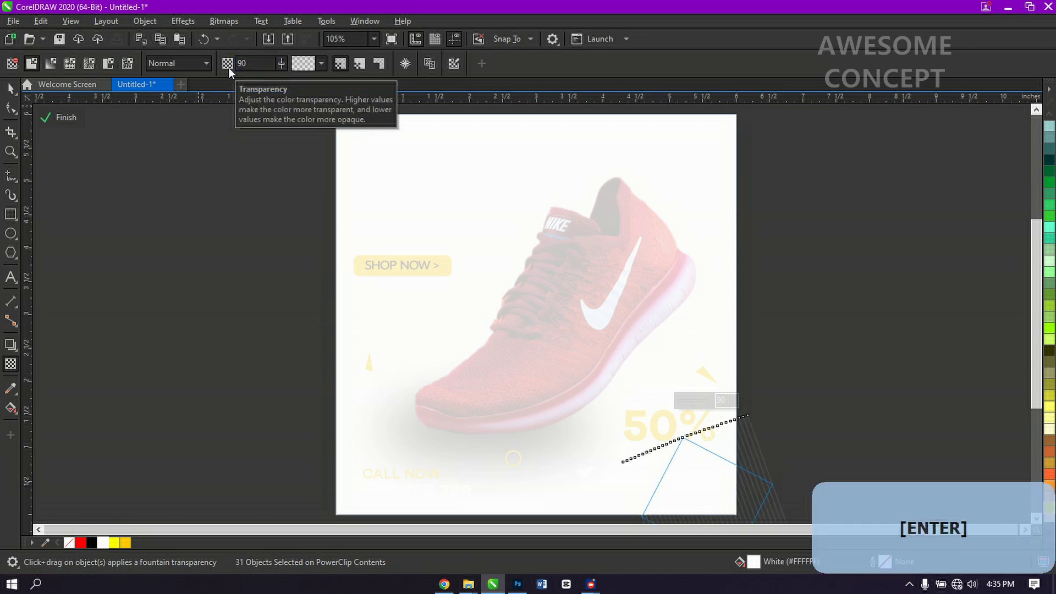
left_click(10, 89)
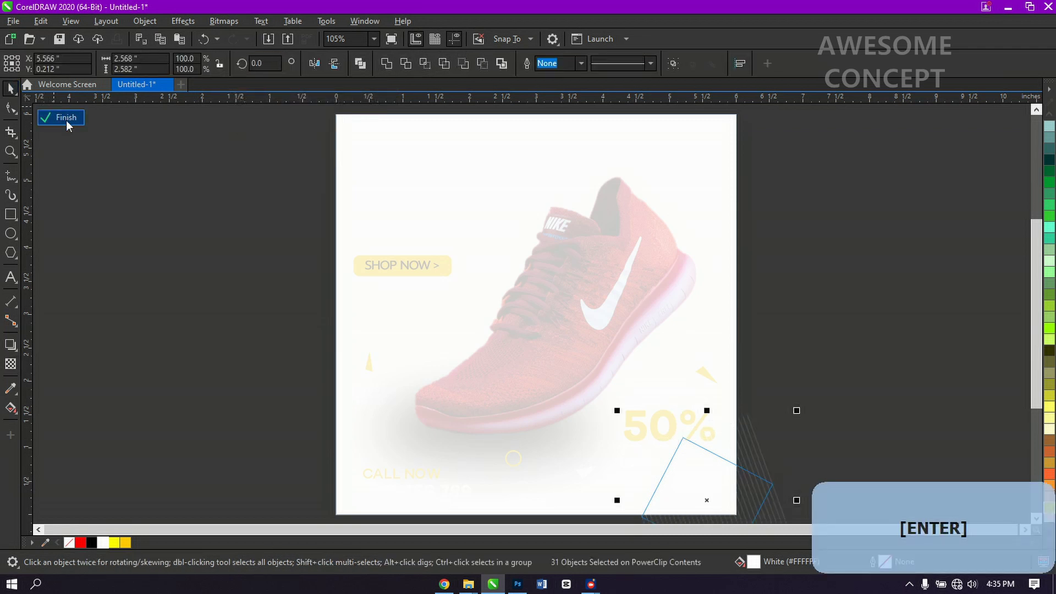
left_click(63, 118)
left_click(186, 265, "ctrl")
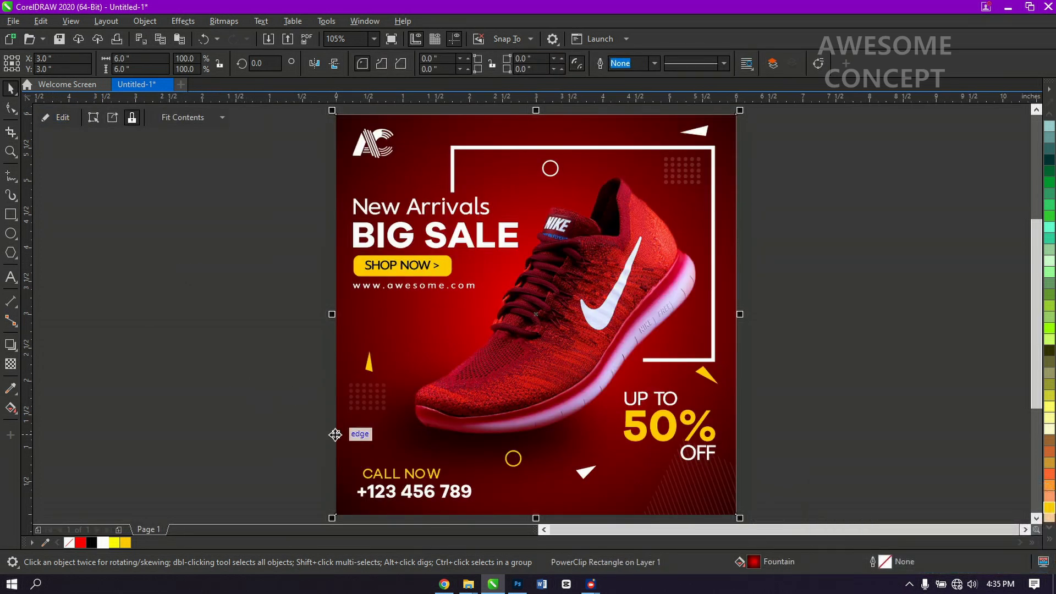
- Copy the striped pattern inside the background to the page's left edge beside the heading, enlarged to about 2.48 by 2.39 inches
left_click(663, 485, "ctrl")
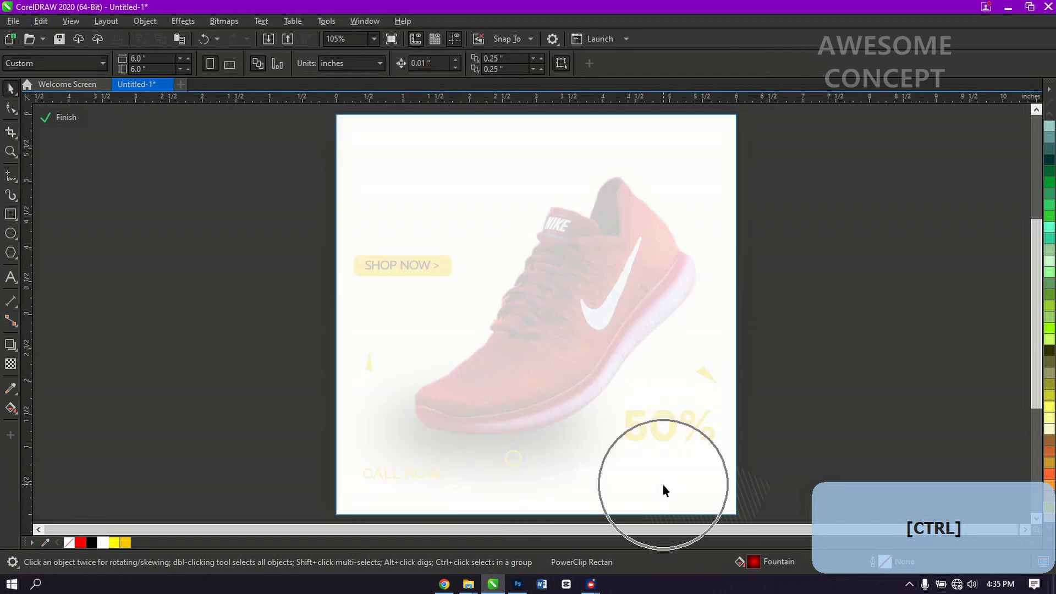
left_click_drag(679, 485, 308, 194)
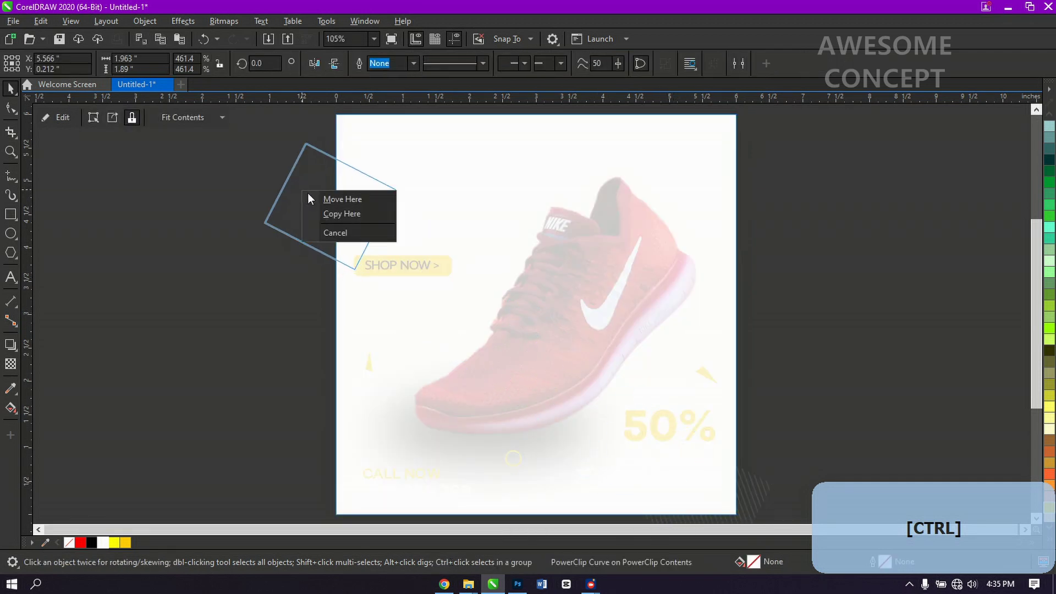
left_click(329, 212)
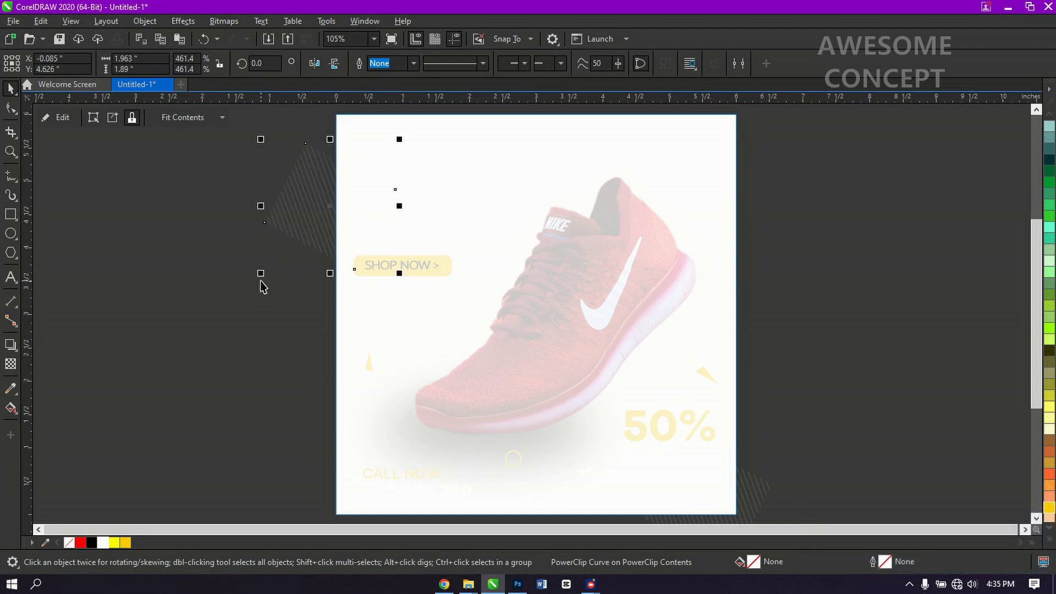
left_click_drag(260, 281, 243, 300)
left_click_drag(302, 237, 305, 222)
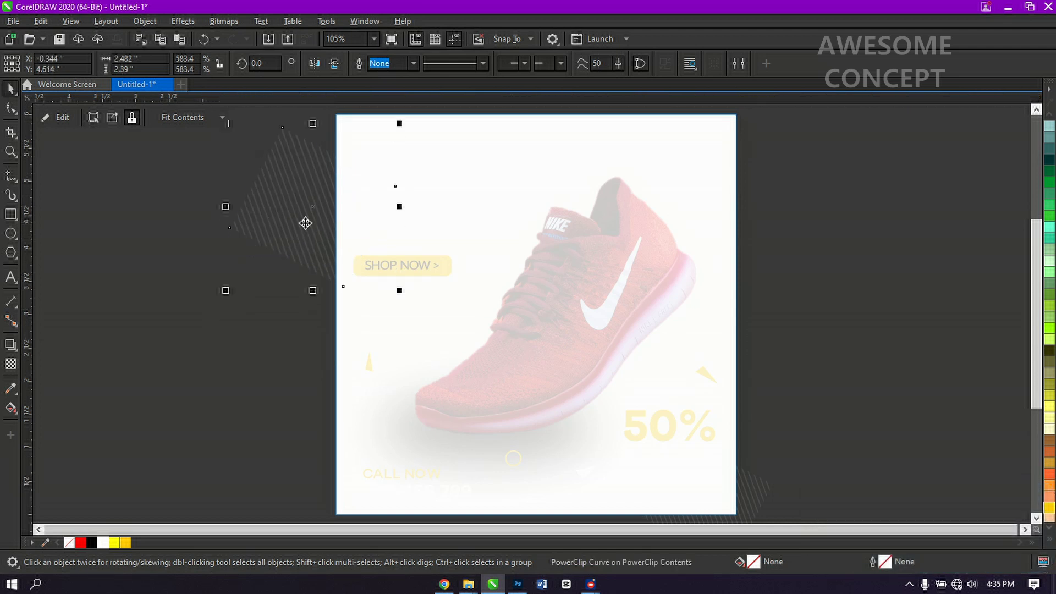
key("ctrl")
left_click(177, 285, "ctrl")
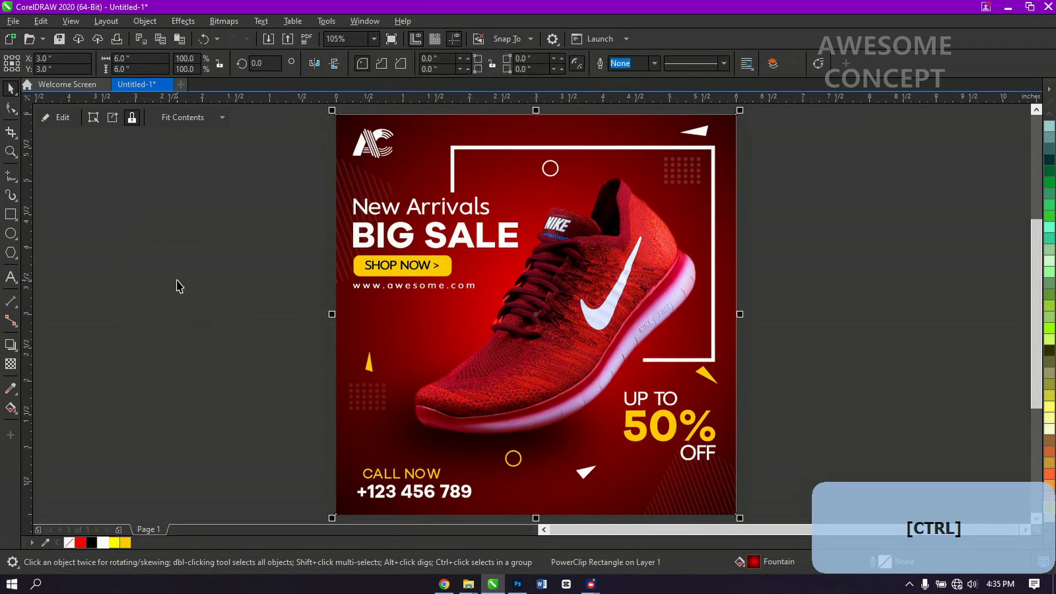
- Rotate the left striped pattern inside the background to about 252 degrees and finish editing the PowerClip contents
left_click(350, 180, "ctrl")
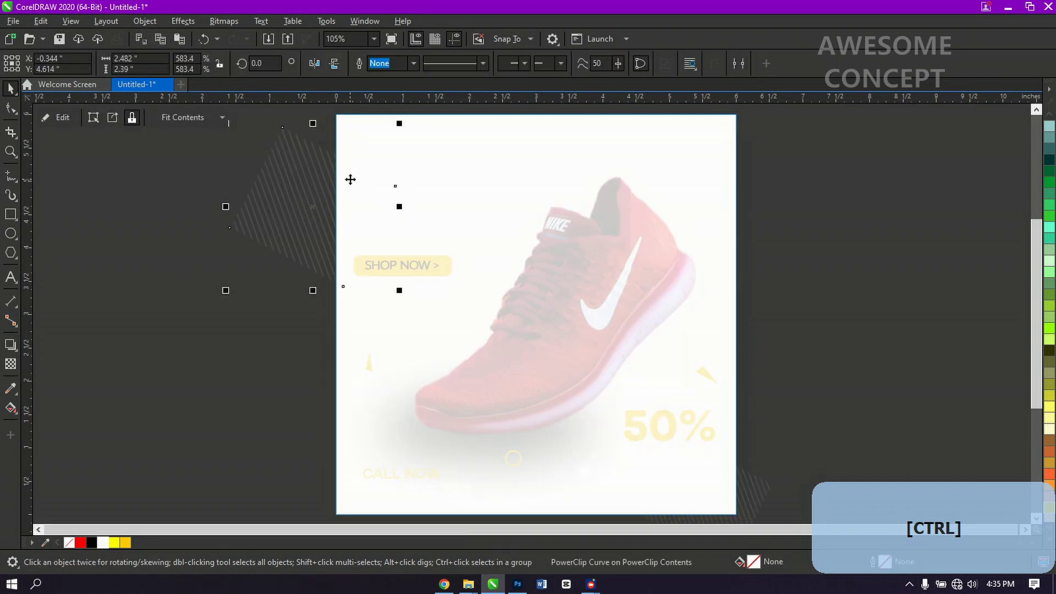
key("F10")
key("space")
left_click(354, 248)
mouse_move(400, 292)
left_mouse_down()
mouse_move(371, 327)
mouse_move(284, 353)
mouse_move(187, 252)
mouse_move(193, 269)
left_mouse_up()
left_click(269, 207)
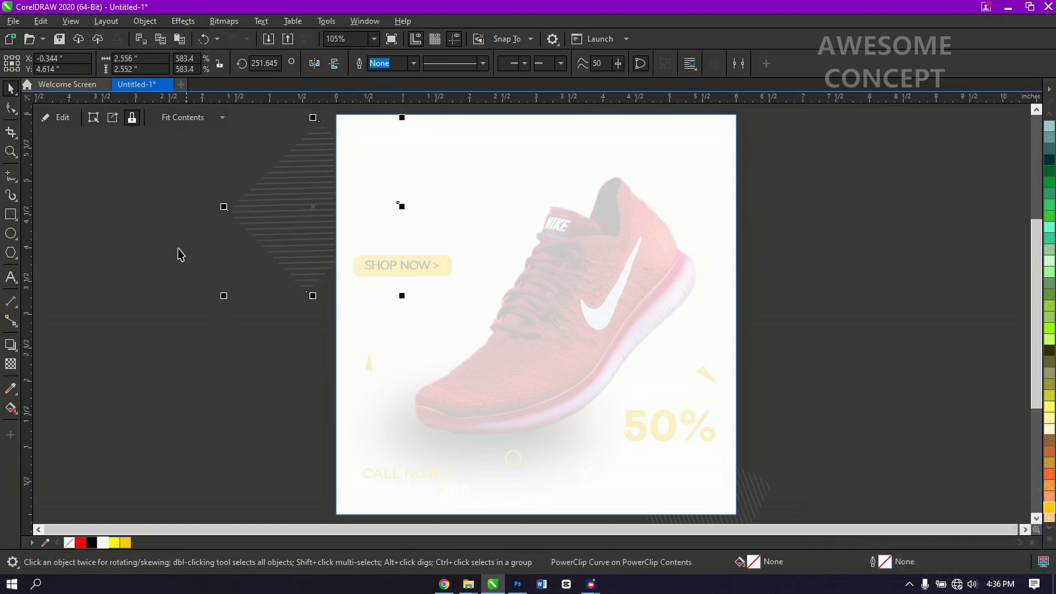
left_click(197, 280, "ctrl")
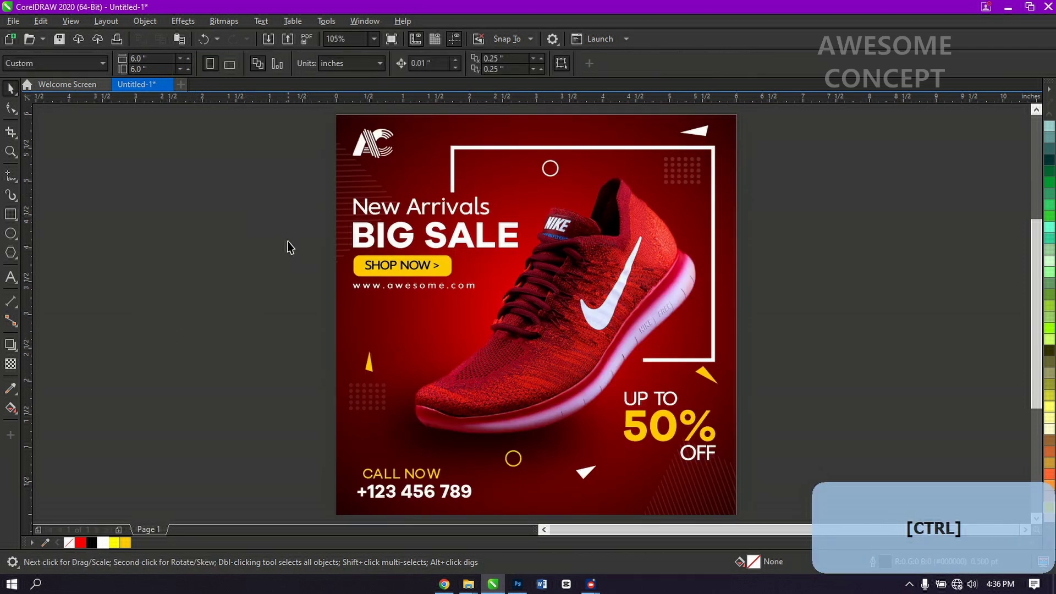
- Enlarge the AC logo proportionally to about 0.78 by 0.57 inches, keeping its upper-left corner in place
left_click(377, 149)
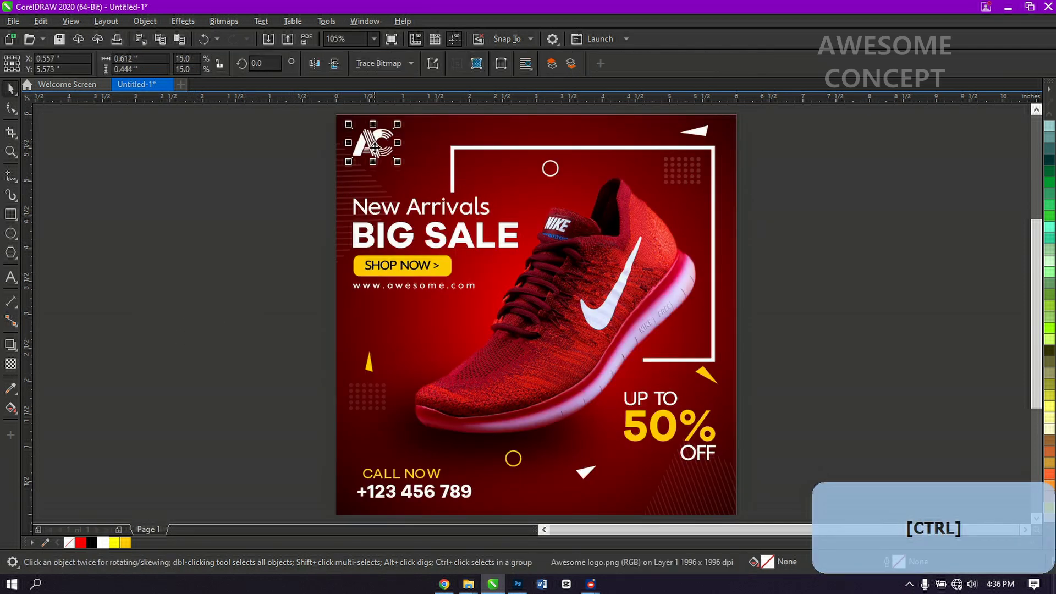
left_click_drag(394, 159, 411, 181)
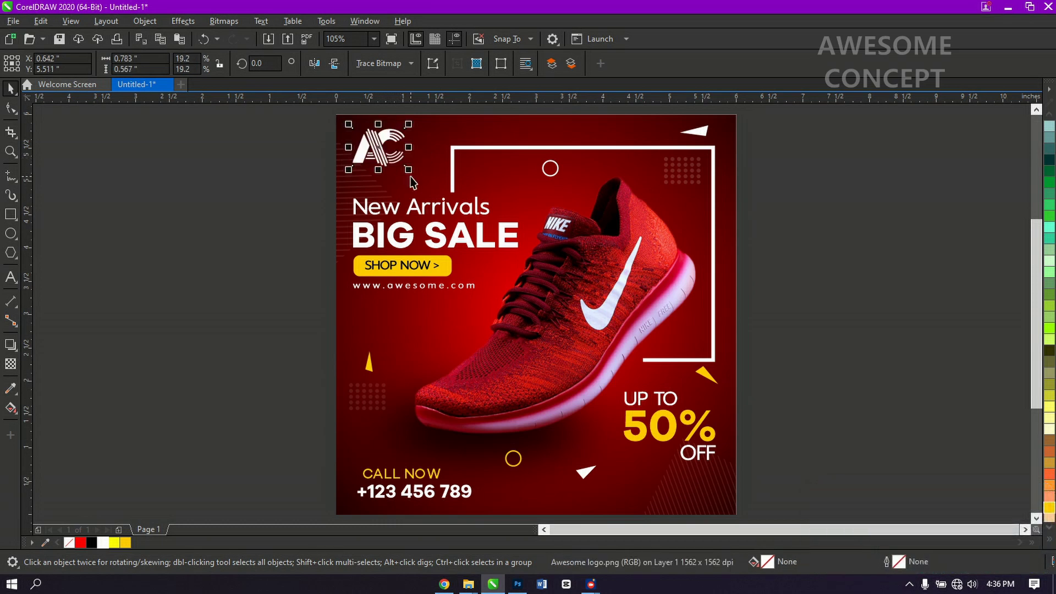
left_click(252, 226)
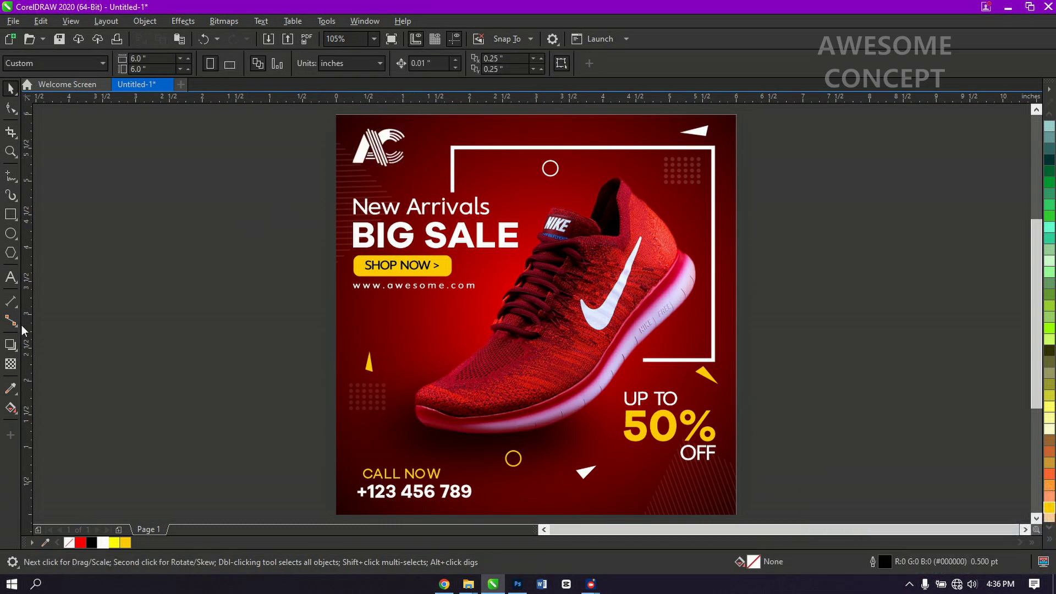
- Draw a circle about 1.84 inches in diameter in the empty area left of the page
left_click(10, 233)
left_click_drag(85, 257, 208, 353)
key("ctrl+space")
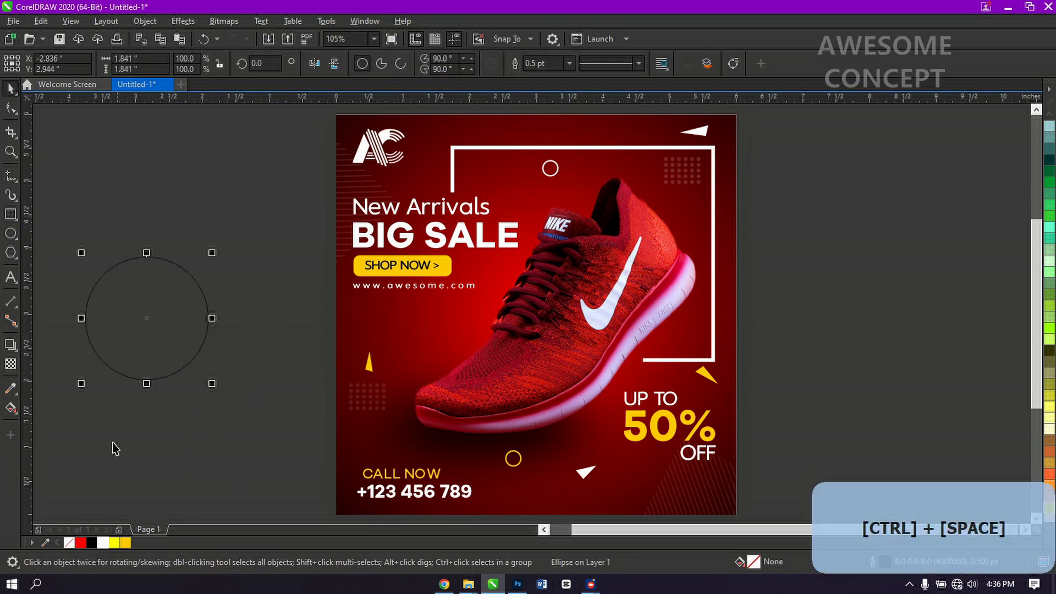
- Turn the circle into a soft red glow without an outline, using a Gaussian blur with a radius of 106.4 pixels
left_click(81, 543)
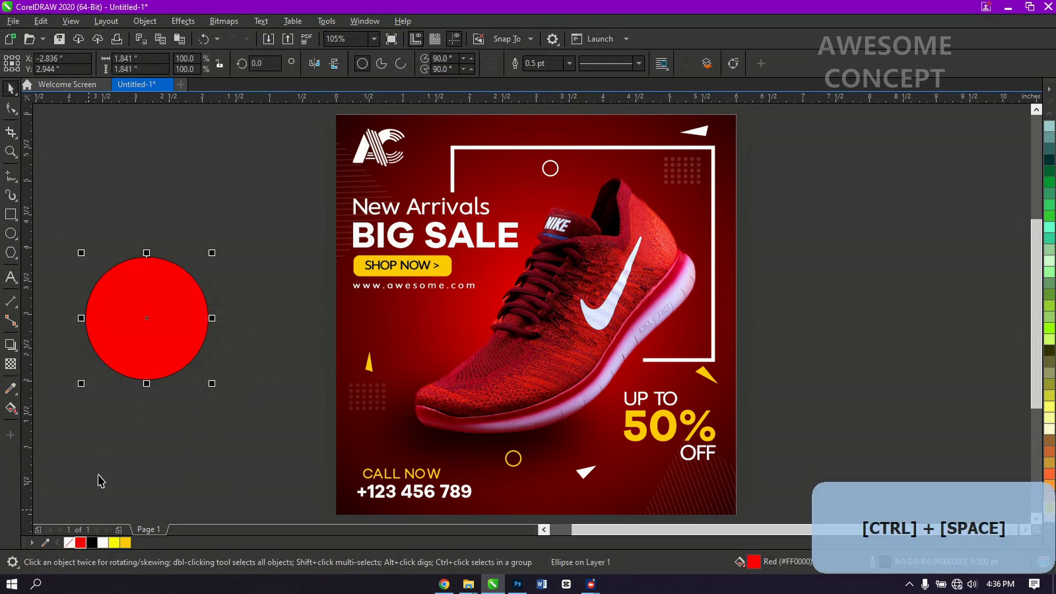
right_click(69, 544)
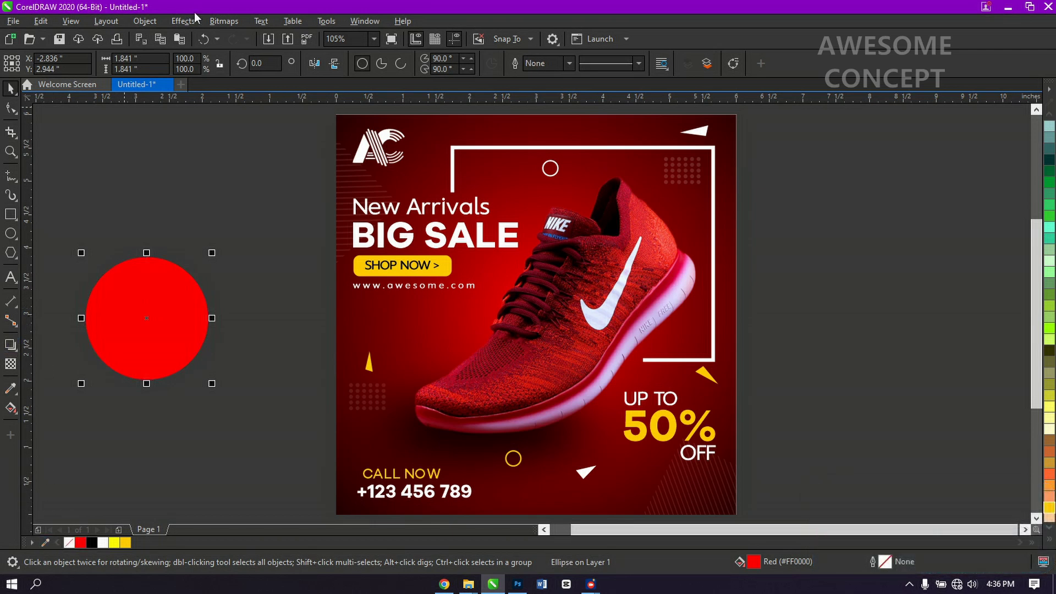
left_click(216, 22)
mouse_move(190, 22)
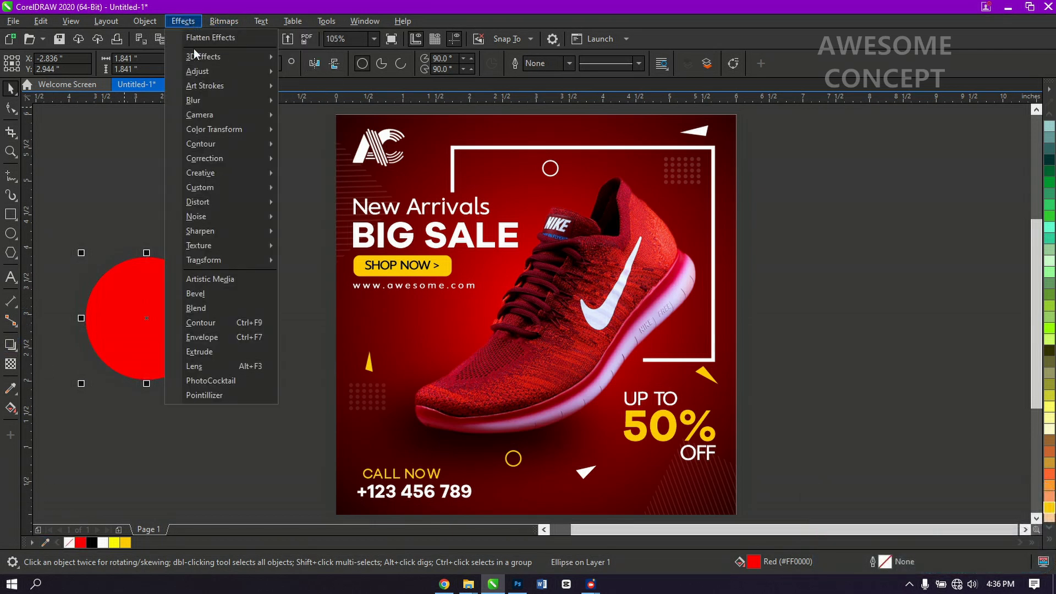
mouse_move(197, 104)
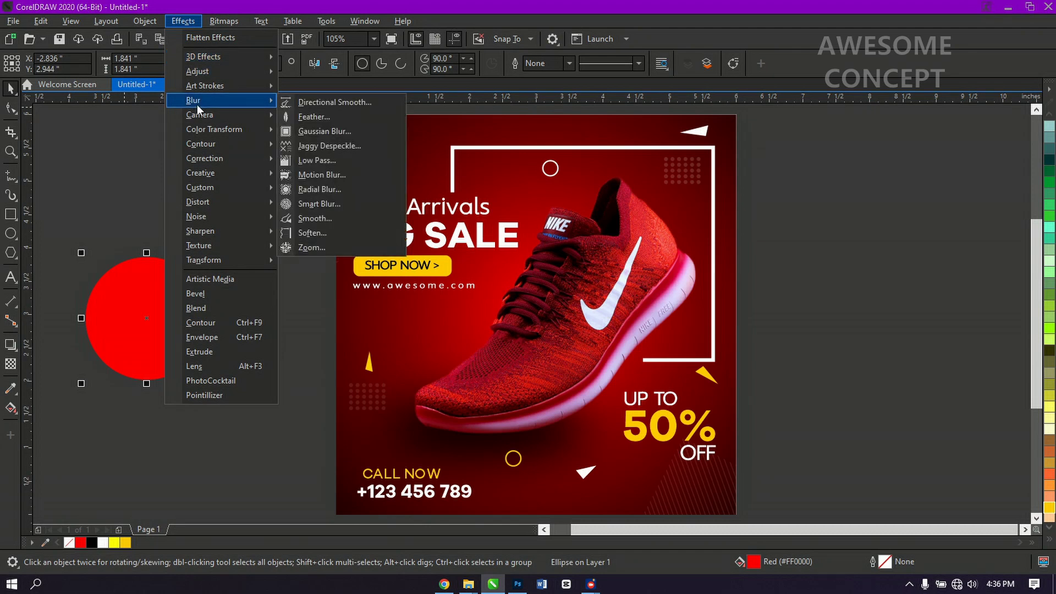
left_click(352, 131)
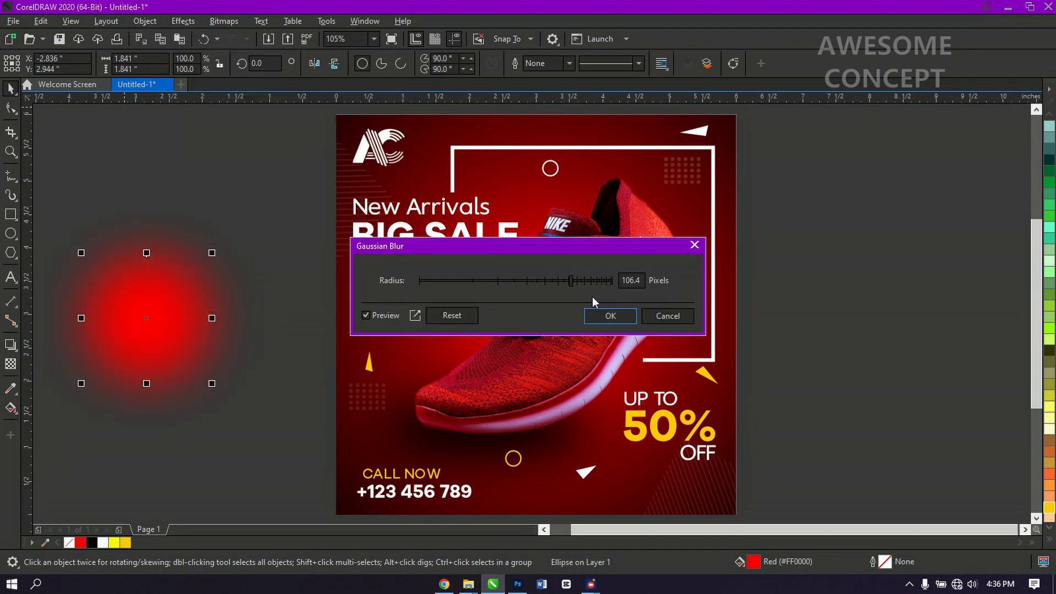
left_click(611, 316)
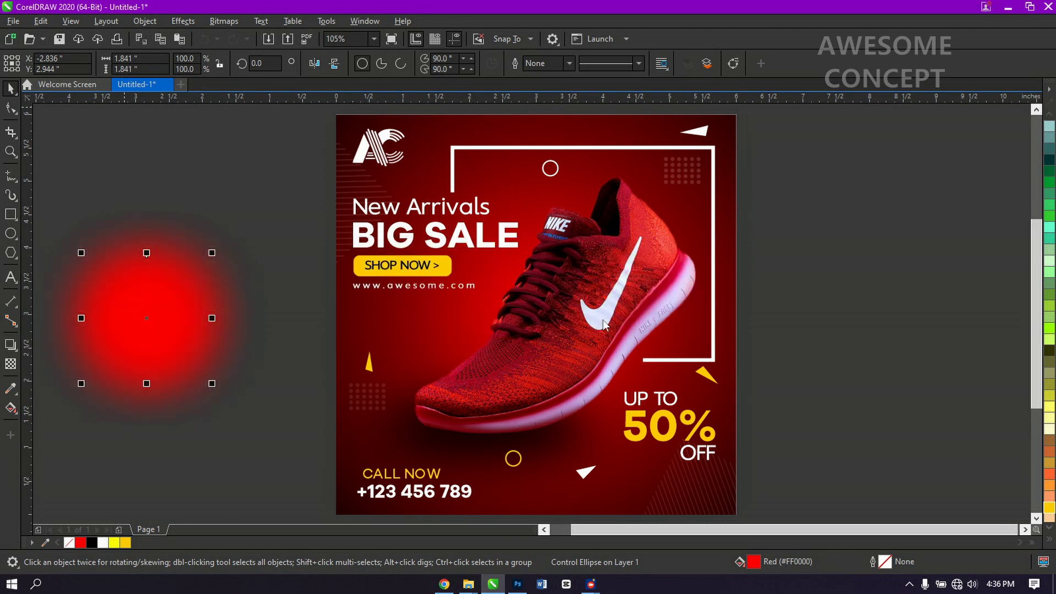
- Move the blurred red circle onto the front of the shoe and shrink it to about 1.02 inches in diameter
left_click_drag(212, 383, 576, 415)
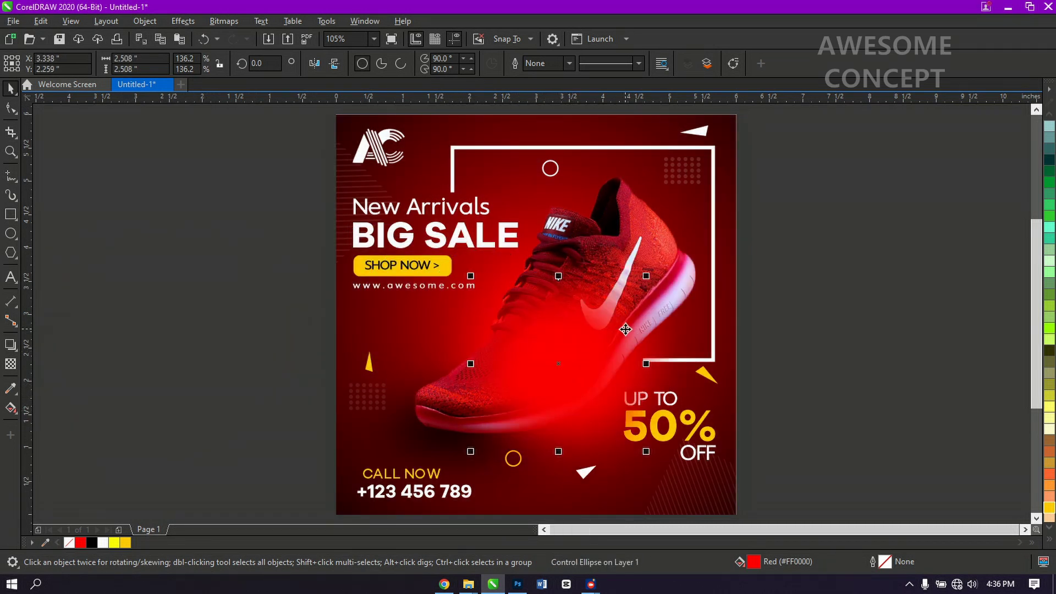
left_click_drag(649, 274, 542, 379)
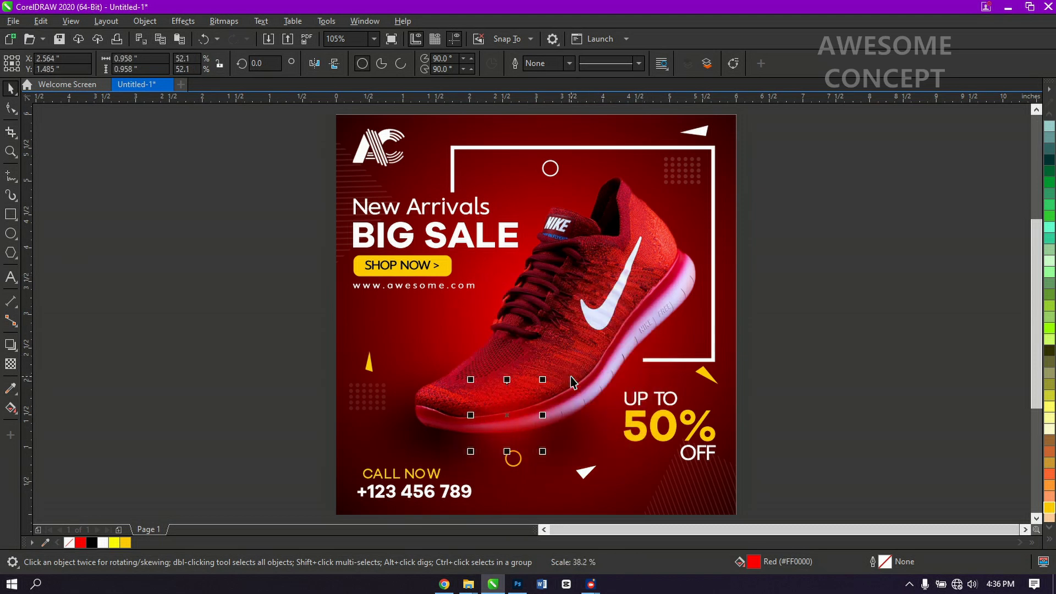
left_click_drag(503, 436, 537, 408)
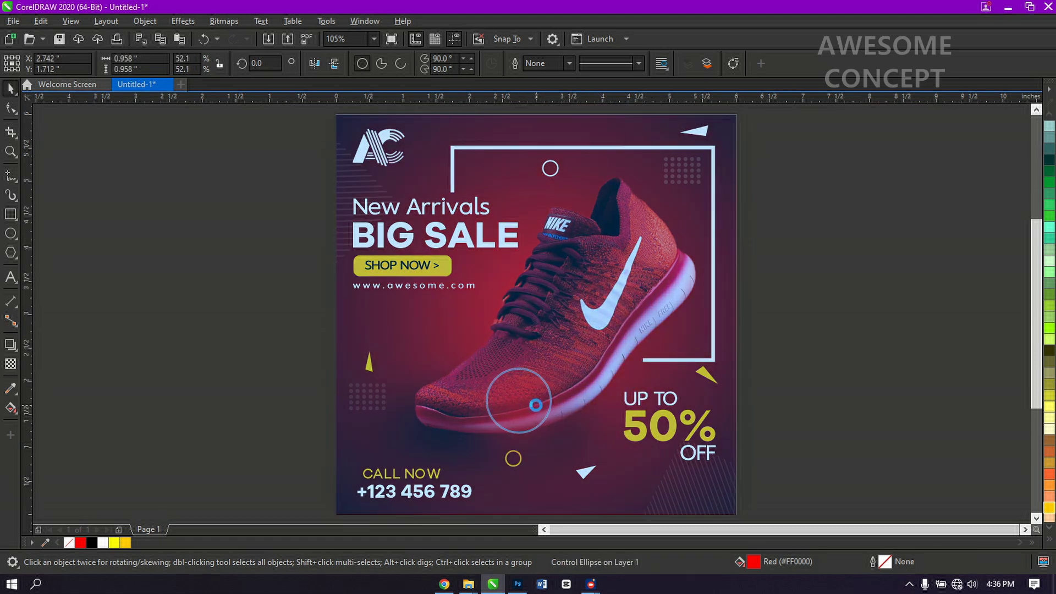
left_click_drag(554, 364, 559, 361)
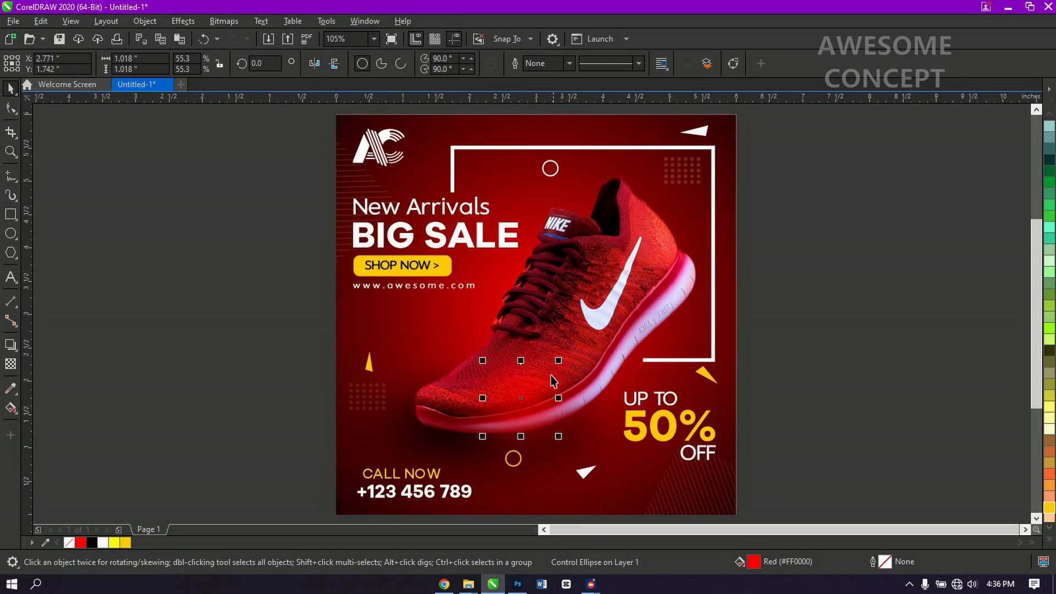
left_click_drag(529, 404, 500, 413)
left_click(261, 432)
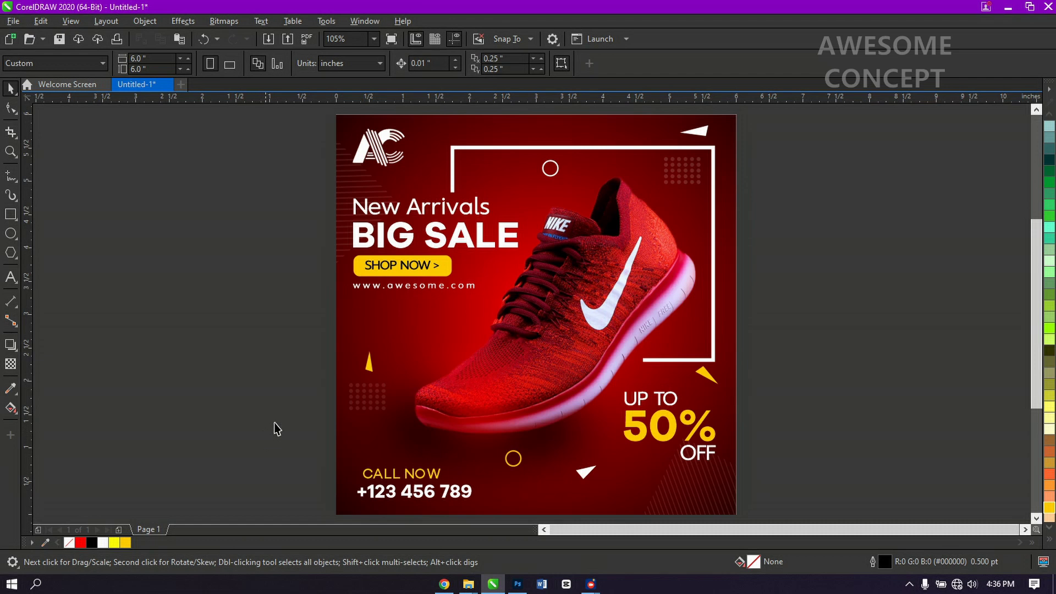
- Copy the red glow from the front of the shoe to the shoe's heel
left_click(495, 397)
left_click_drag(495, 394, 677, 238)
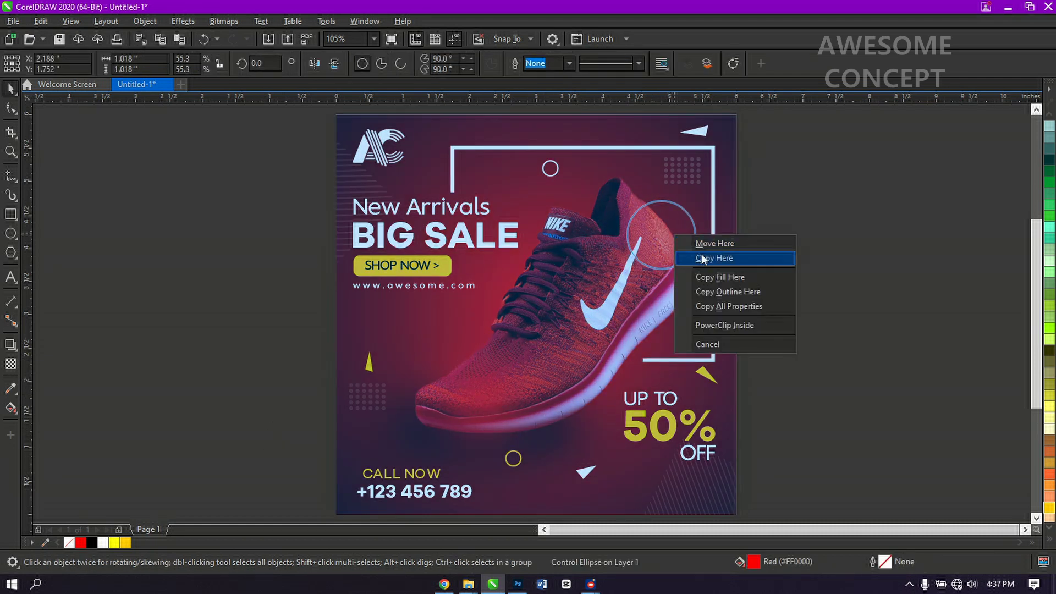
left_click(701, 255)
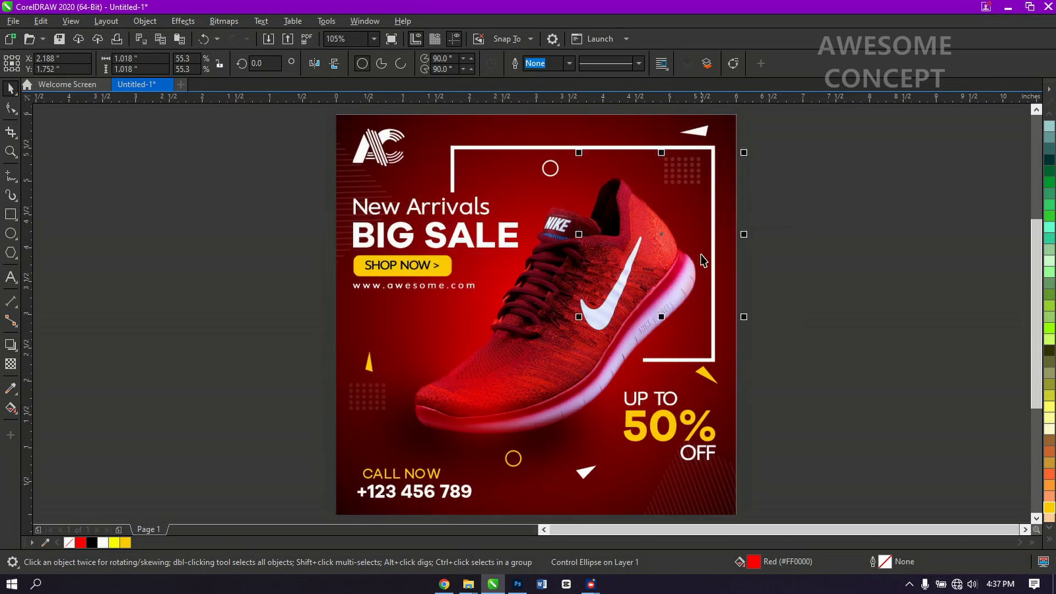
left_click(662, 233)
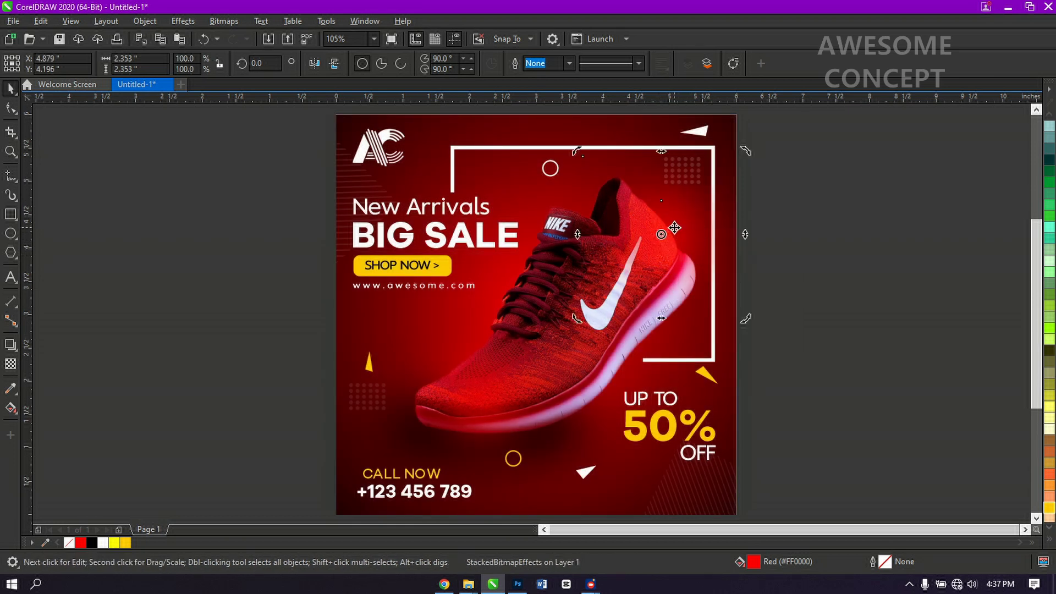
left_click(673, 231)
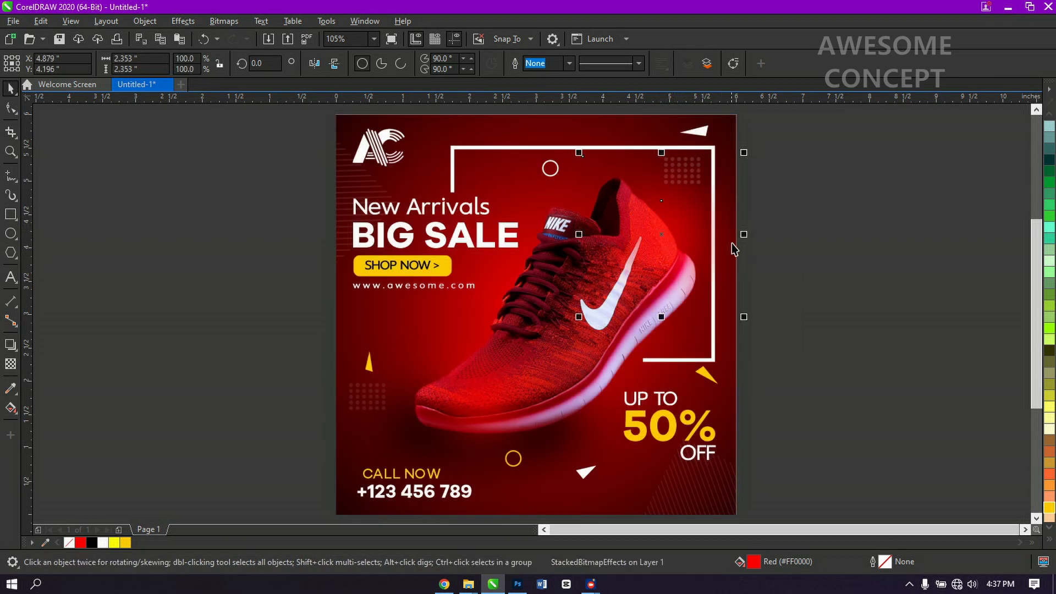
- Reduce the heel glow to about 2.25 by 2.25 inches and nudge it slightly upward, centred at about X 4.75, Y 4.37 inches
left_click(743, 316)
left_click_drag(743, 314, 732, 305)
mouse_move(664, 238)
left_mouse_down()
mouse_move(668, 223)
mouse_move(664, 238)
left_mouse_up()
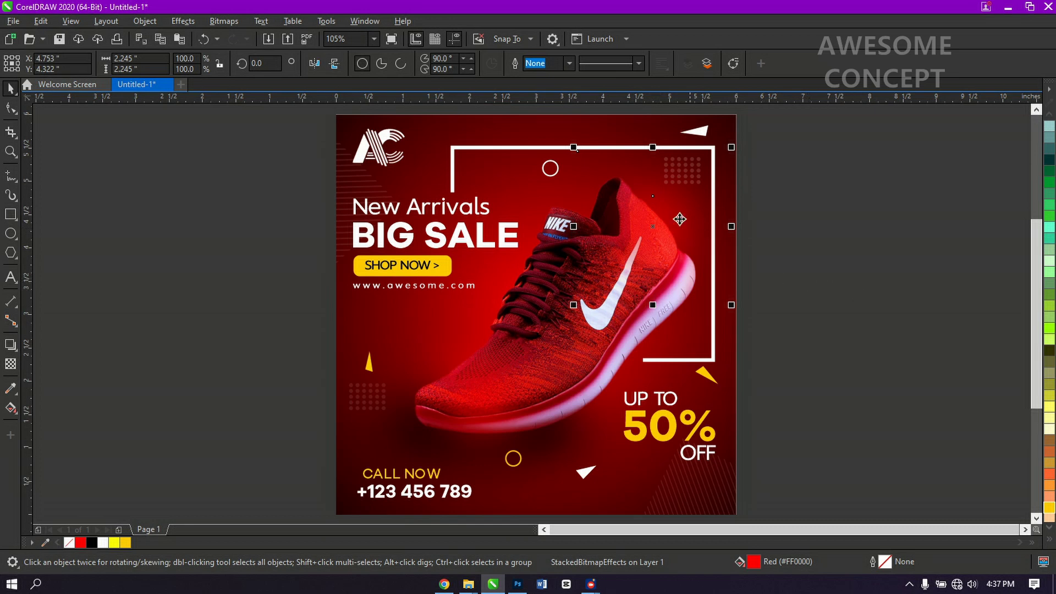
key("Up")
key("Up")
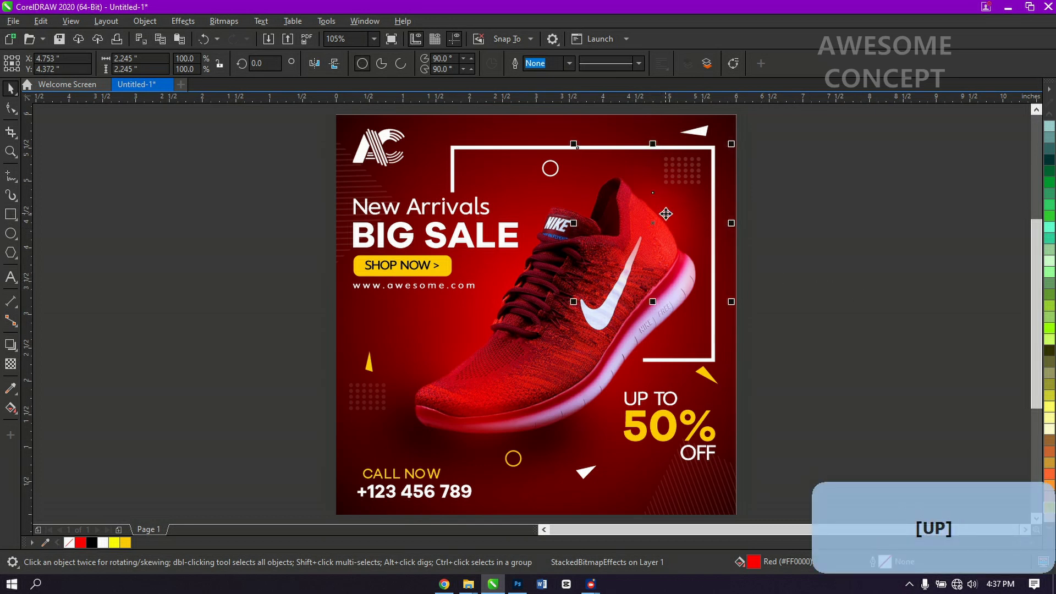
left_click(847, 292)
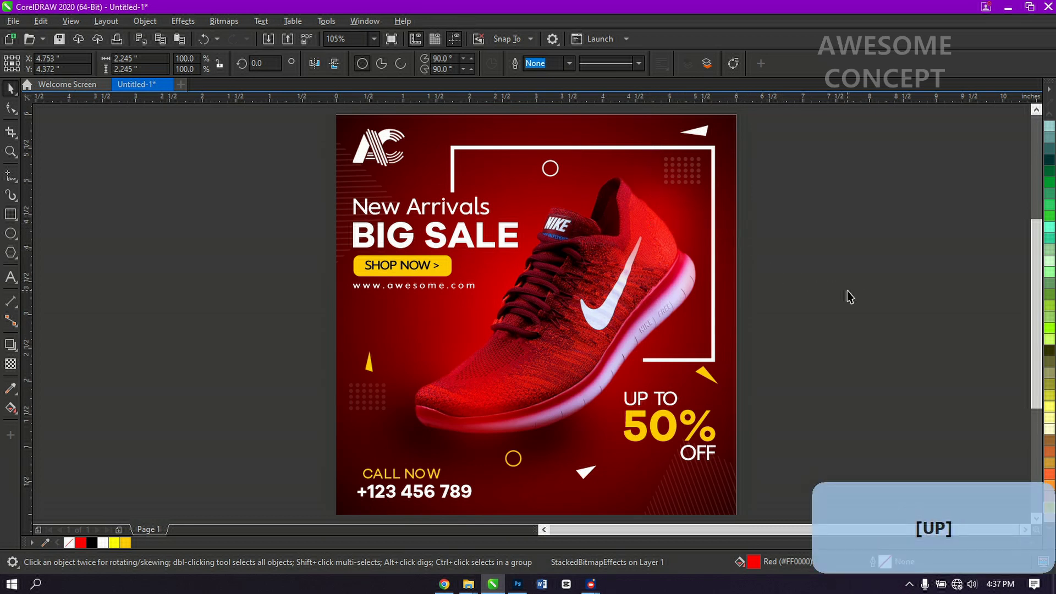